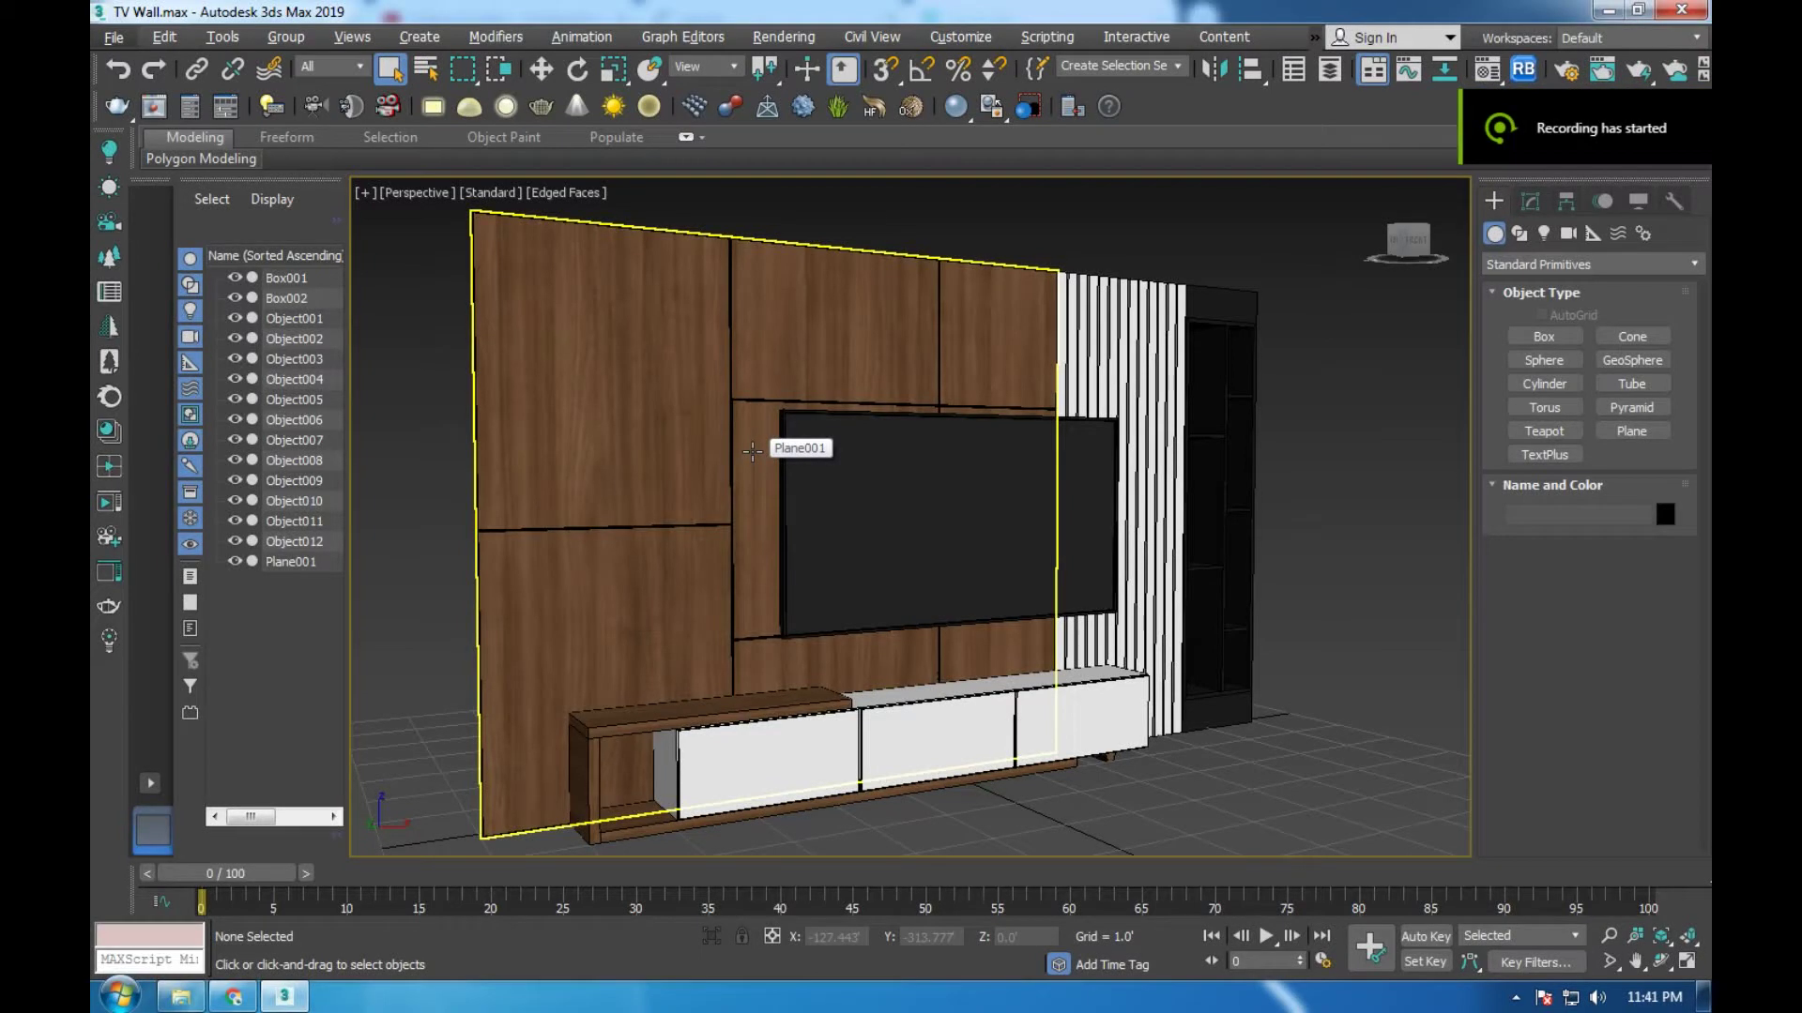
Select the TV screen Box002, wall panel Plane001 and shelf frame Object003 in turn
click(889, 529)
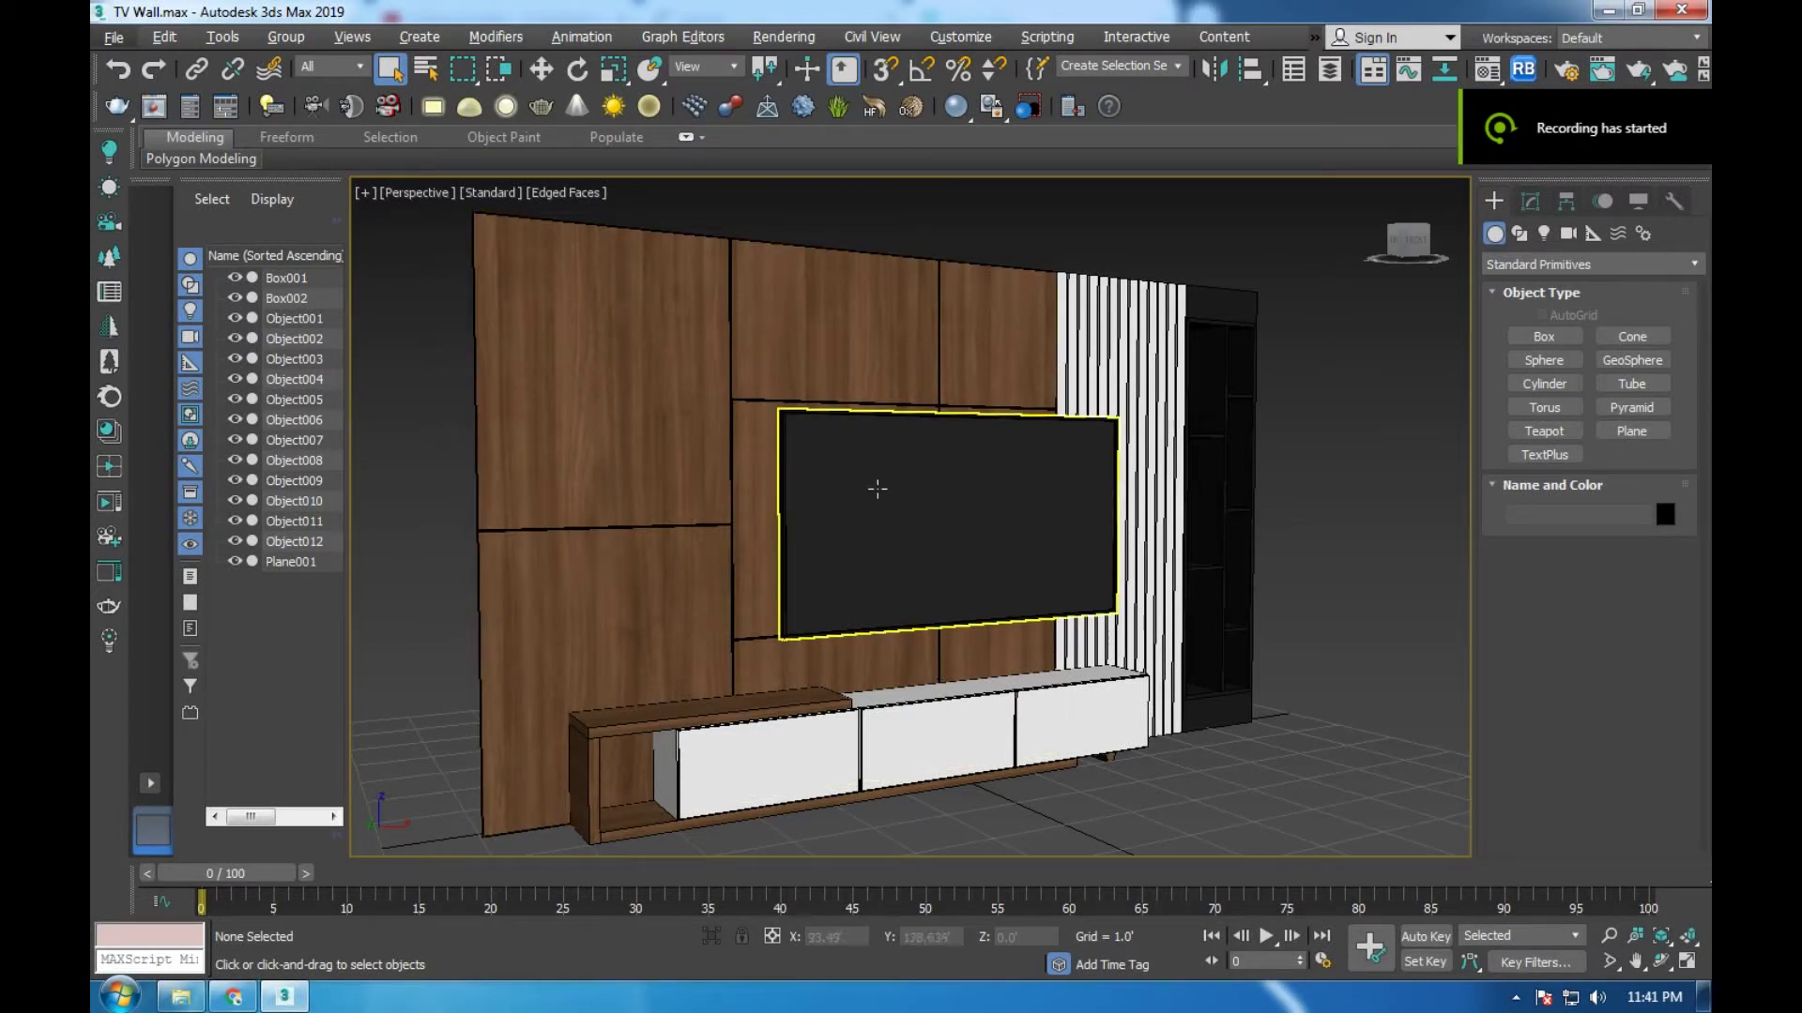
click(877, 488)
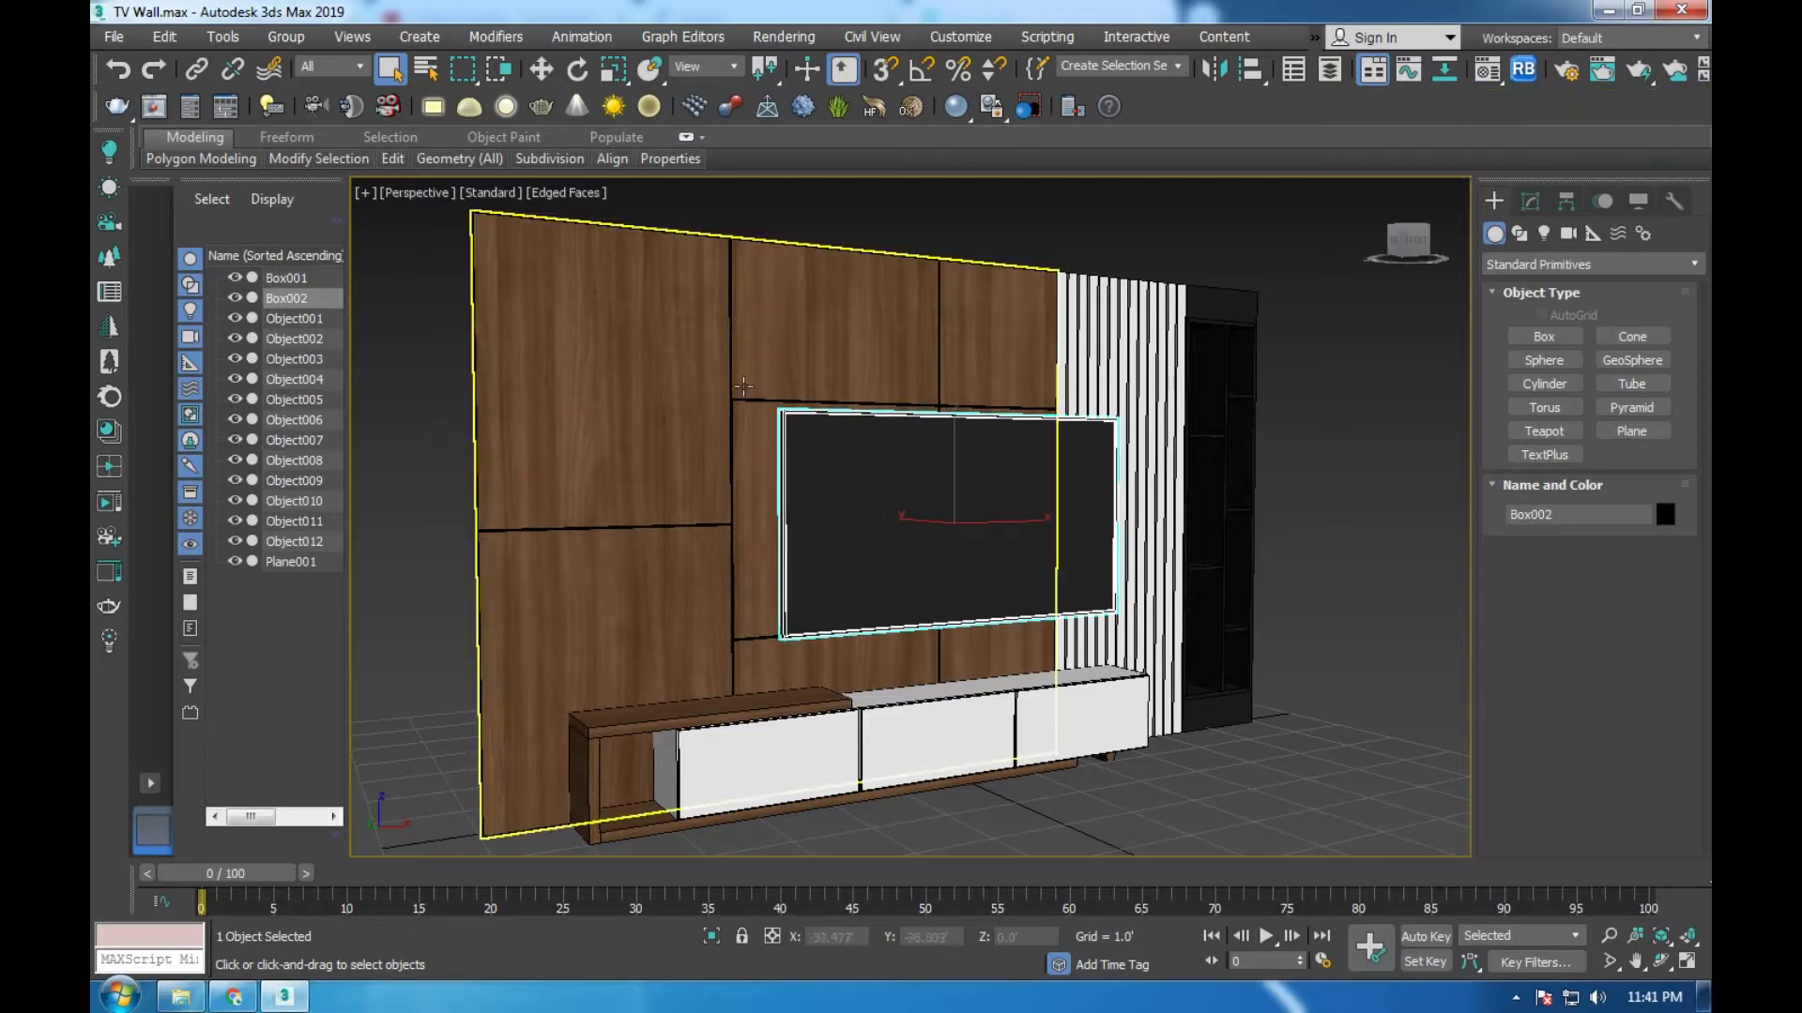
click(743, 376)
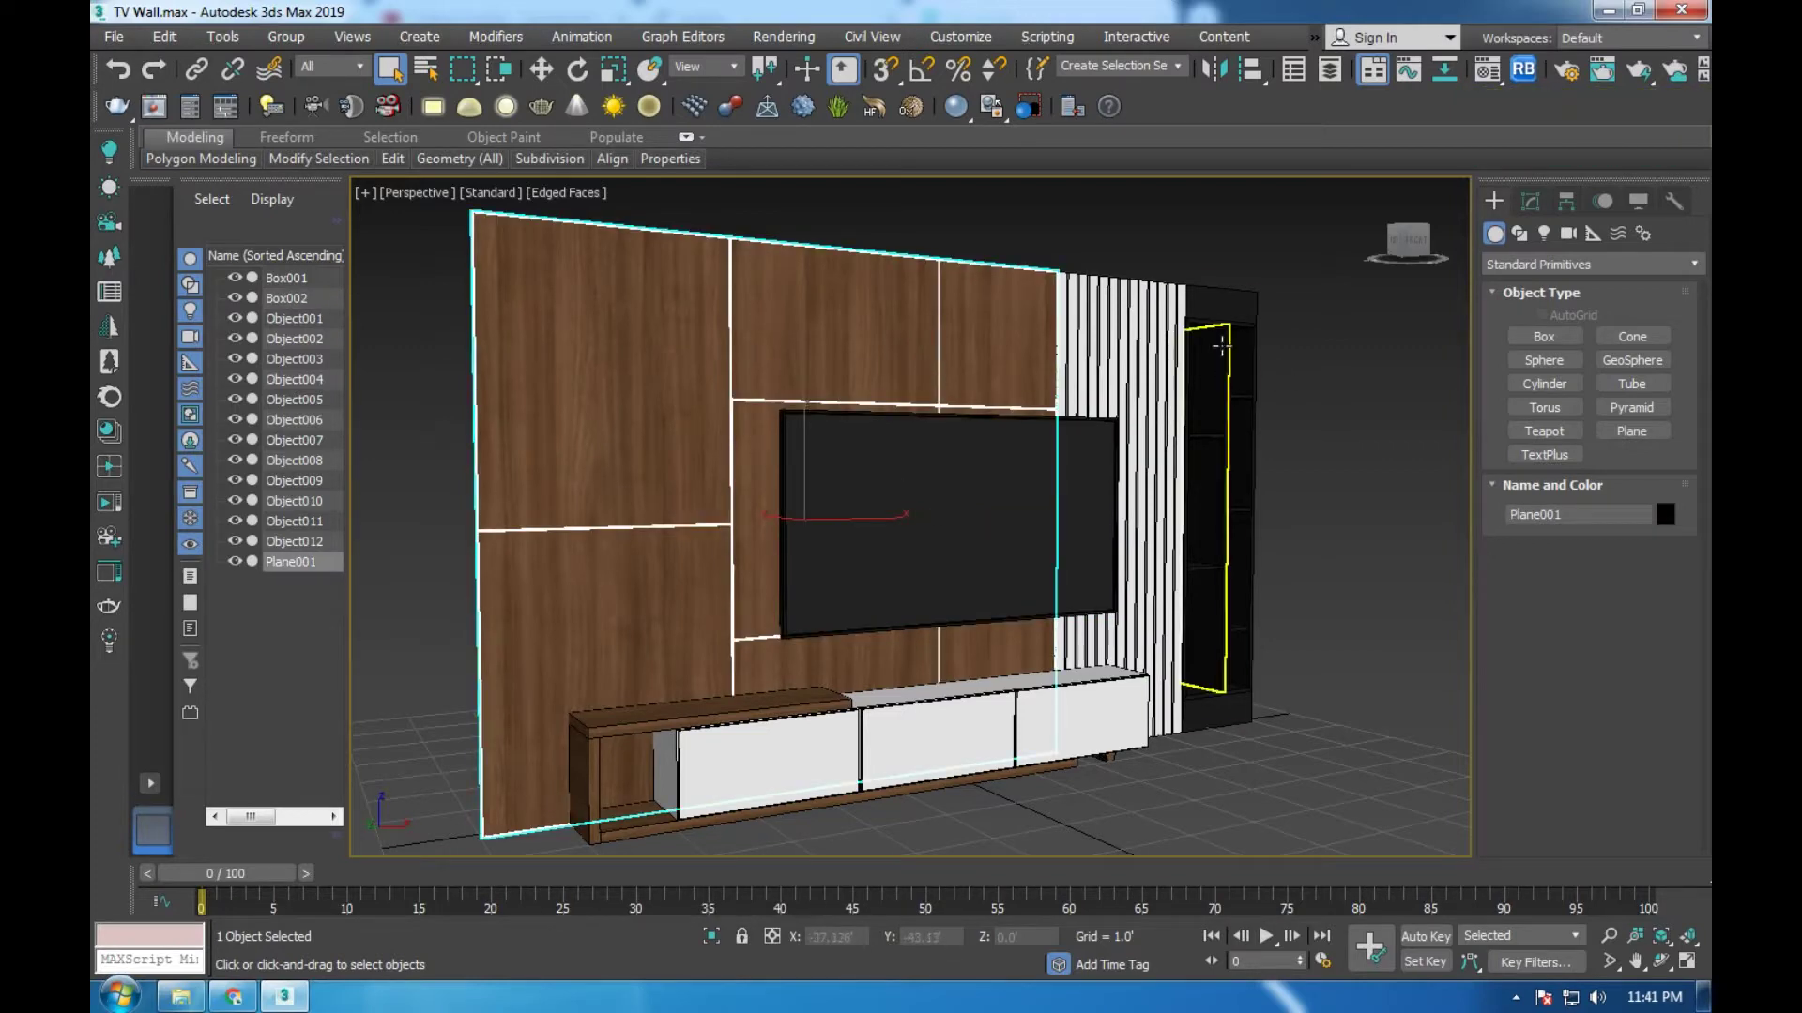
click(1220, 346)
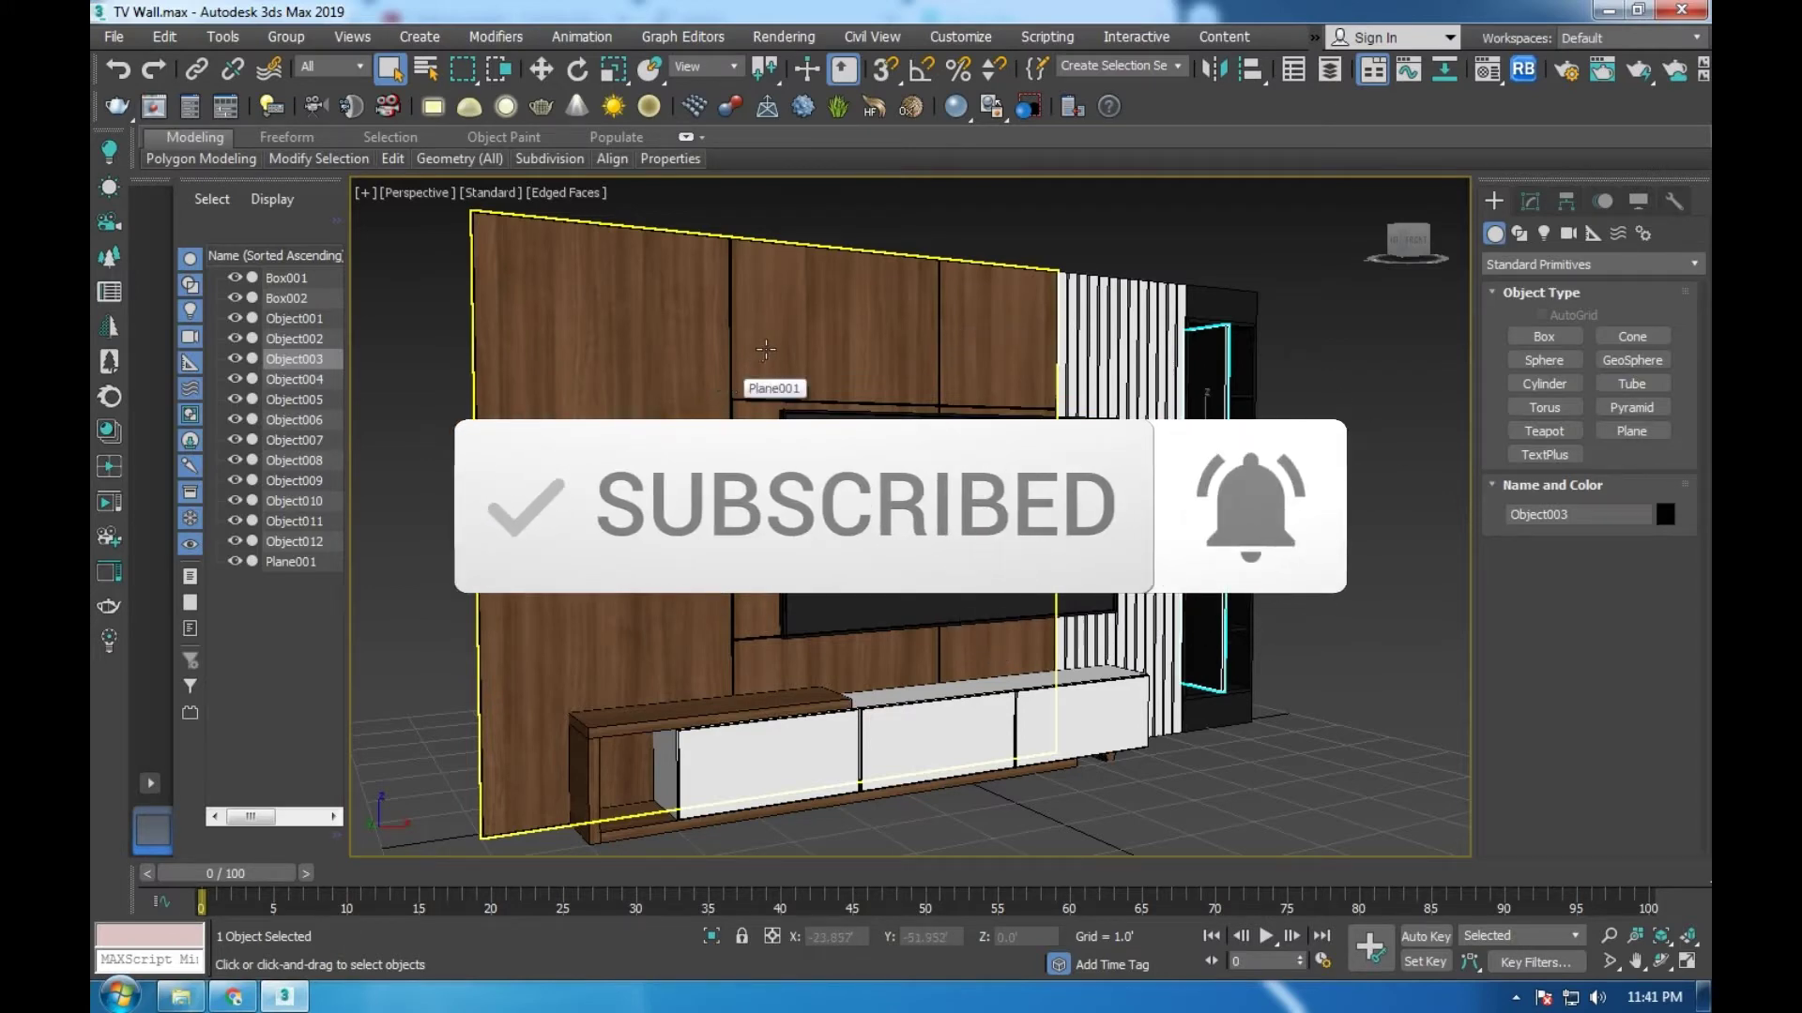
click(766, 349)
Orbit and zoom the Perspective view around the TV wall with Move active
mouse_move(1053, 380)
alt+middle_down()
mouse_move(844, 488)
mouse_move(833, 591)
mouse_move(886, 553)
mouse_move(1017, 535)
mouse_move(801, 567)
mouse_move(824, 498)
mouse_move(913, 533)
alt+middle_up()
key(w)
scroll(826, 497, down, 5)
scroll(808, 511, up, 5)
scroll(808, 512, up, 3)
scroll(932, 527, down, 5)
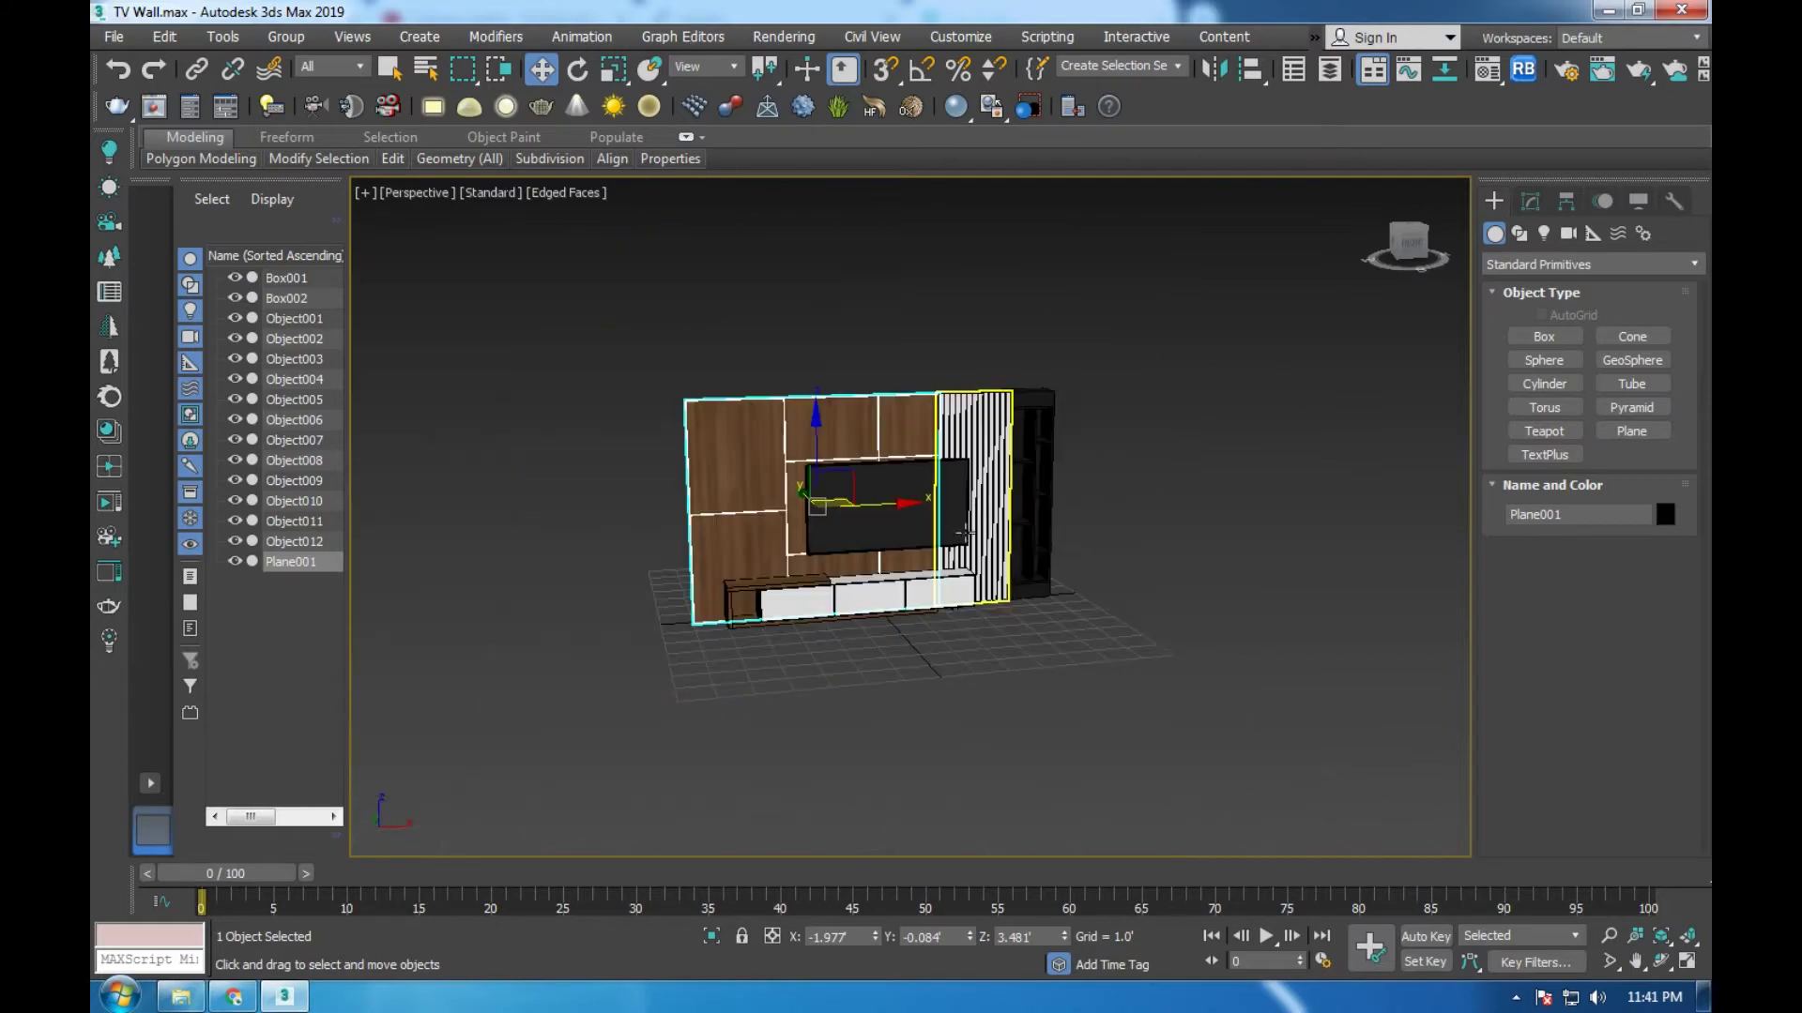
scroll(892, 592, up, 6)
scroll(811, 606, up, 2)
Orbit the Perspective view through angled and higher views, ending nearly frontal to the wall
alt+middle_drag(811, 606, 714, 610)
scroll(704, 620, down, 3)
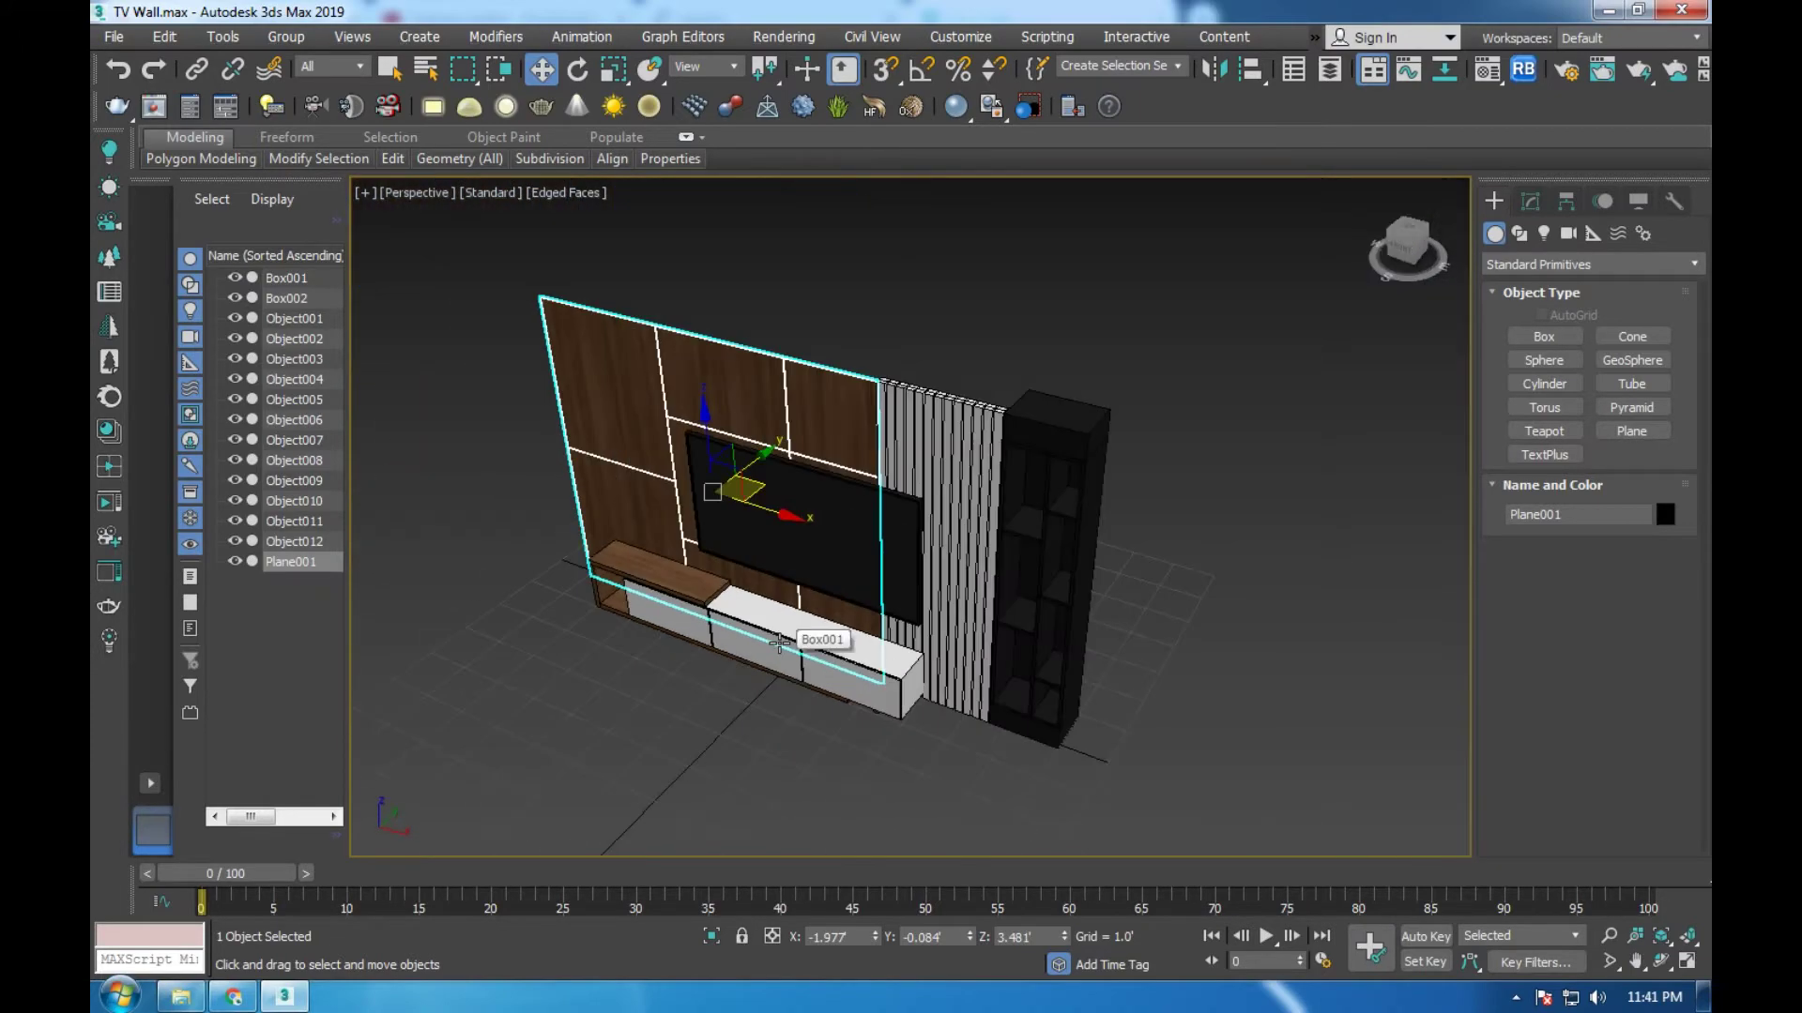
scroll(632, 638, up, 4)
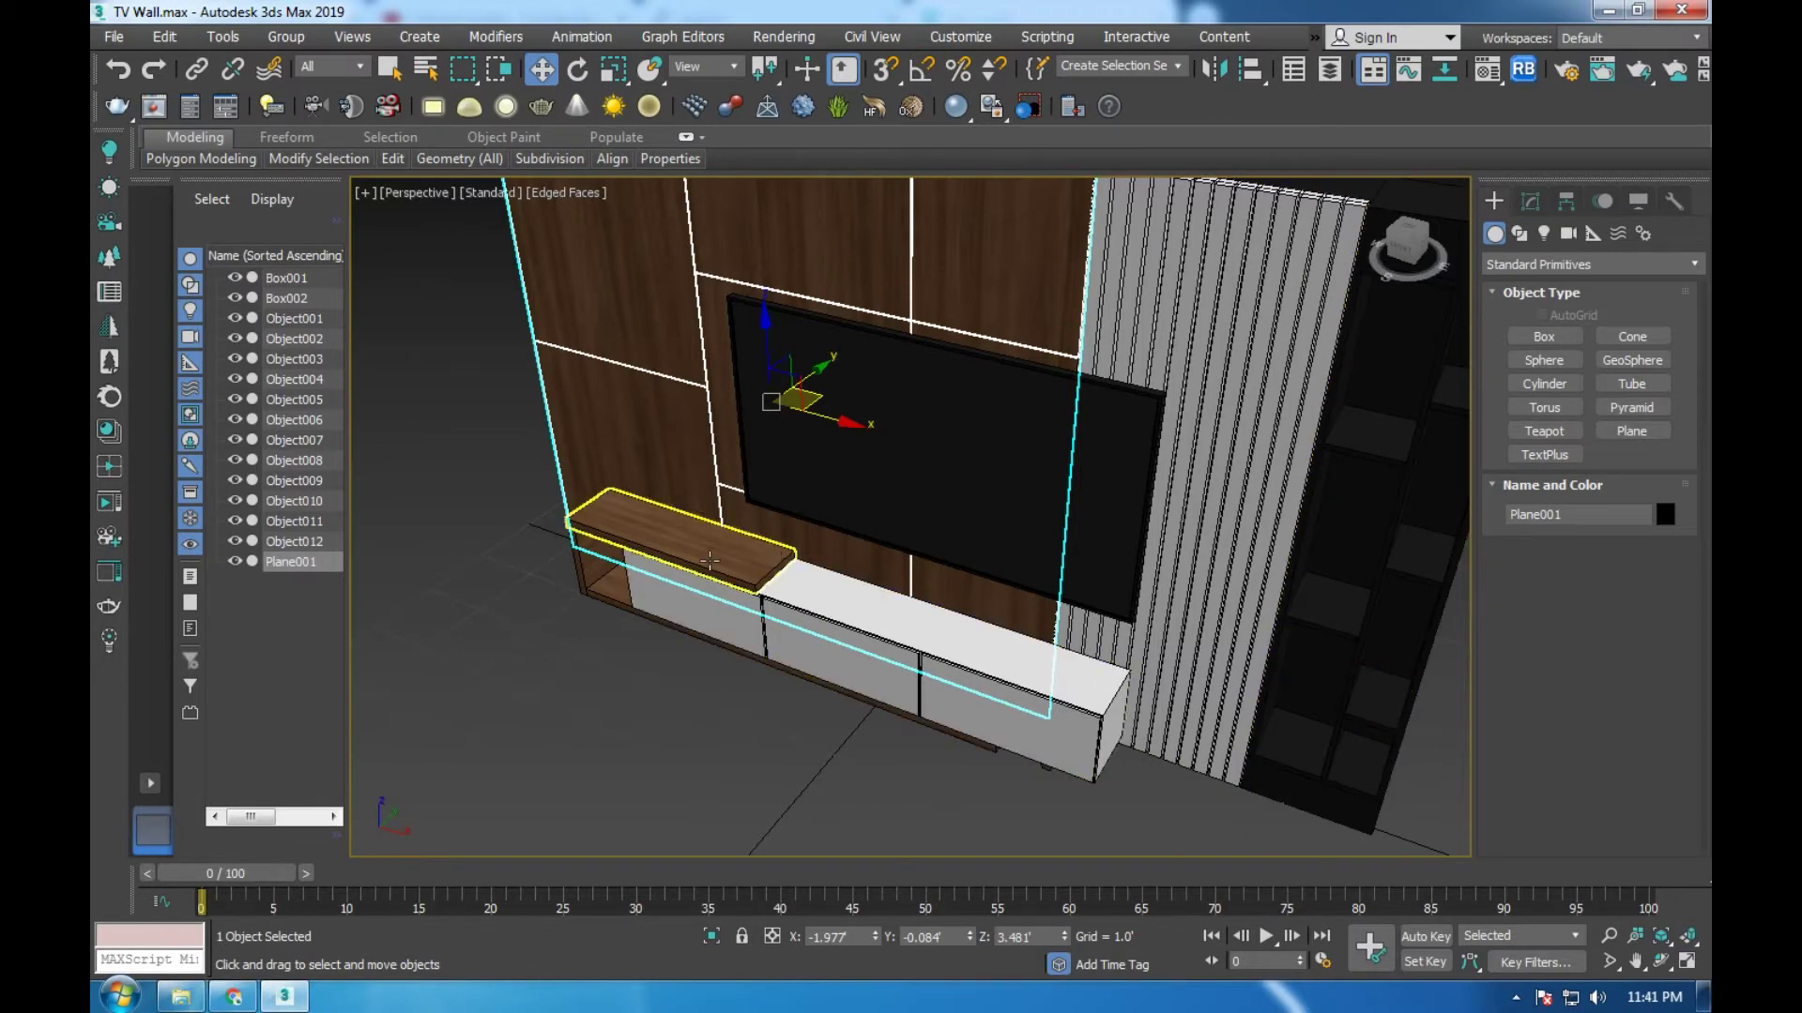
alt+middle_drag(854, 573, 841, 568)
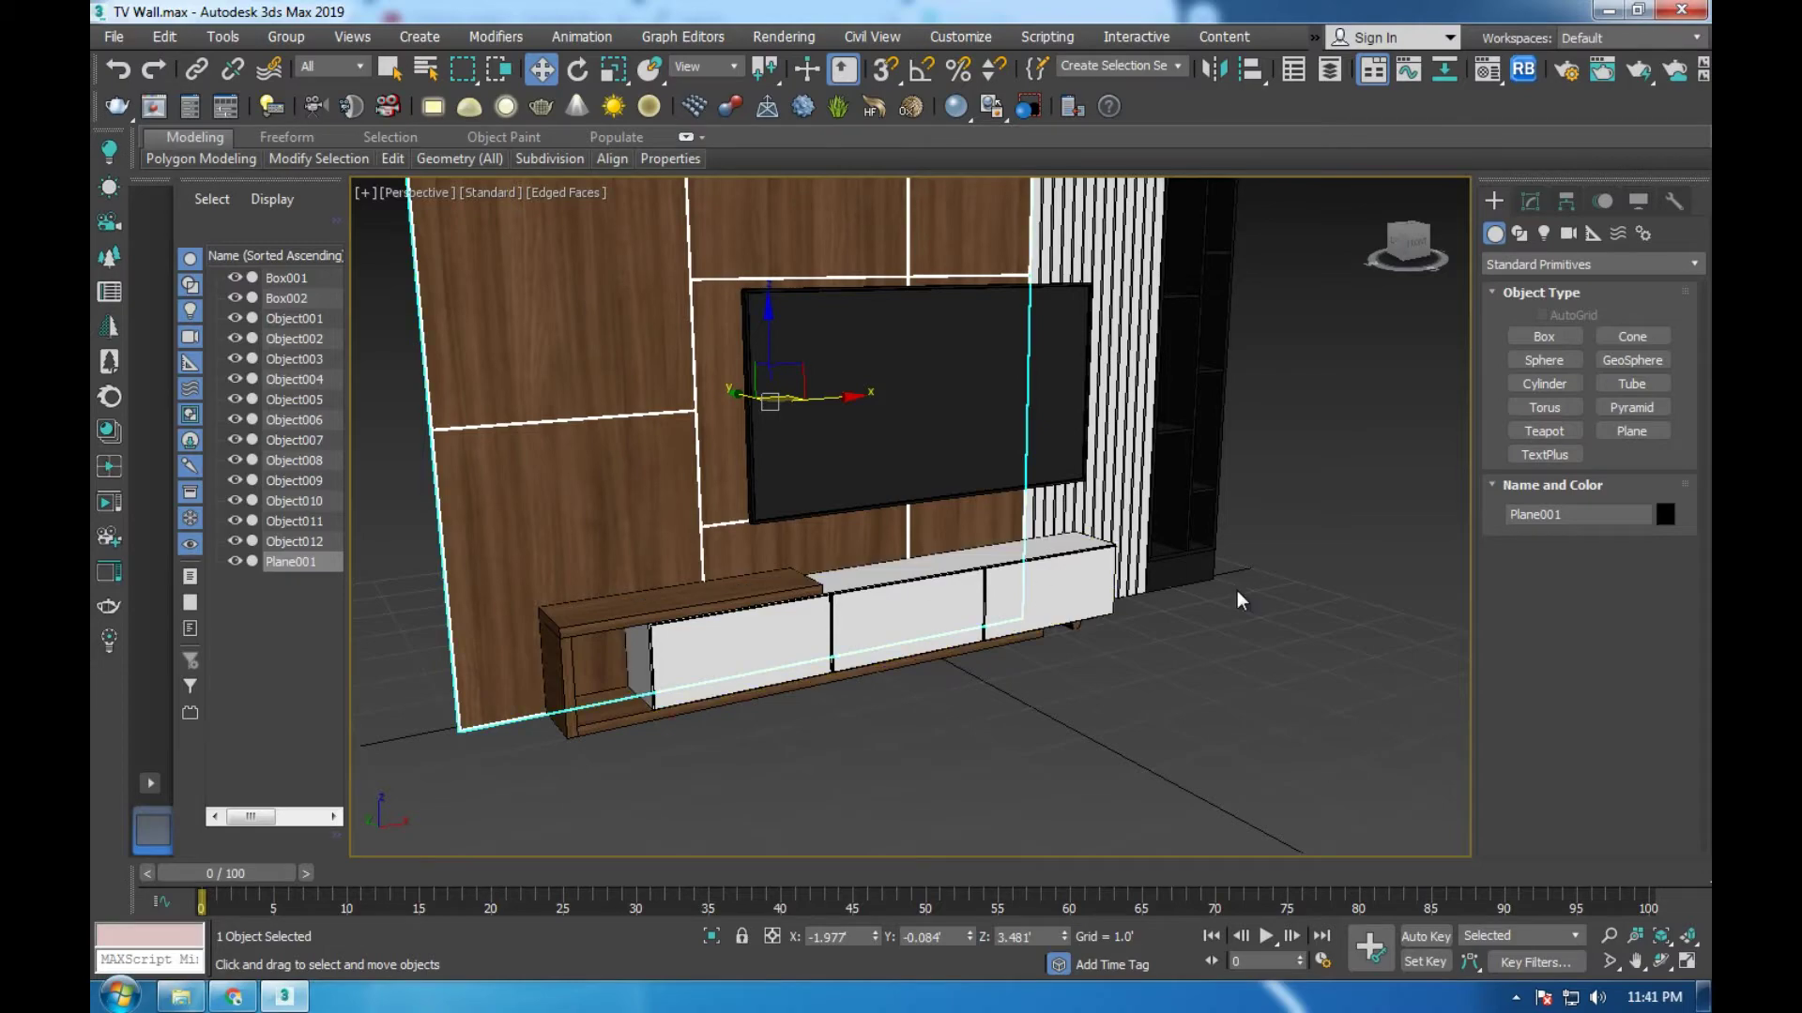
alt+middle_drag(841, 567, 1133, 659)
scroll(1079, 470, down, 1)
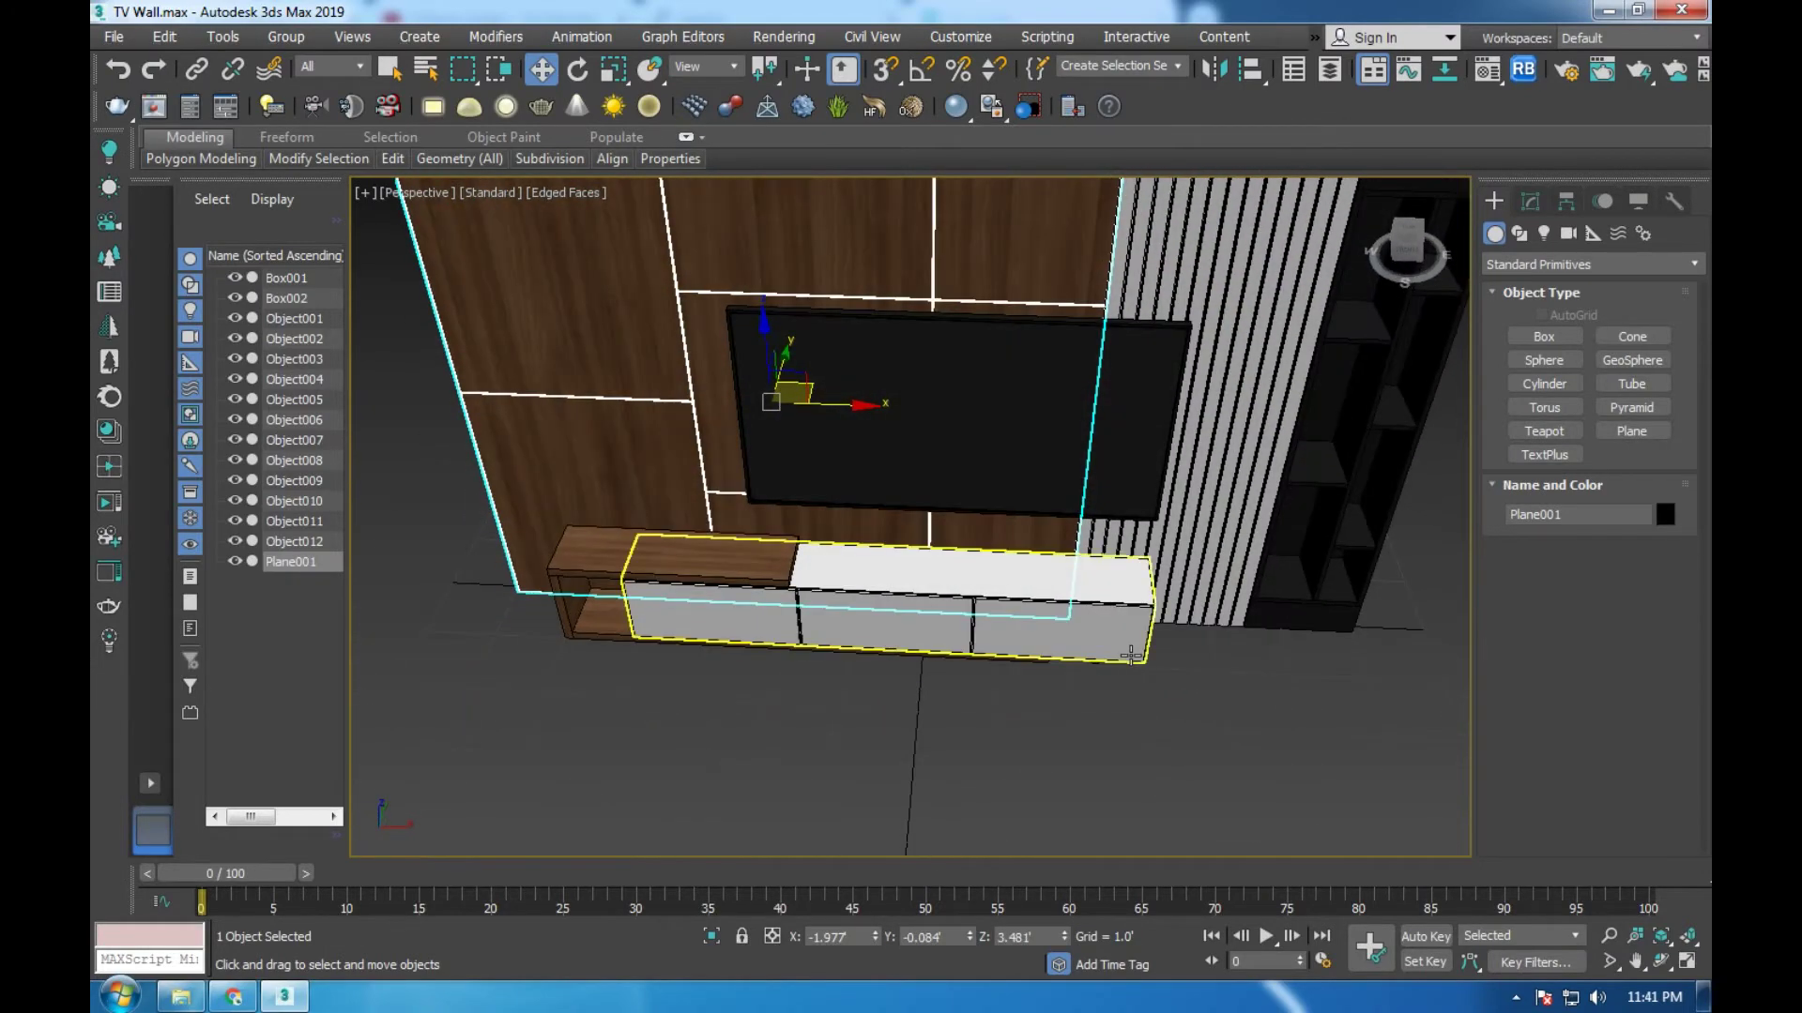
scroll(1077, 467, down, 1)
scroll(1078, 467, up, 1)
scroll(1030, 463, up, 1)
alt+middle_drag(1031, 463, 795, 422)
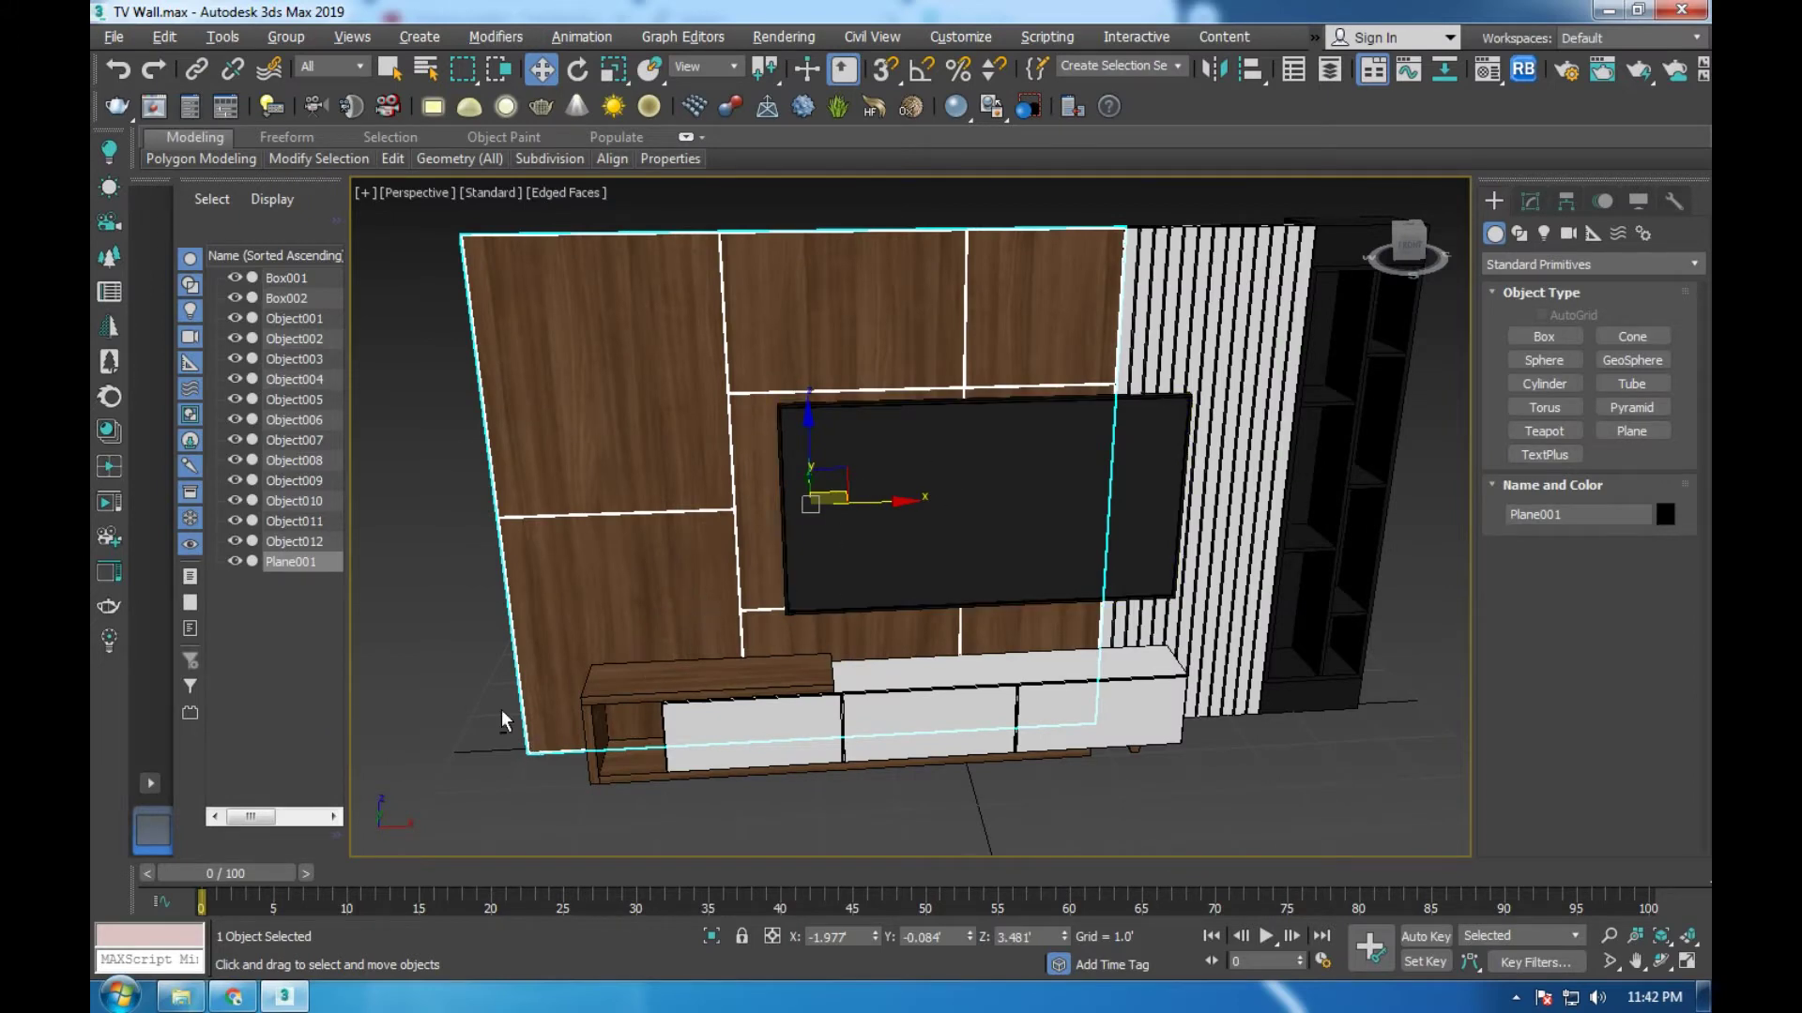
Show the TV wall from the left in full-size wireframe, panned to centre
key(alt+w)
key(alt+w)
mouse_move(1055, 548)
middle_down()
mouse_move(744, 685)
mouse_move(670, 694)
middle_up()
scroll(705, 622, up, 3)
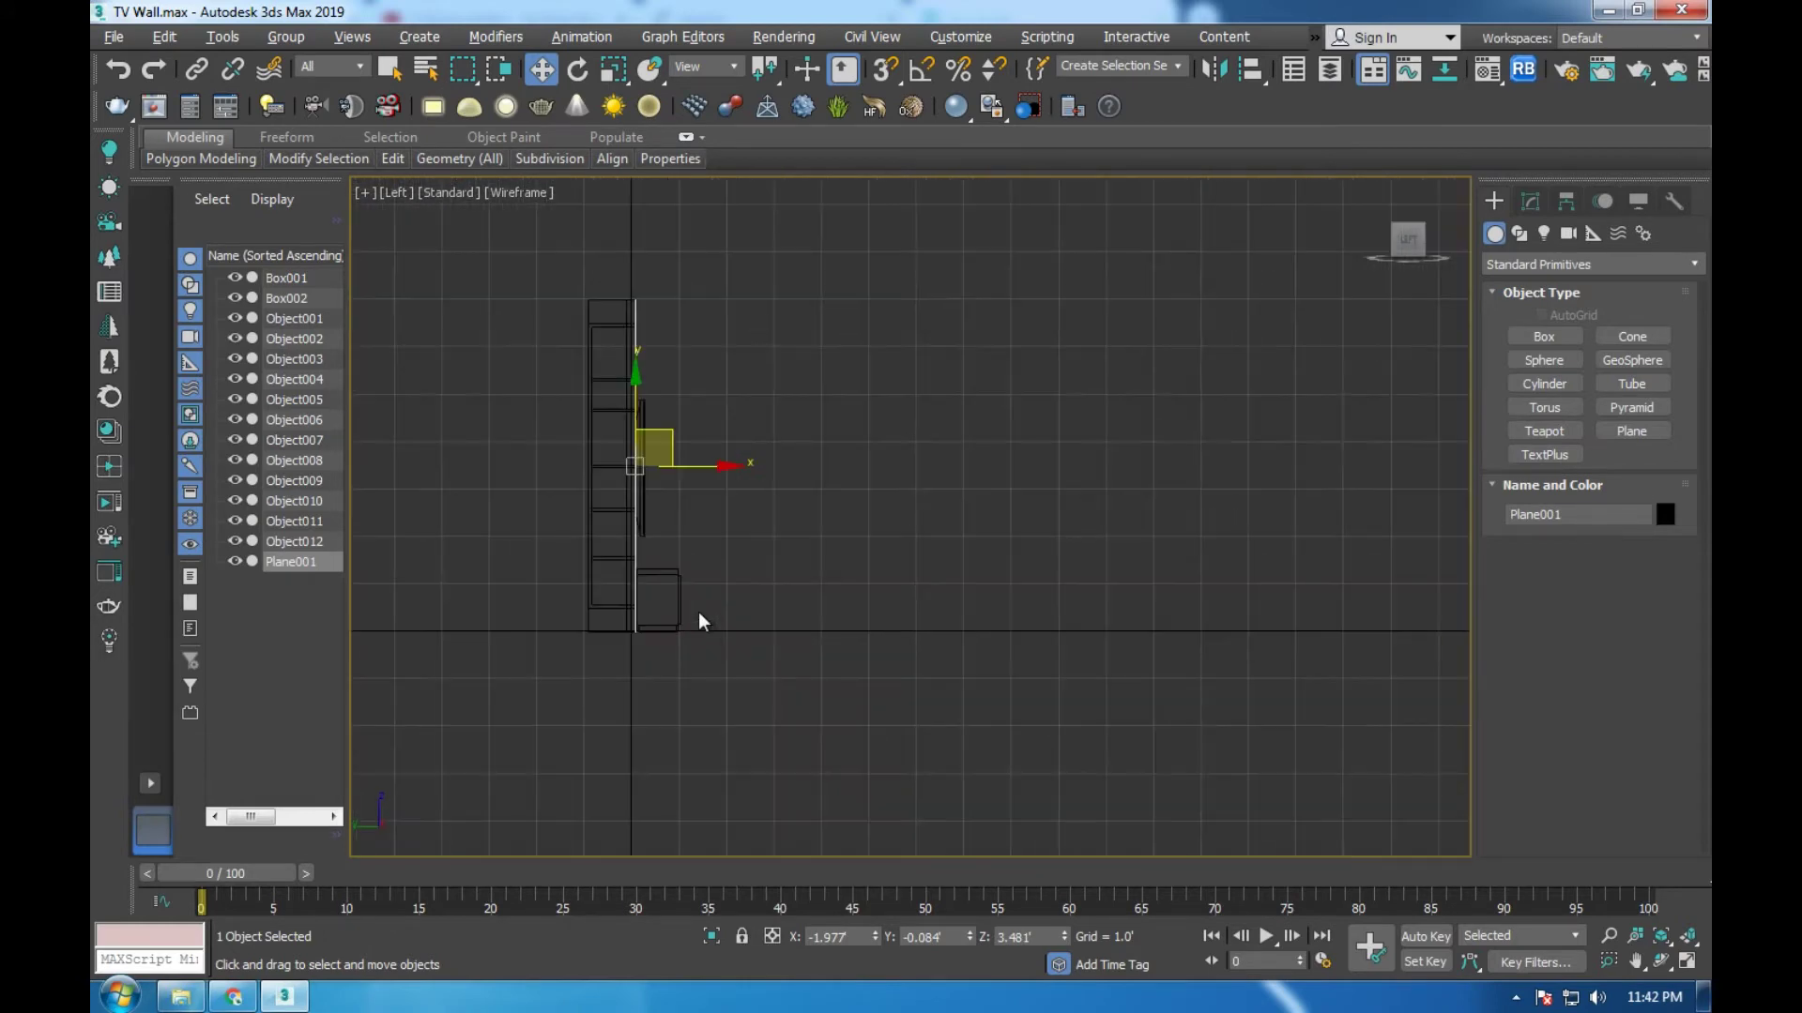
Choose the Line tool under Create > Shapes > Splines and fit the wall in view
click(1527, 207)
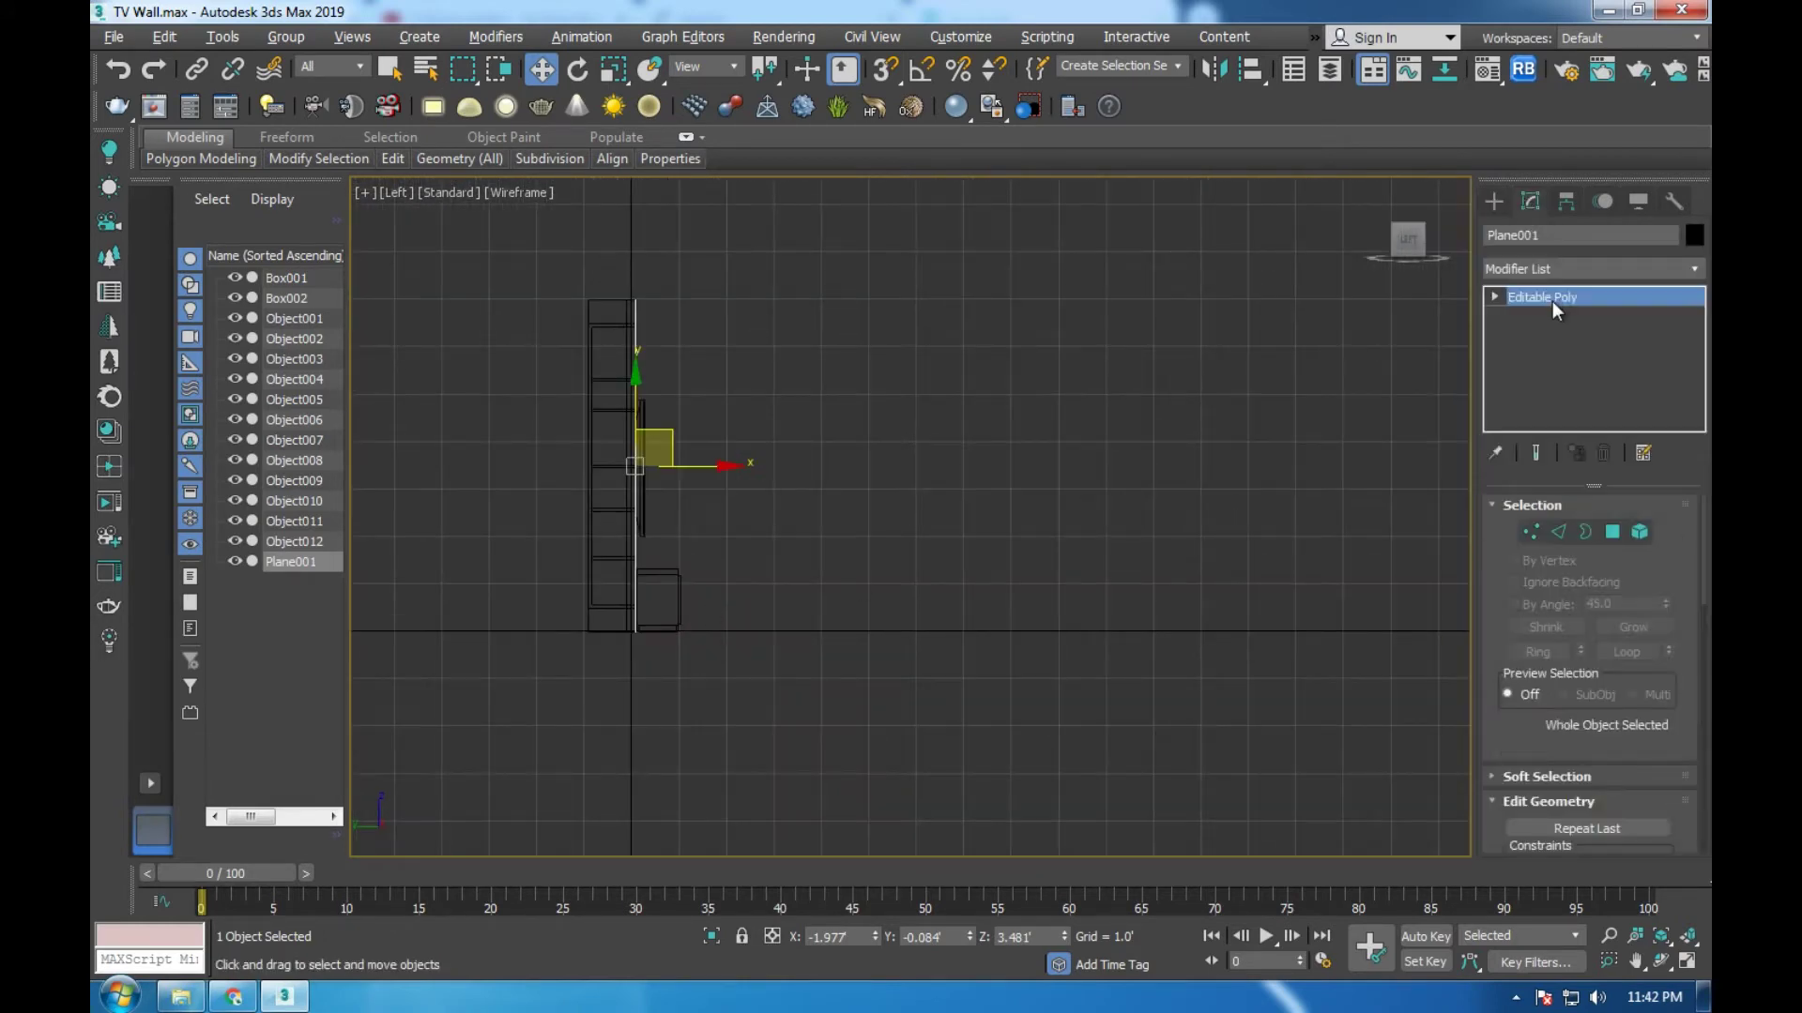
click(1494, 201)
click(1521, 234)
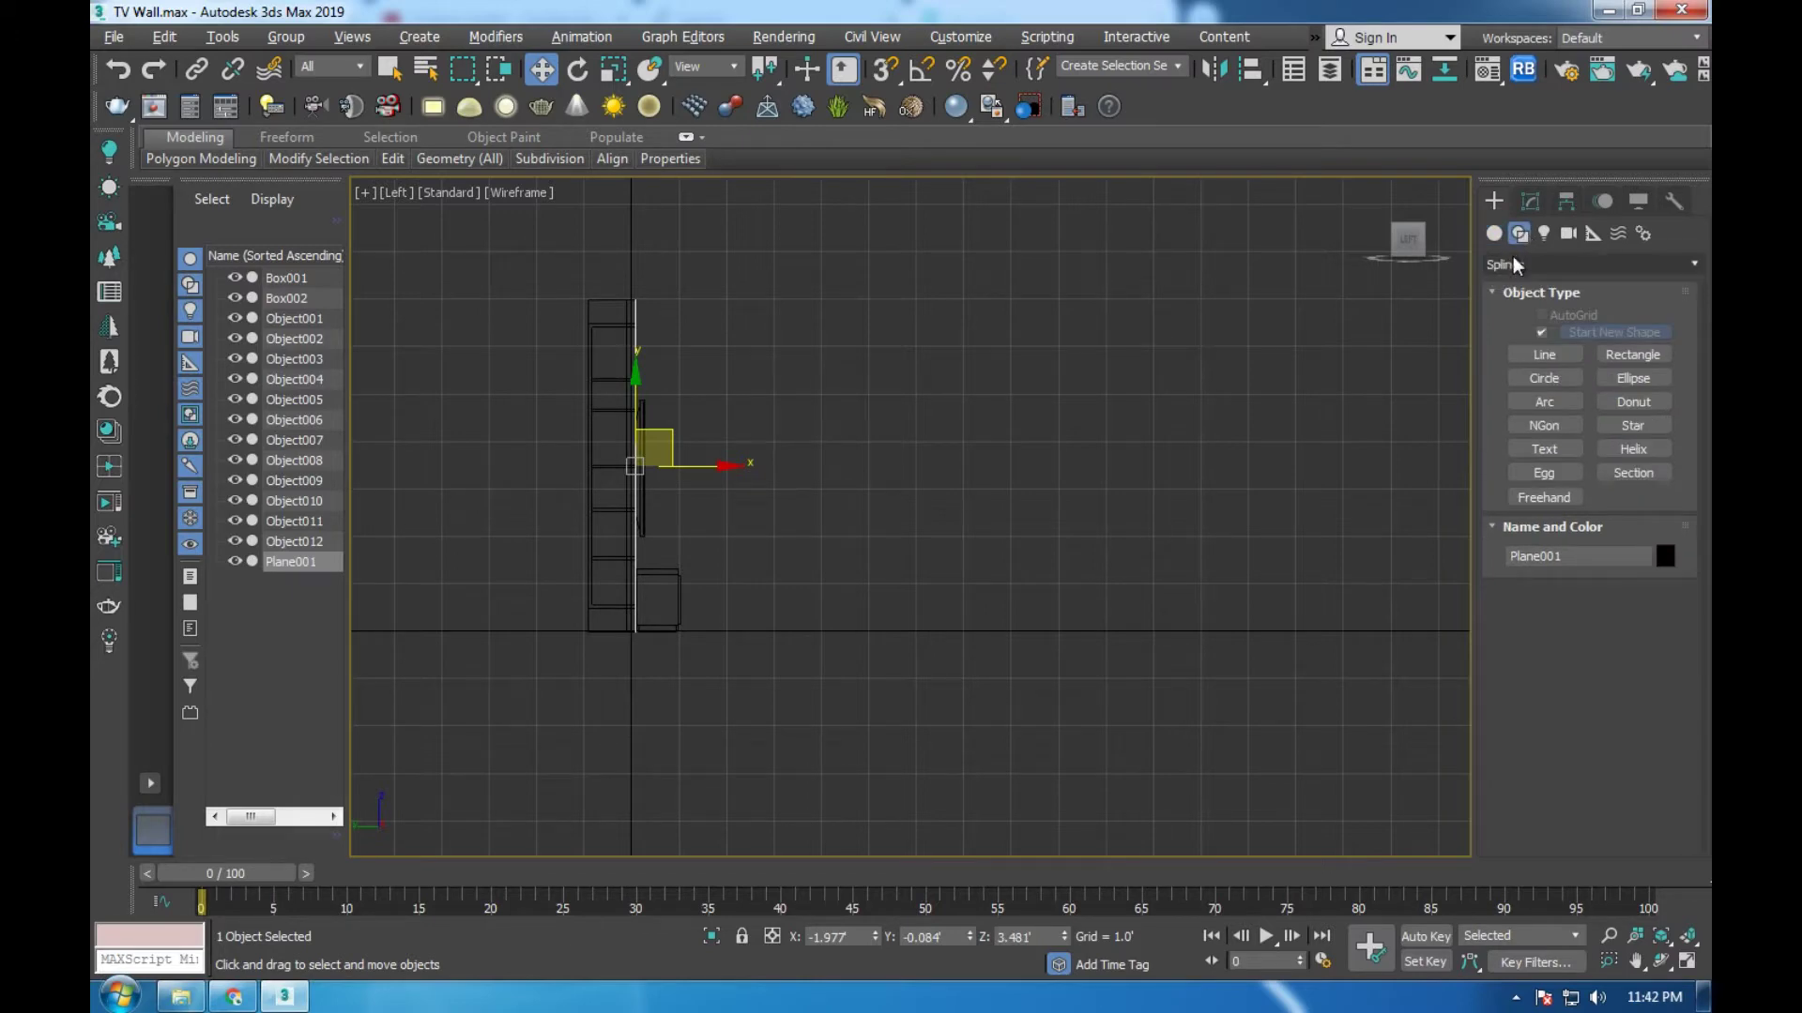
click(1544, 355)
middle_drag(1059, 613, 945, 579)
scroll(945, 579, down, 2)
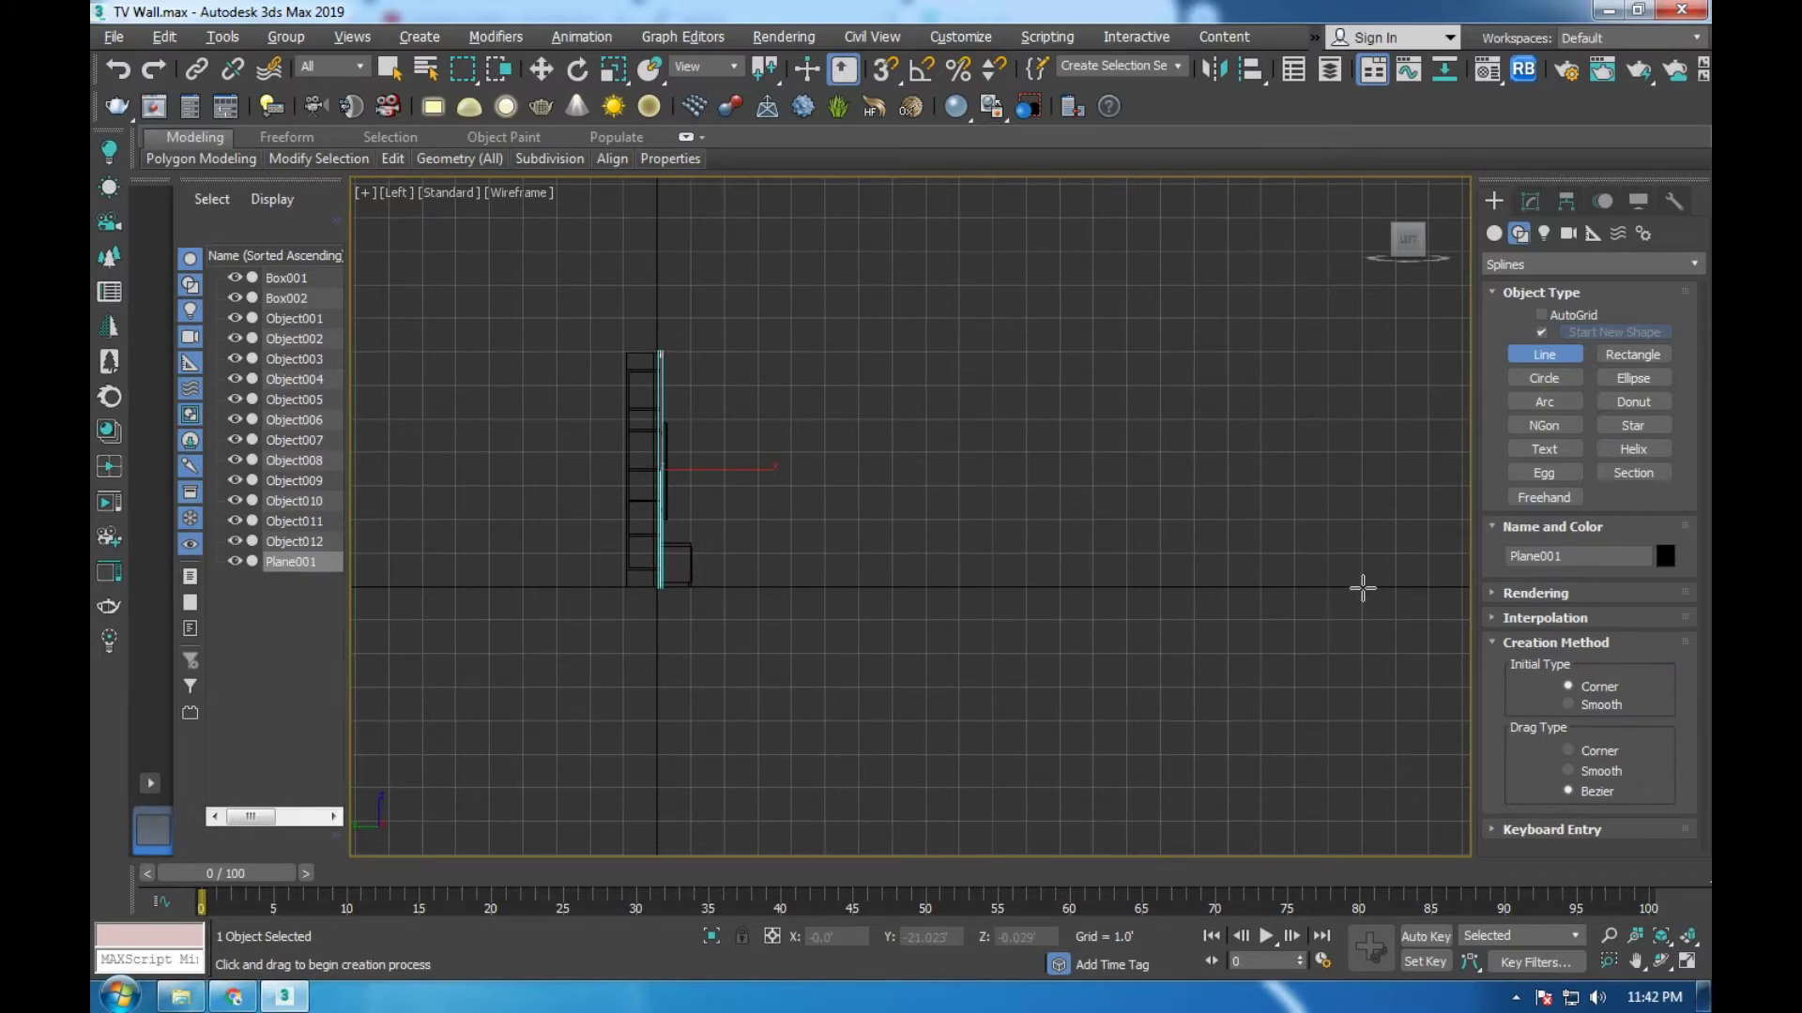
Draw Line001 with three points, along the floor and up beside the wall
click(1363, 588)
scroll(598, 571, up, 3)
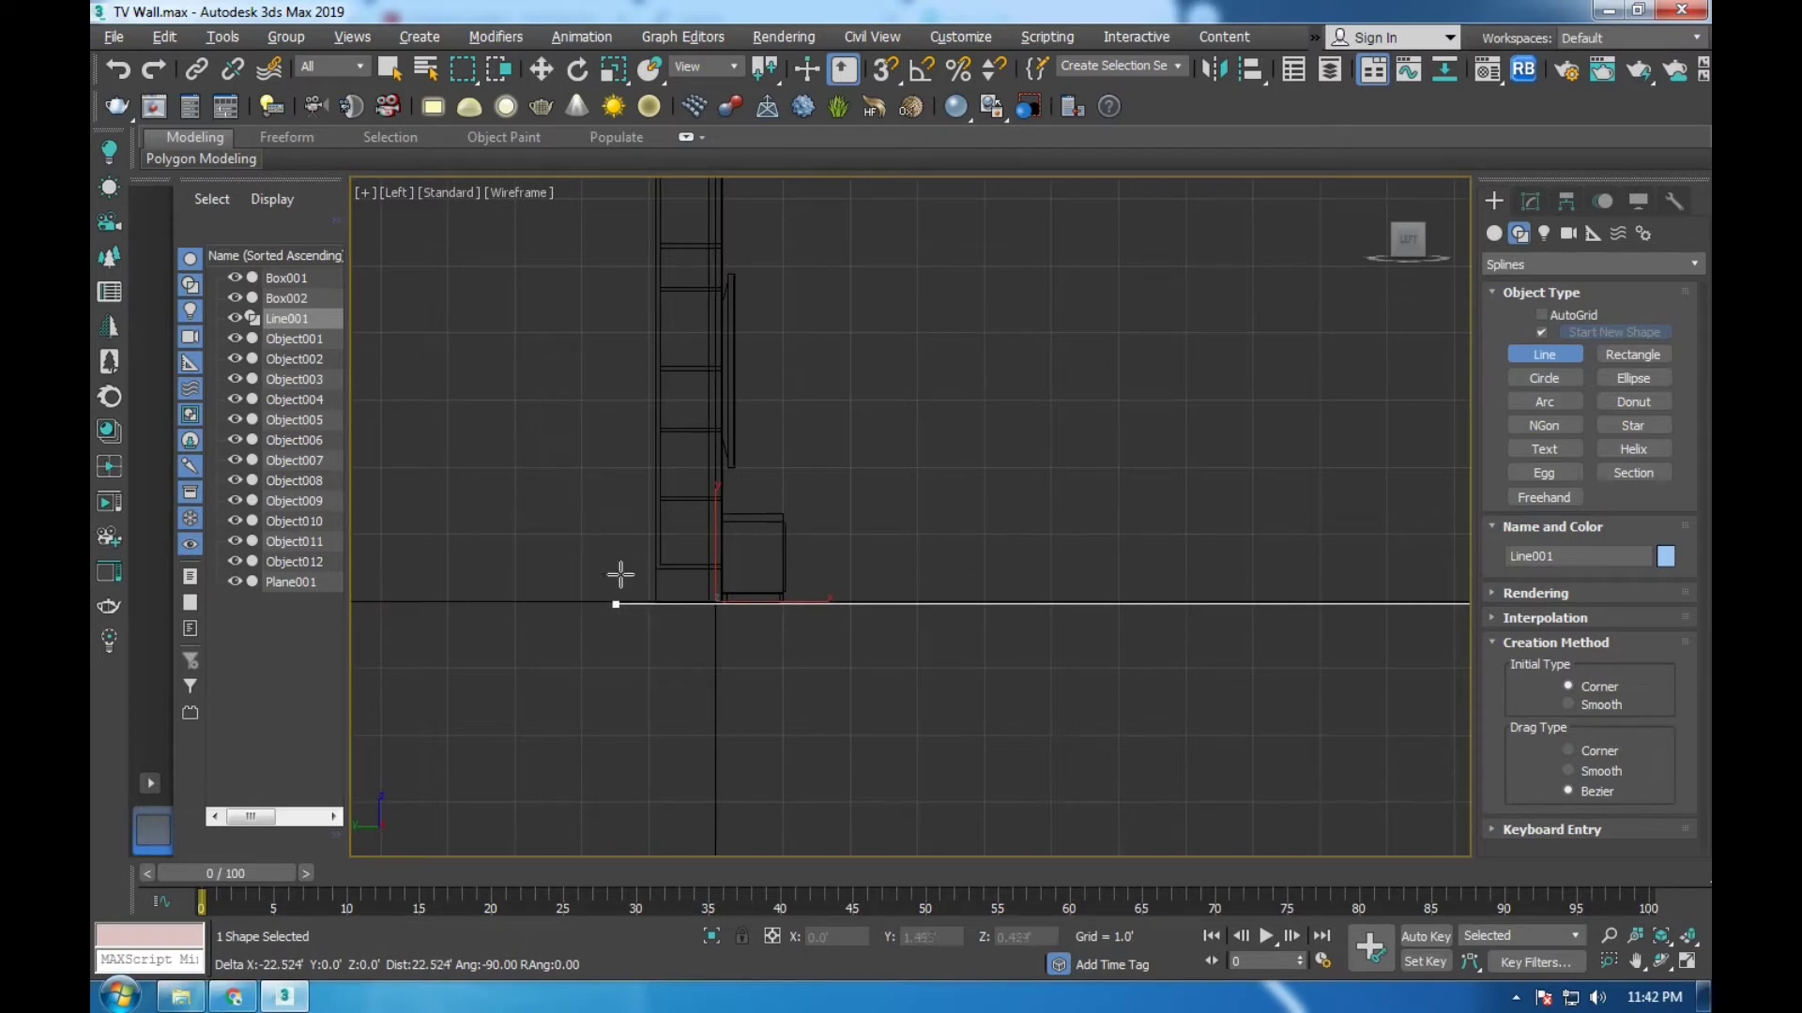
click(644, 586)
scroll(661, 768, down, 3)
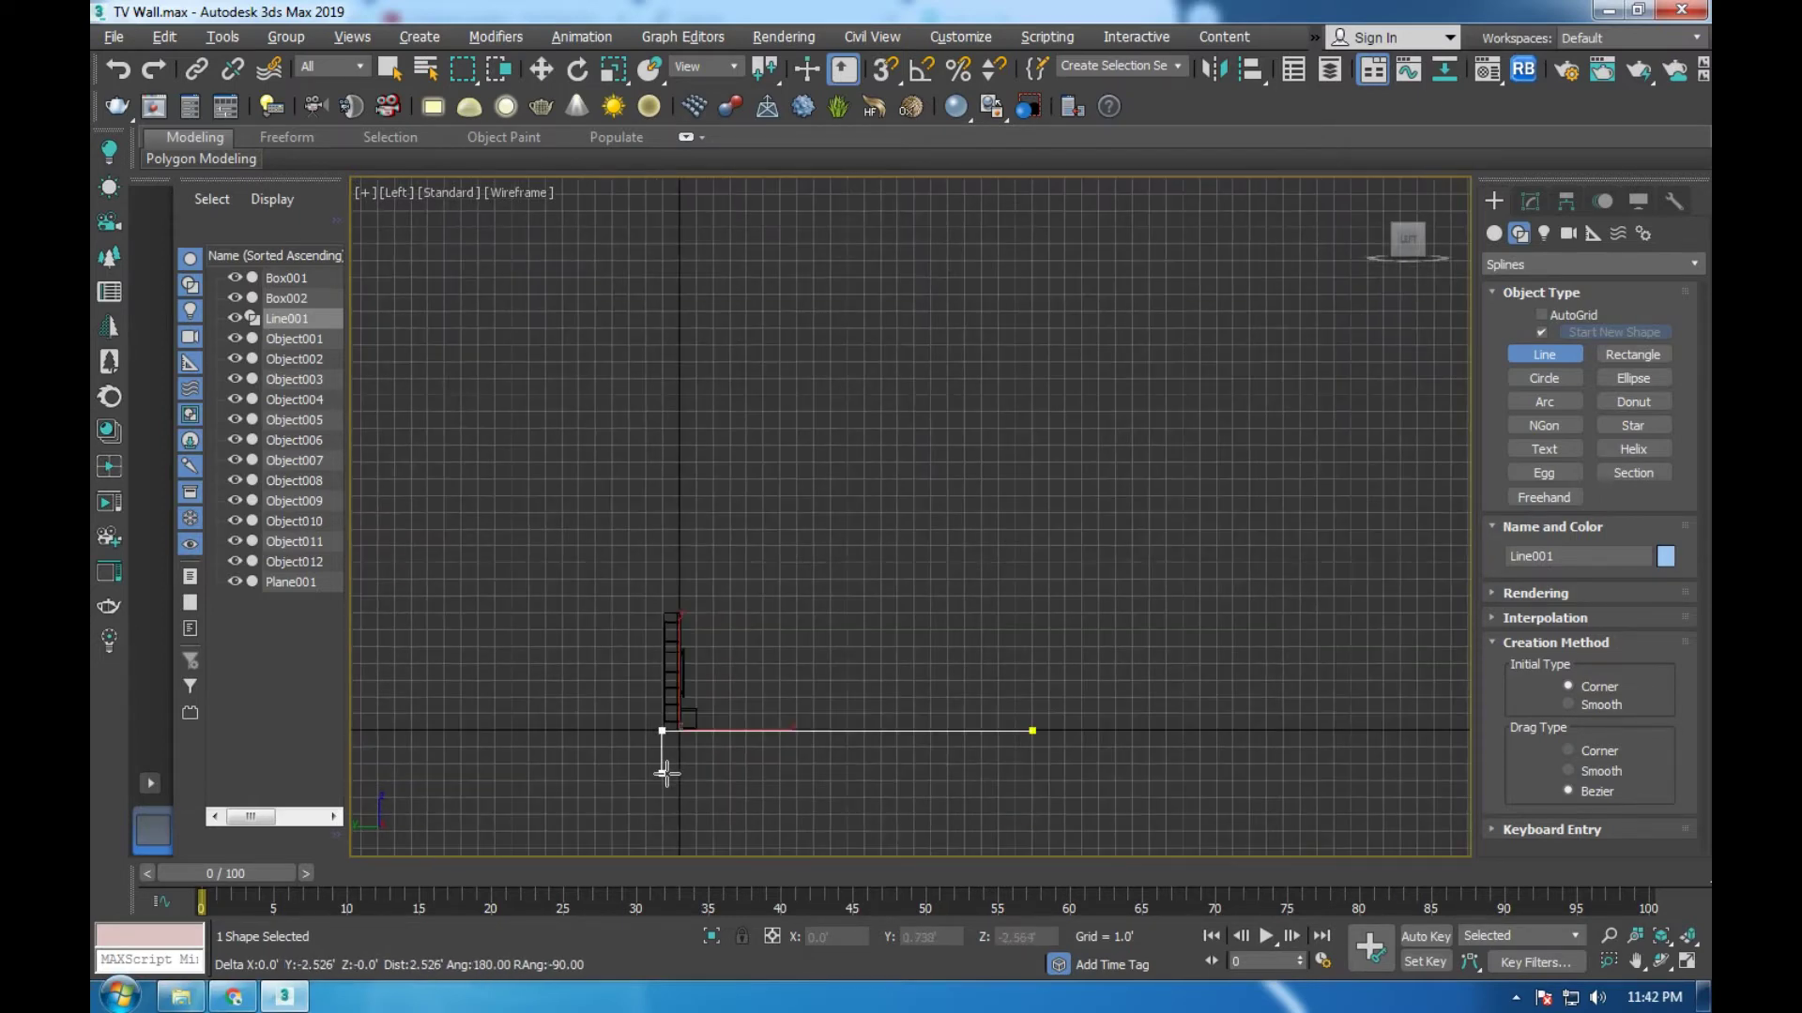
click(684, 332)
right_click(915, 696)
right_click(915, 697)
scroll(648, 765, up, 3)
scroll(666, 723, up, 3)
scroll(741, 676, up, 3)
scroll(804, 666, up, 2)
scroll(1036, 690, down, 2)
scroll(1036, 690, up, 4)
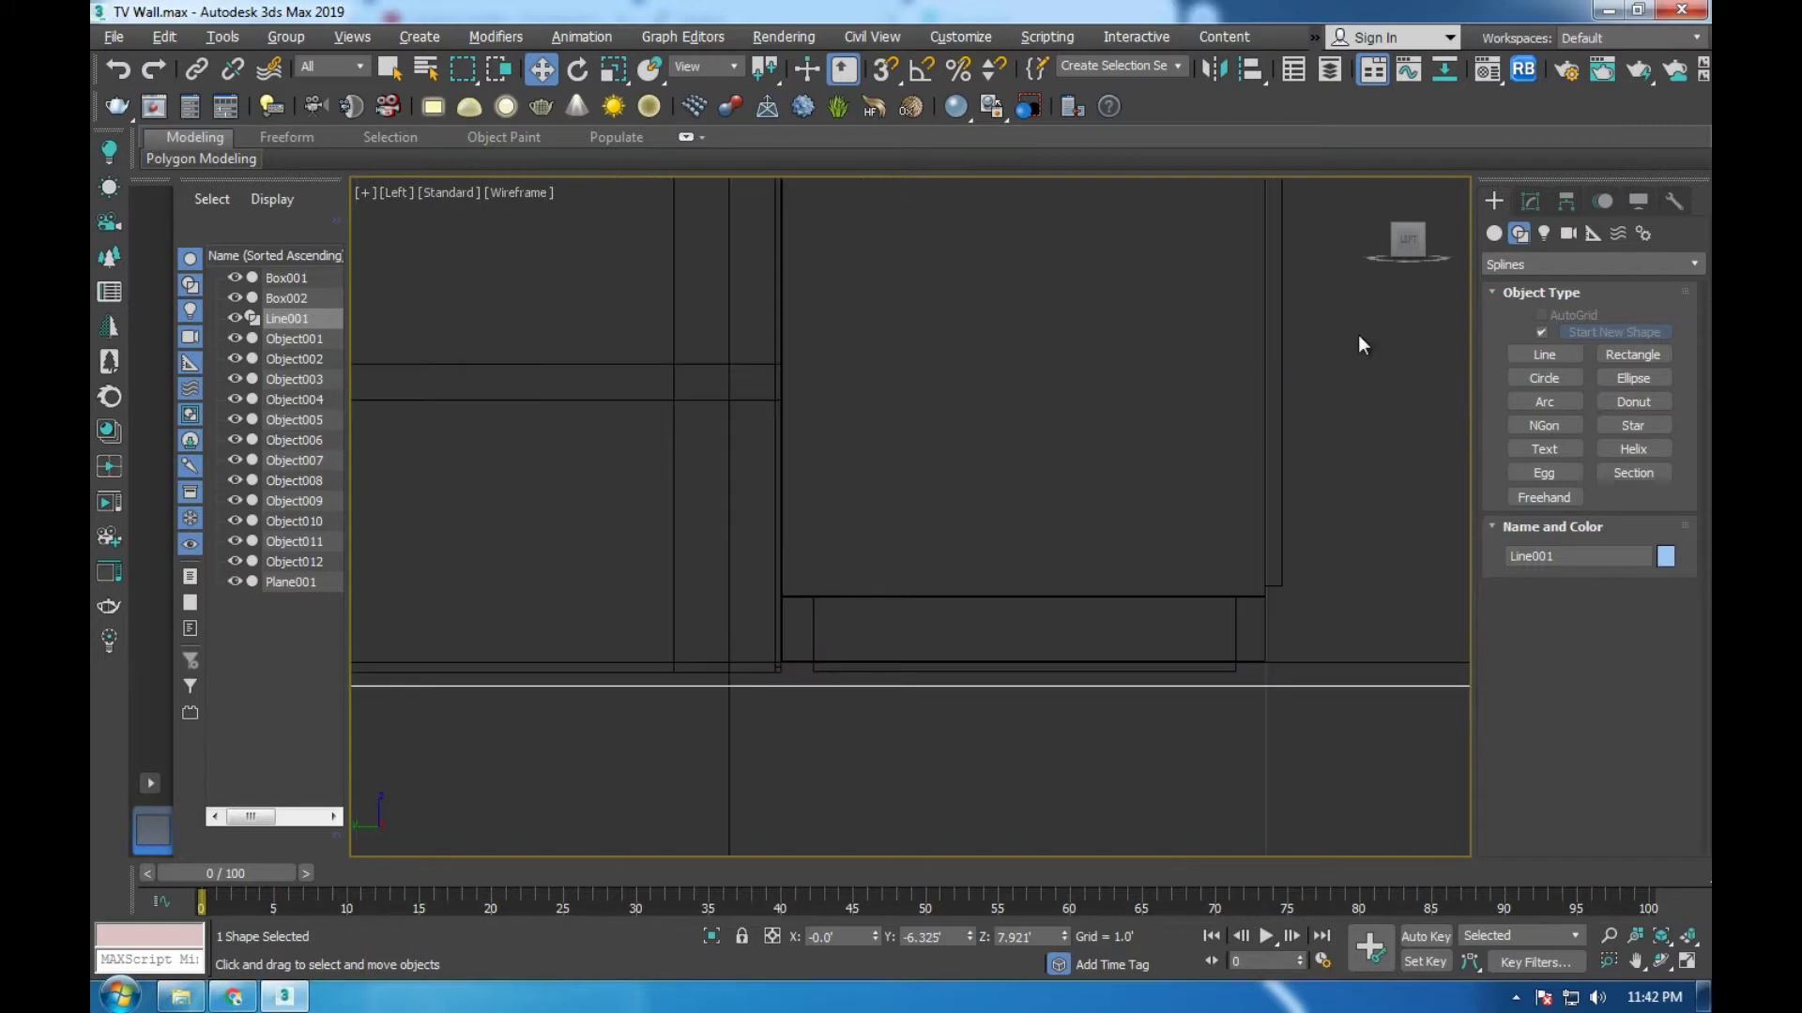
Enter Line001's Spline sub-object level and select its spline
click(1533, 203)
click(1496, 298)
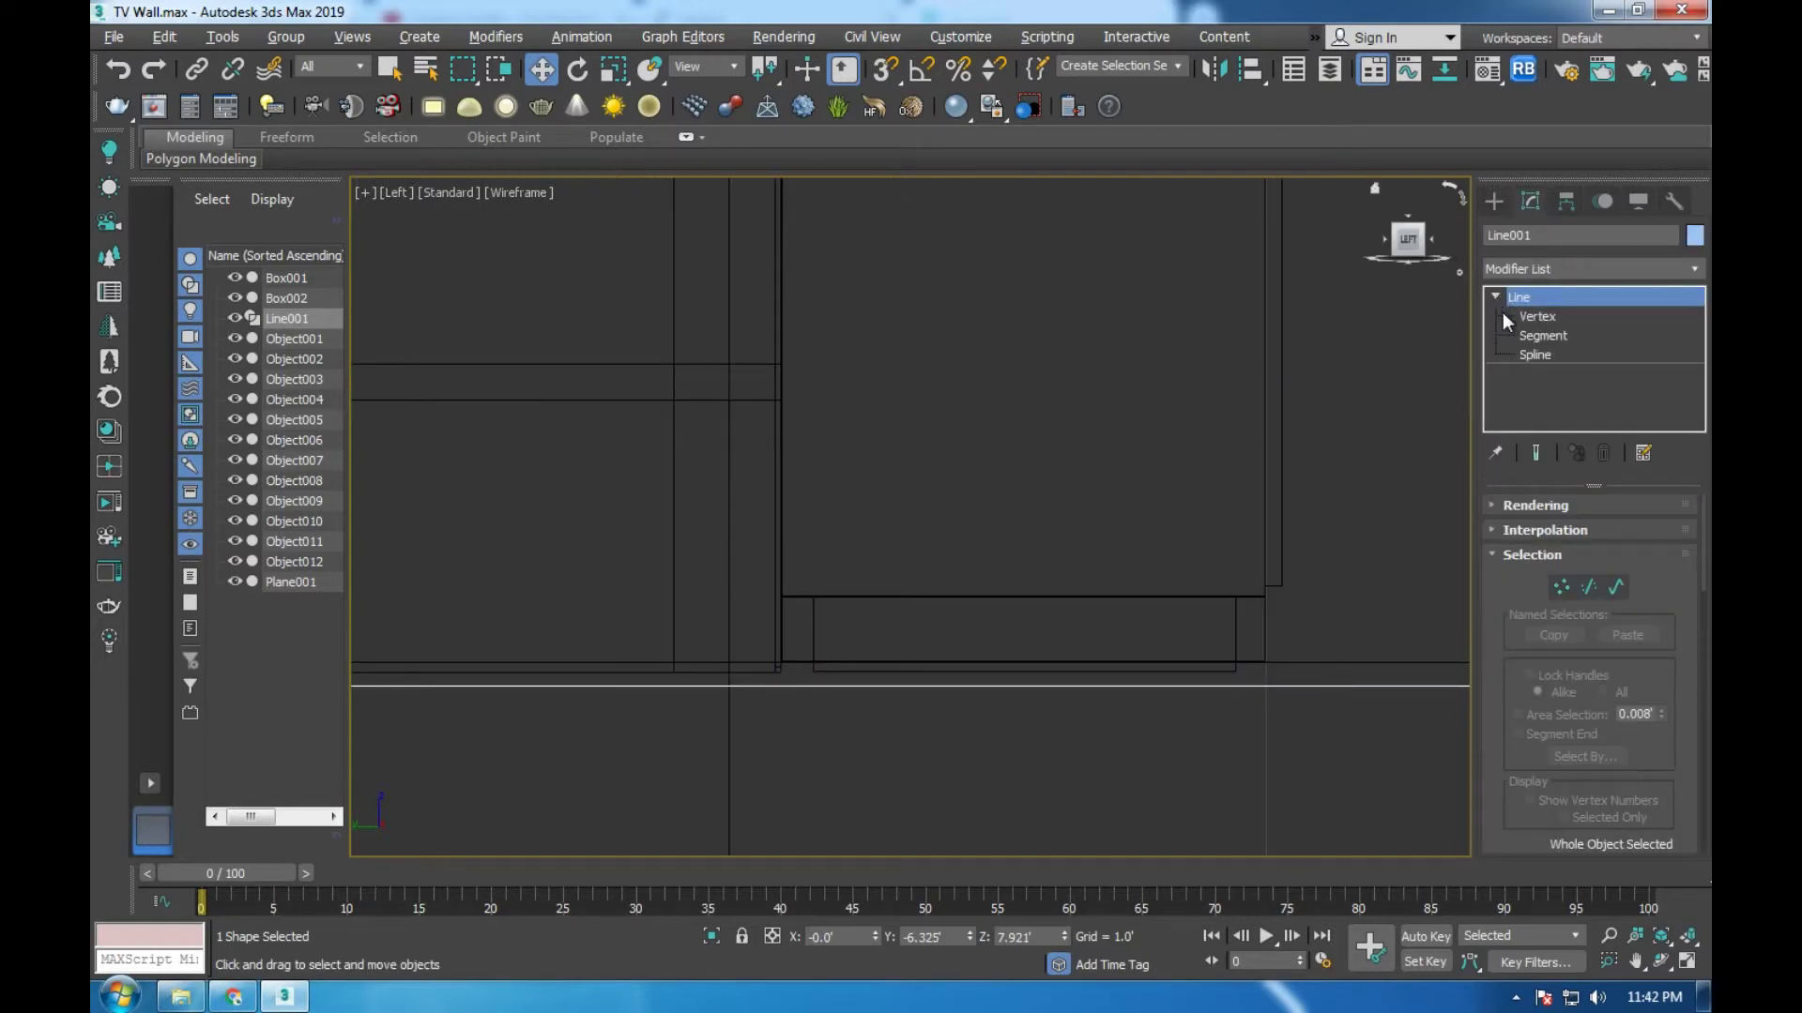
click(1534, 353)
drag(1226, 503, 803, 792)
scroll(942, 615, down, 2)
scroll(942, 616, up, 4)
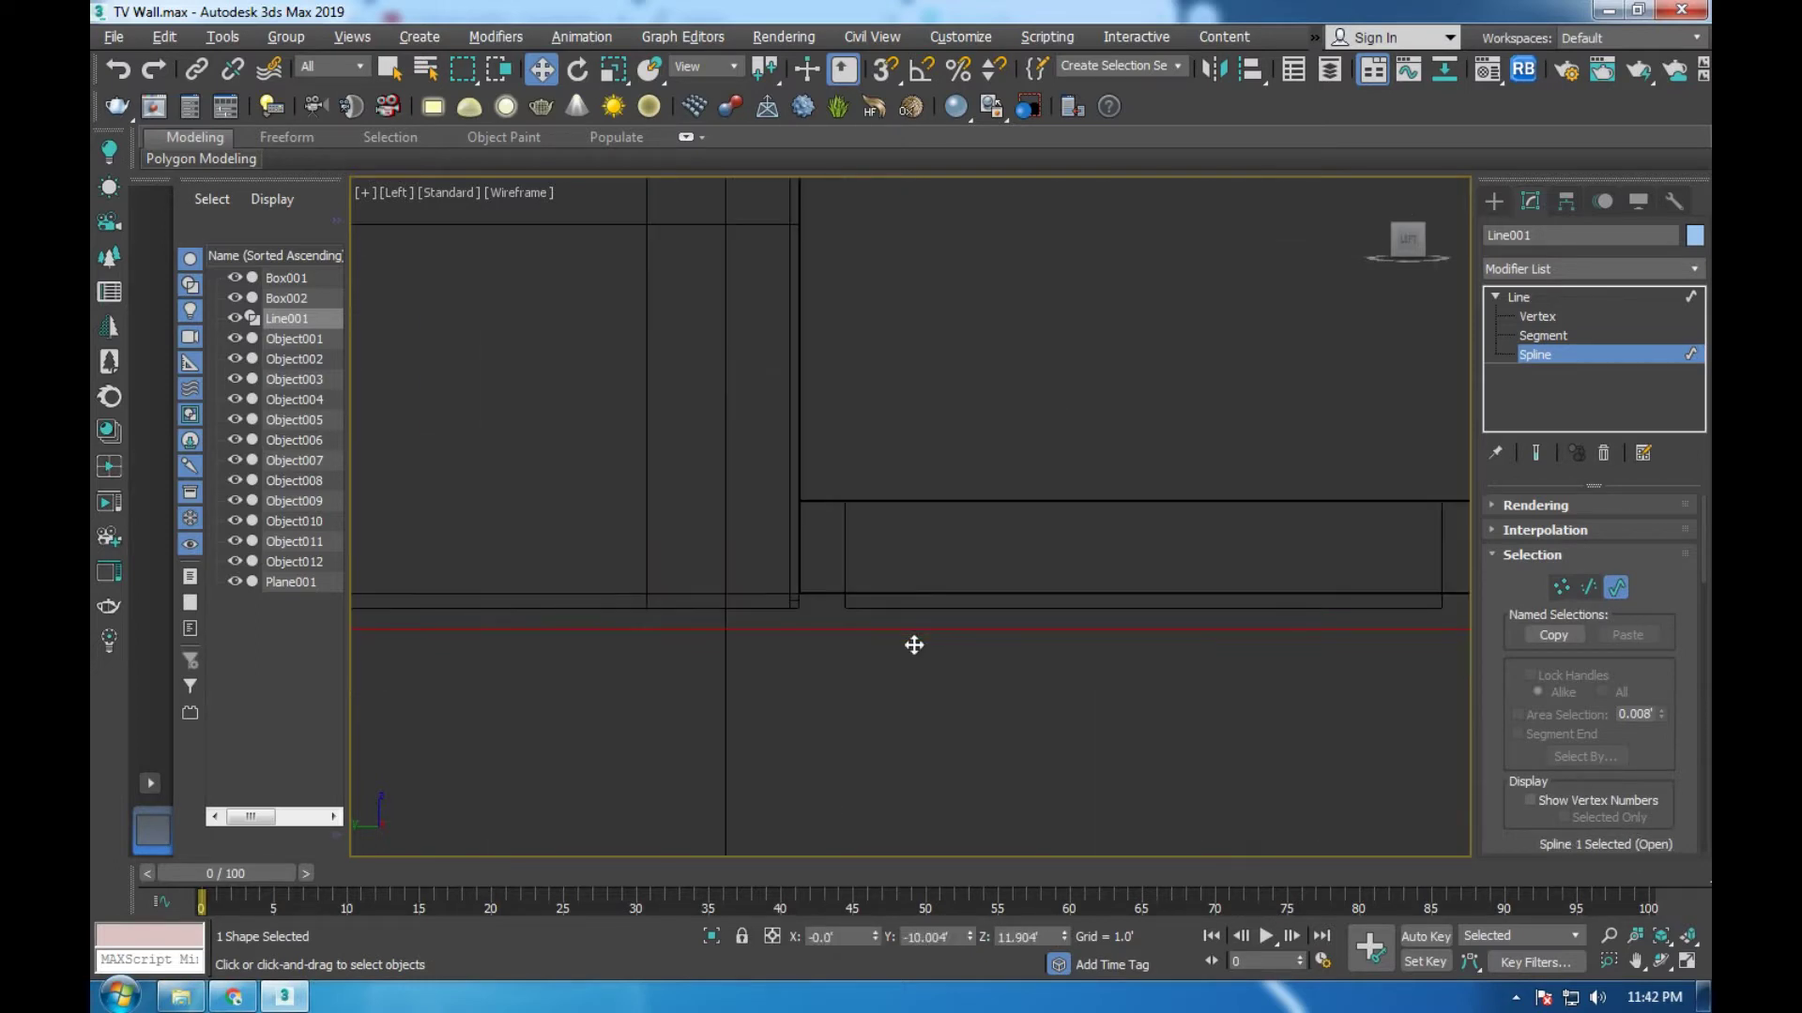
scroll(1562, 713, down, 2)
scroll(1563, 713, down, 2)
scroll(1562, 713, down, 2)
scroll(1562, 713, down, 2)
scroll(1563, 710, down, 2)
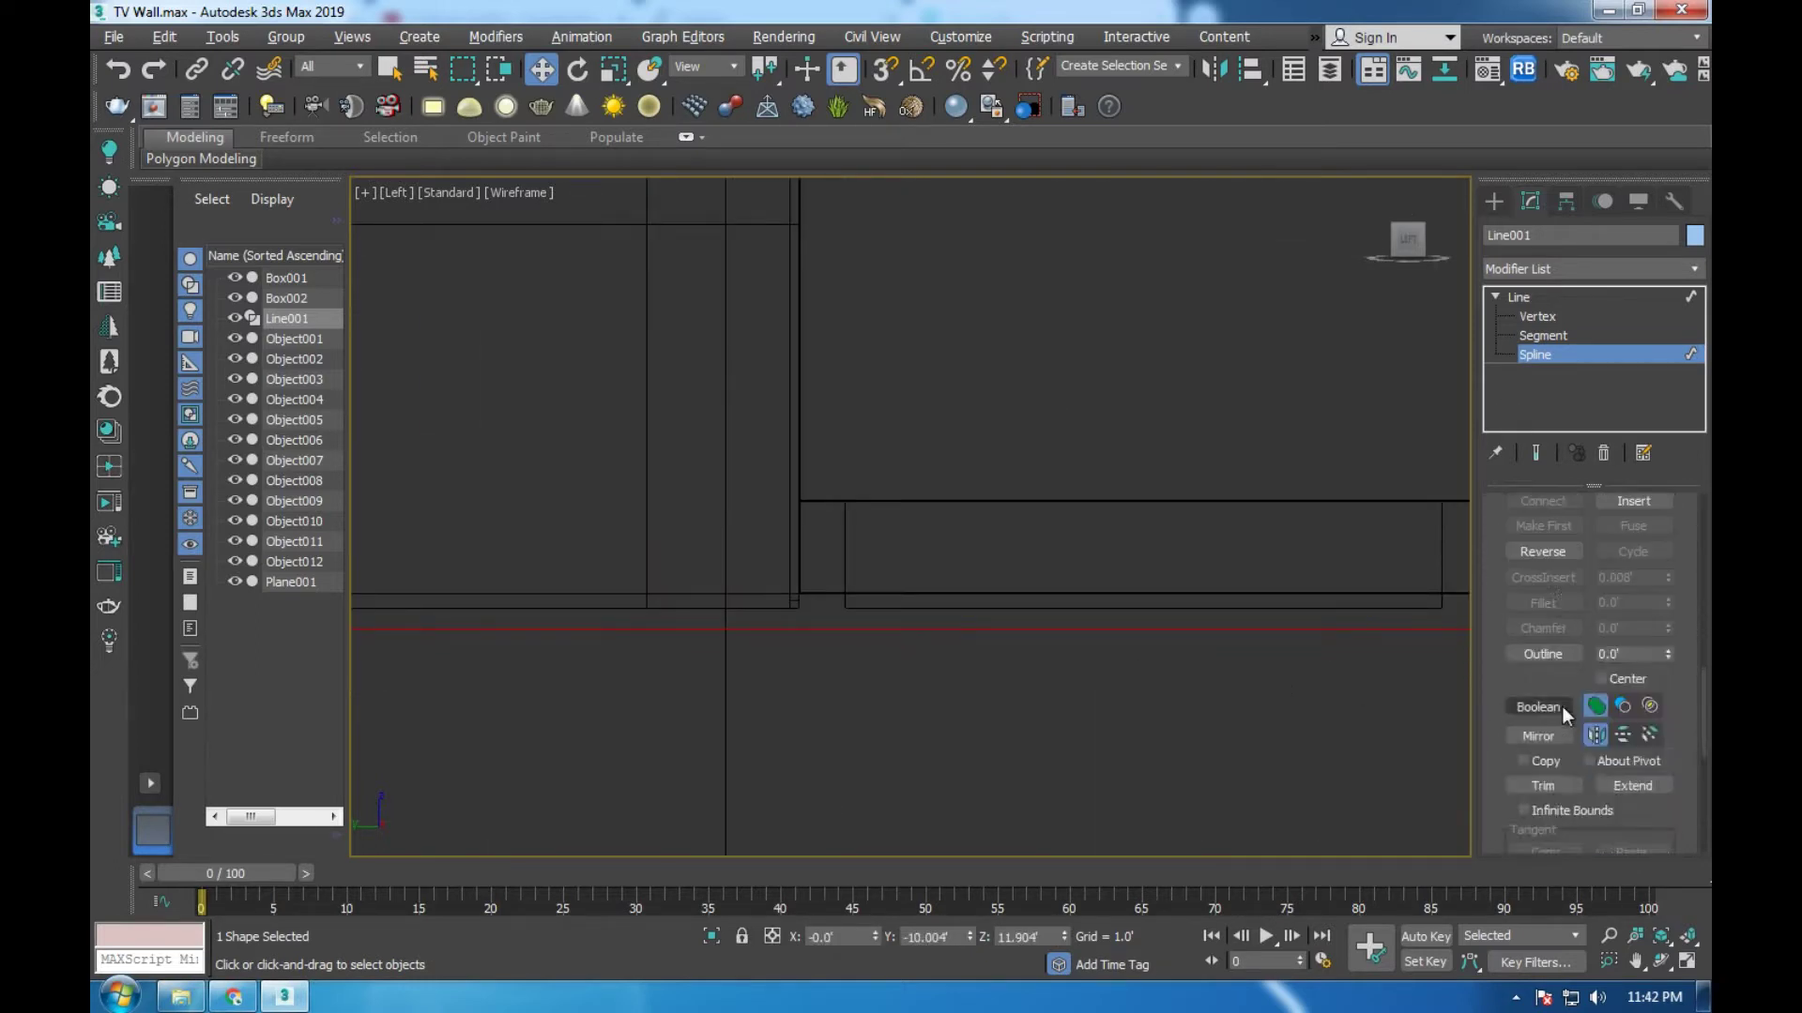
Outline the spline by about 0.022' and return to the Line level
click(1548, 654)
drag(822, 626, 831, 605)
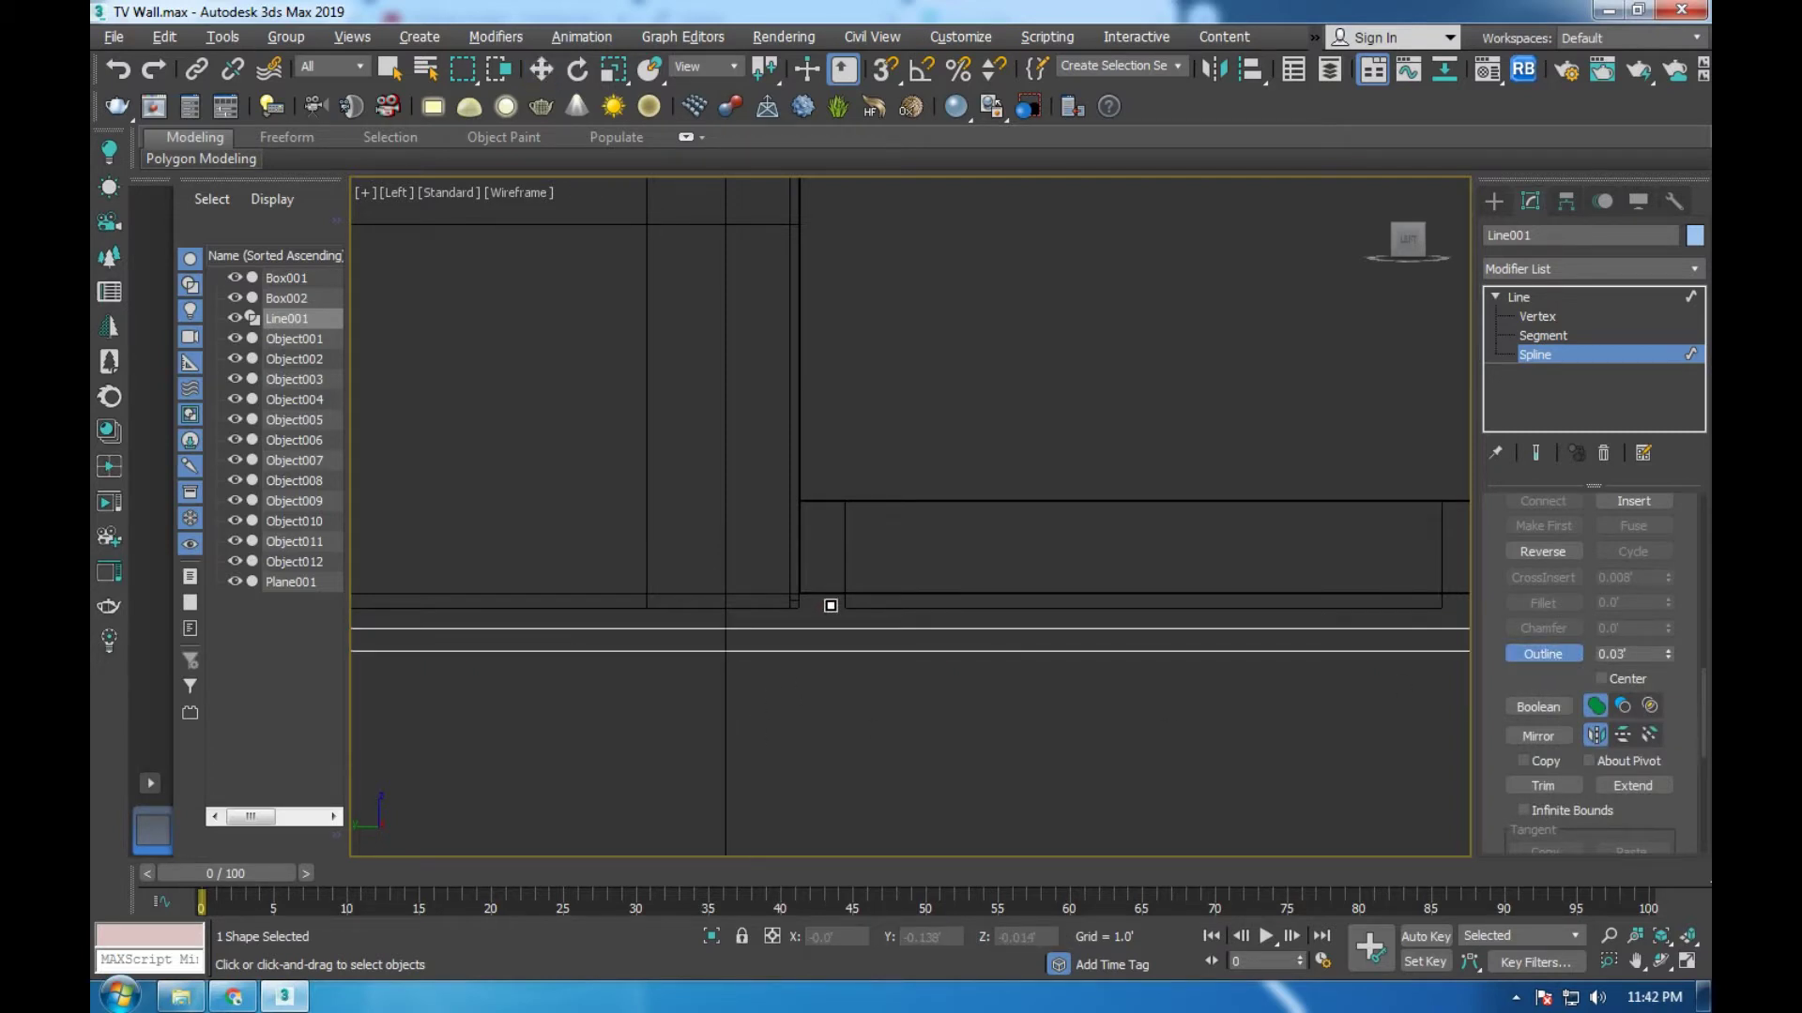
drag(831, 605, 830, 646)
right_click(1011, 553)
click(1527, 303)
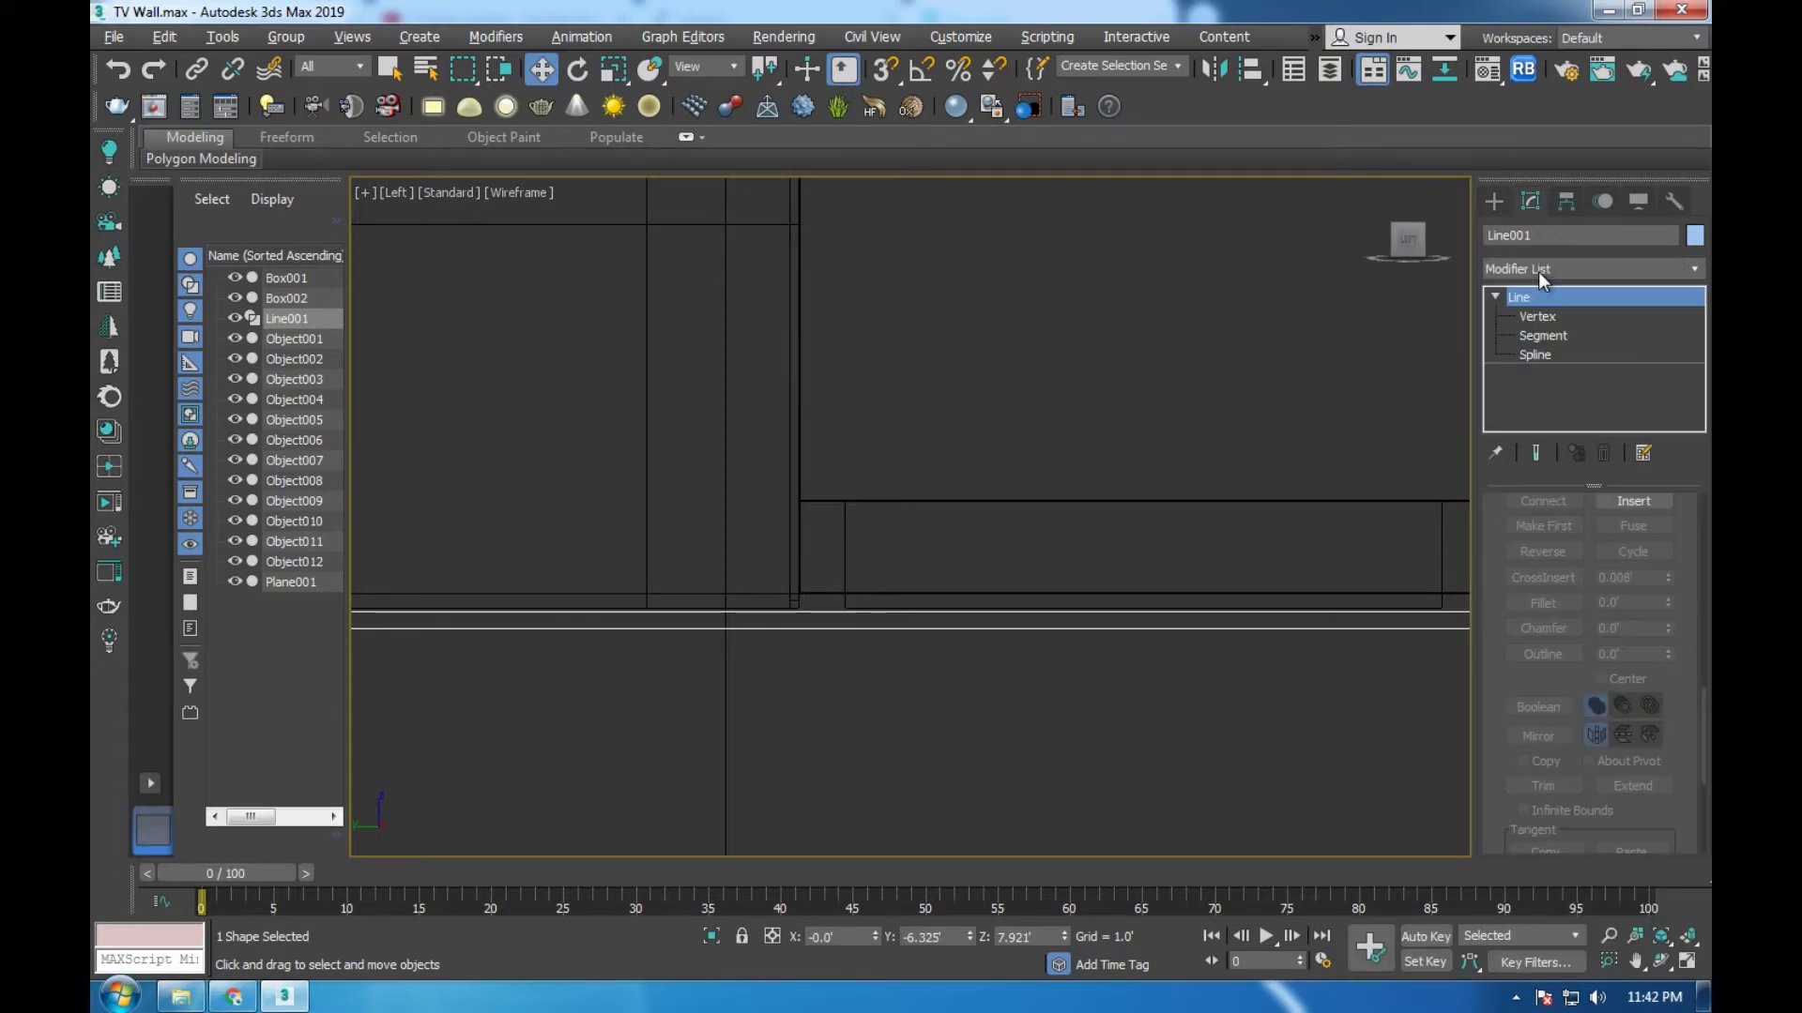
Maximize the Top view and add an Extrude modifier to Line001
key(alt+w)
key(alt+w)
scroll(934, 375, down, 5)
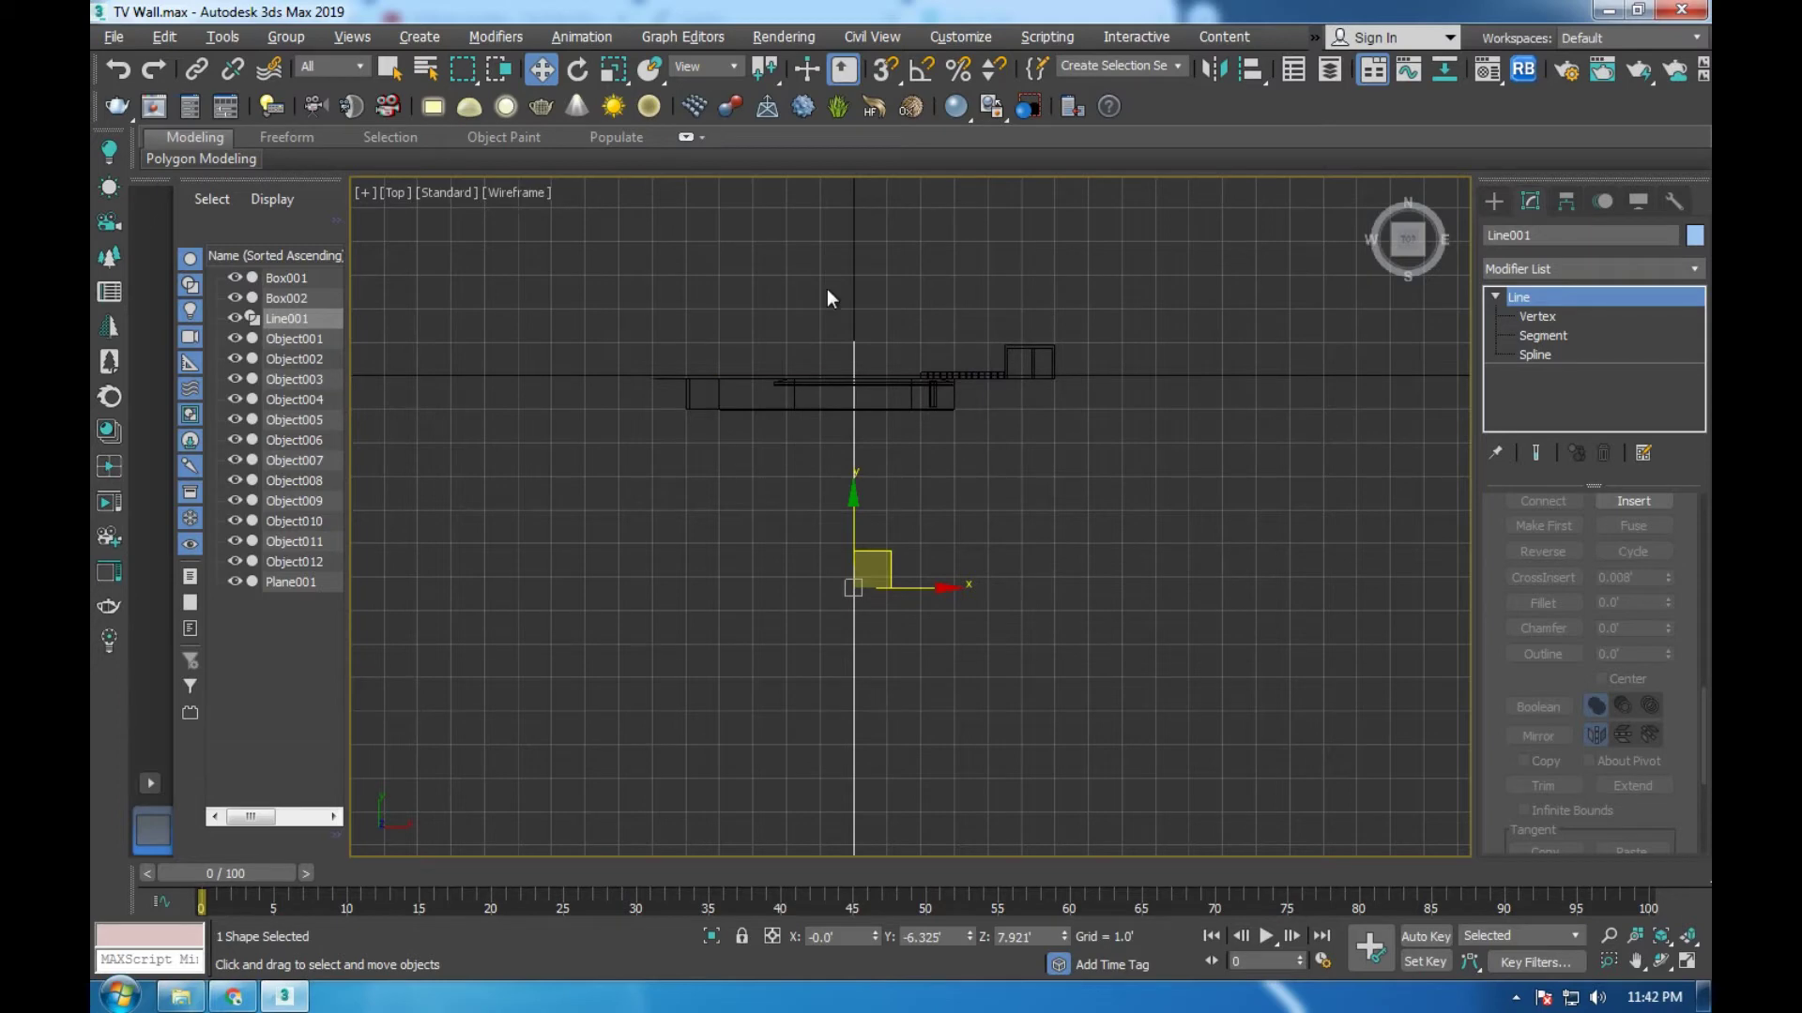
click(1568, 267)
scroll(1568, 267, down, 2)
key(e)
click(1535, 381)
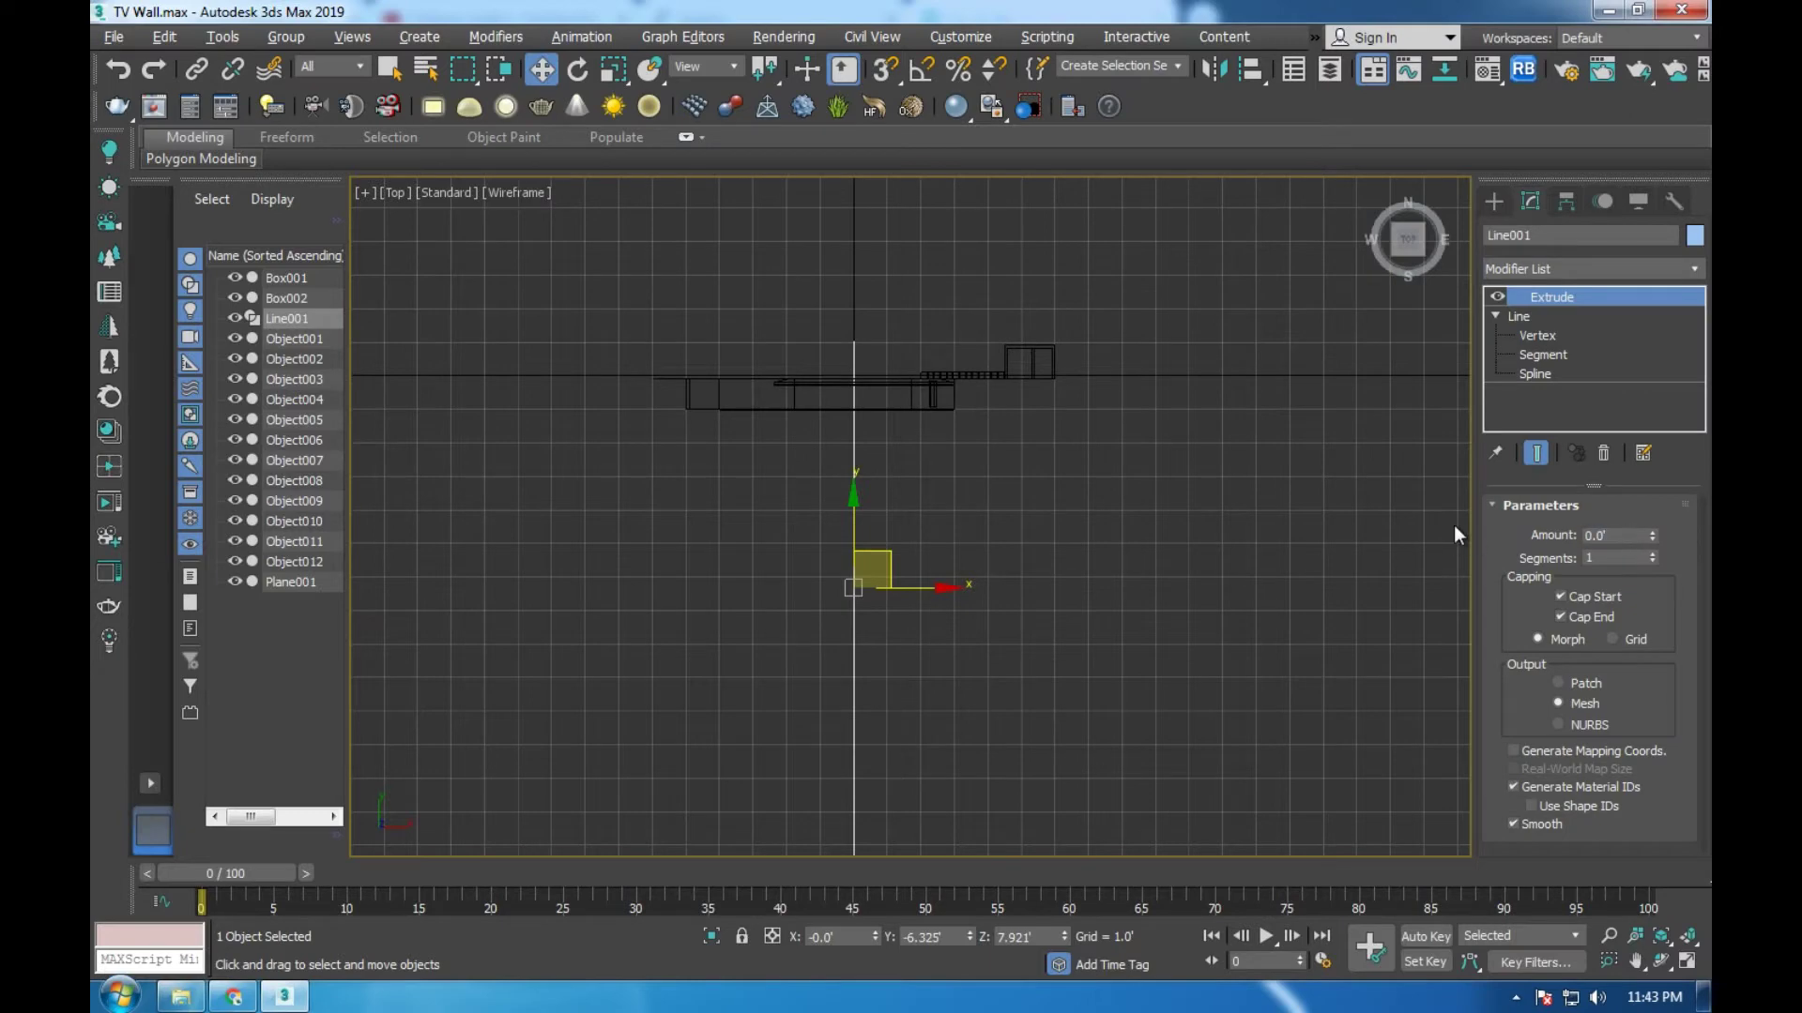
Set the Extrude amount to 30.0'
click(1625, 533)
key(Return)
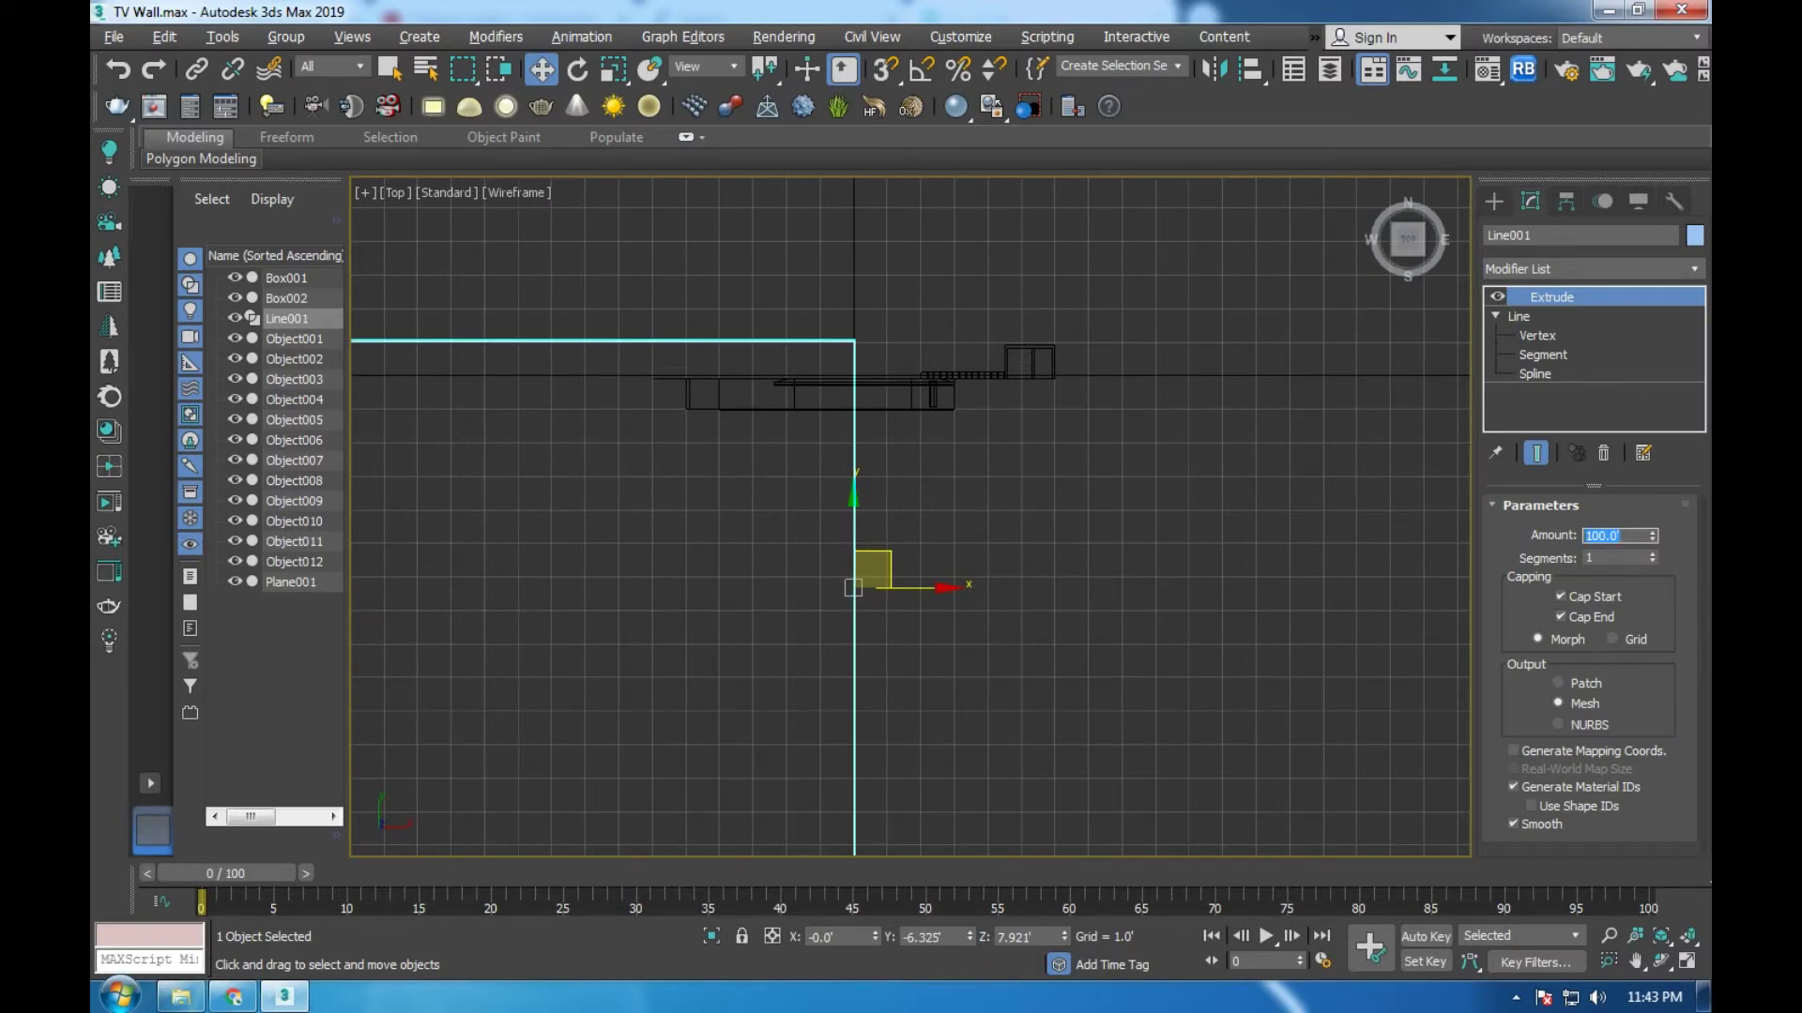
text(50)
scroll(1081, 458, down, 5)
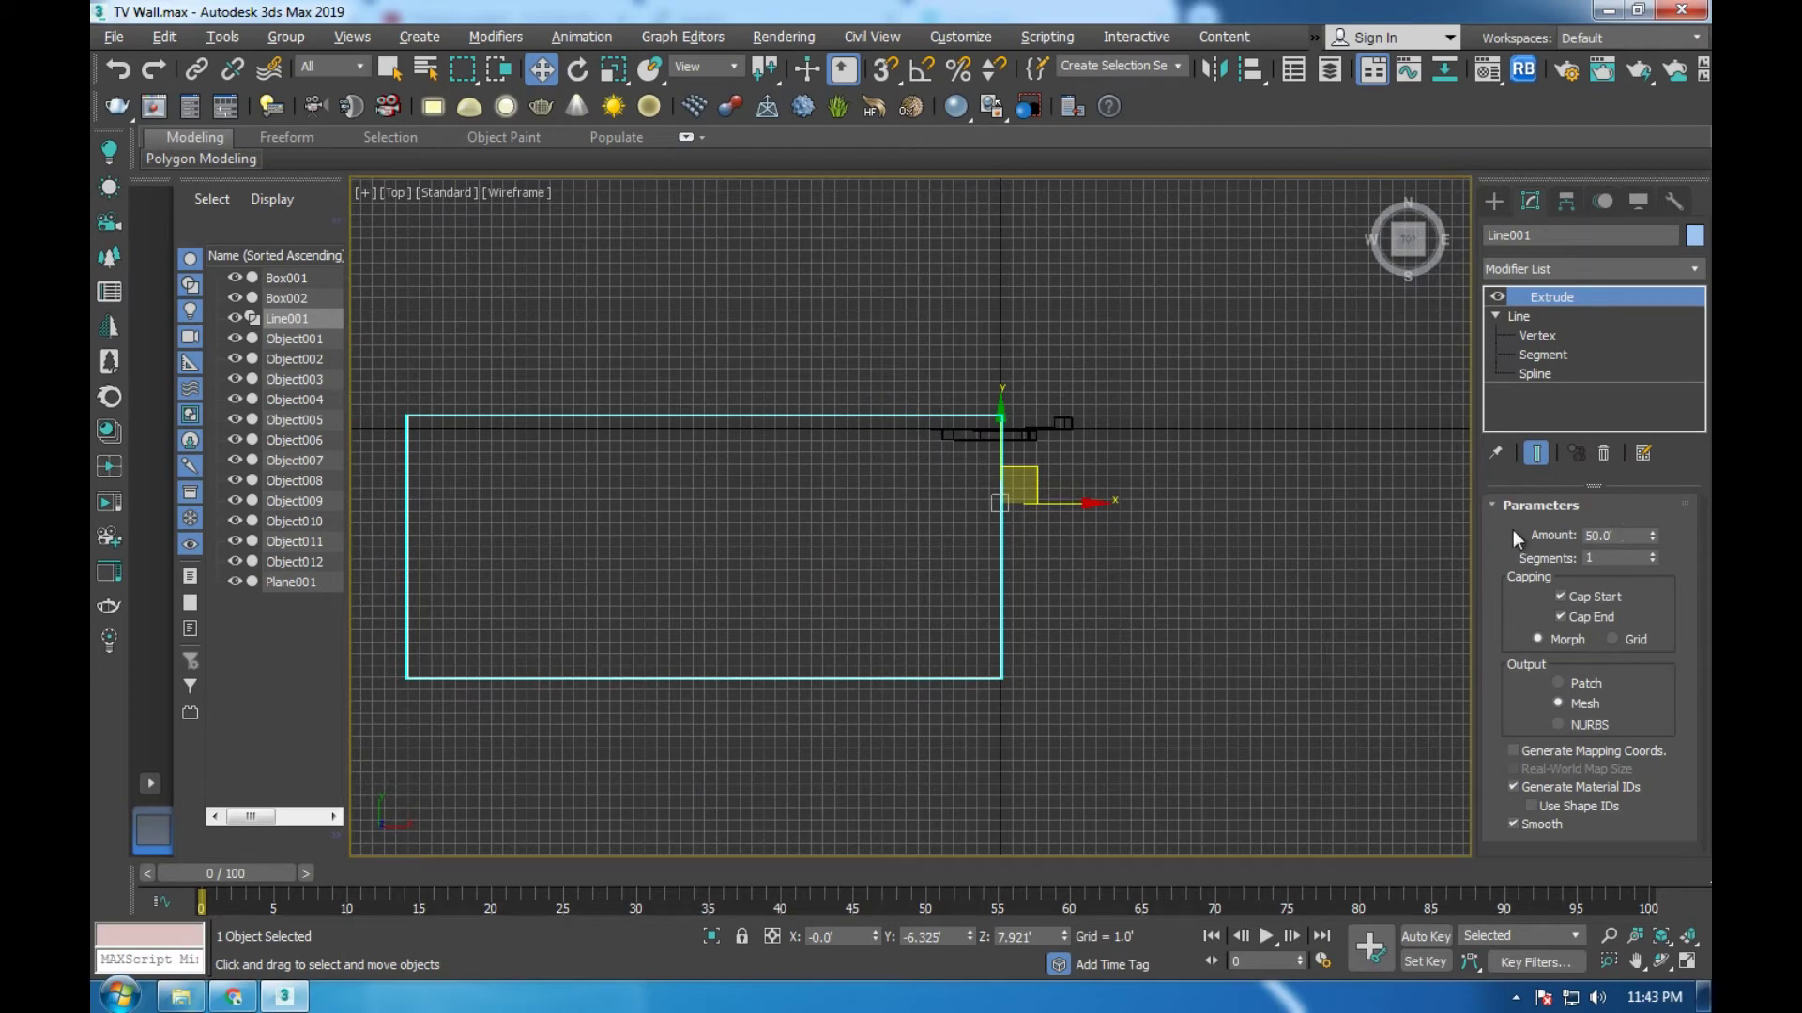
double_click(1616, 536)
text(30)
key(Return)
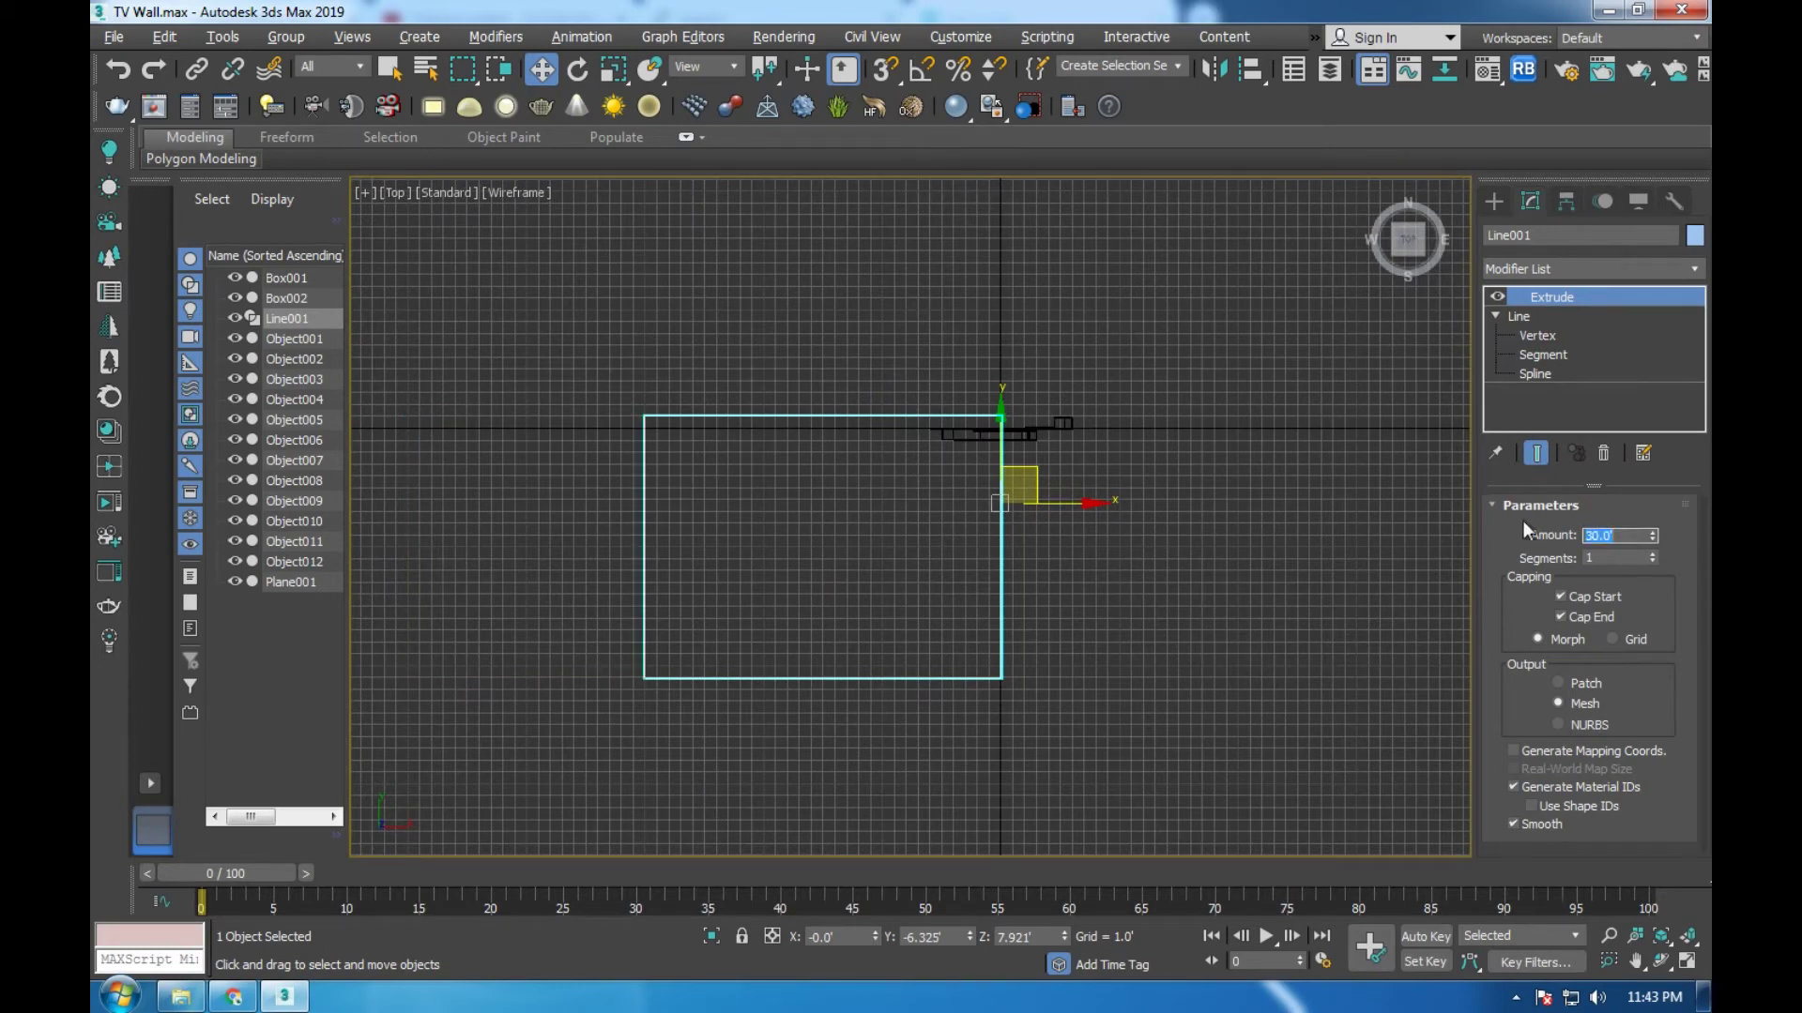
Move the extruded Line001 to the right in the Top view
click(1500, 525)
drag(1075, 502, 1262, 500)
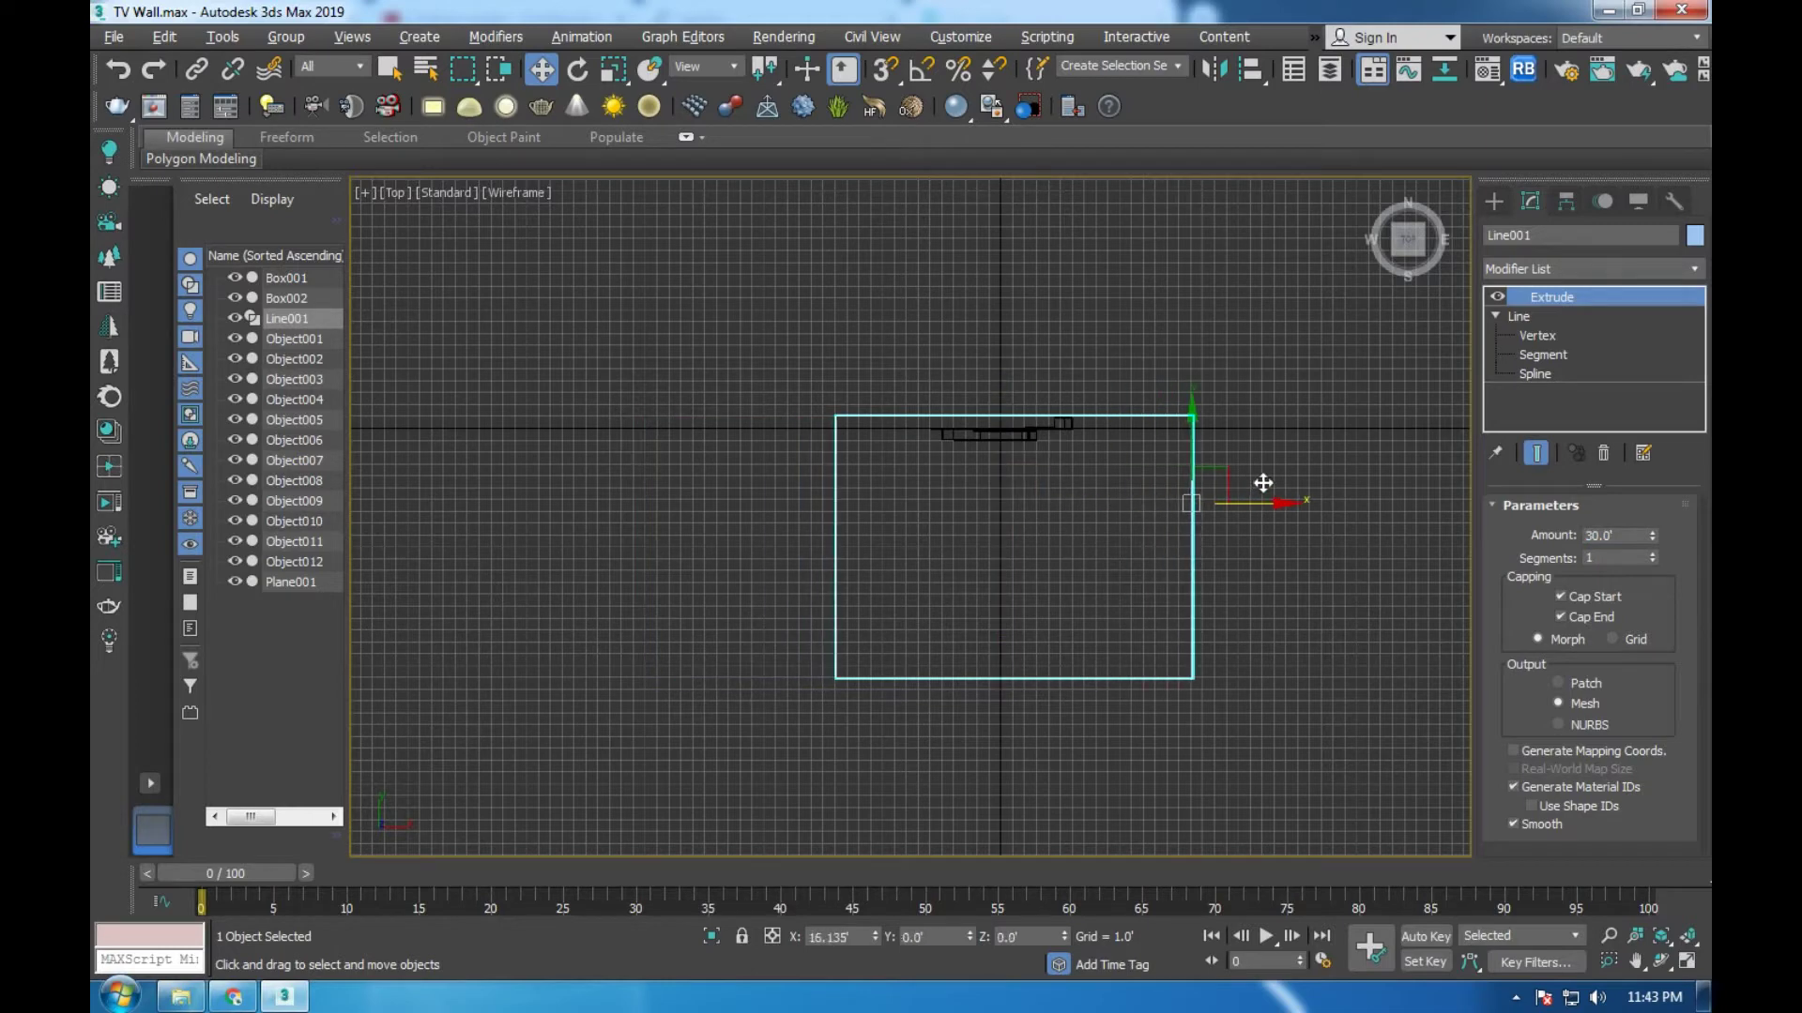
click(1566, 200)
Centre Line001's pivot on the object and reset its X position to 0
click(1592, 361)
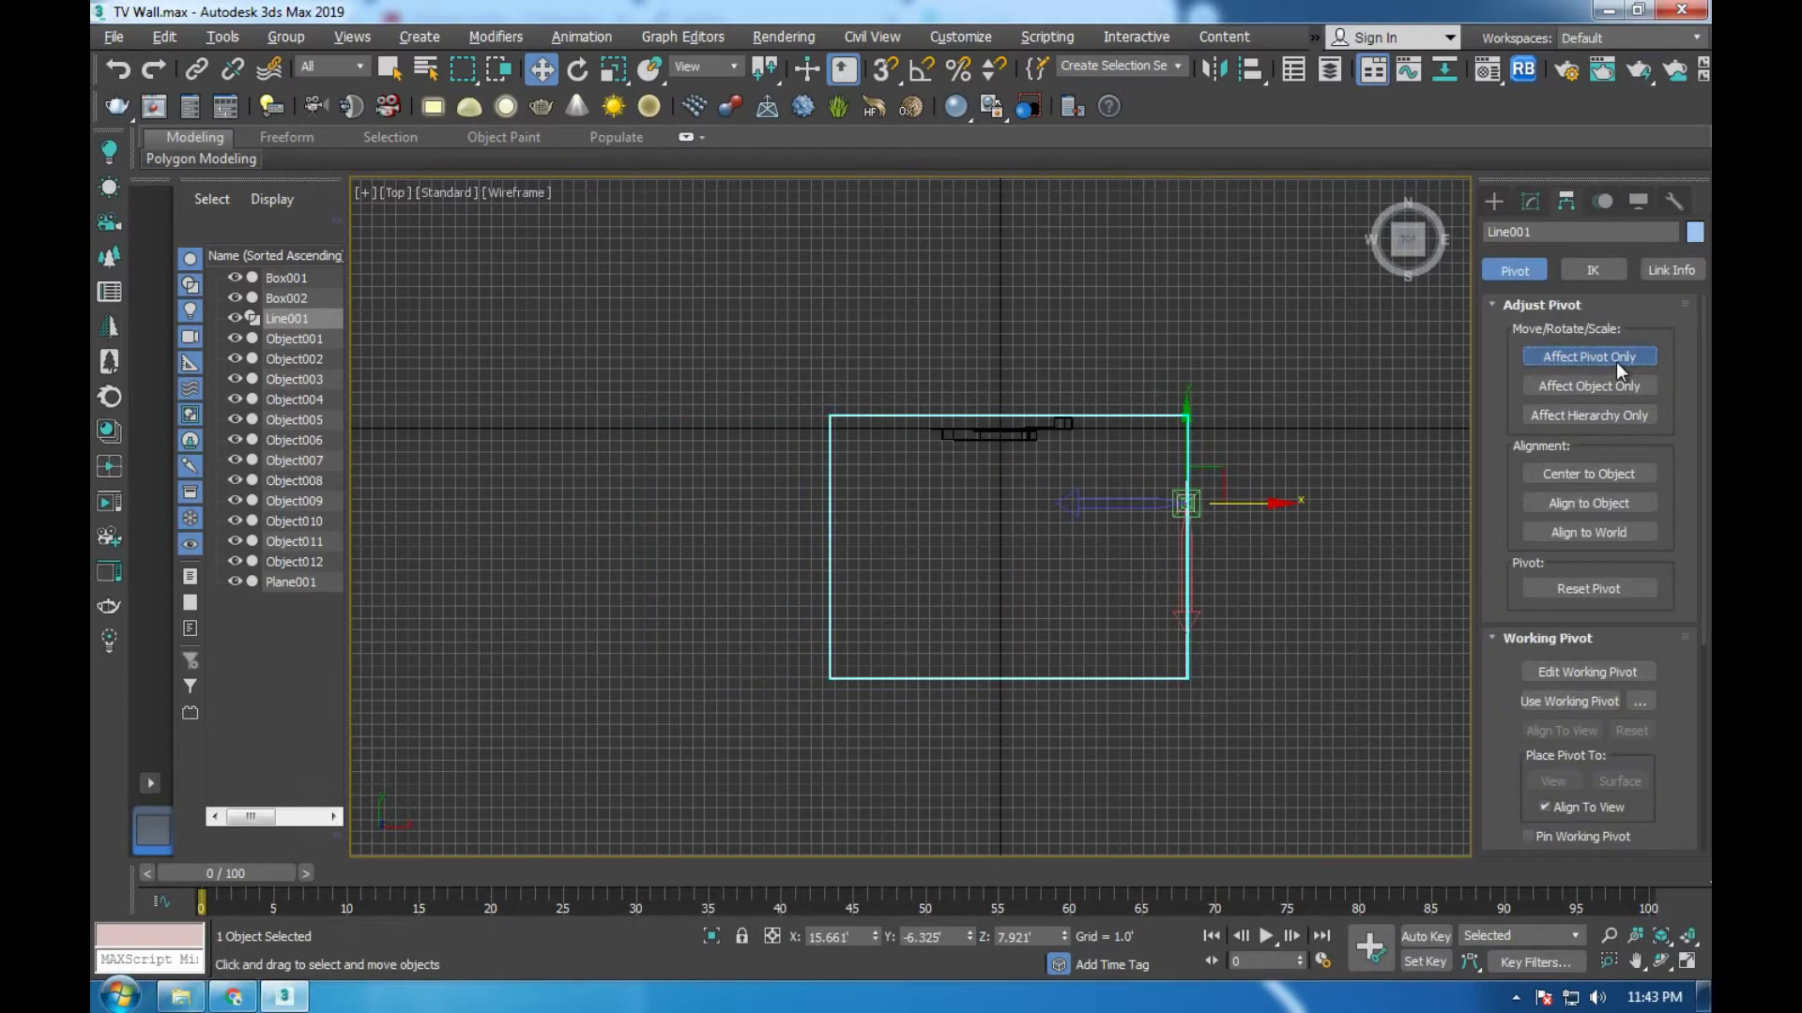
click(1570, 477)
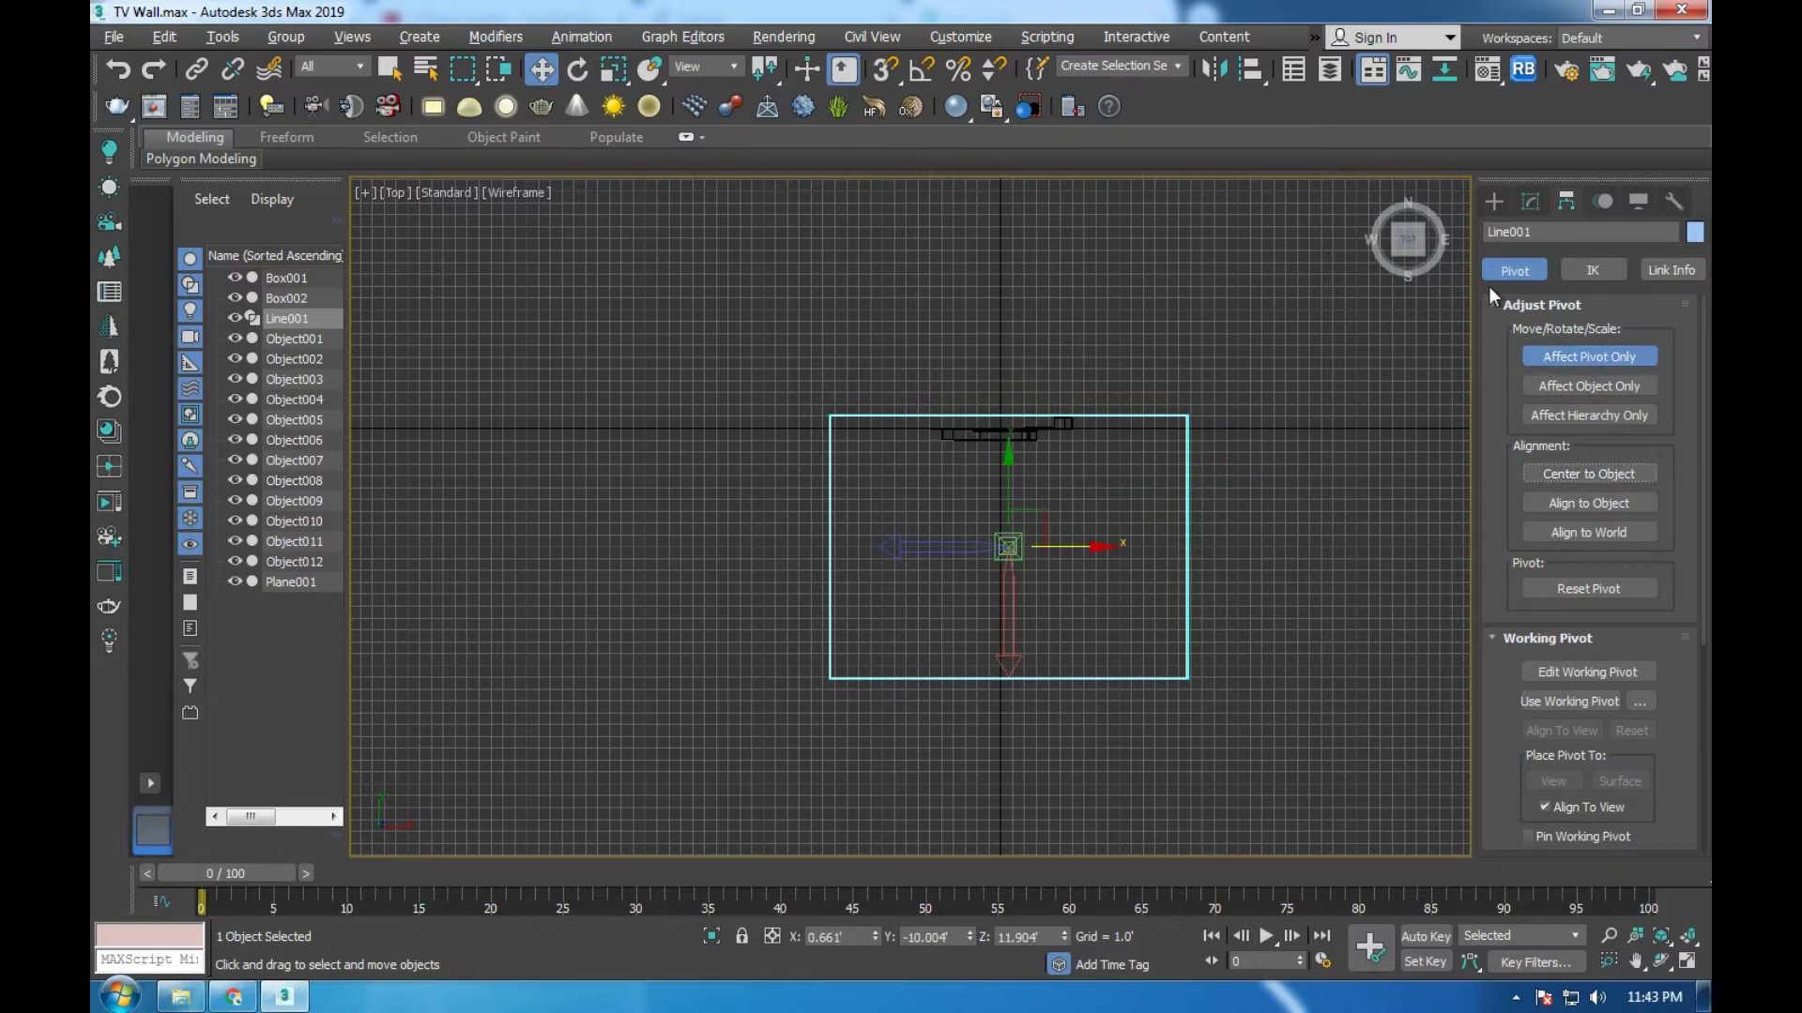
click(1495, 197)
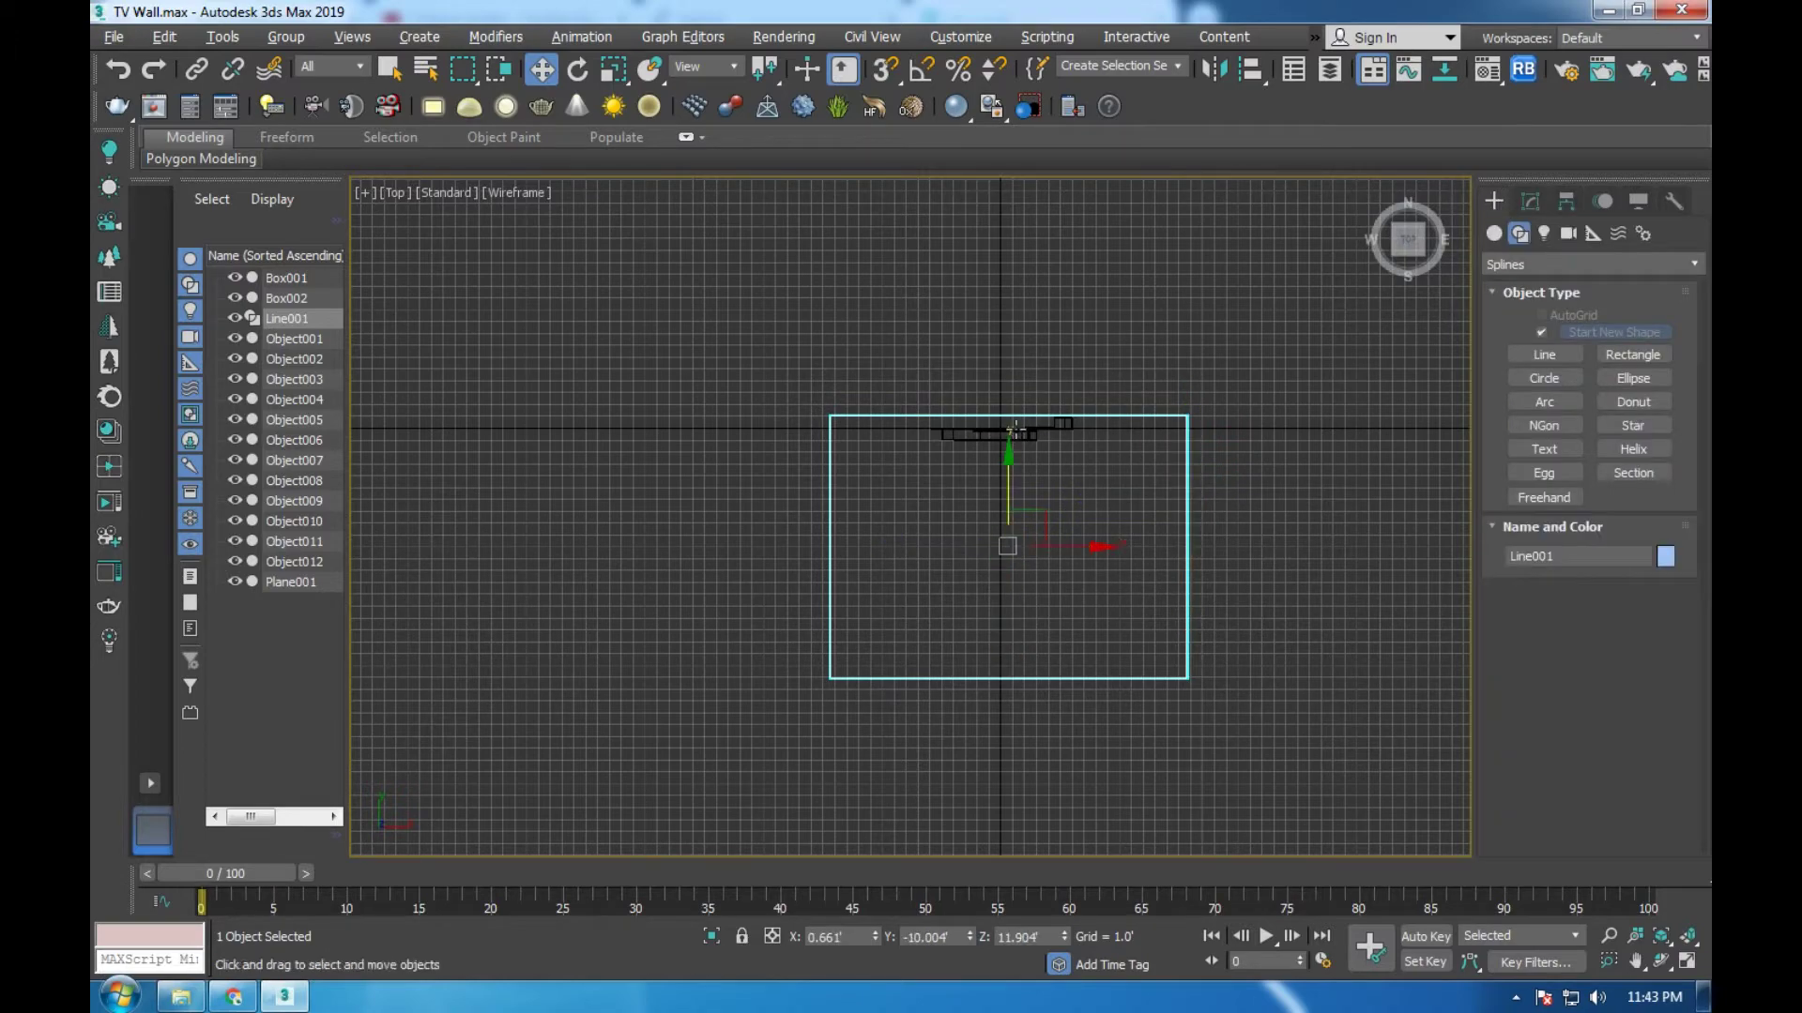
scroll(1066, 610, up, 3)
drag(972, 941, 972, 939)
key(ctrl+z)
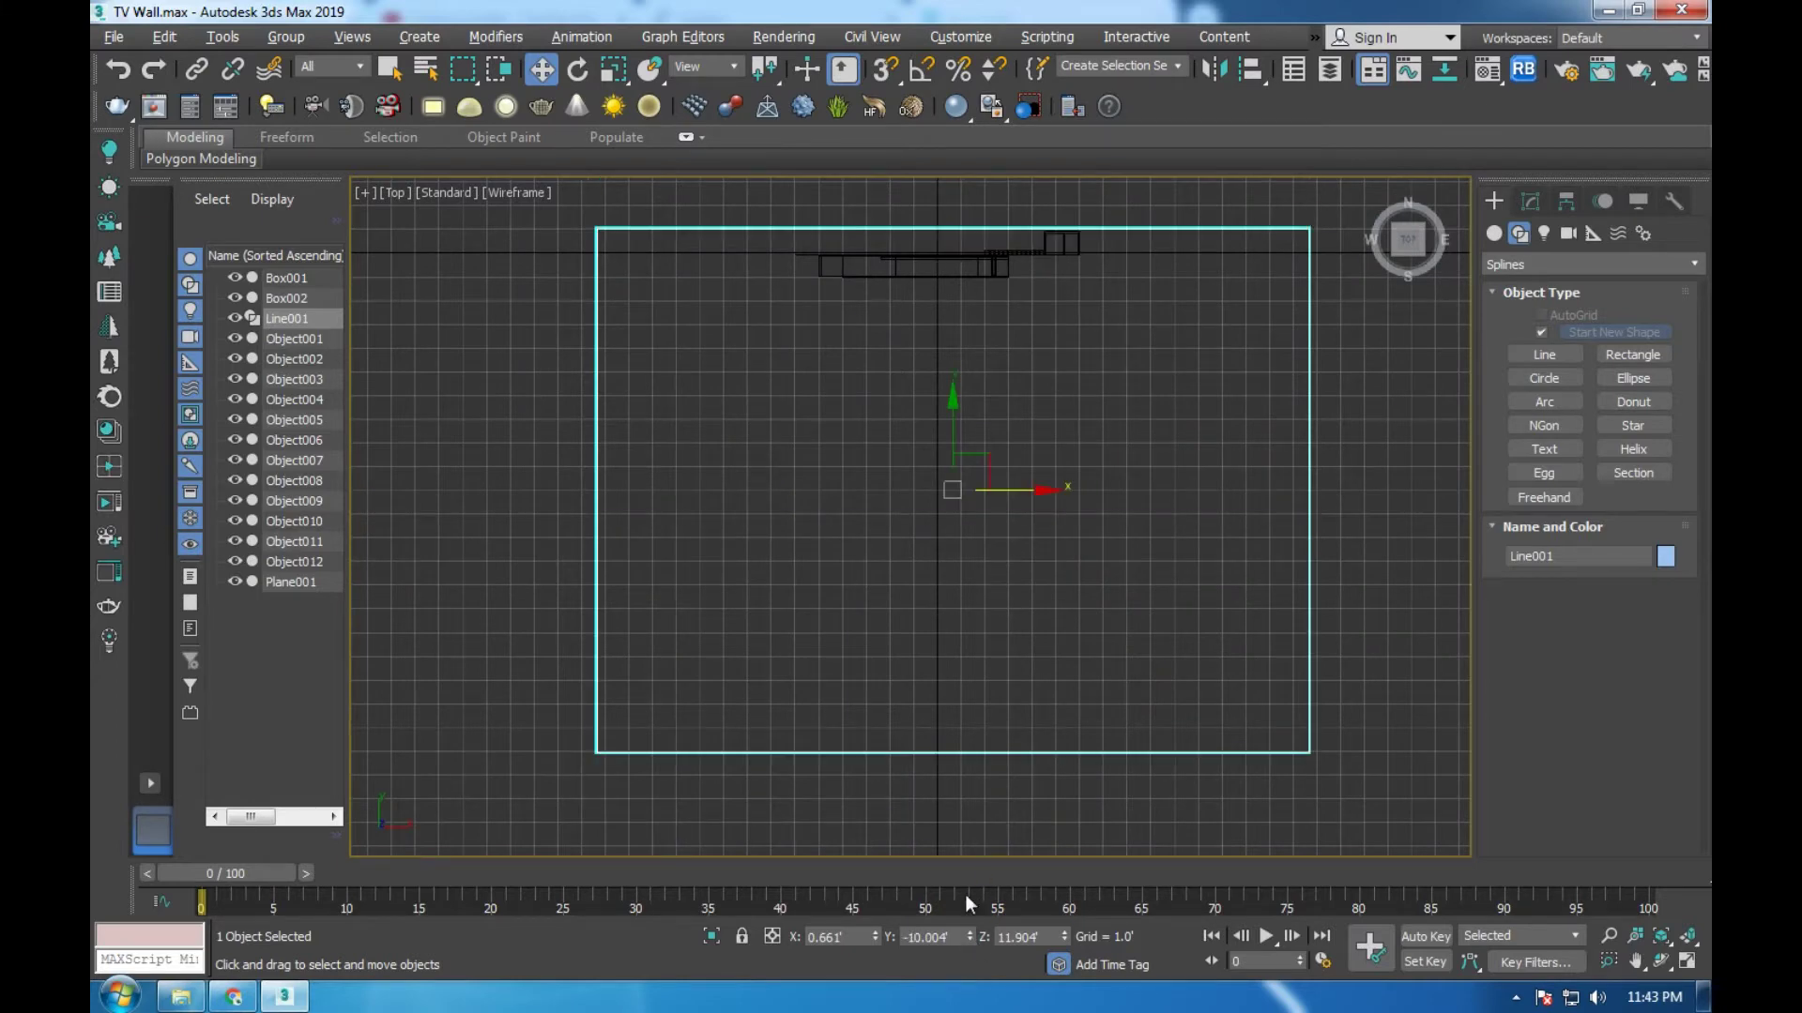
right_click(876, 937)
Convert Line001 to an Editable Poly and set its object colour to black
right_click(982, 269)
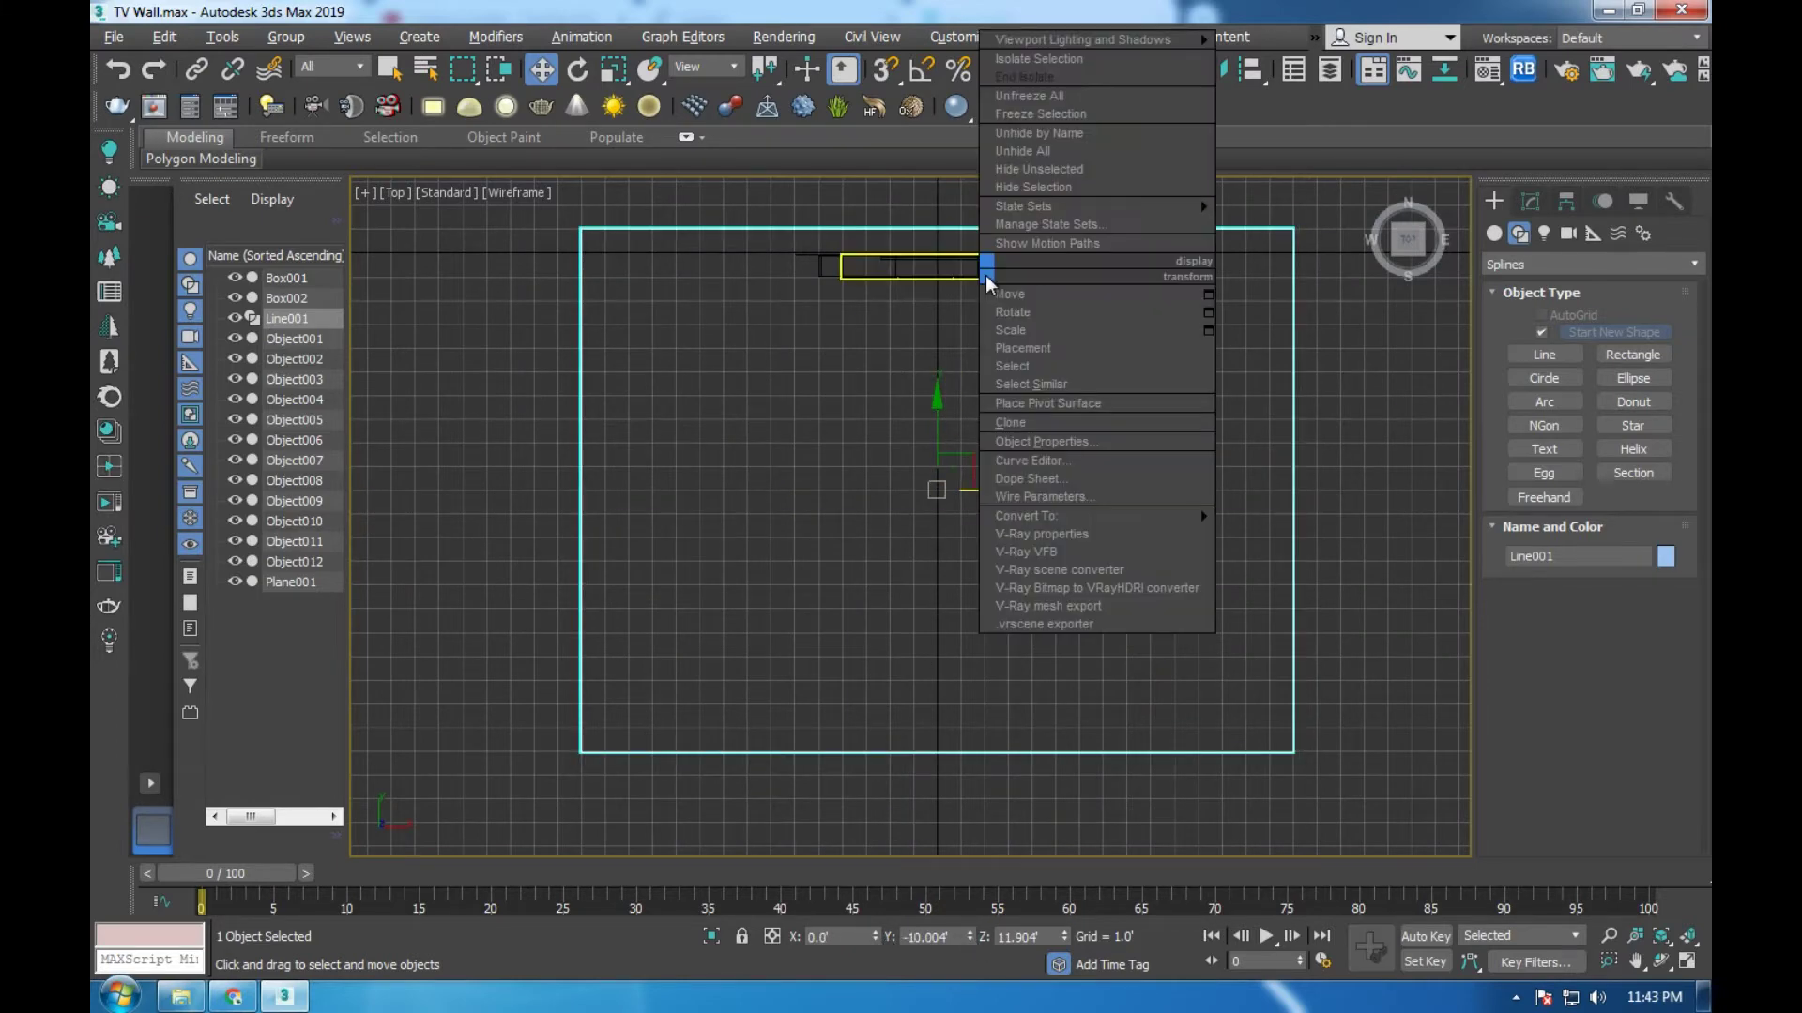
mouse_move(1098, 515)
click(1258, 533)
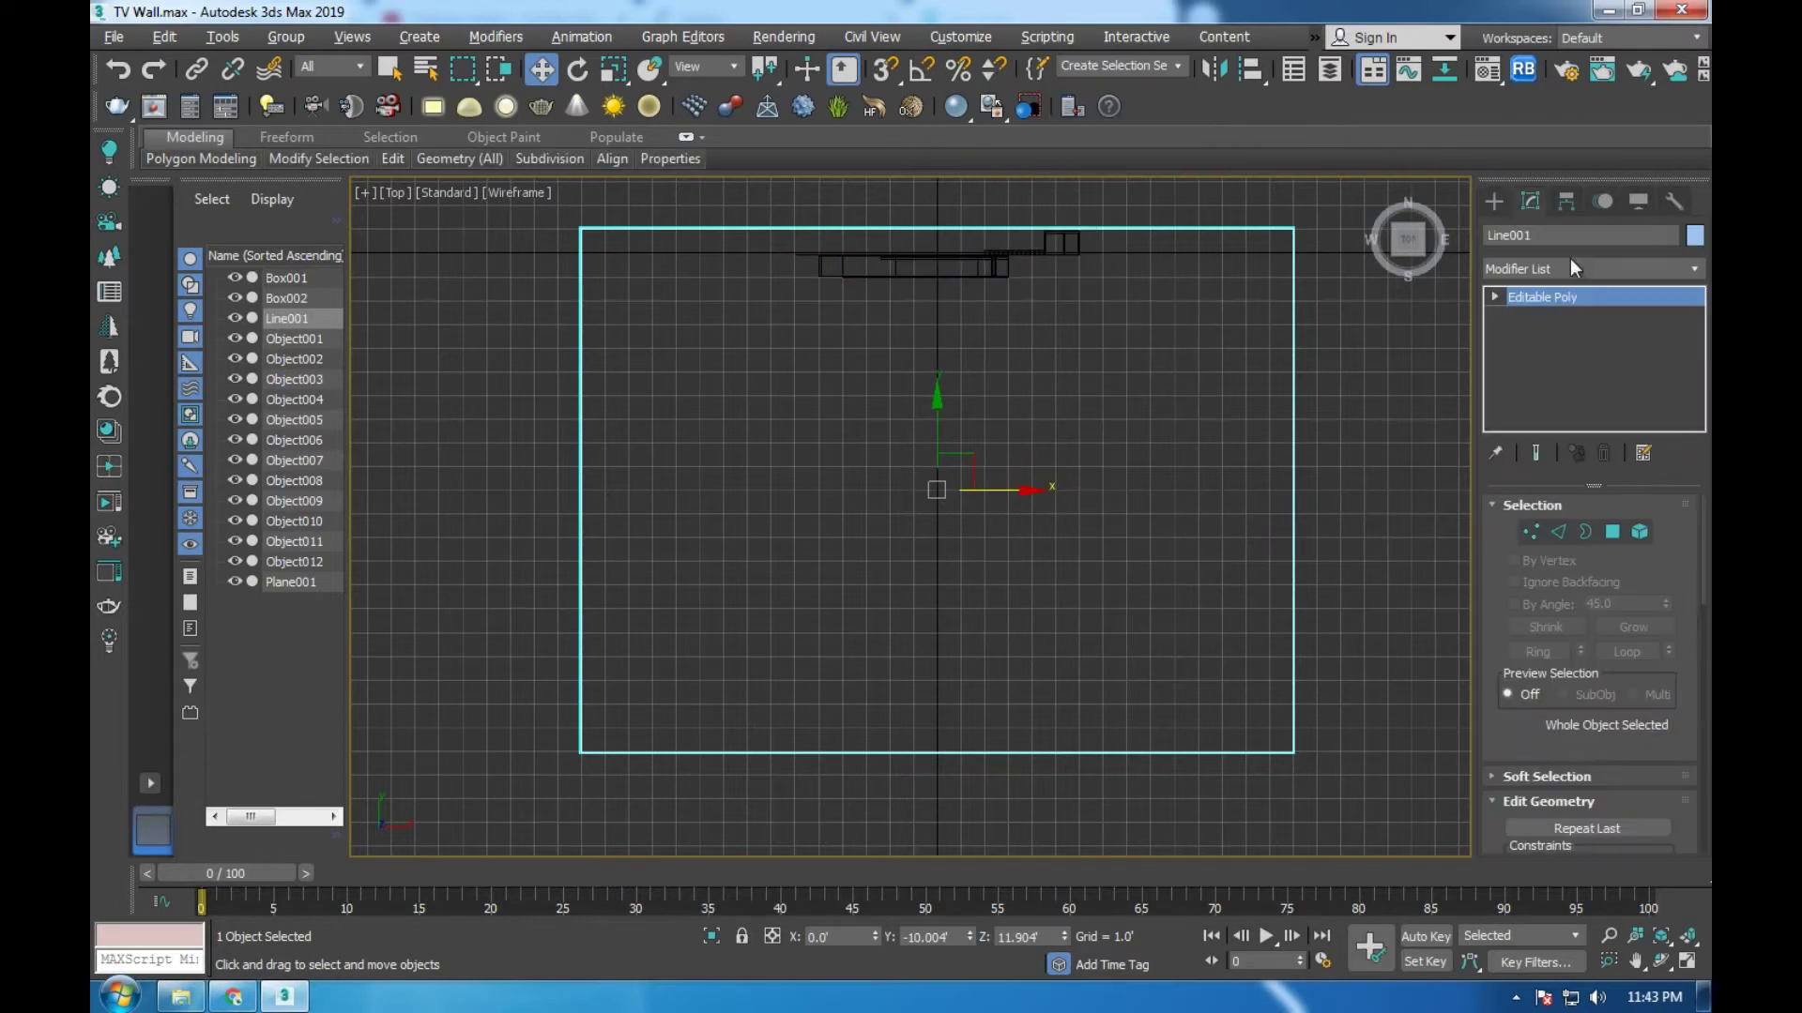
click(1693, 234)
click(1091, 553)
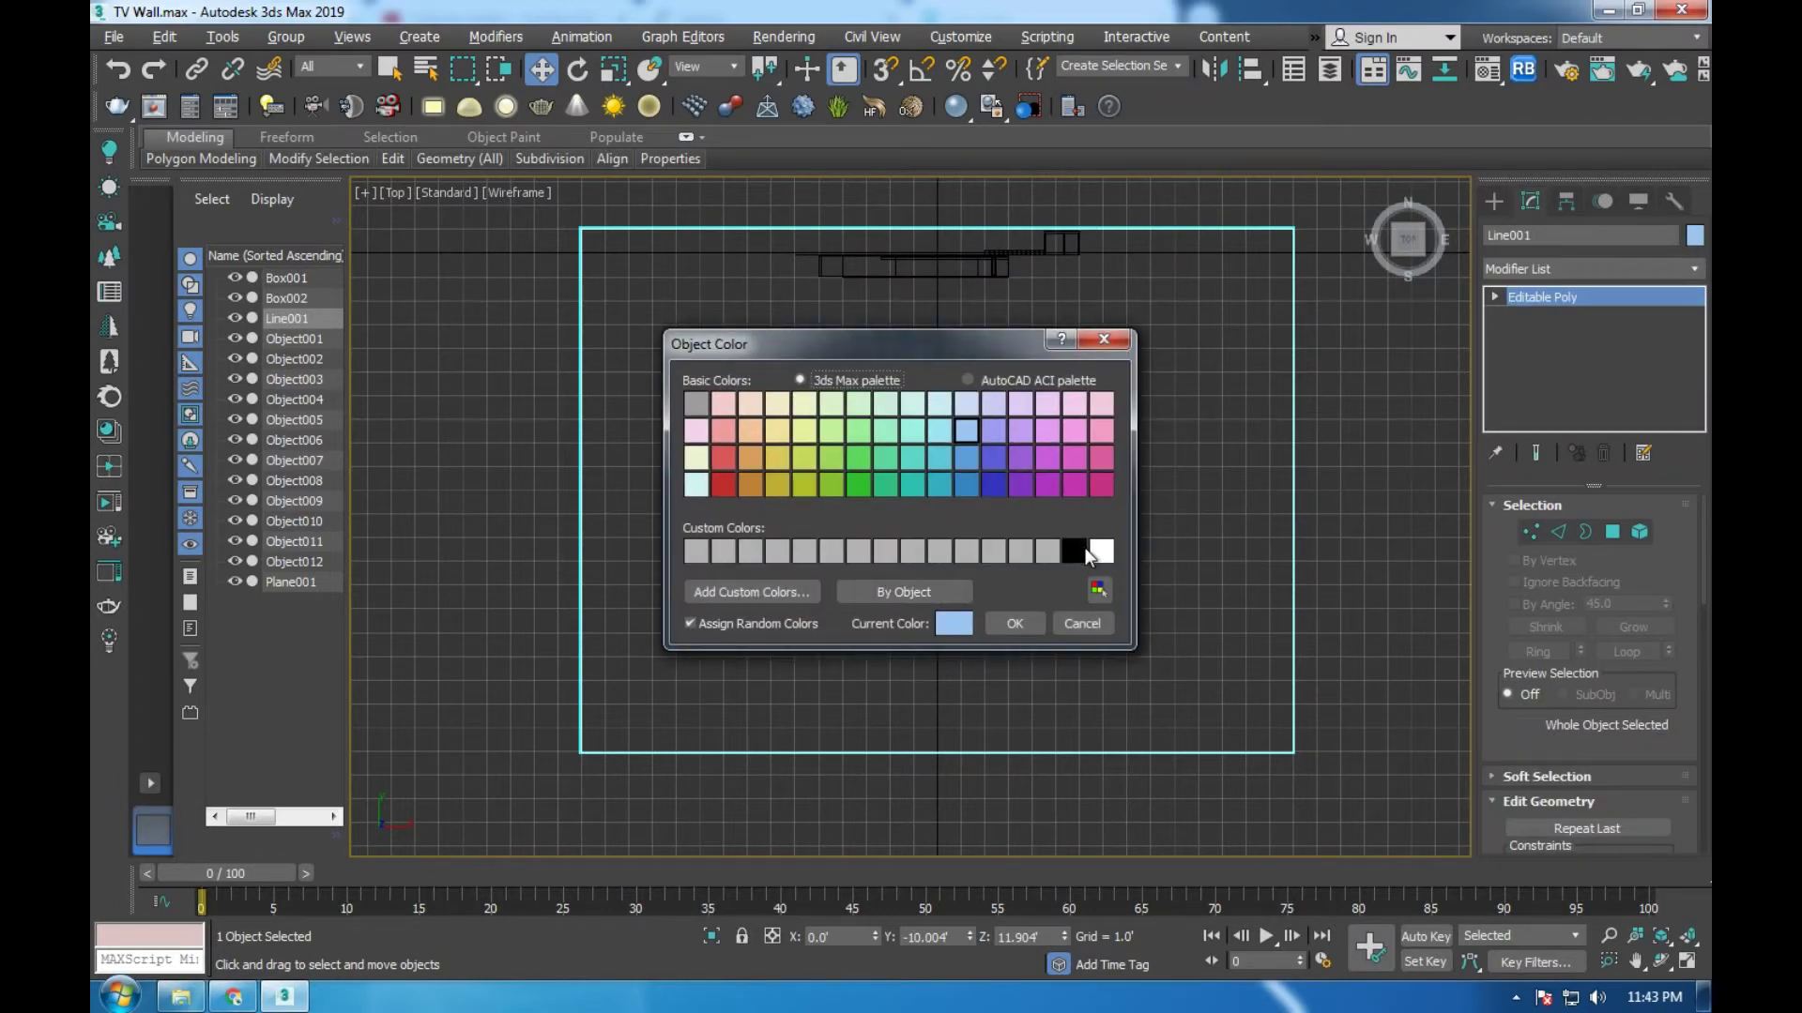
click(1025, 621)
Maximize the Perspective viewport and open the Material Editor
key(alt+w)
click(1147, 594)
key(alt+w)
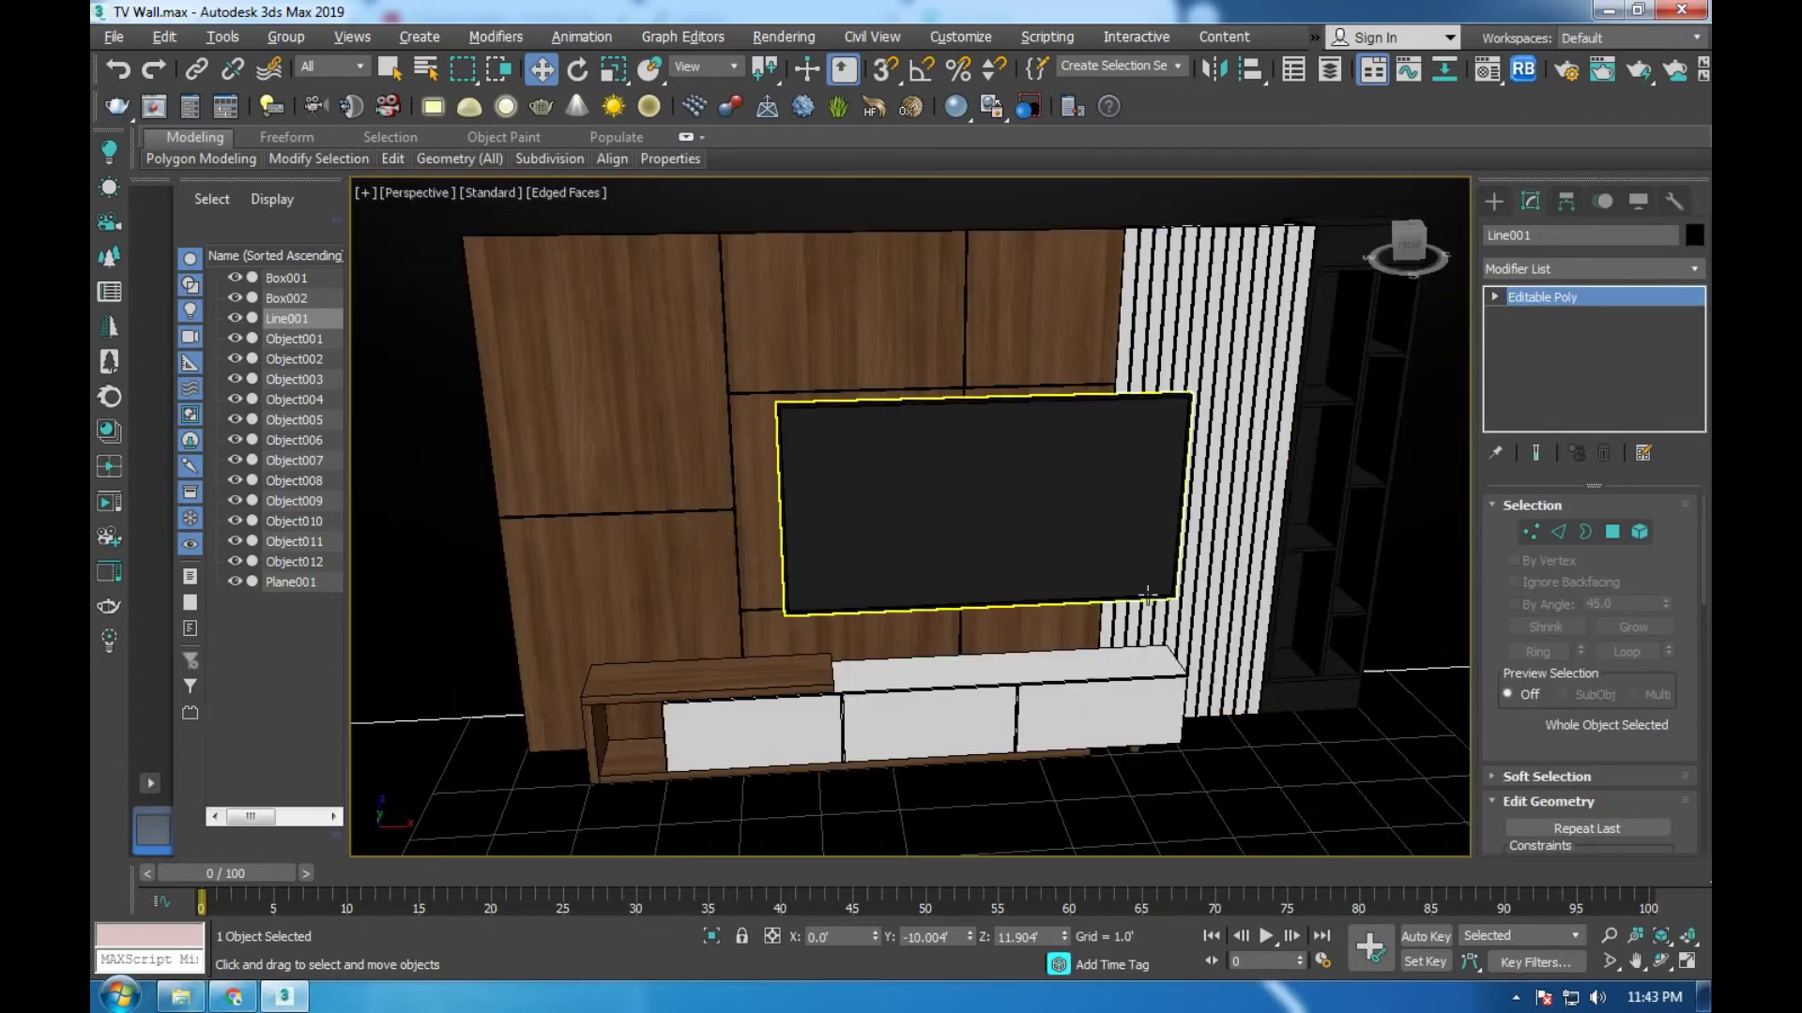
key(m)
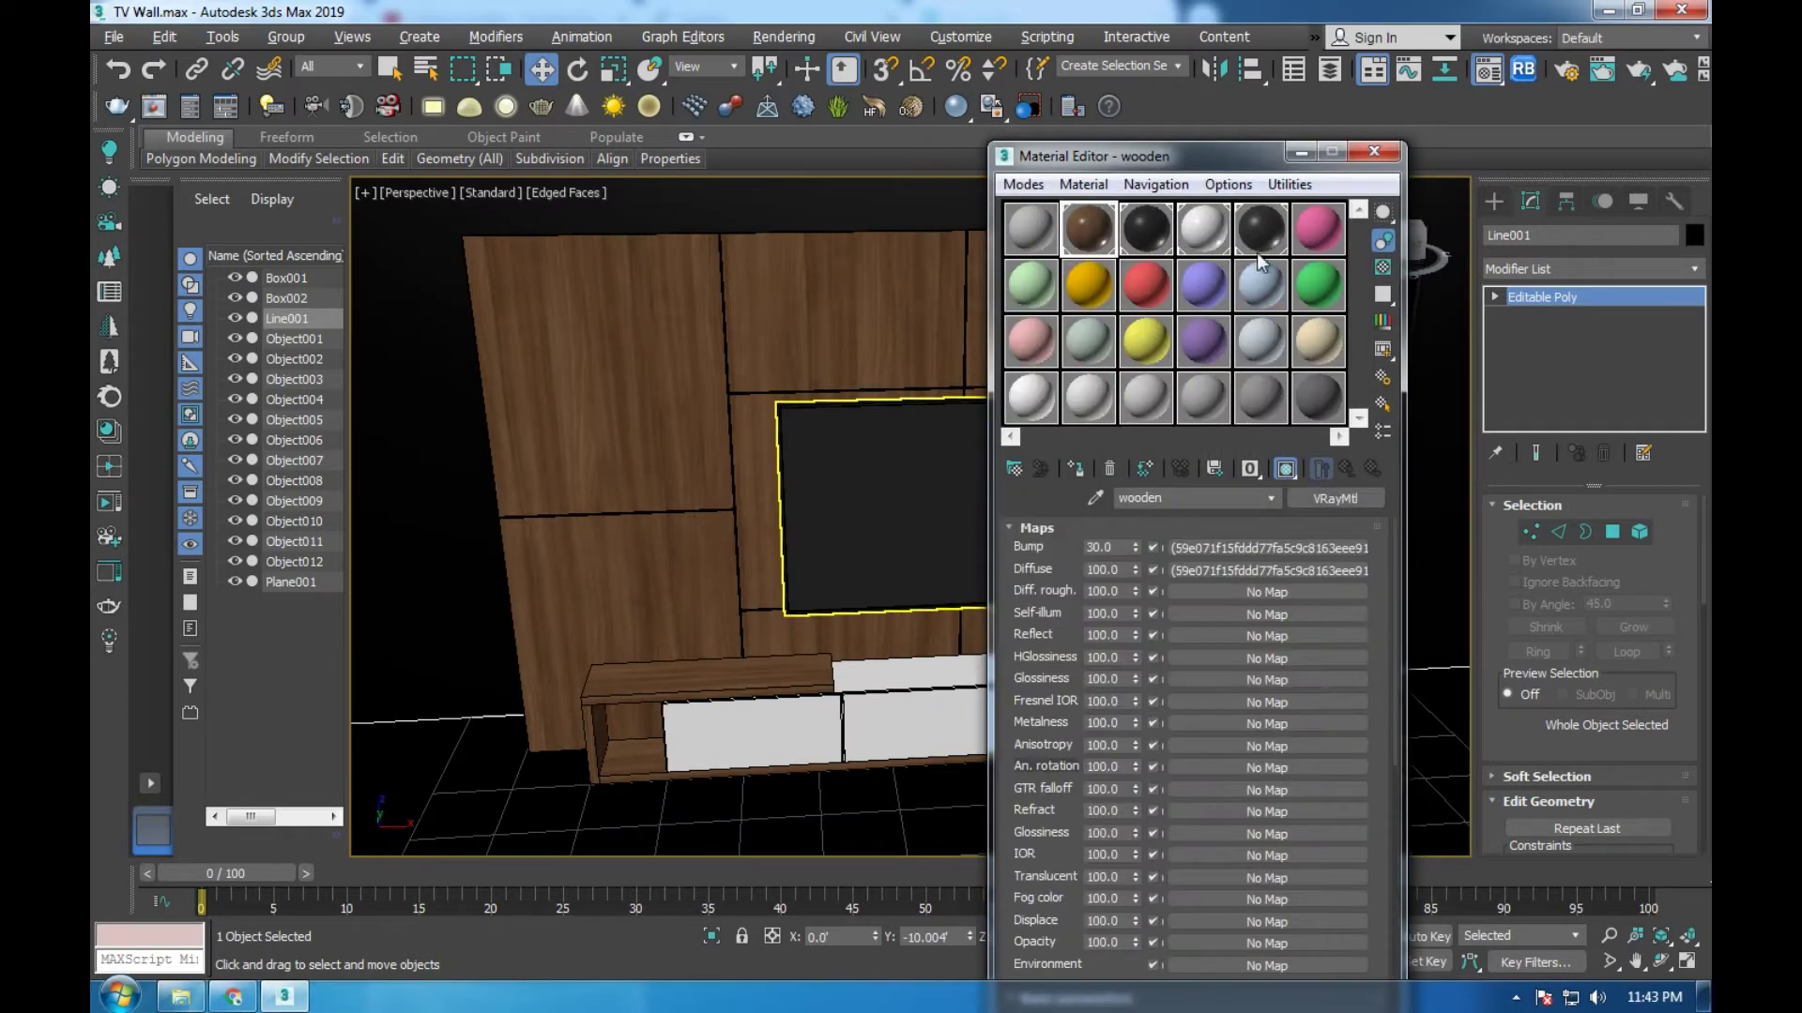
Pick an empty VRayMtl slot, Material #6, and set its diffuse to grey 146
click(1318, 239)
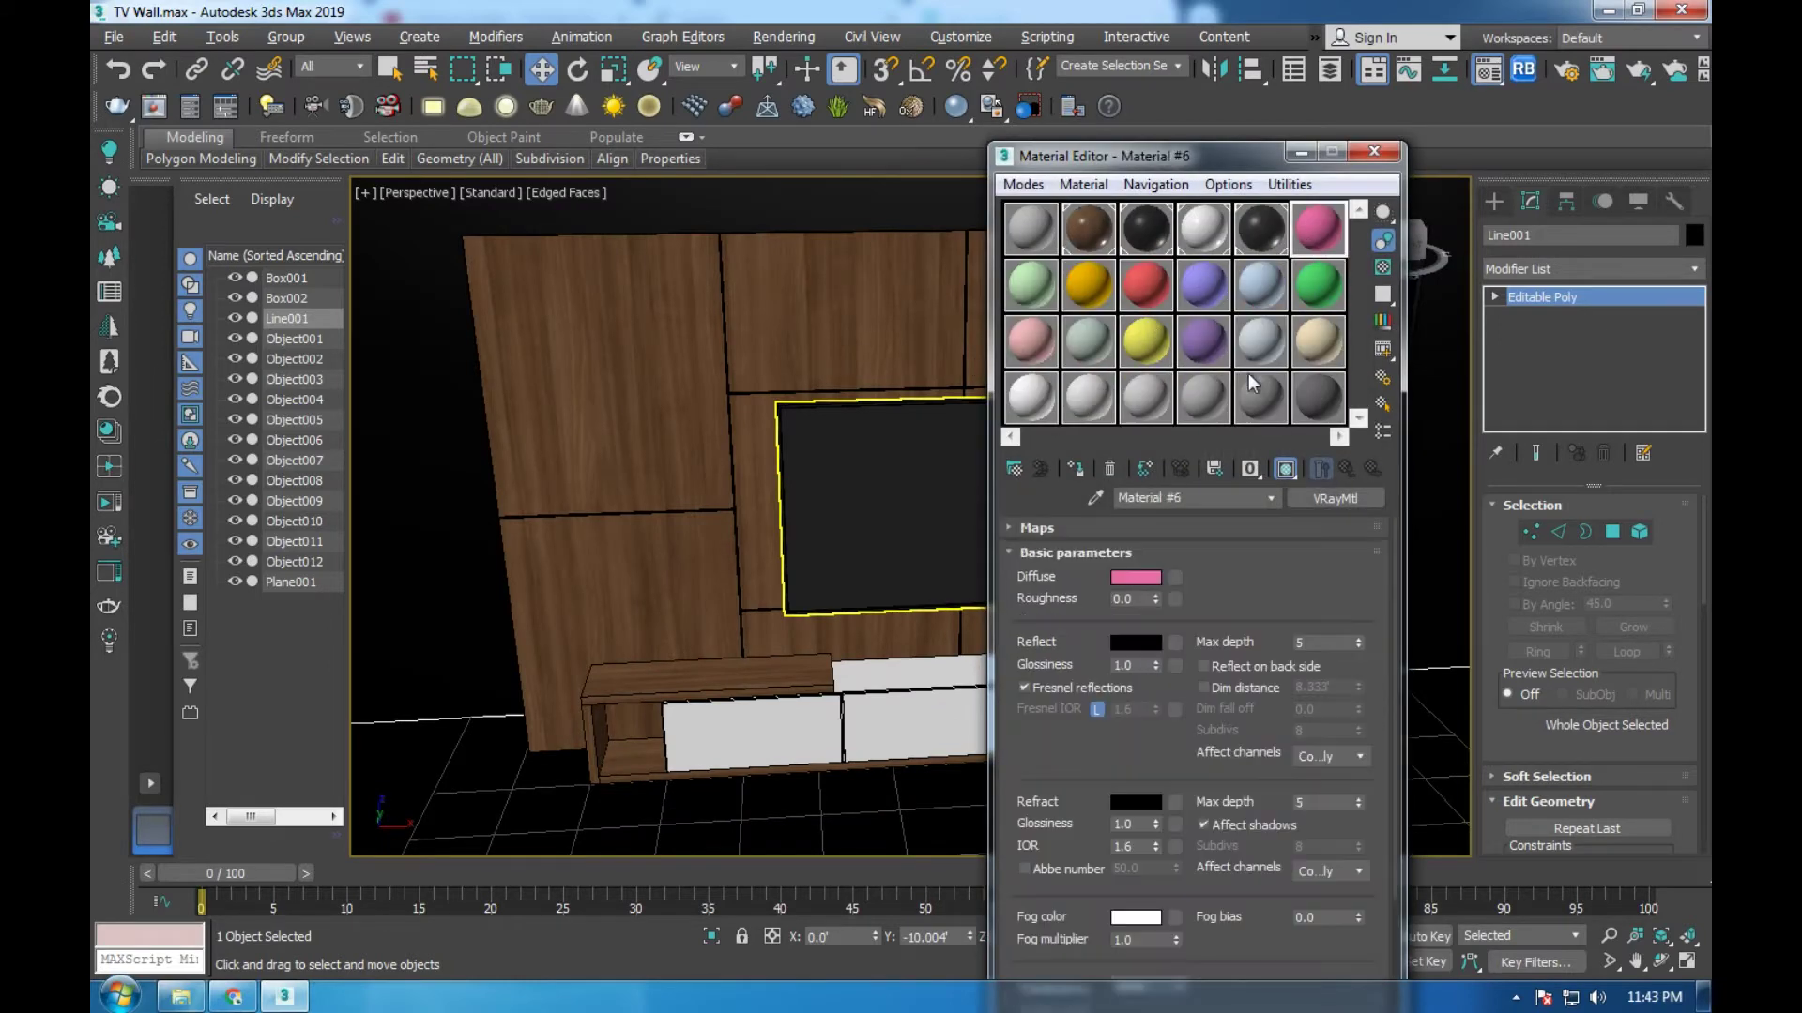
click(1208, 502)
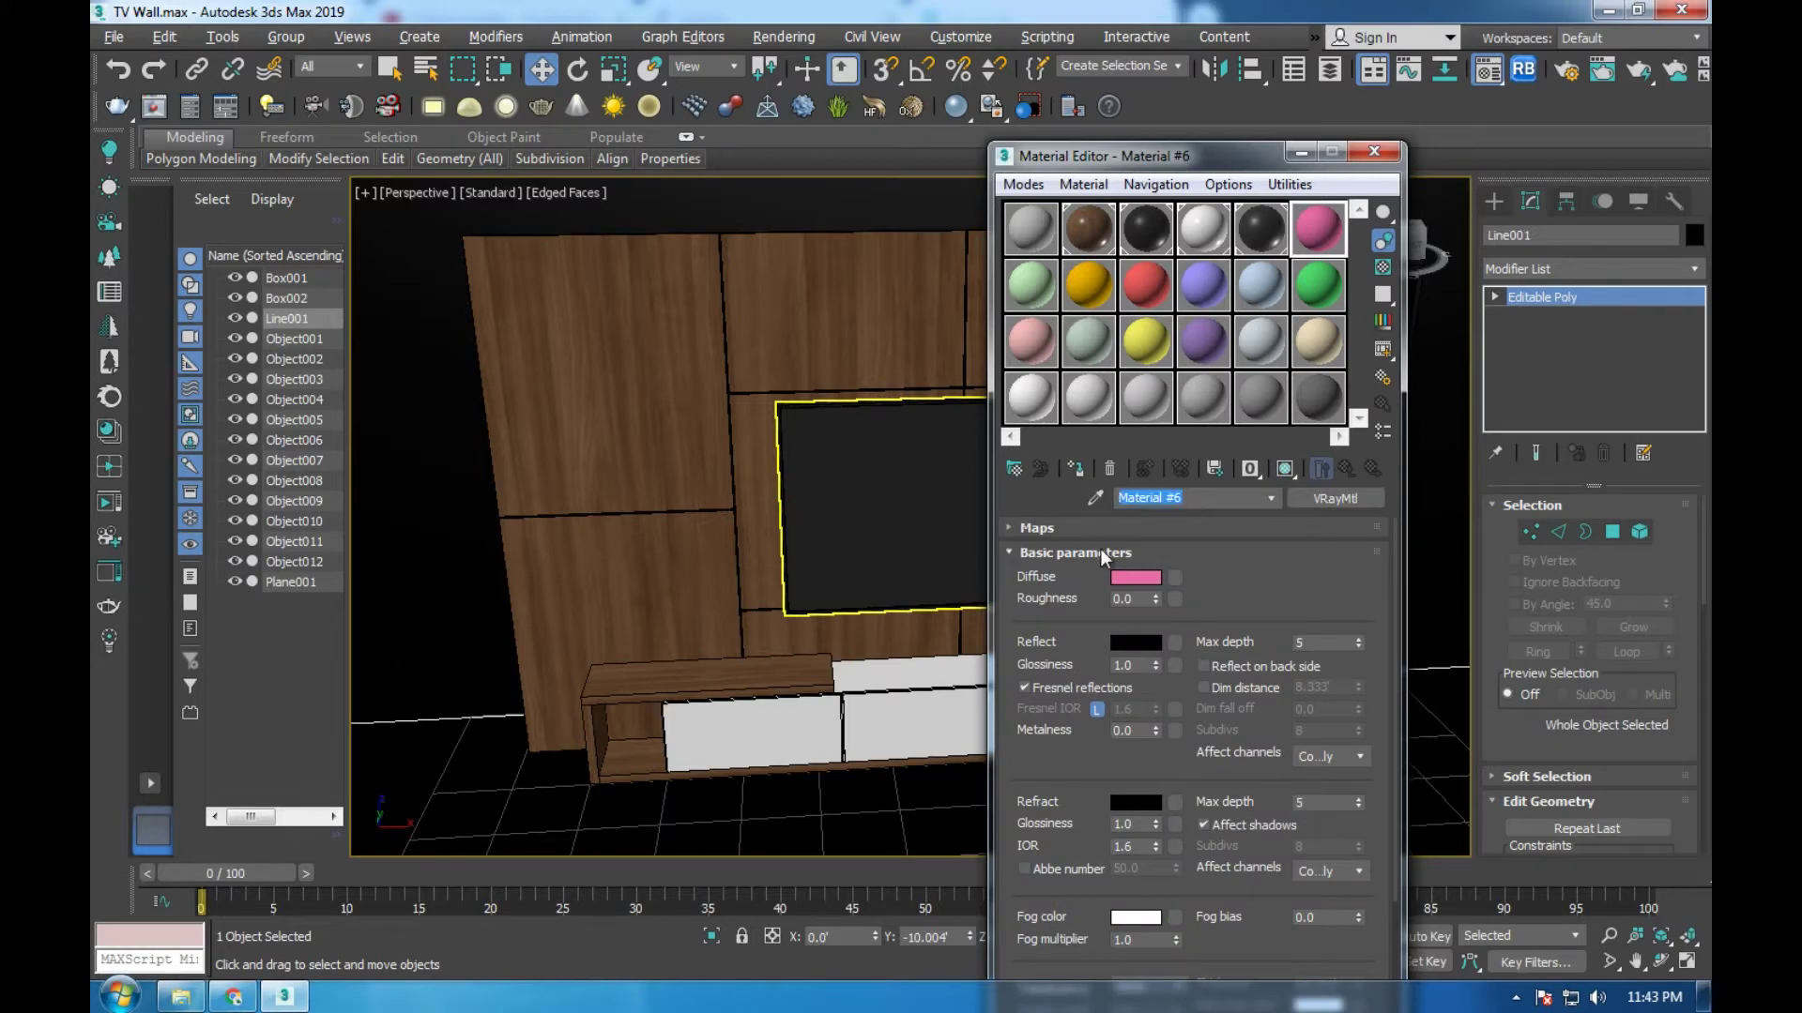
click(1126, 580)
click(719, 319)
click(852, 770)
click(858, 730)
click(854, 730)
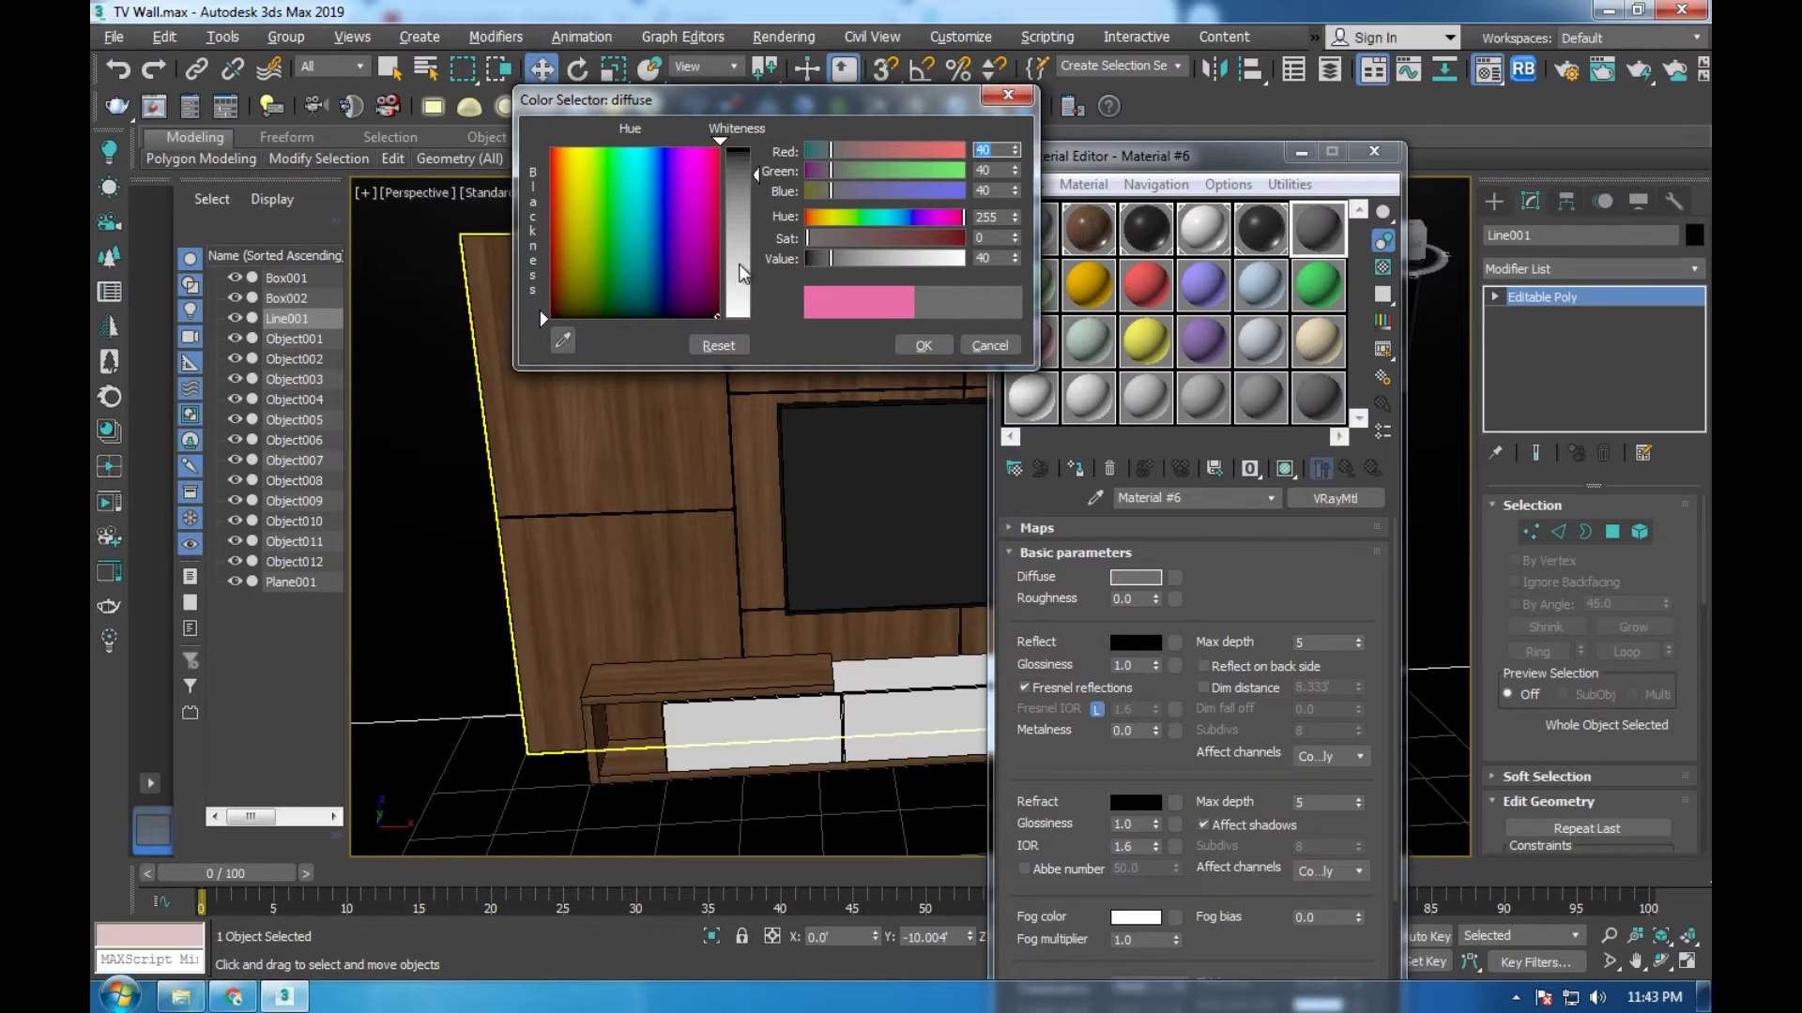
drag(744, 281, 757, 246)
click(924, 346)
Set Material #6's reflection colour to grey 119 and close the Material Editor
click(1143, 643)
drag(757, 150, 764, 201)
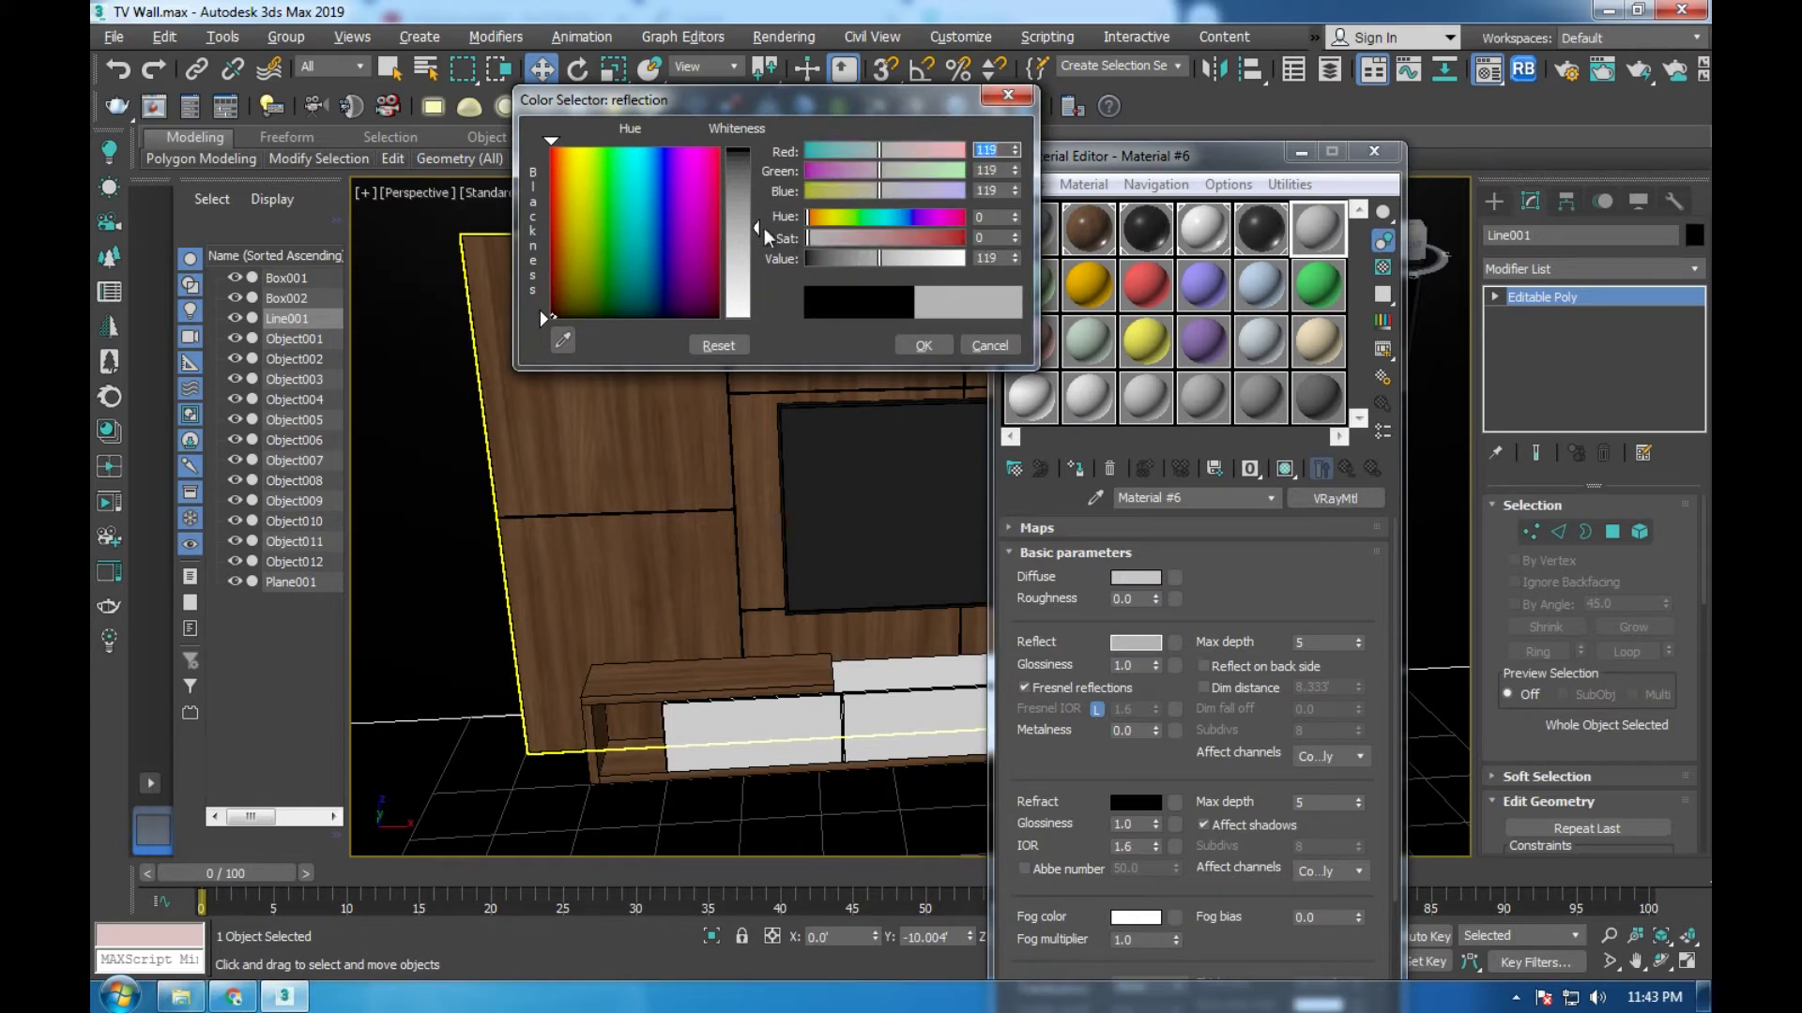
click(923, 344)
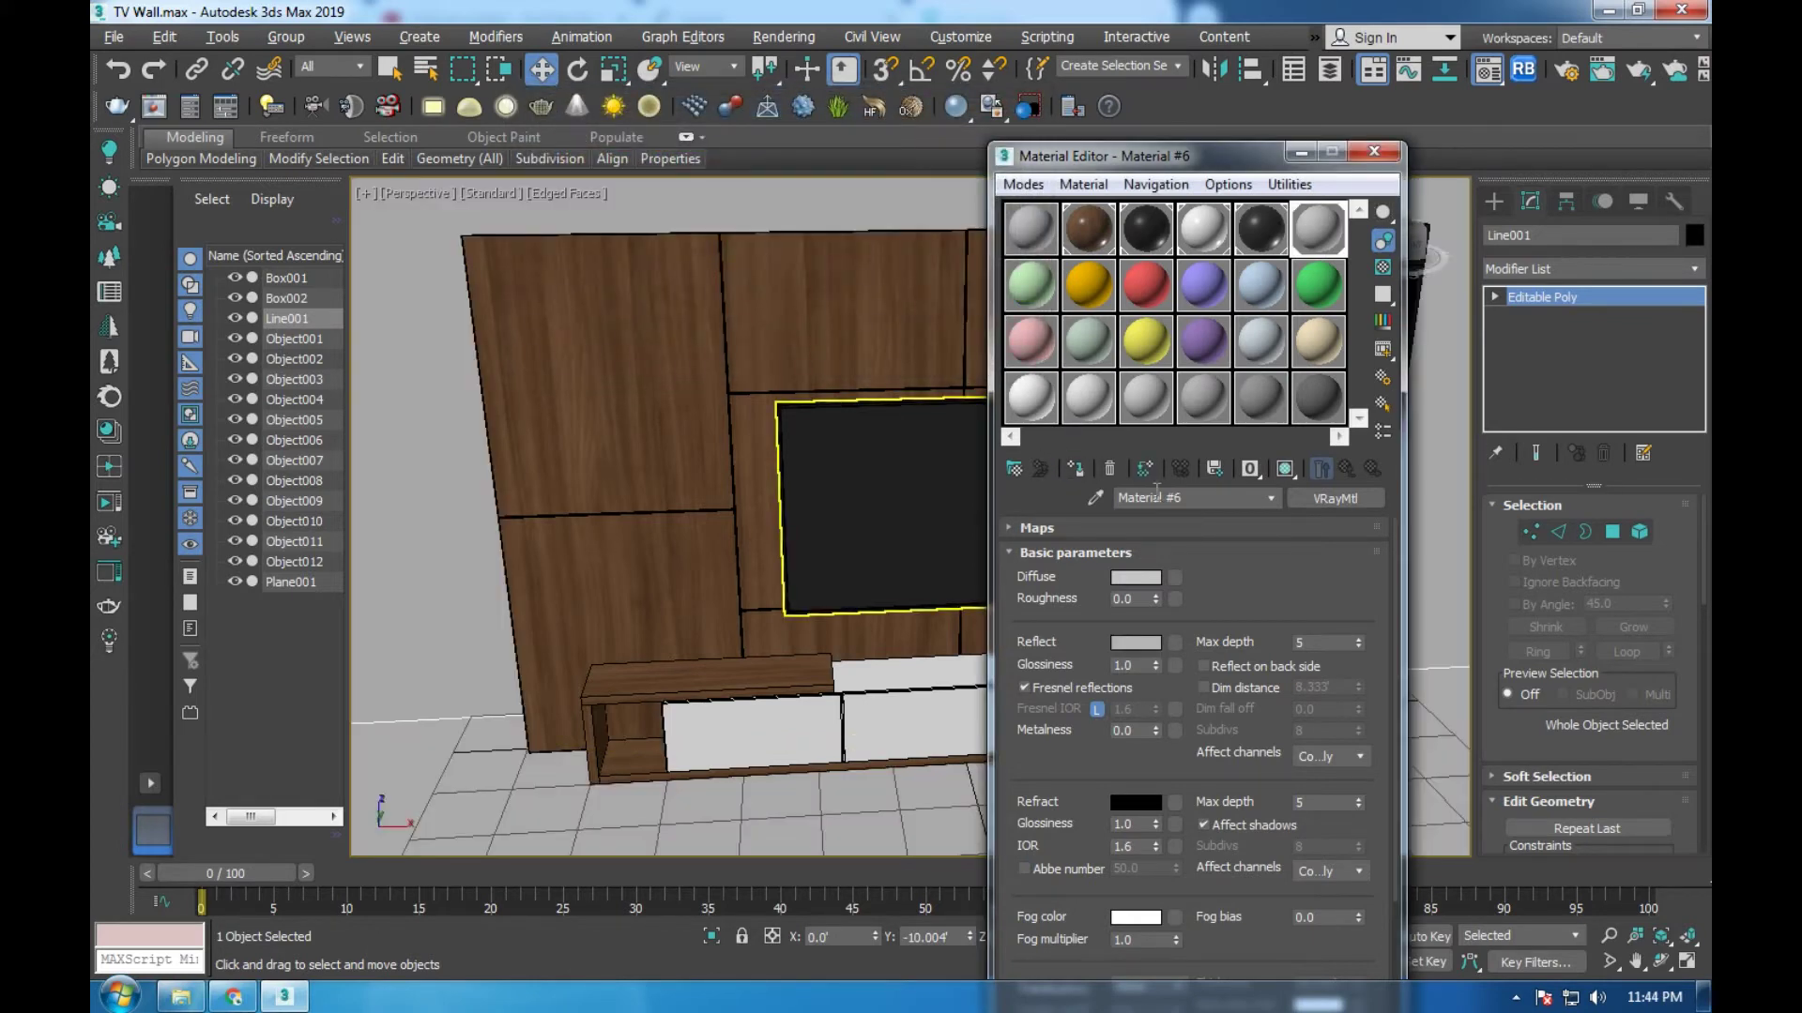
click(1373, 151)
Create a VRayPhysicalCam in the Top view, dragged from the front toward the wall
key(alt+w)
key(alt+w)
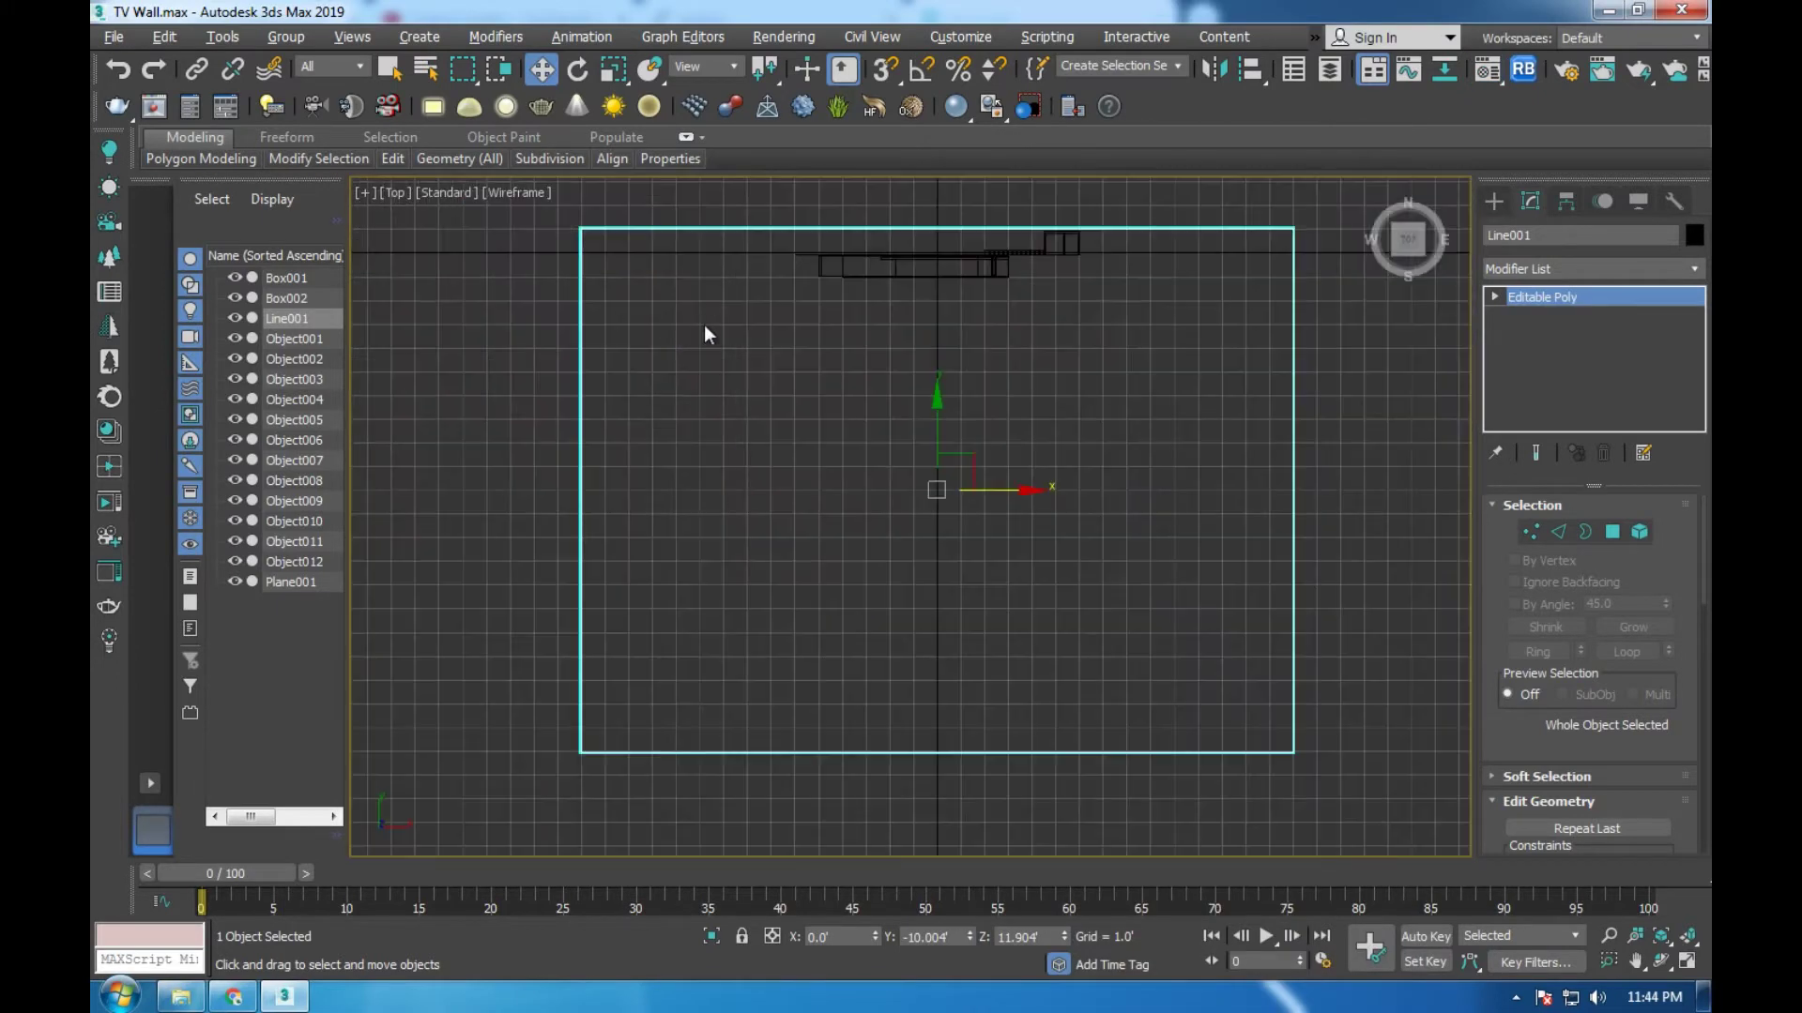
click(1578, 200)
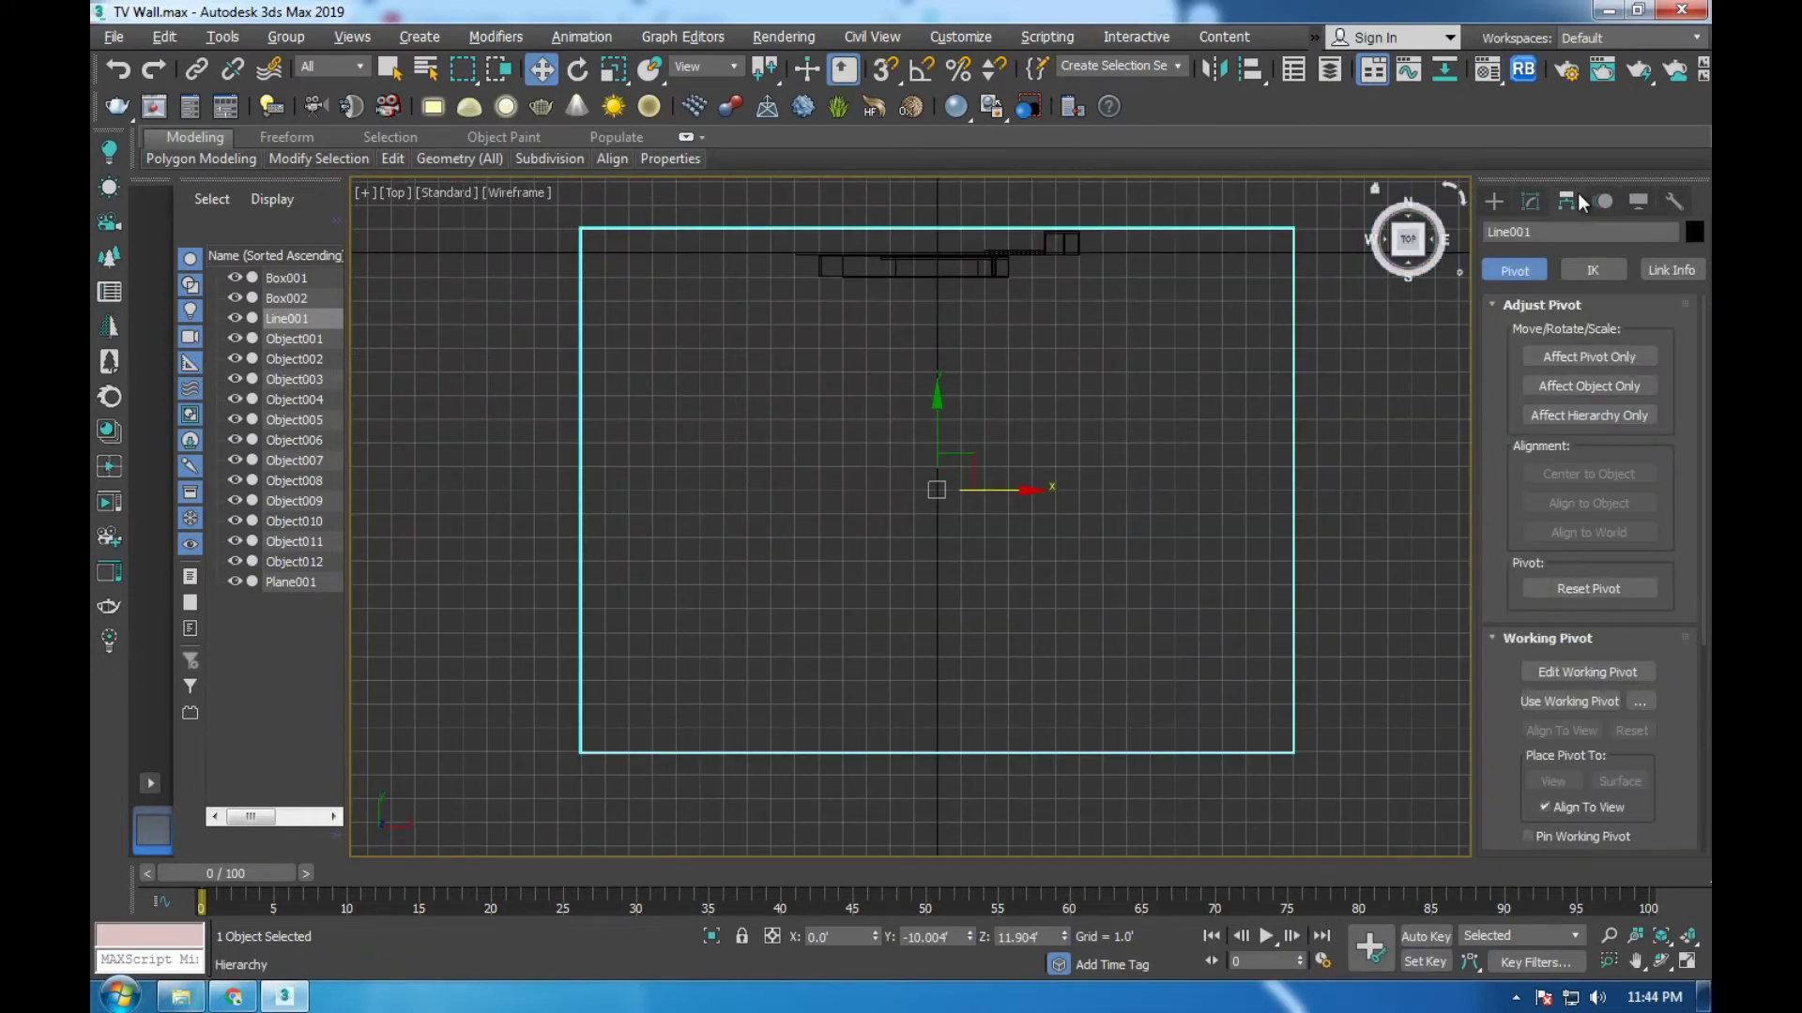
click(1494, 200)
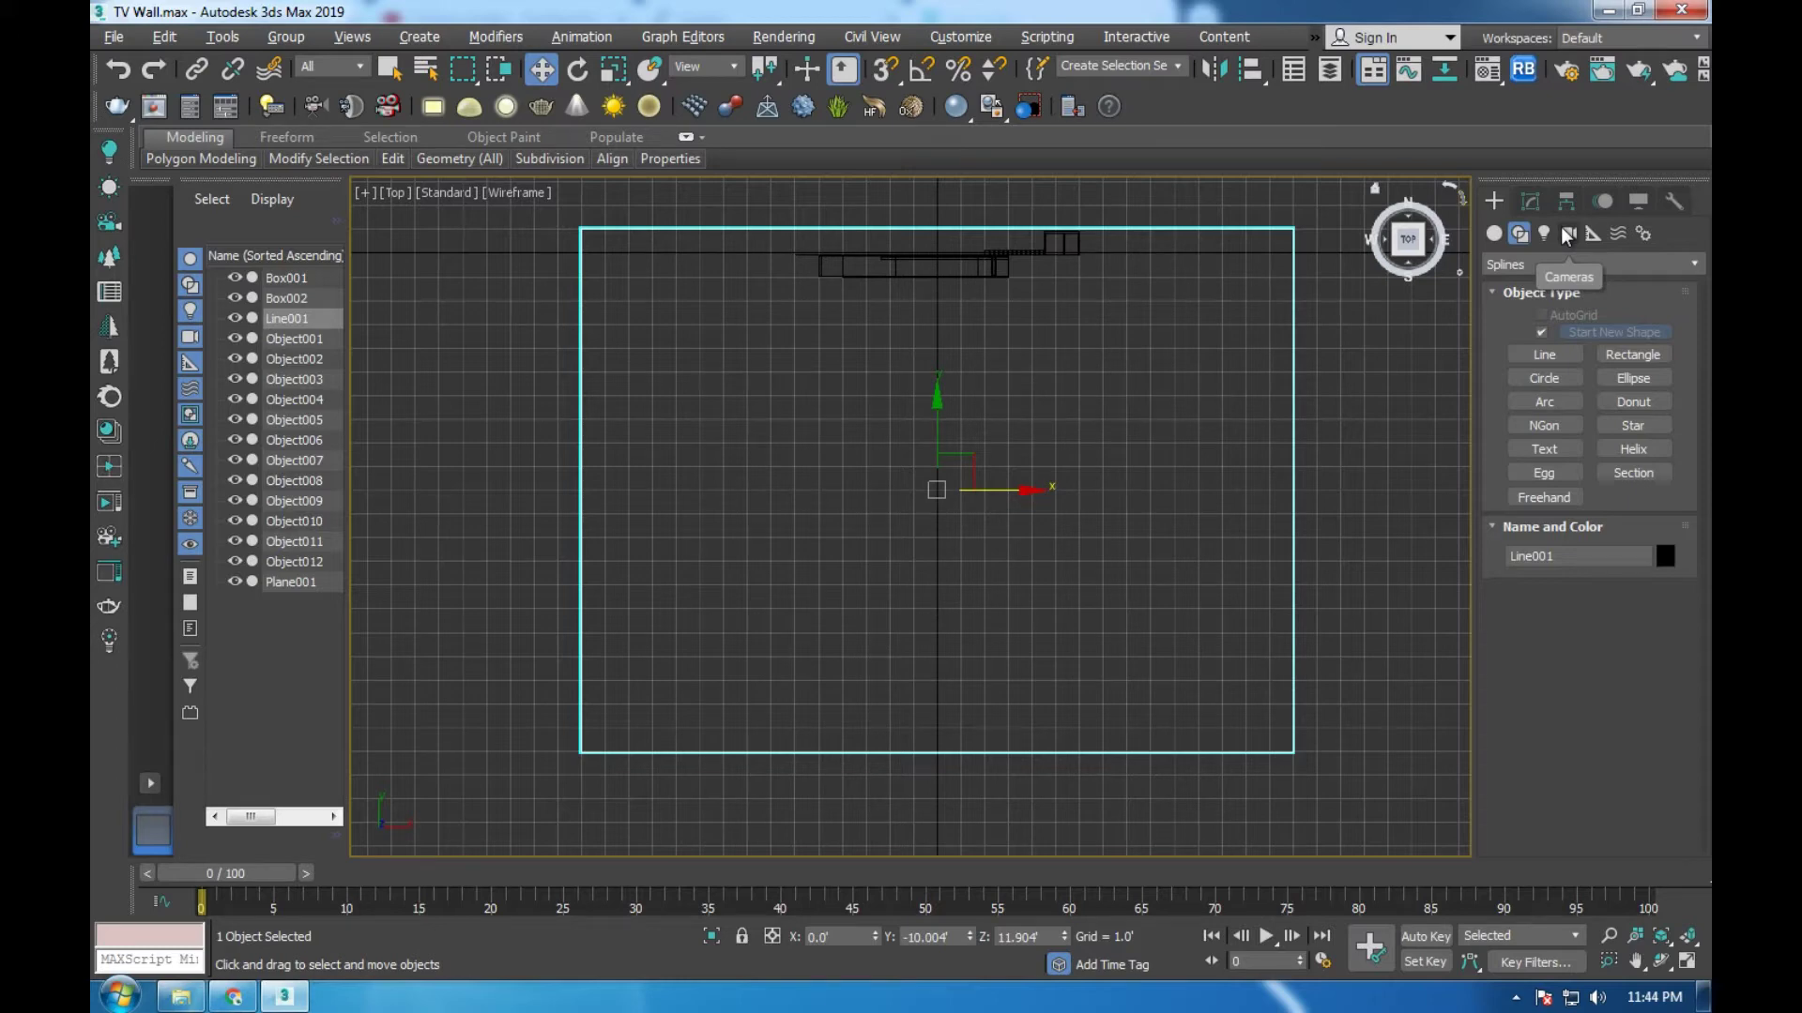
click(1567, 234)
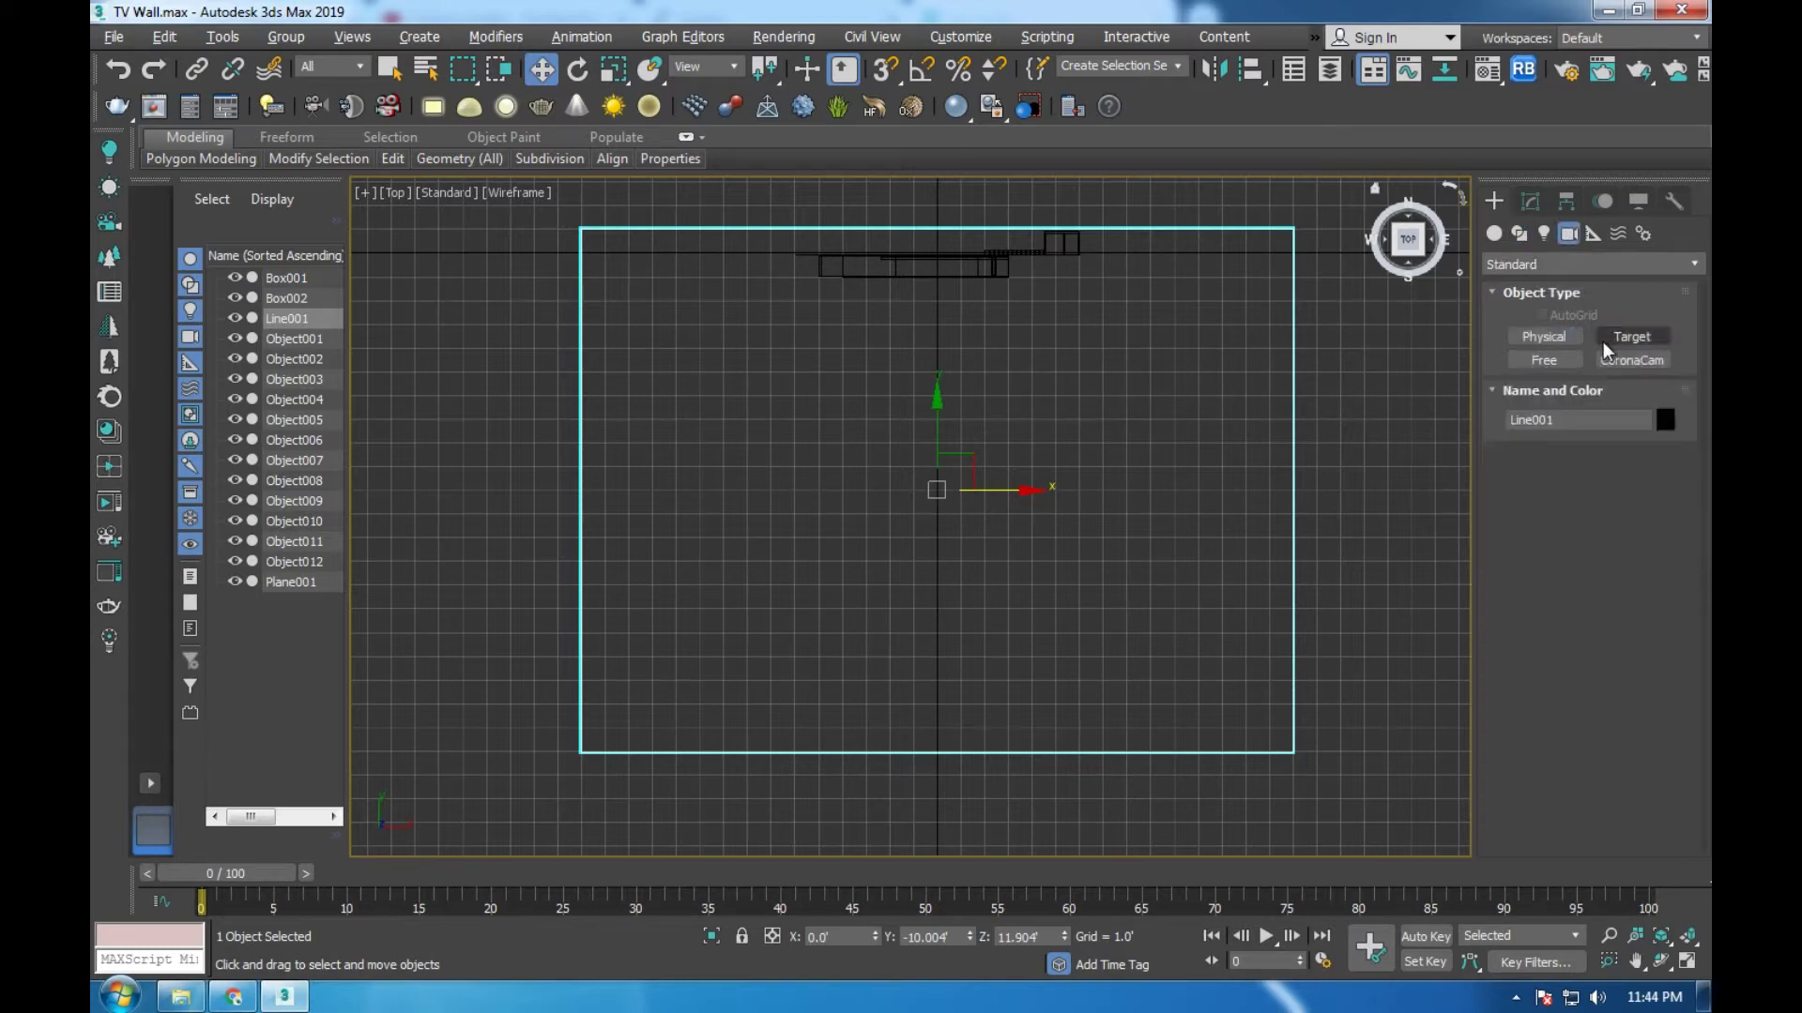
click(1595, 264)
click(1537, 312)
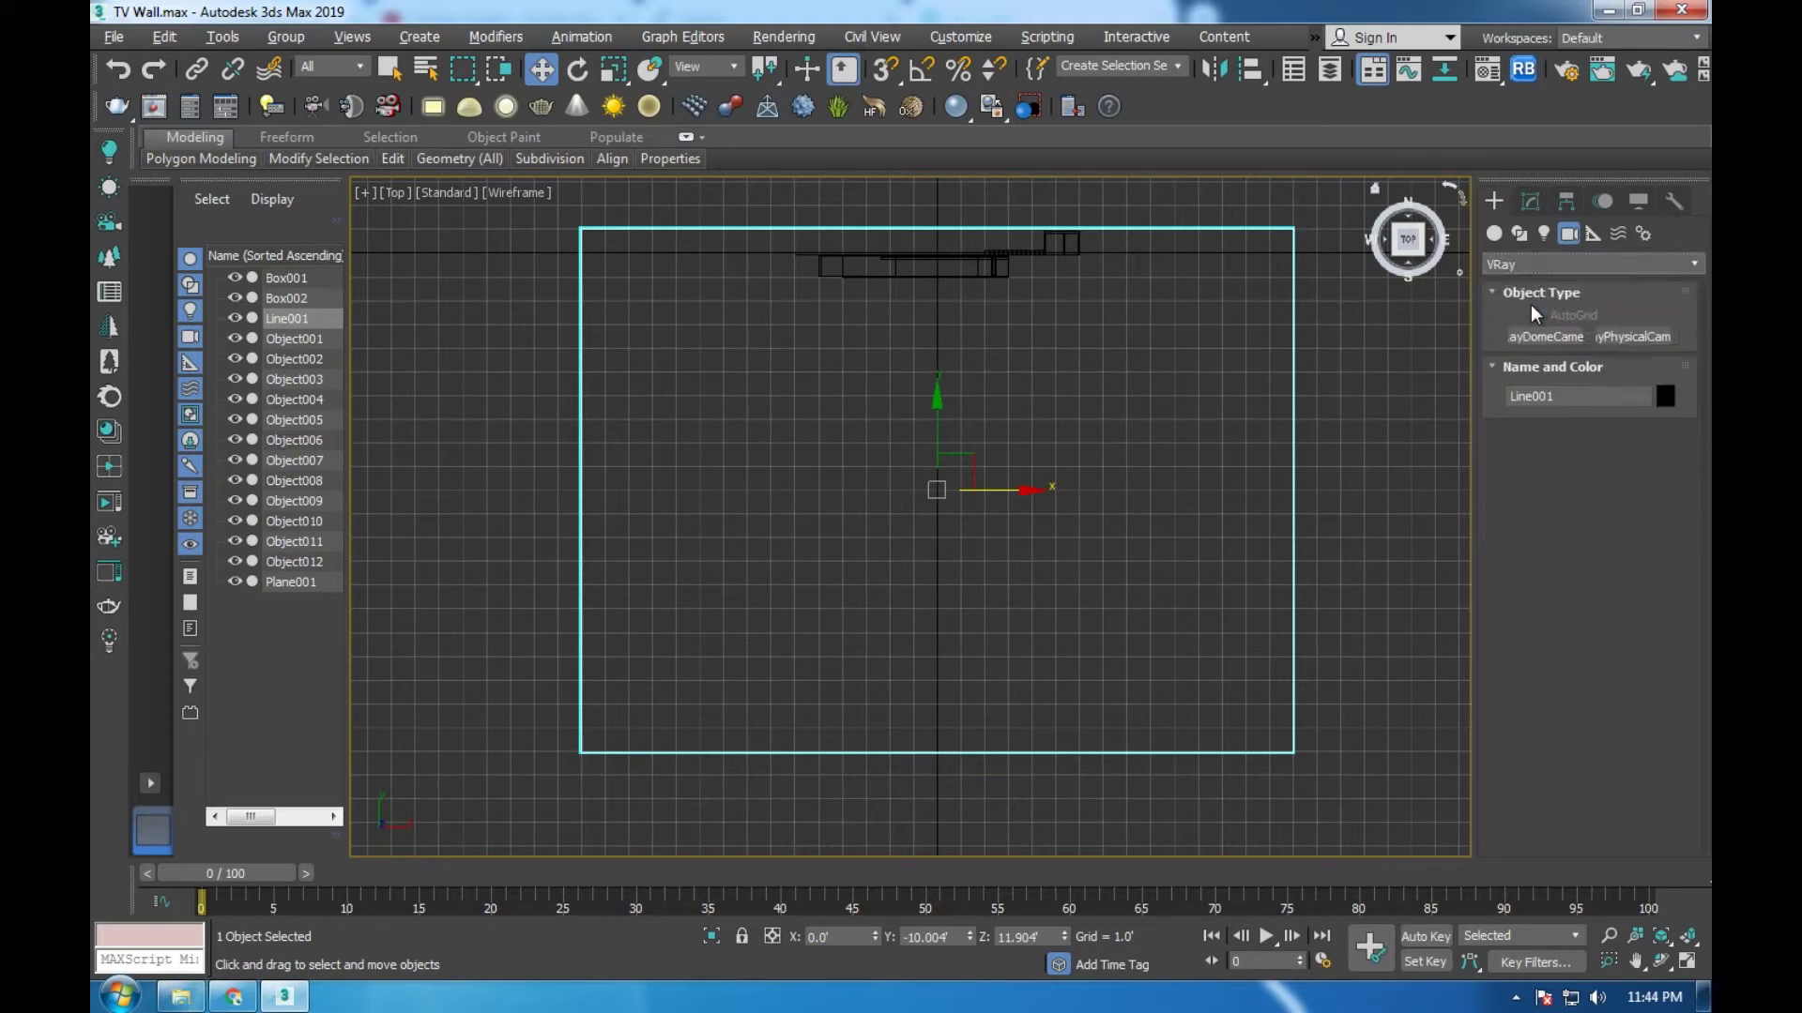
click(1626, 340)
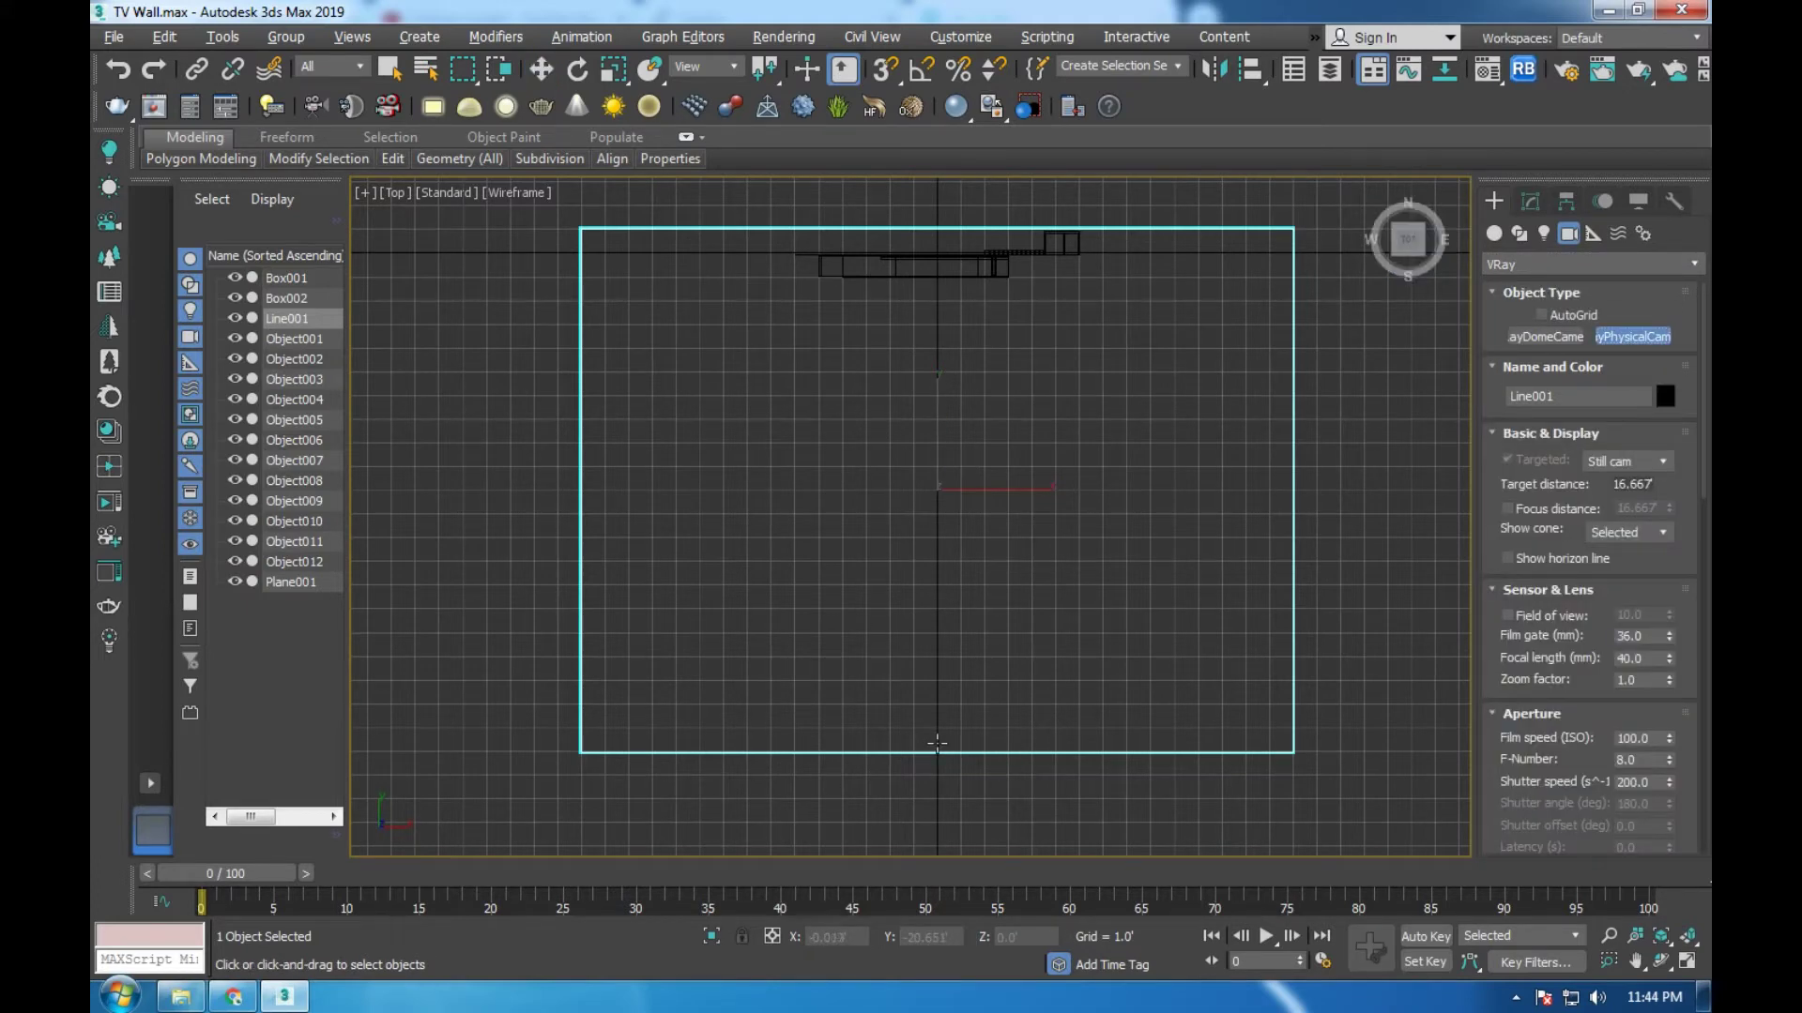
drag(936, 744, 935, 309)
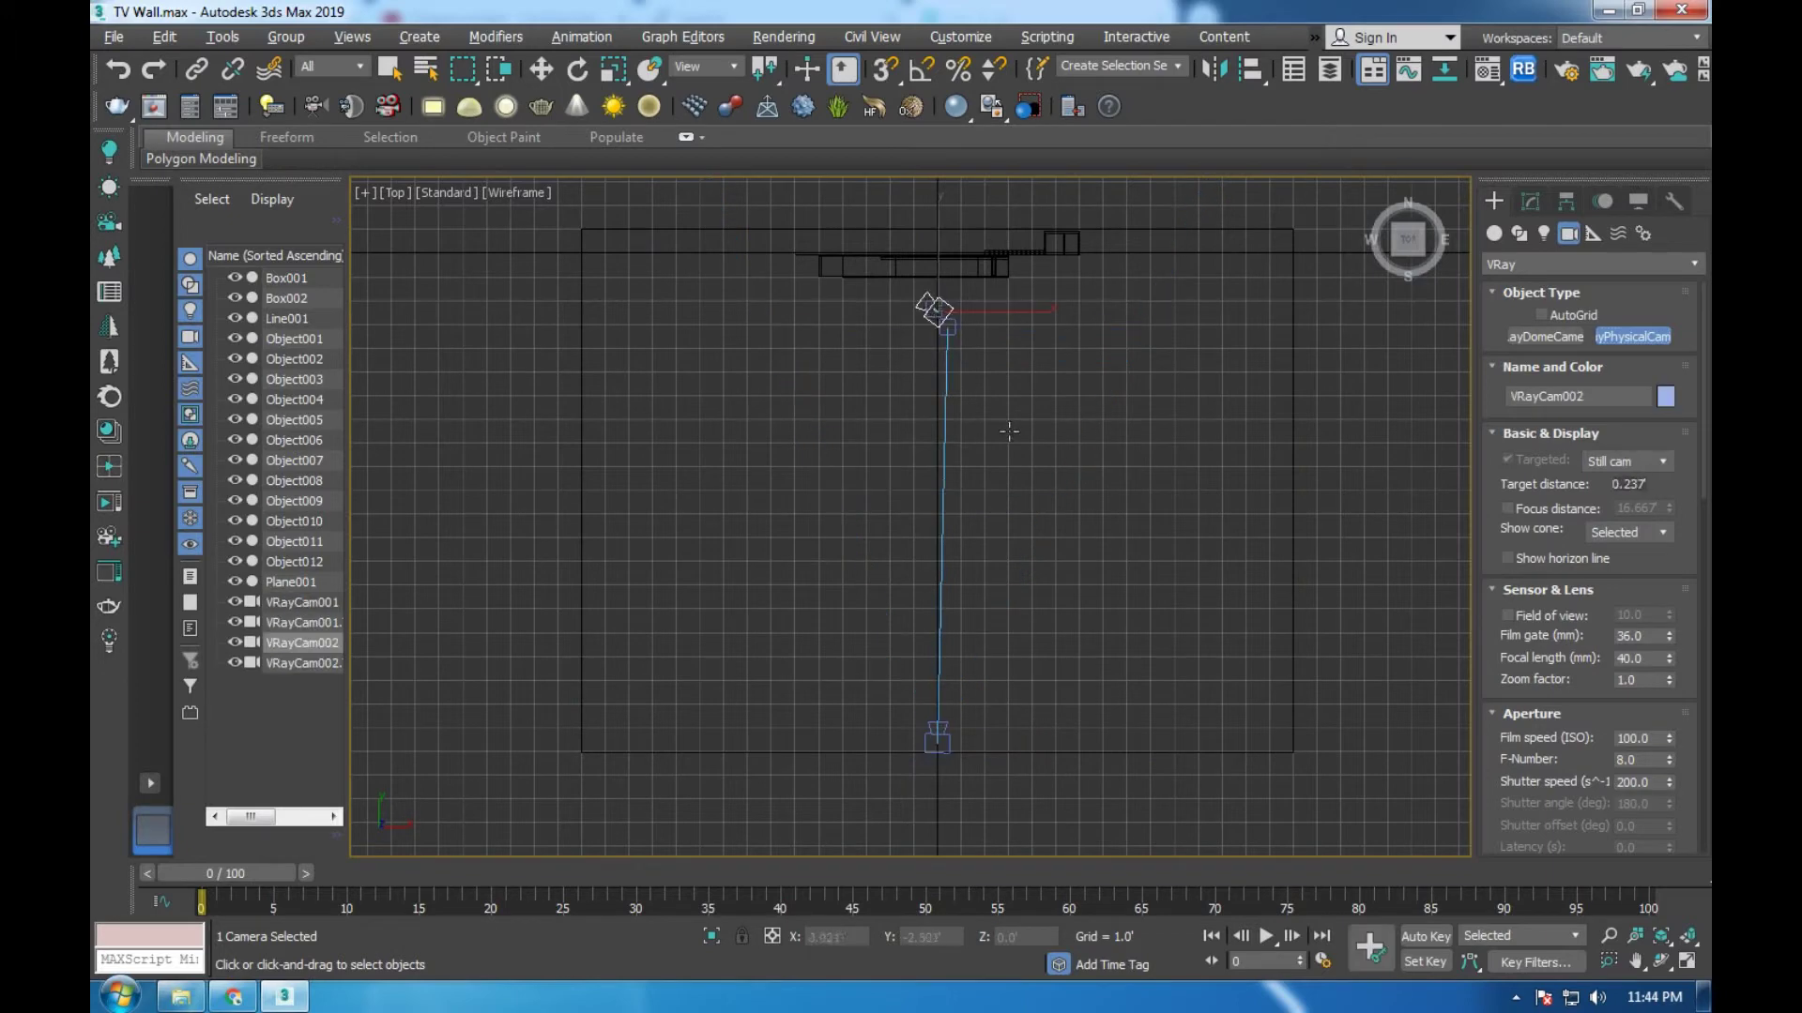
Remove the extra camera and align VRayCam001's target straight ahead at the wall
key(ctrl+z)
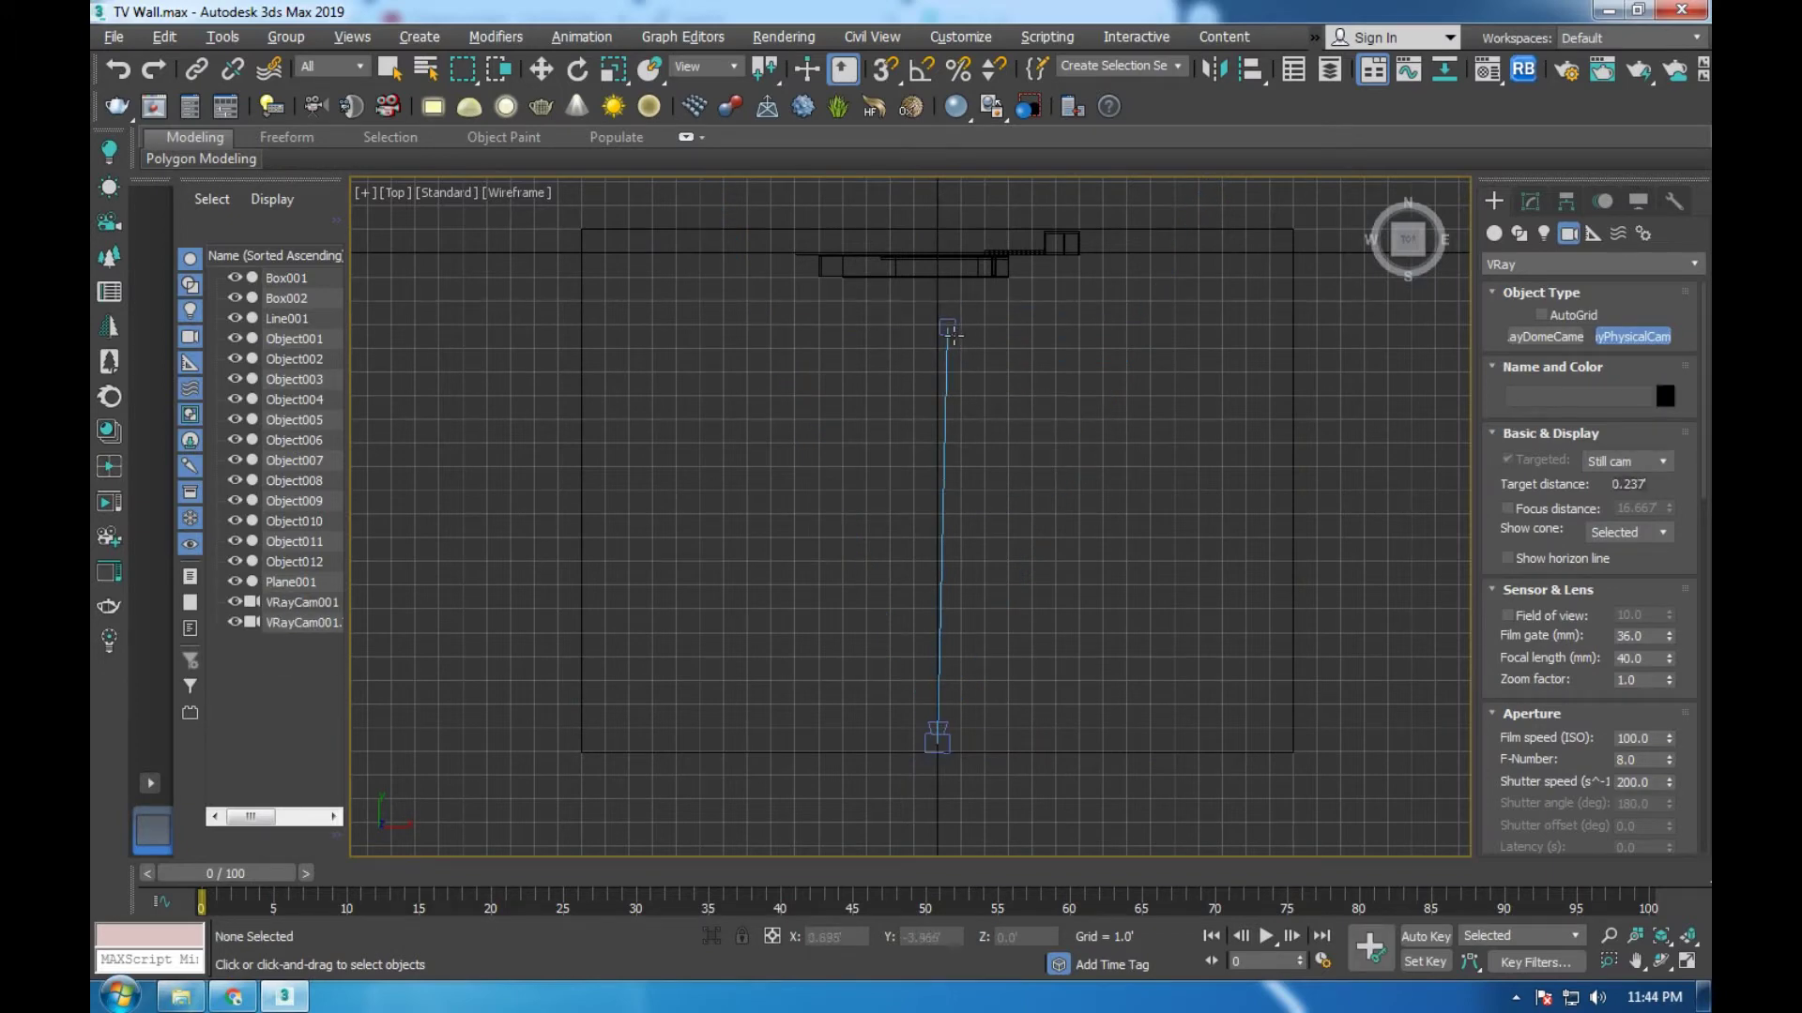
right_click(962, 339)
click(949, 328)
scroll(962, 338, up, 2)
drag(970, 322, 955, 325)
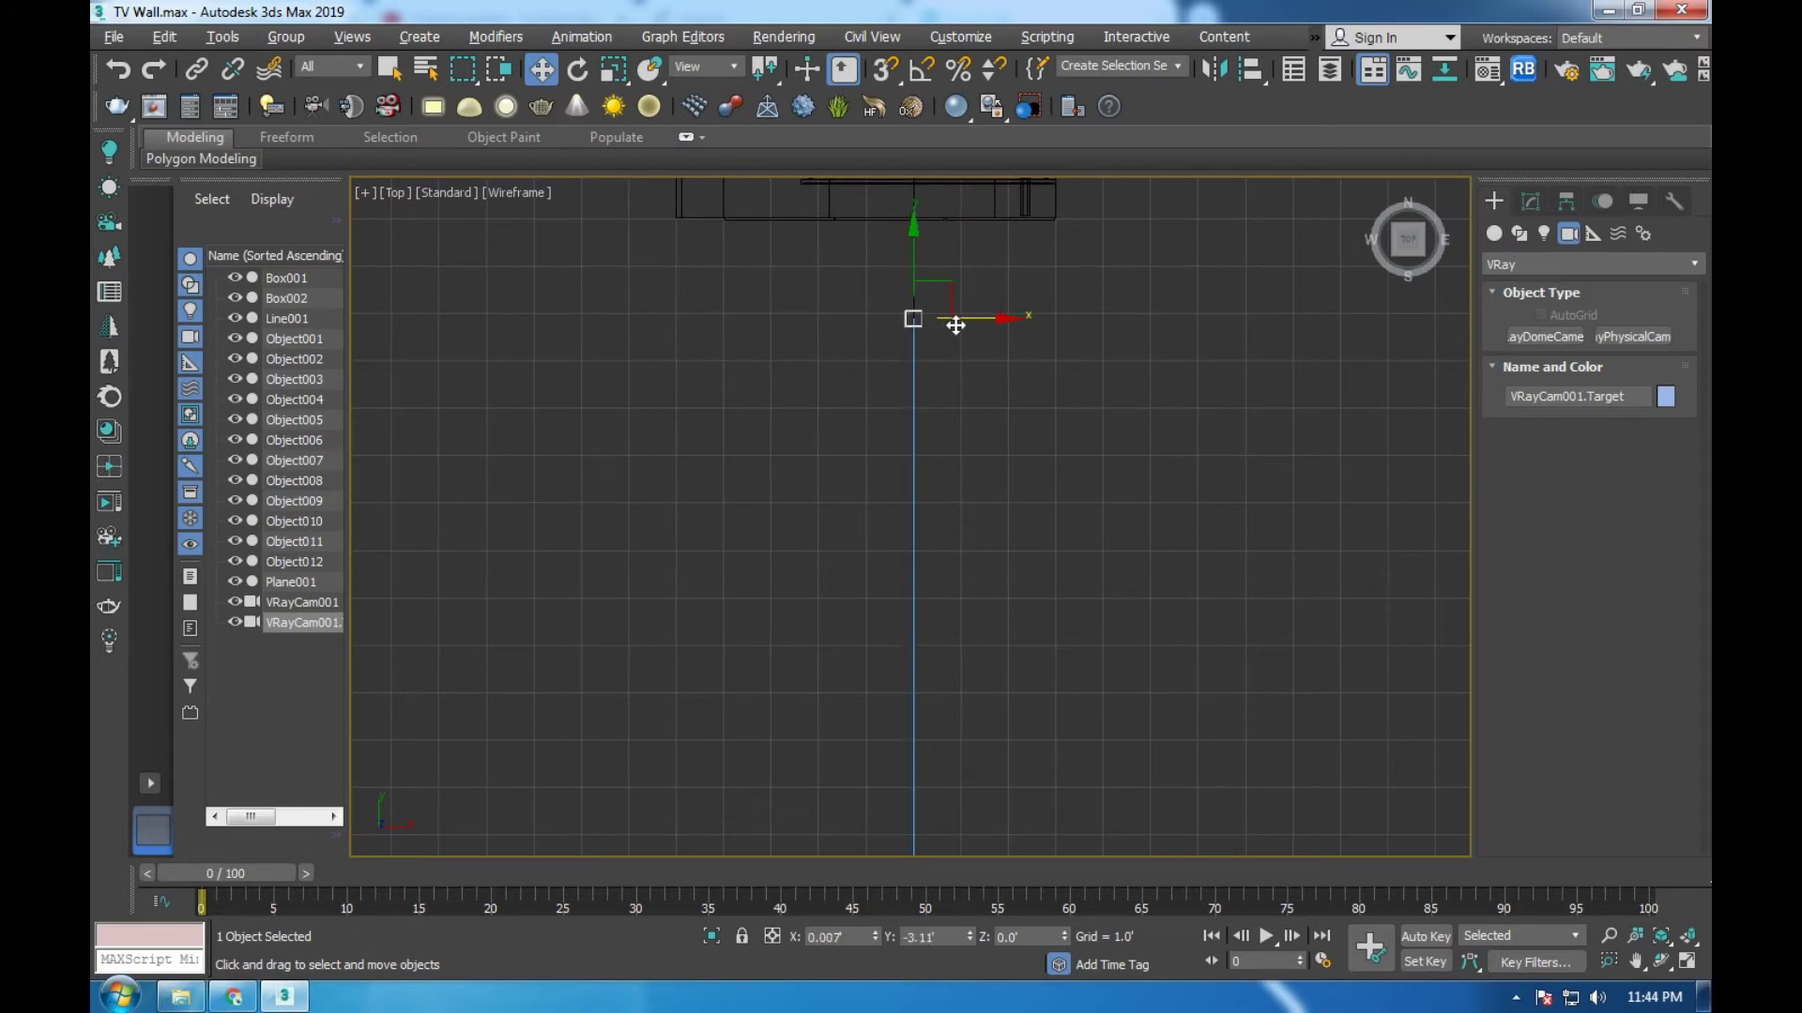
scroll(954, 322, down, 2)
click(947, 605)
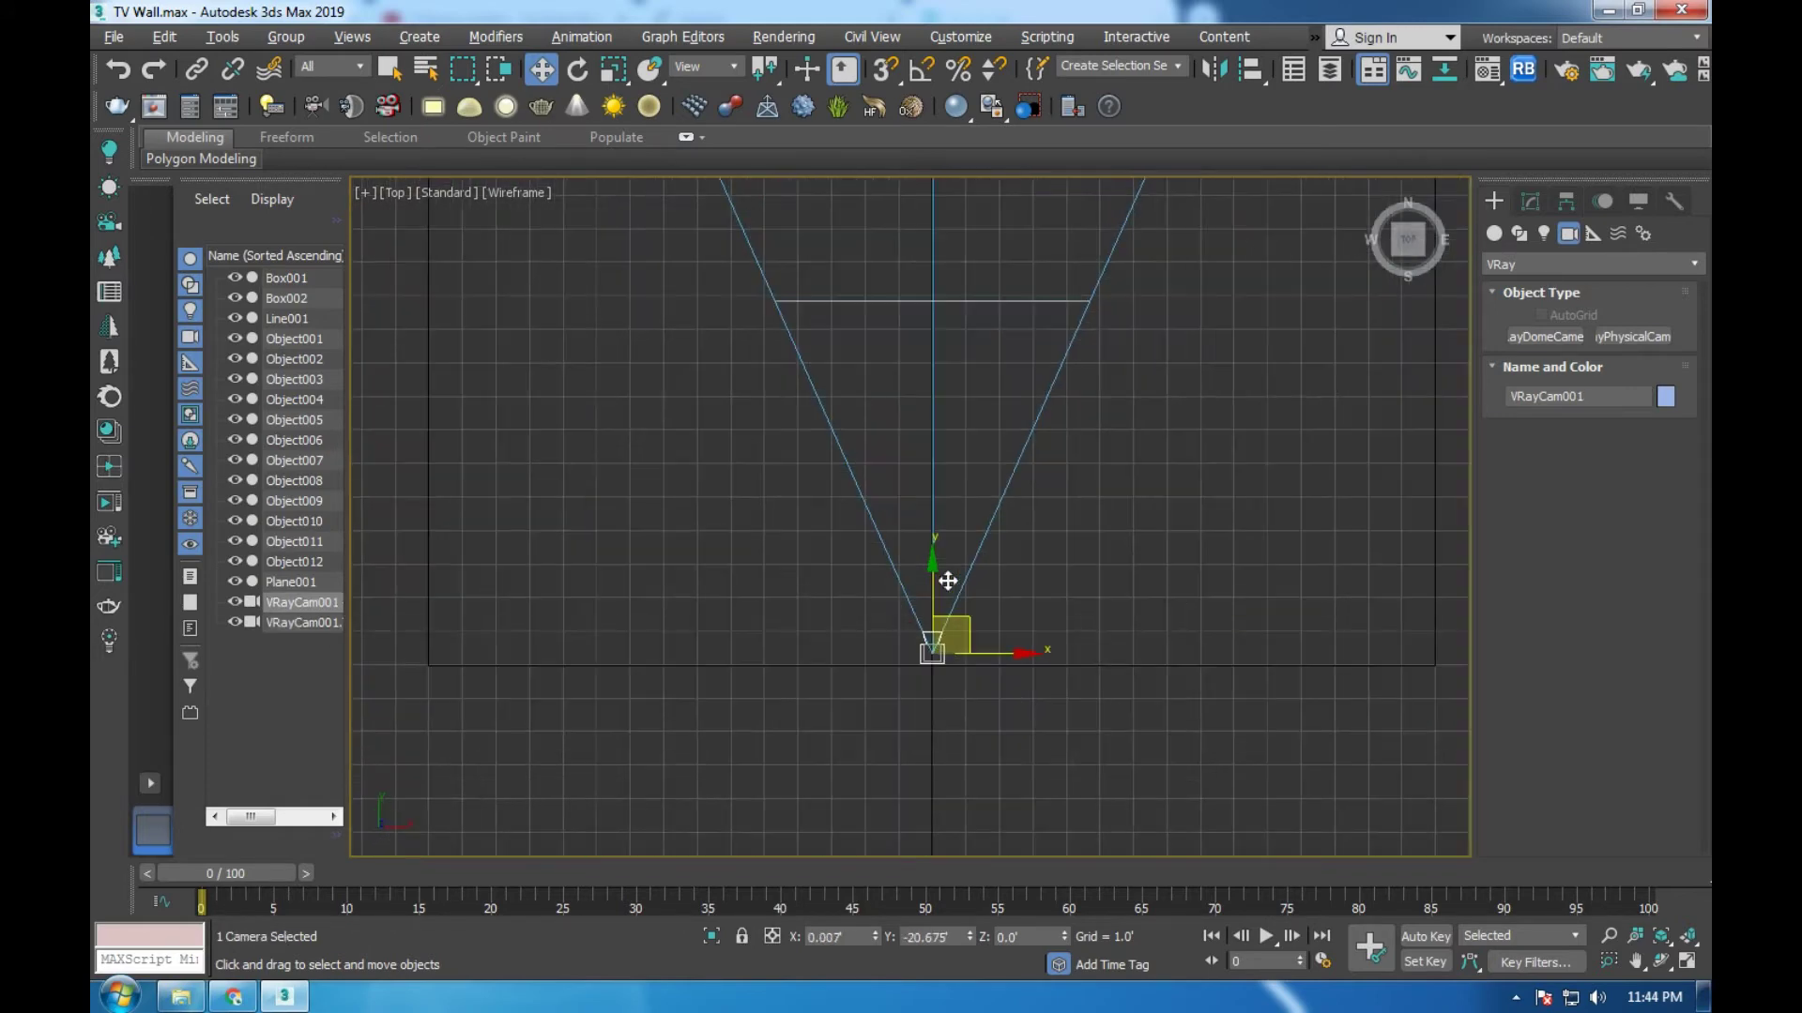
Check the view through VRayCam001, then maximize the Left view showing the camera
key(alt+w)
right_click(1136, 688)
key(alt+w)
key(c)
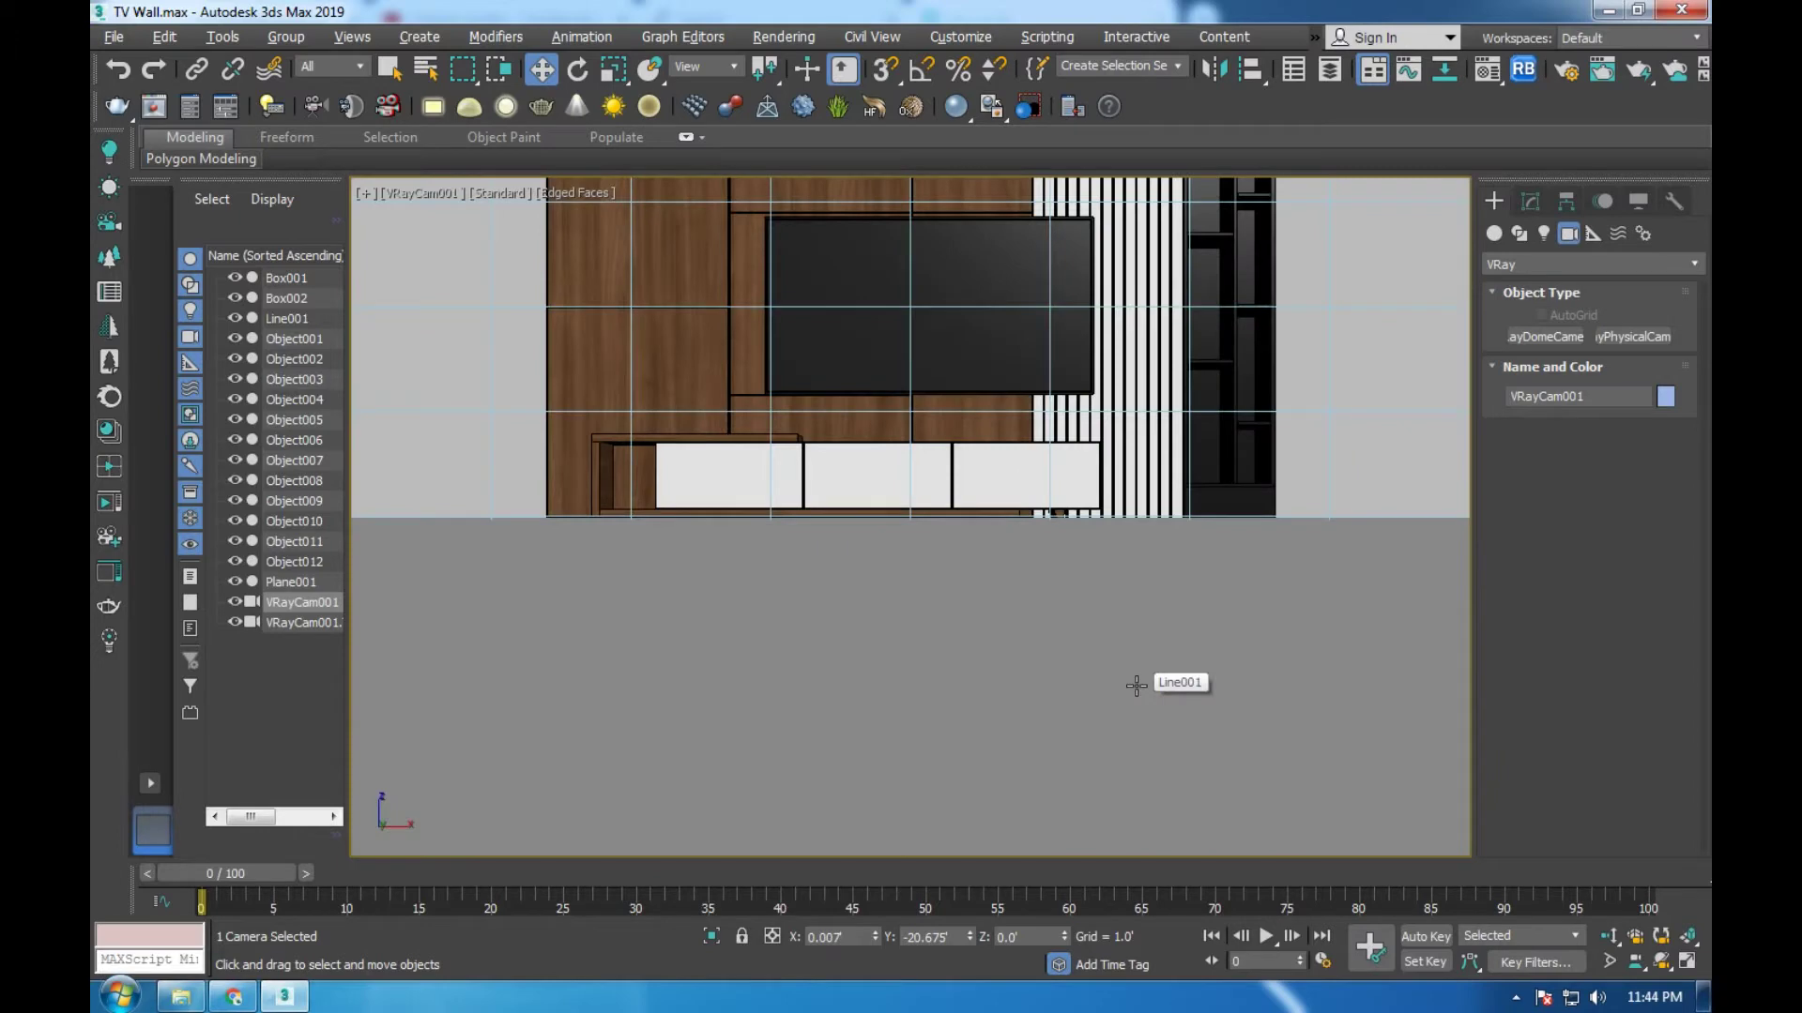
key(alt+w)
key(alt+w)
key(z)
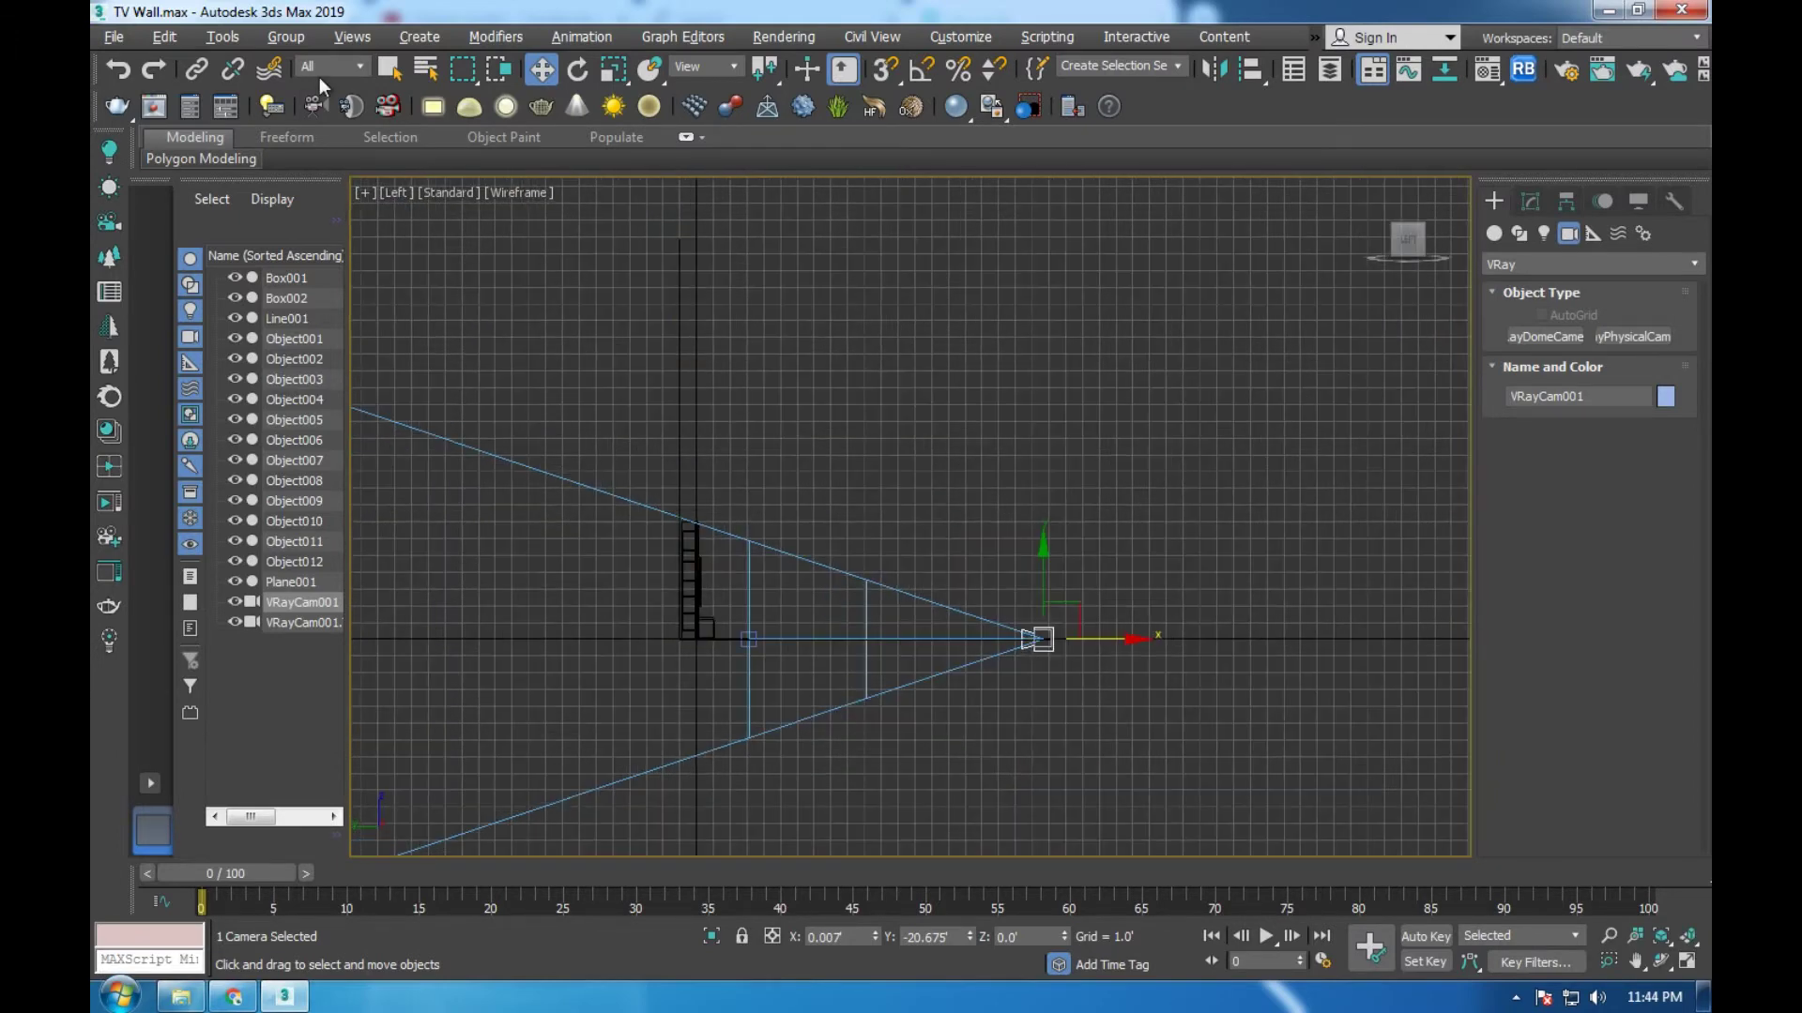
Set the selection filter to Cameras and raise VRayCam001 to 3.431' in the Left view
click(323, 66)
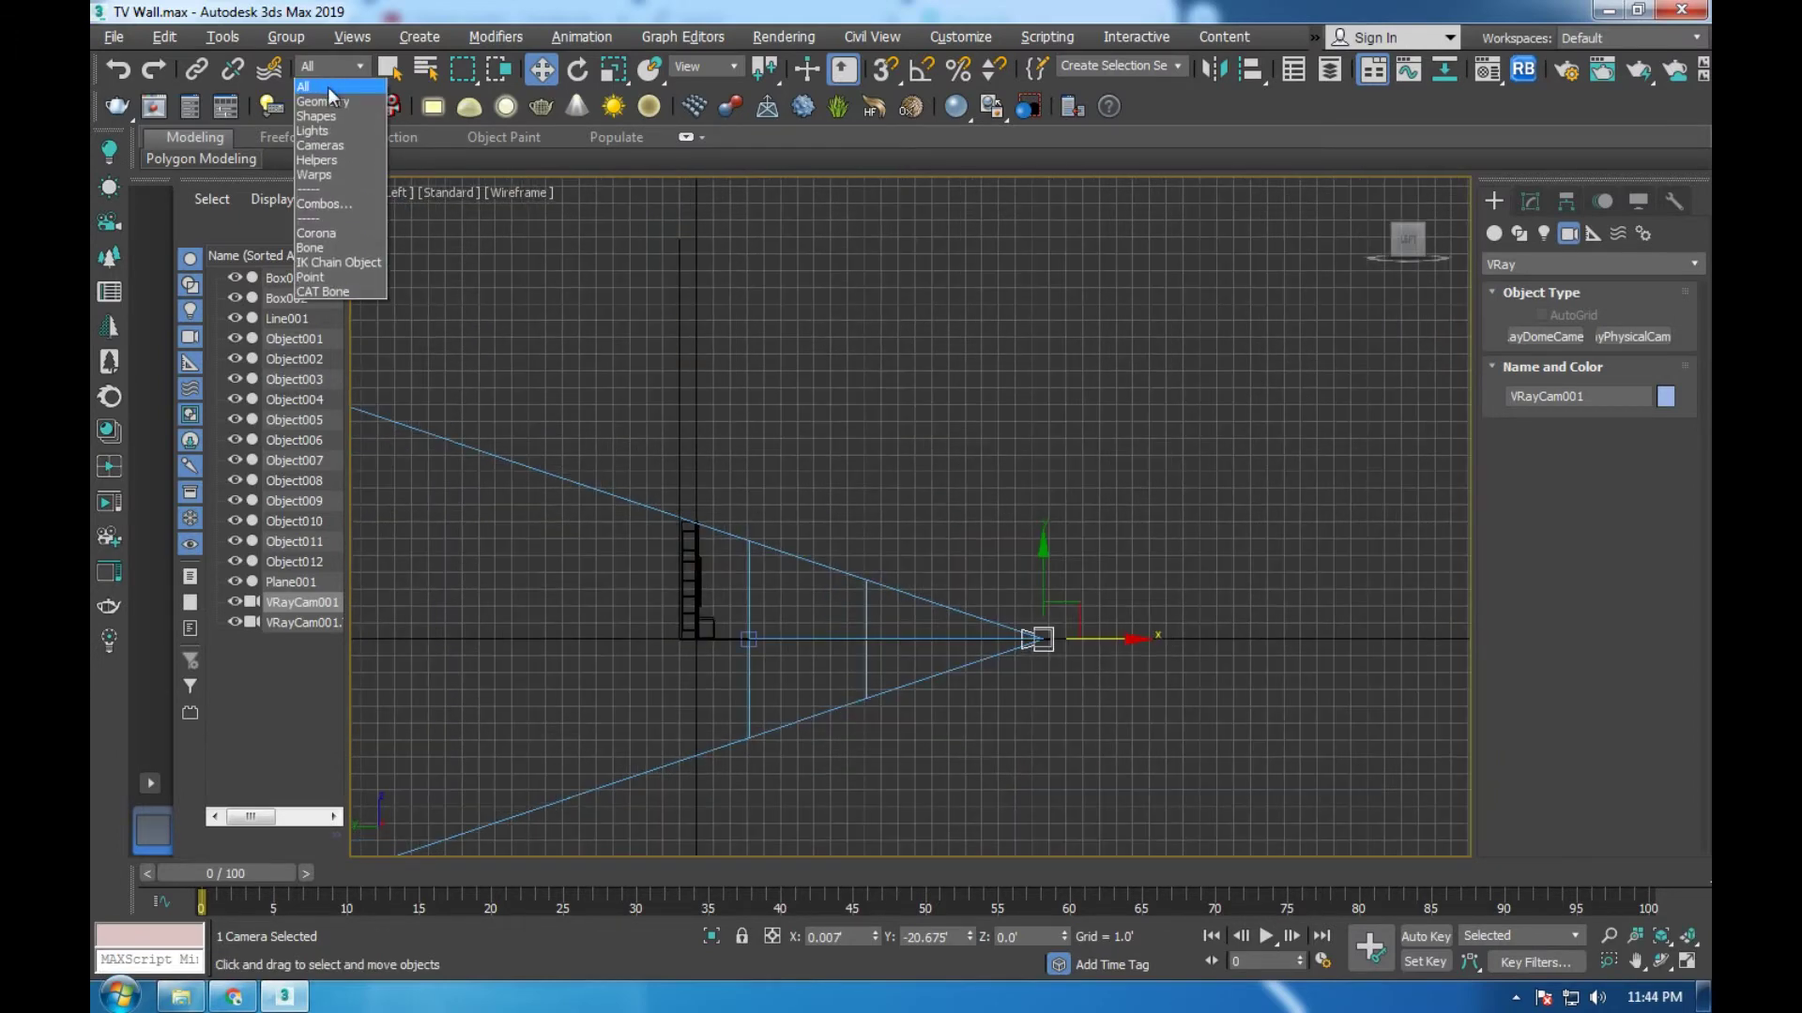
click(319, 145)
click(643, 629)
scroll(706, 646, up, 2)
scroll(706, 646, up, 2)
drag(494, 563, 487, 442)
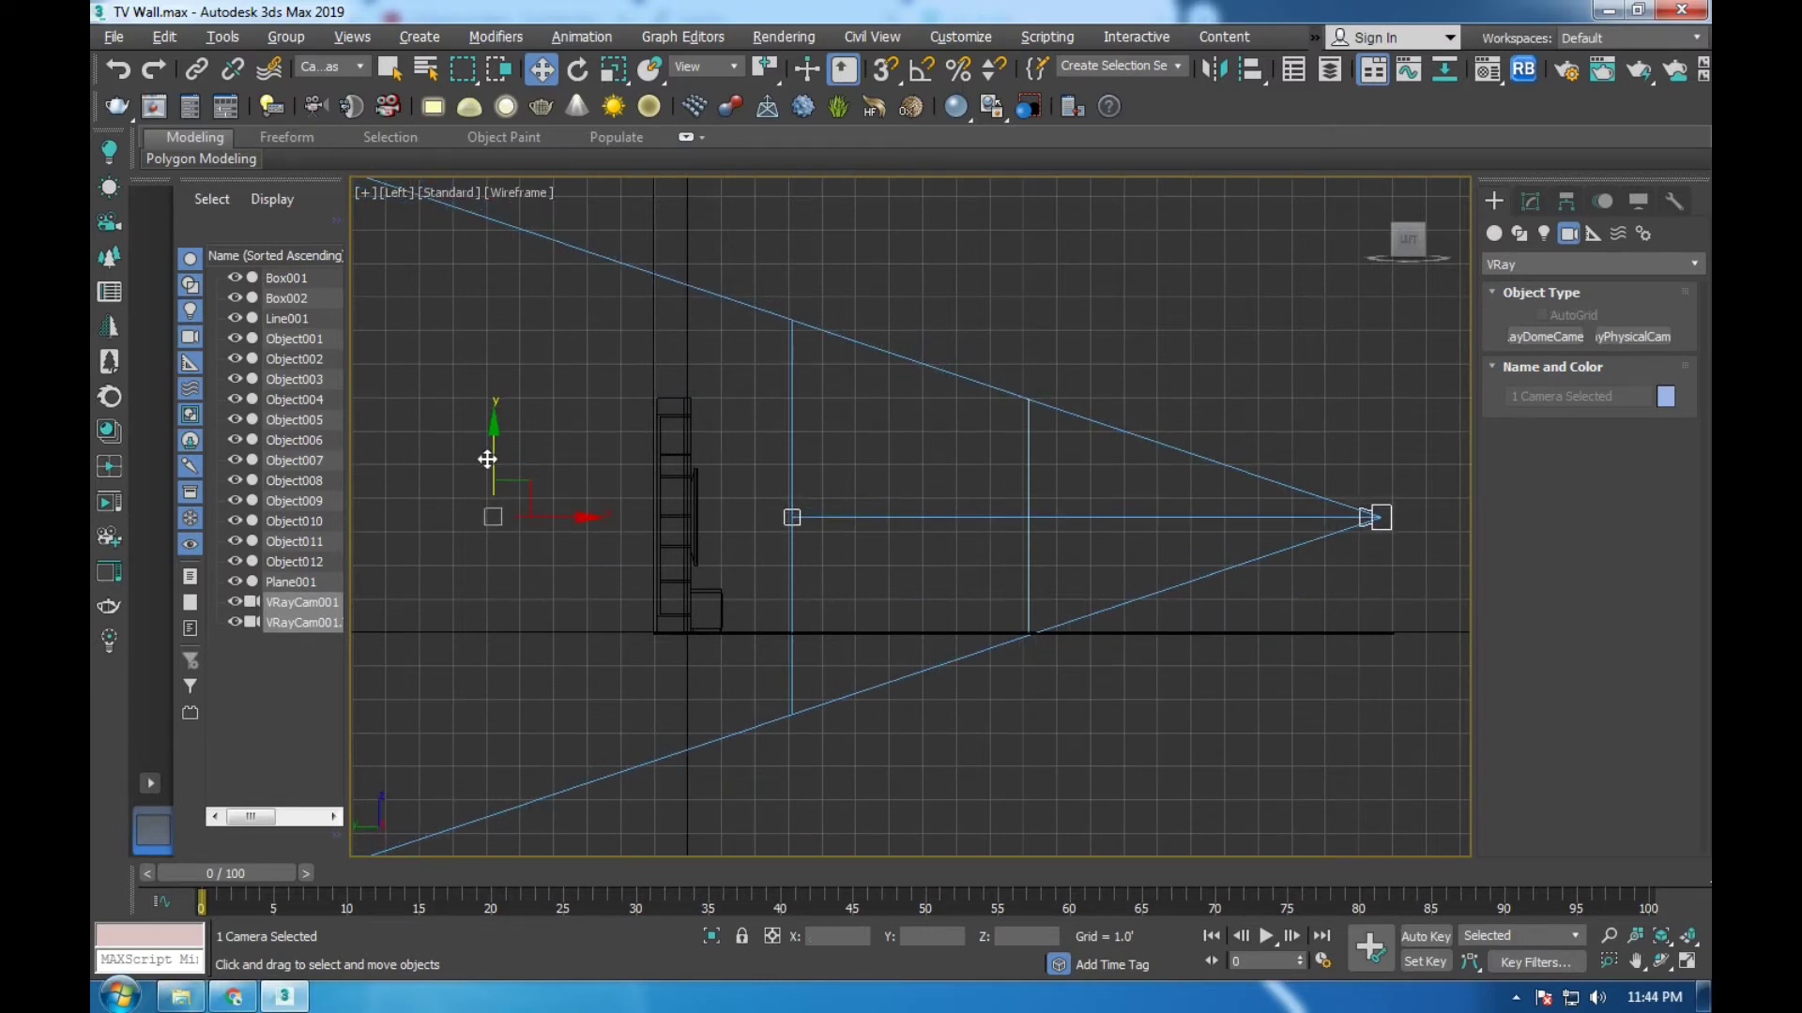
Check that the camera view frames the whole TV wall, then open Render Setup
key(alt+w)
key(alt+w)
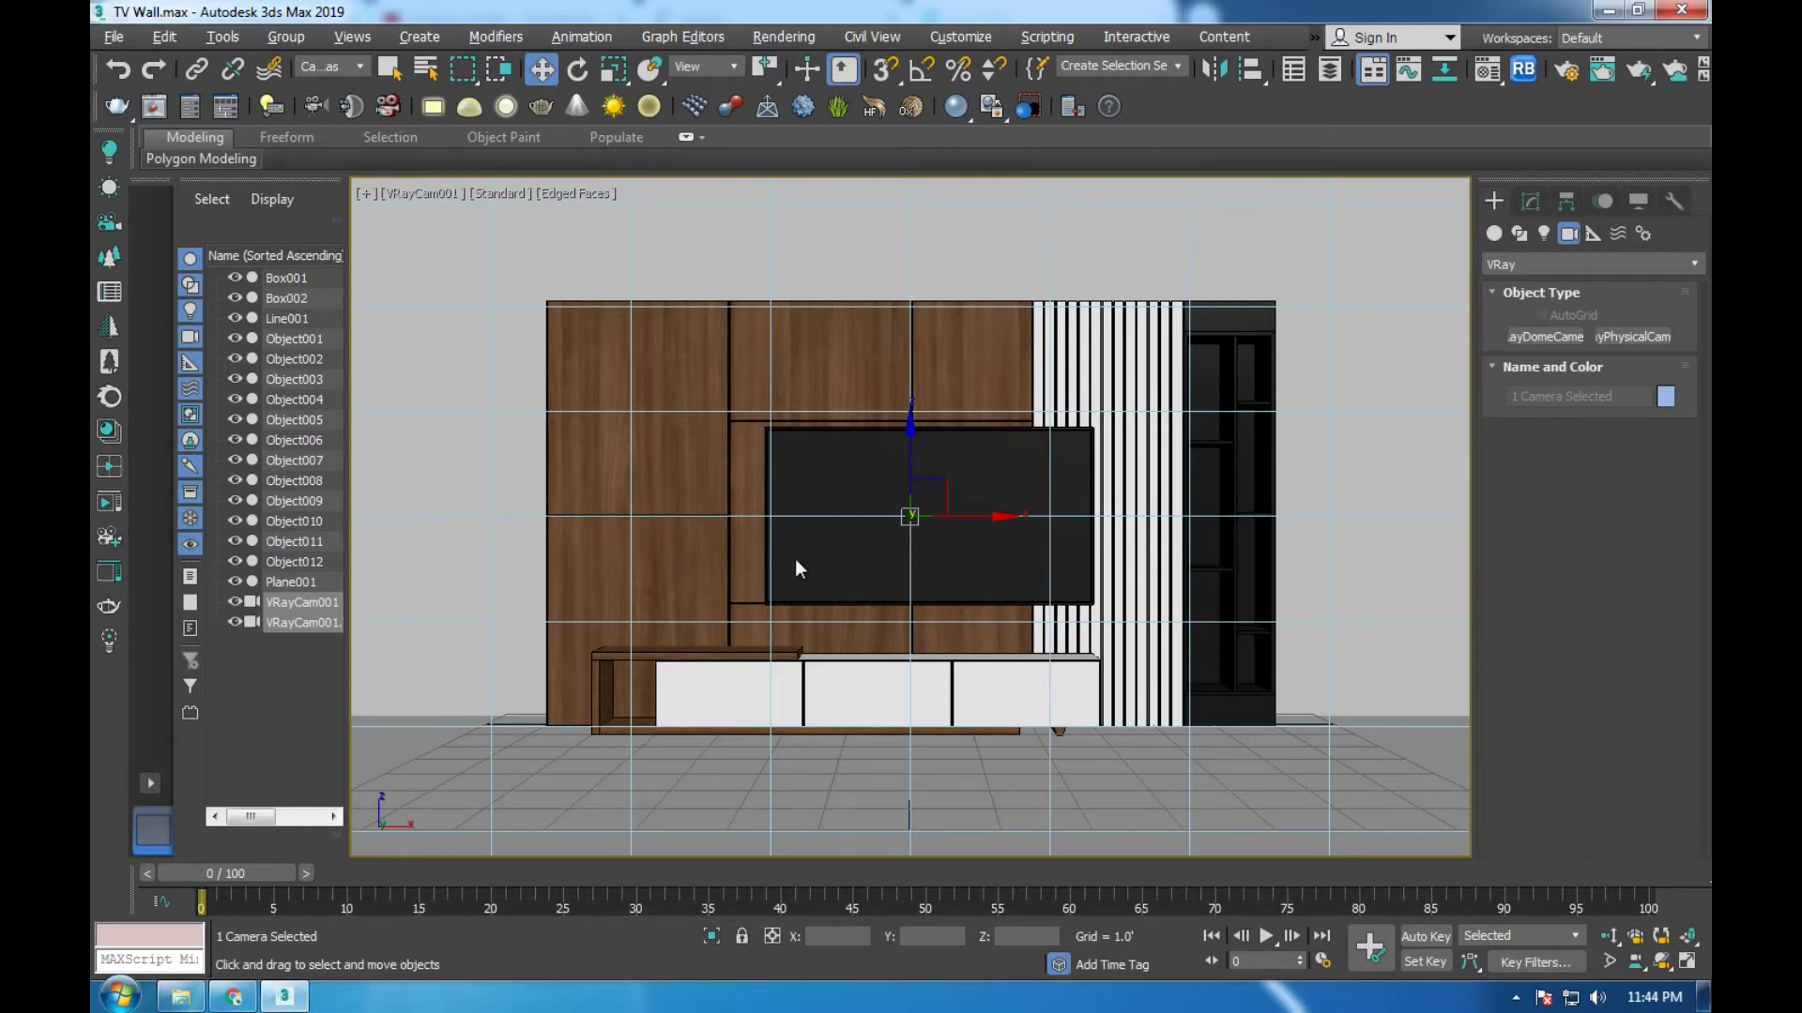
key(alt+w)
key(alt+w)
click(1376, 522)
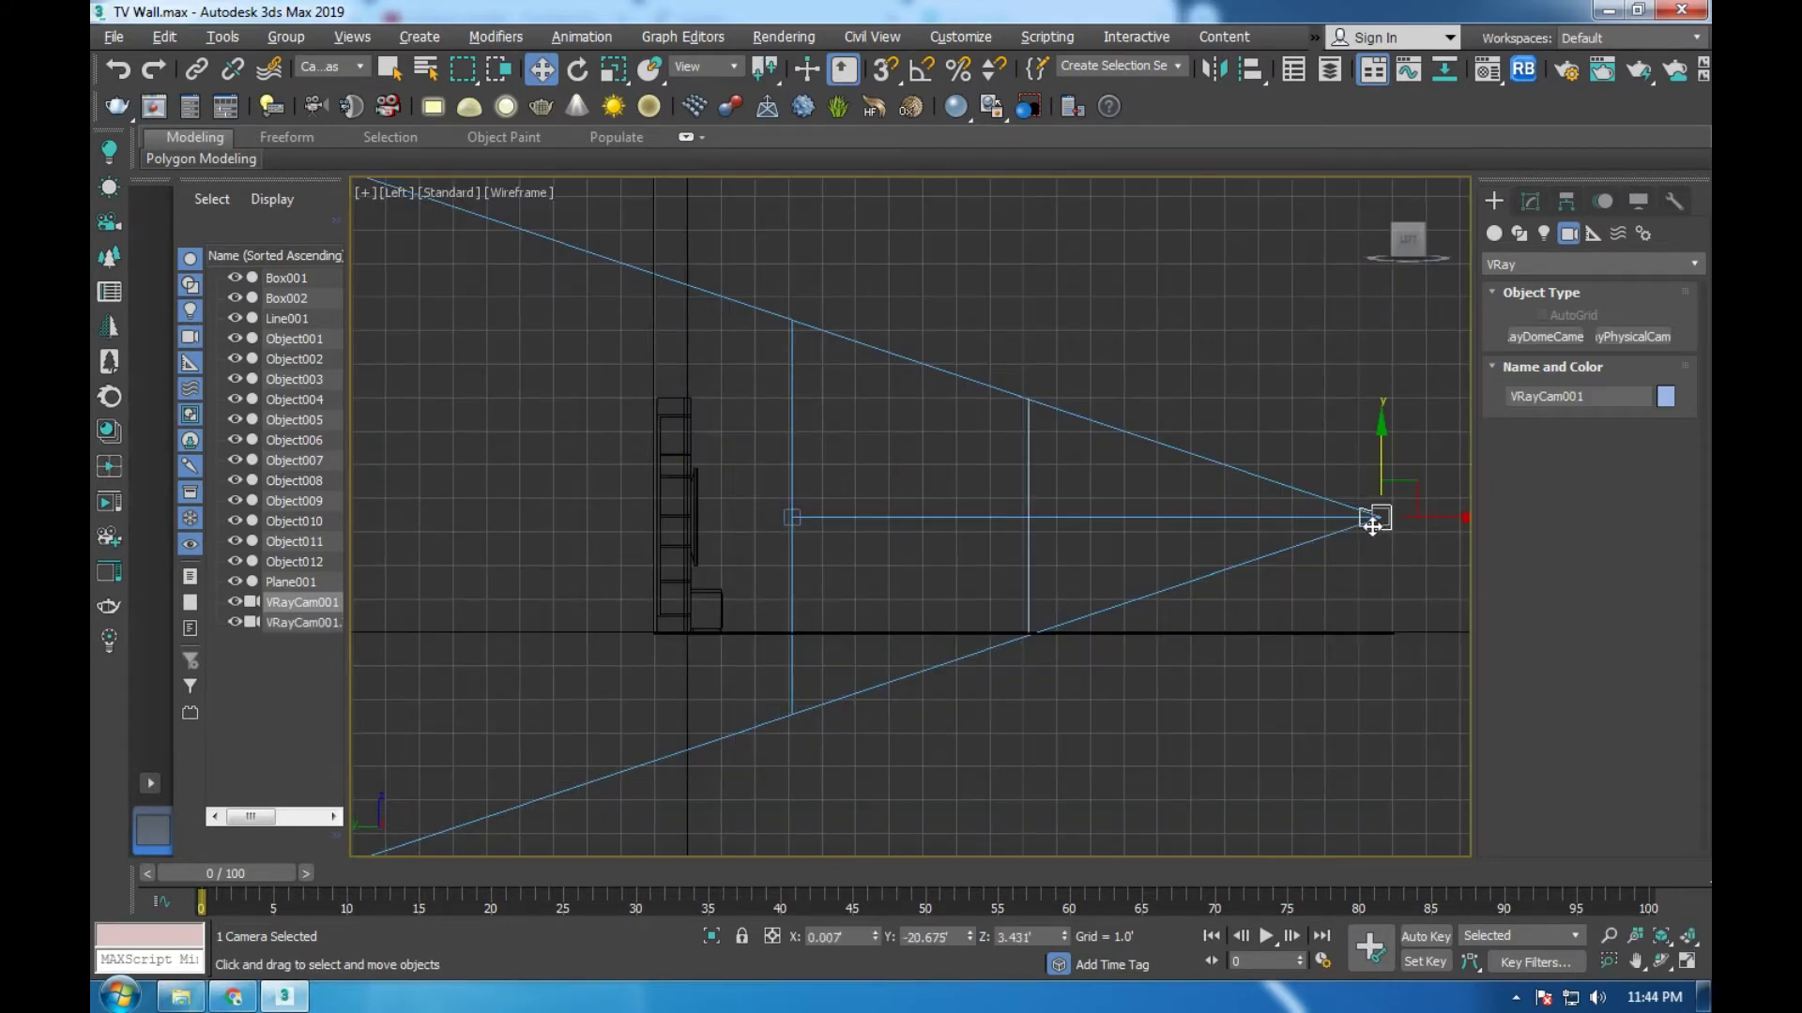
key(alt+w)
key(alt+w)
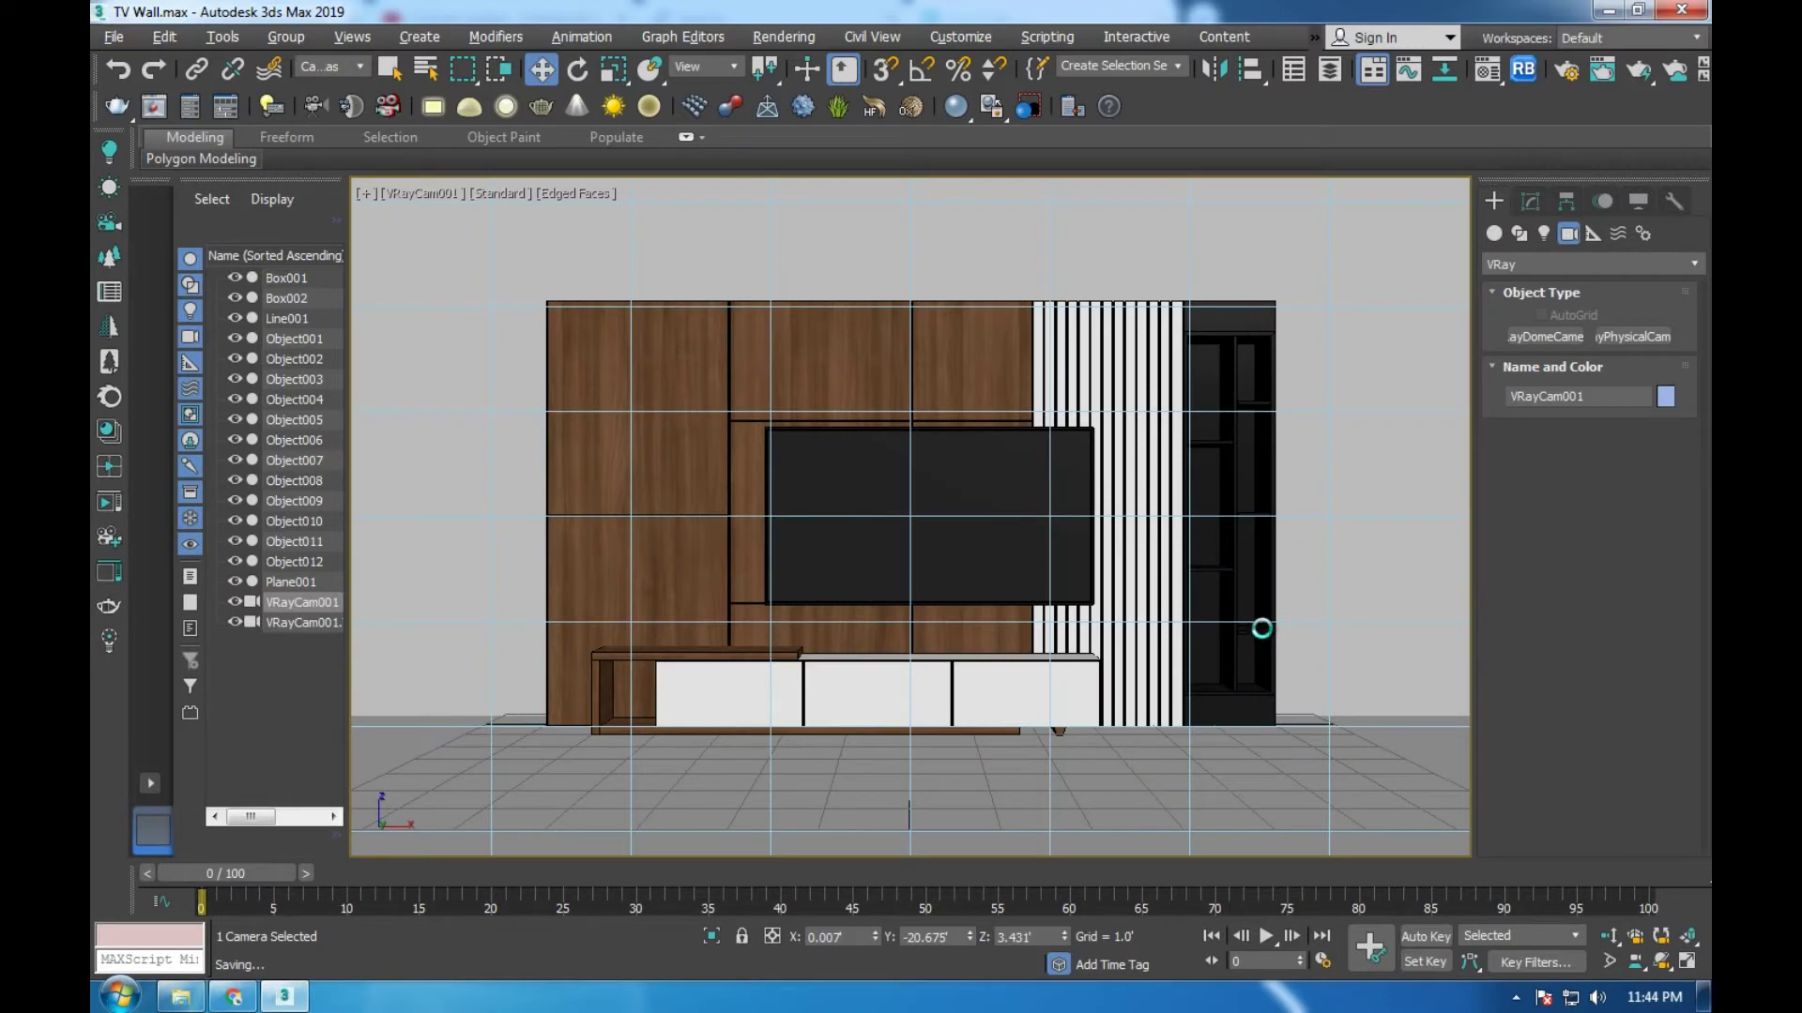
key(F10)
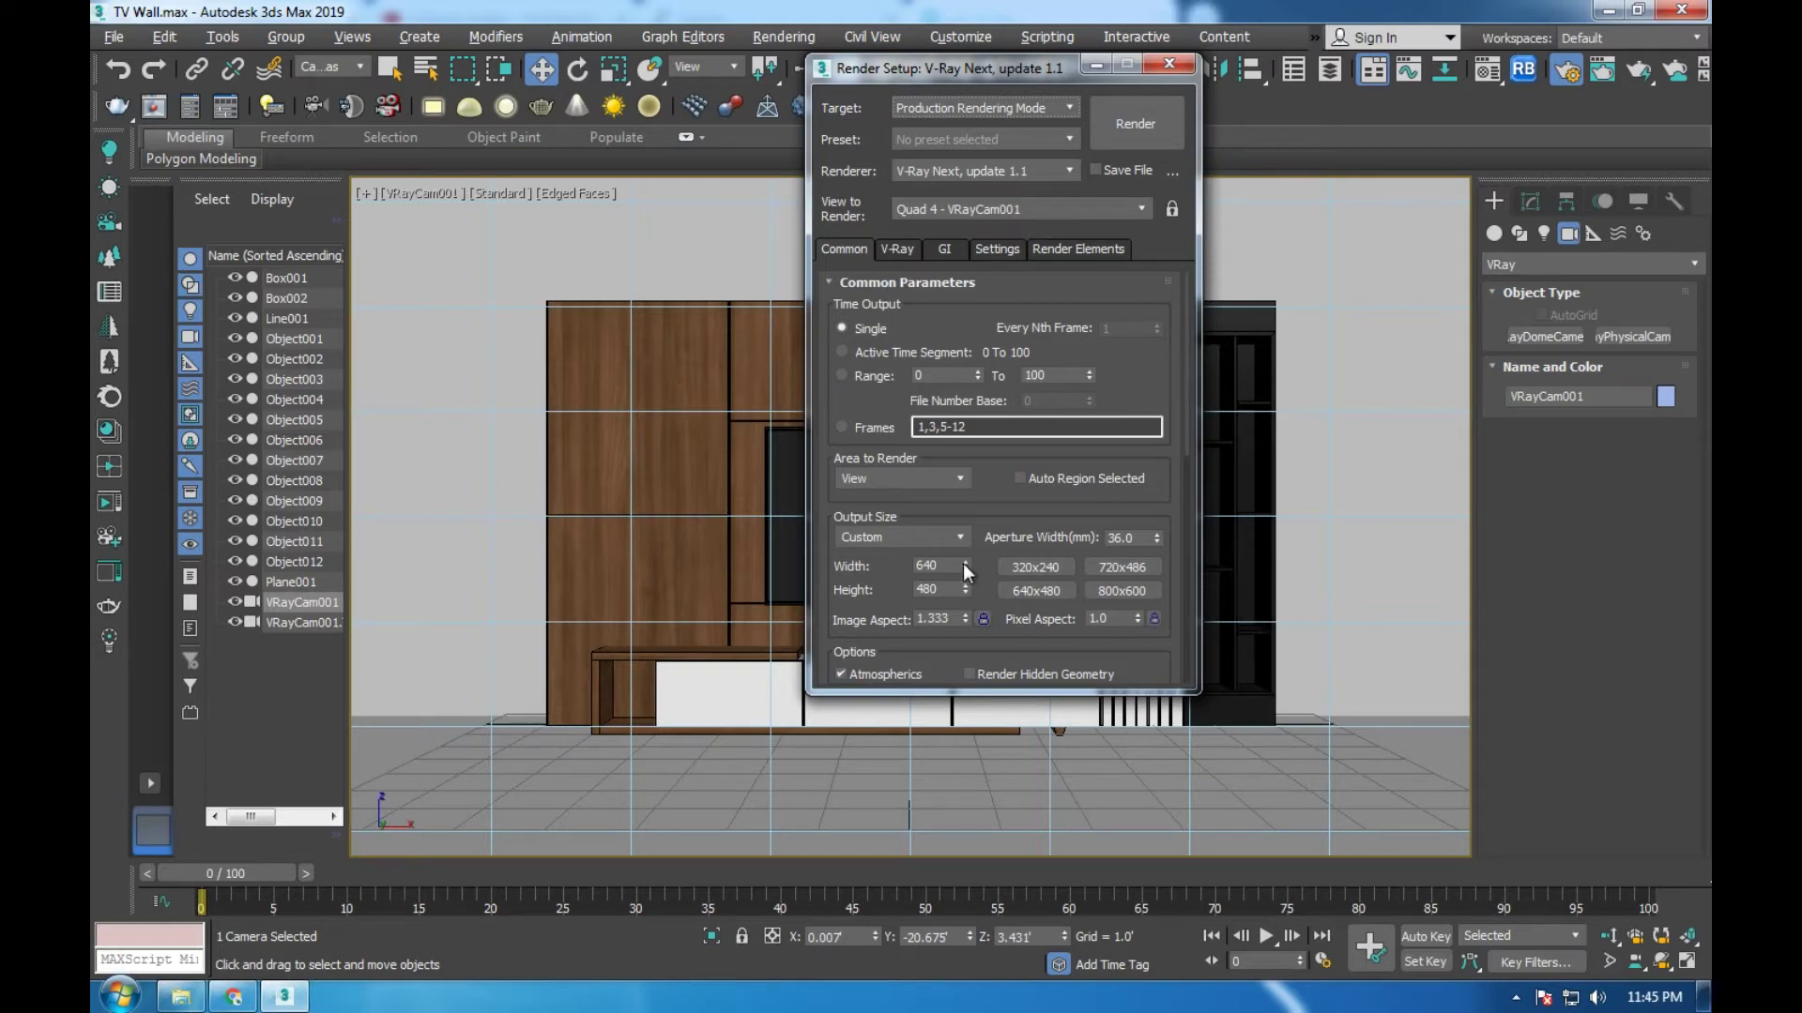
Set the Custom render output to 1920 × 1080 and lock the image aspect at 1.77778
click(892, 543)
click(908, 522)
double_click(919, 567)
text(1920)
key(Tab)
text(1)
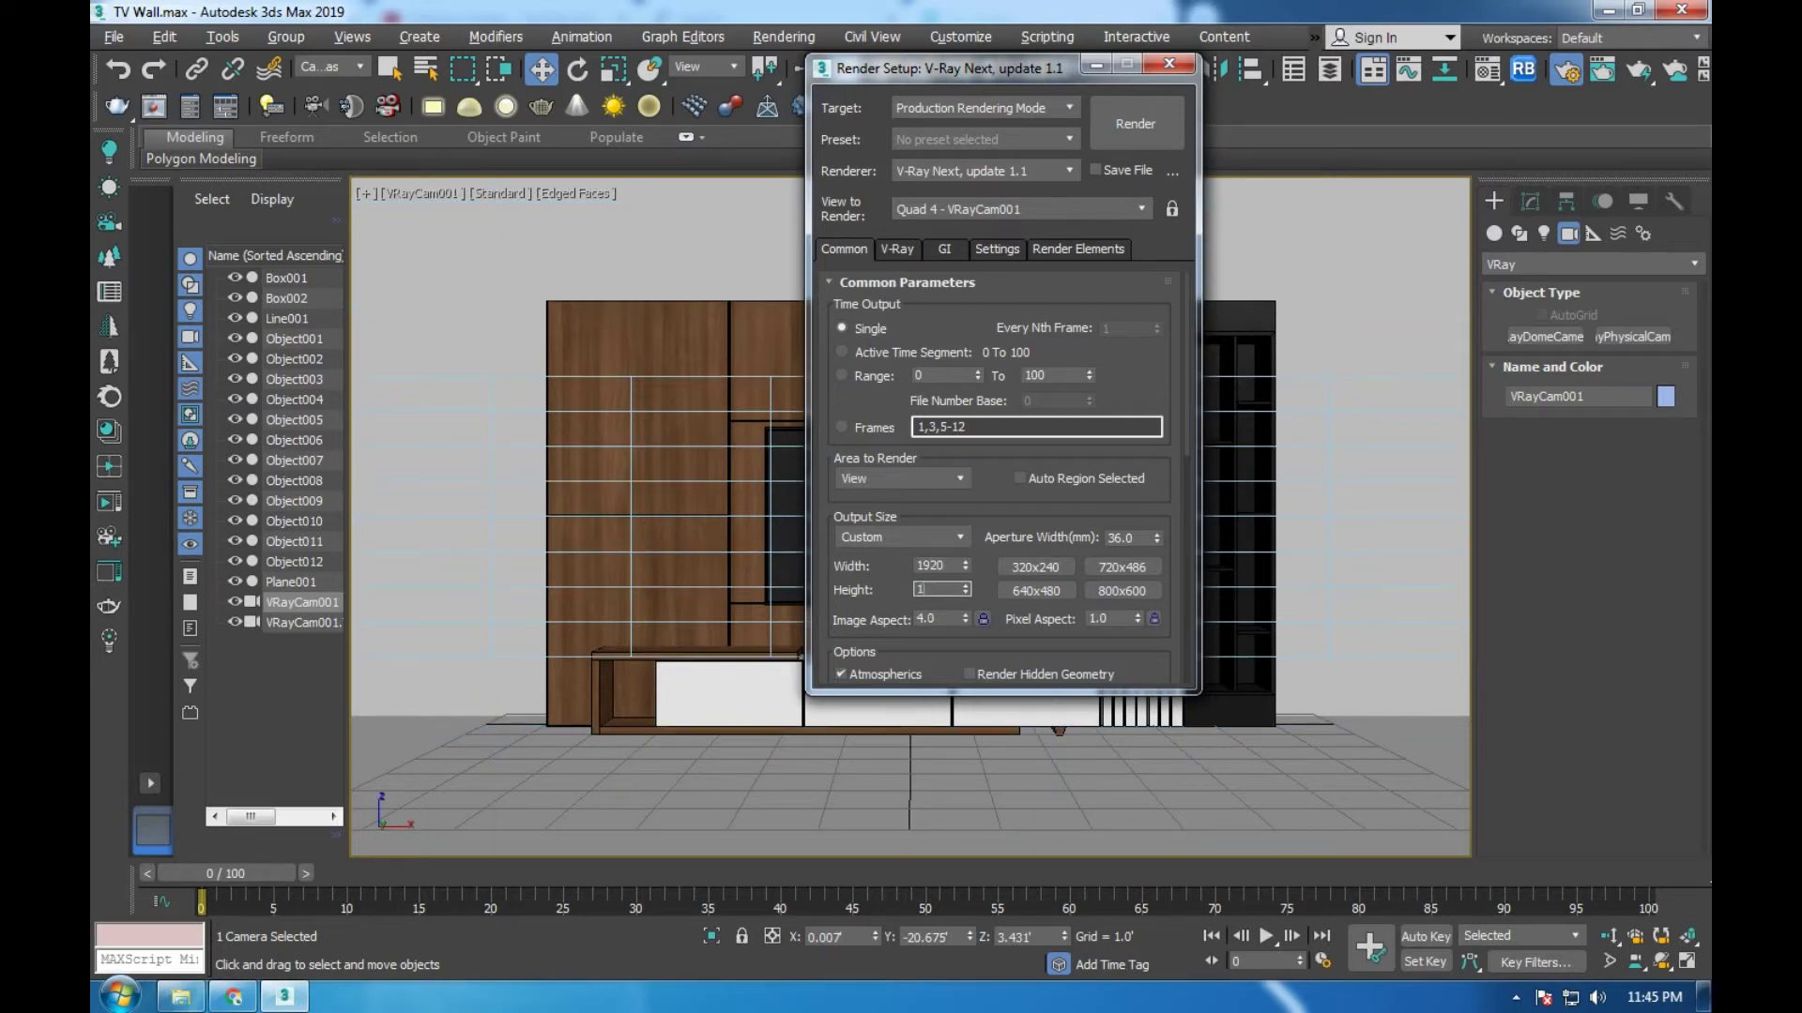
text(080)
key(Return)
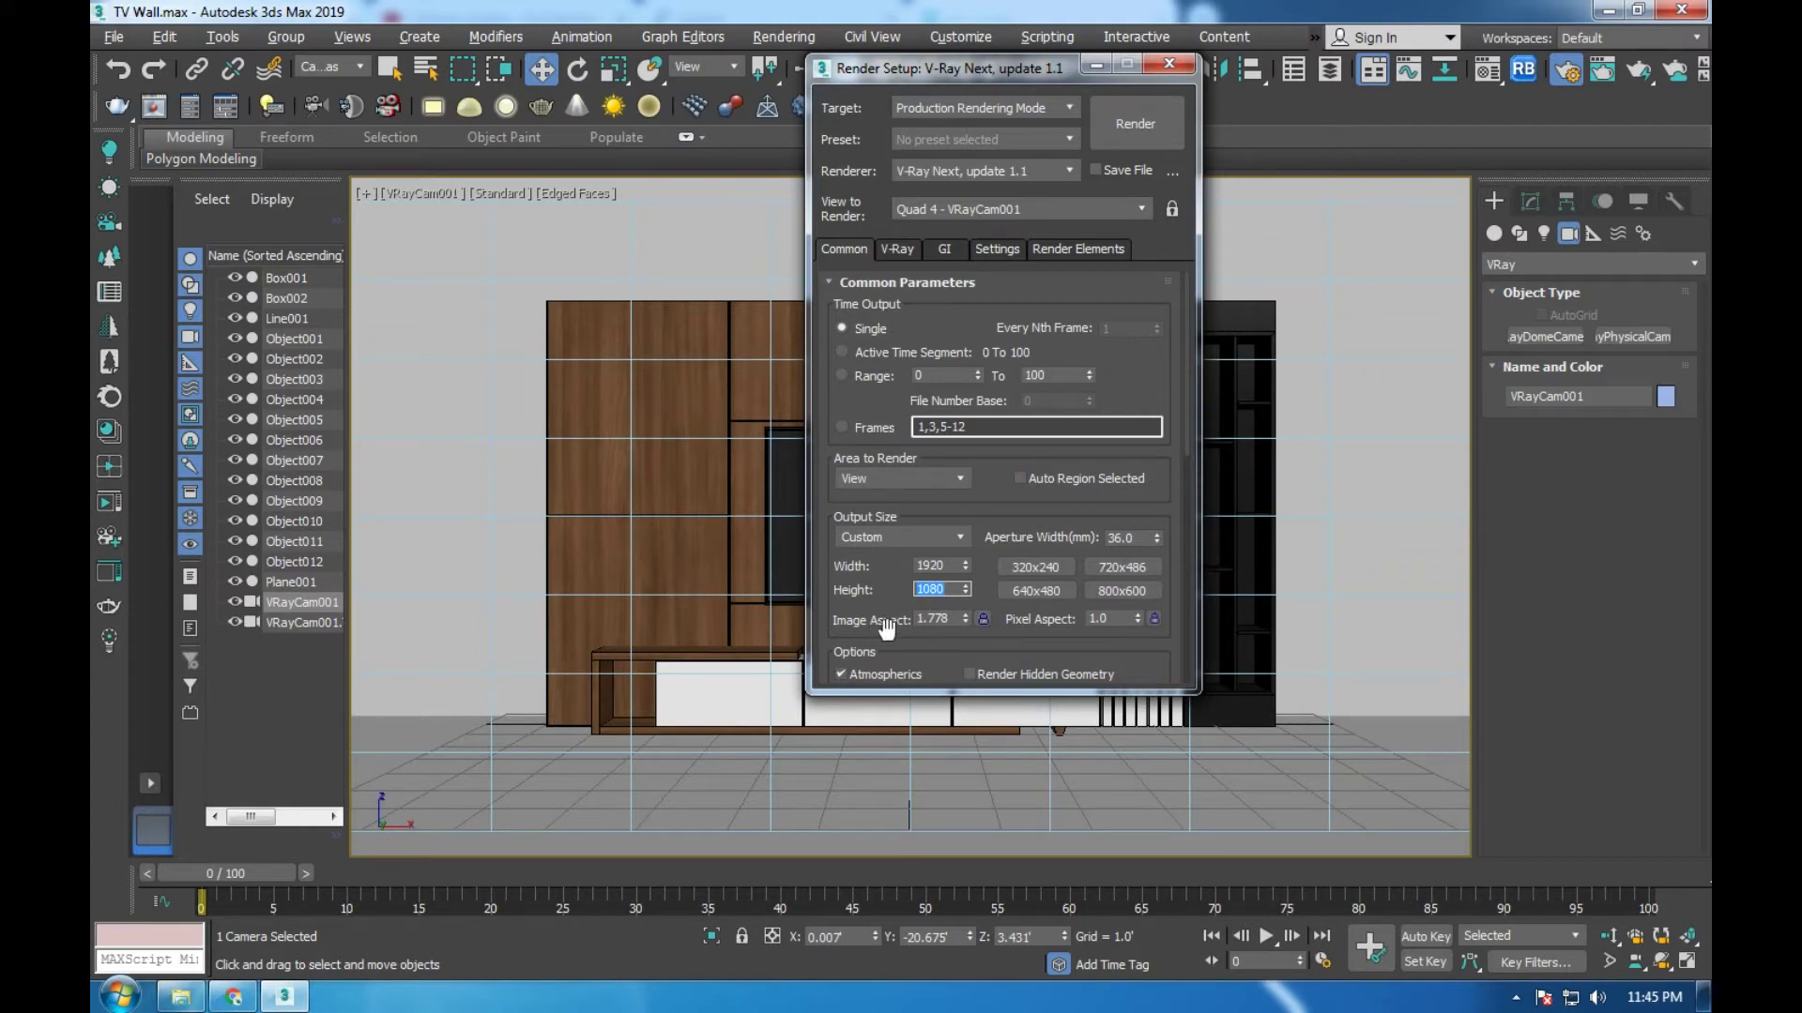
click(982, 620)
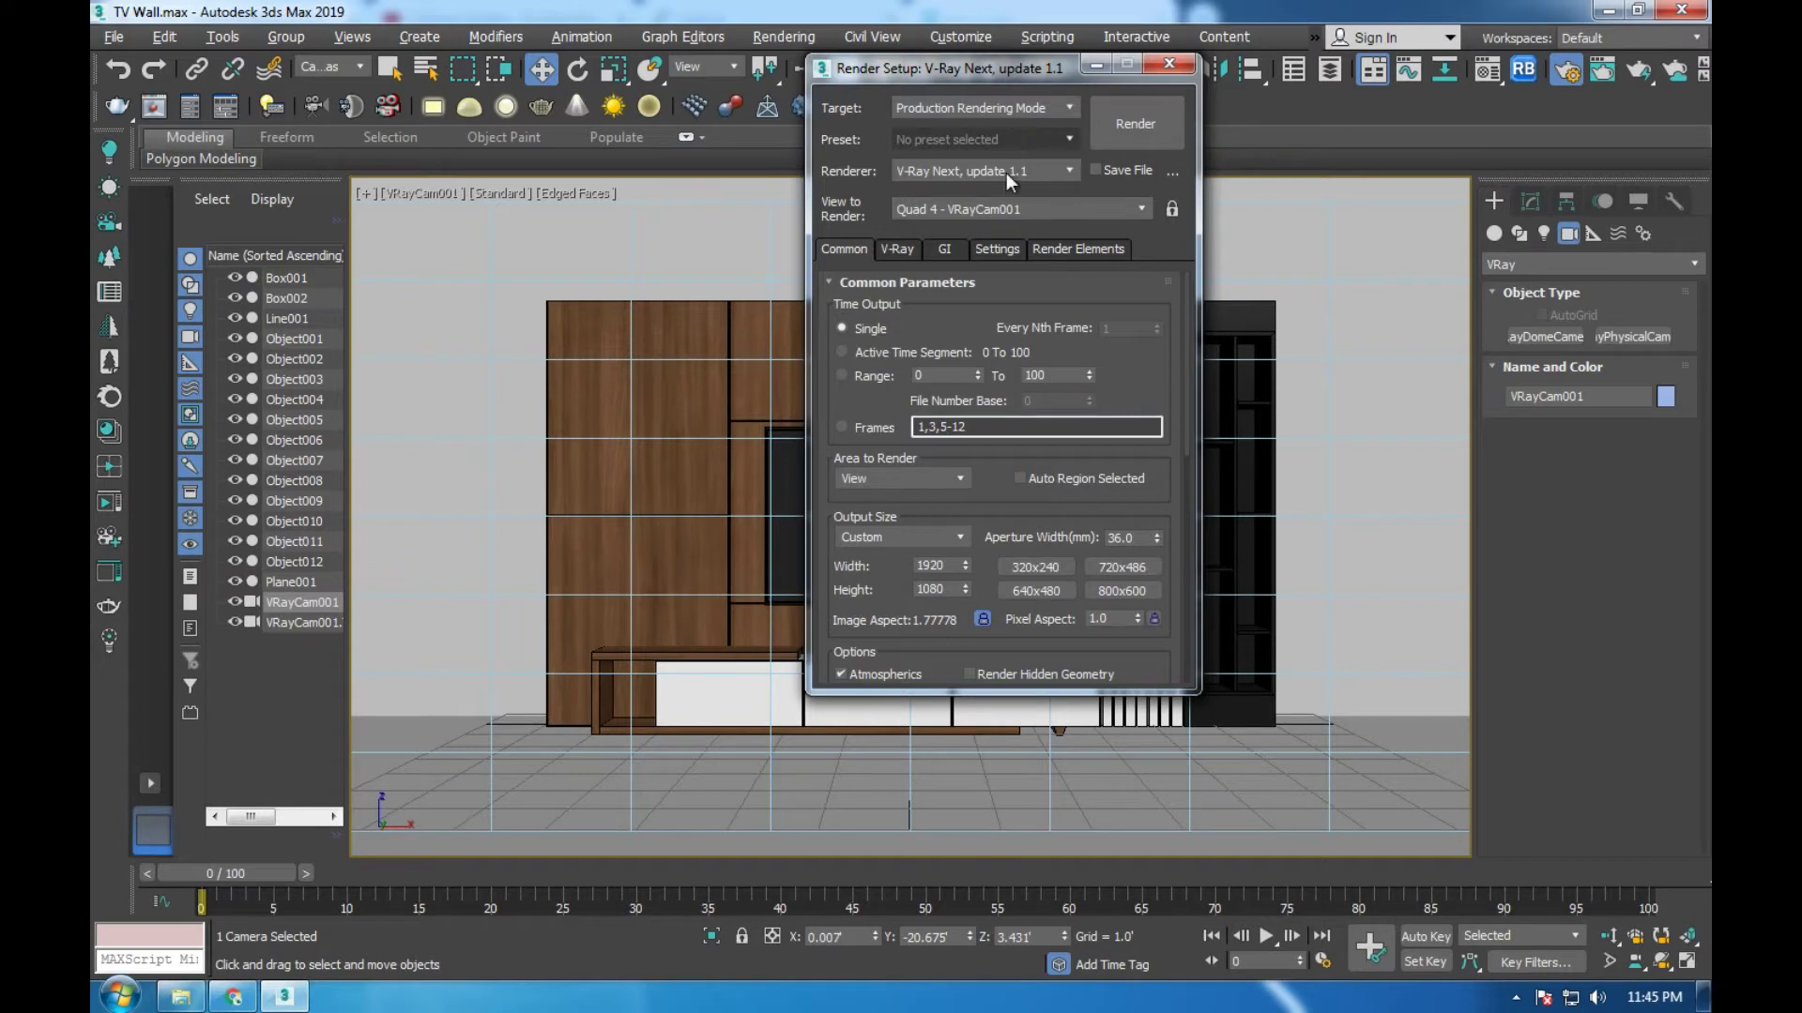
click(907, 249)
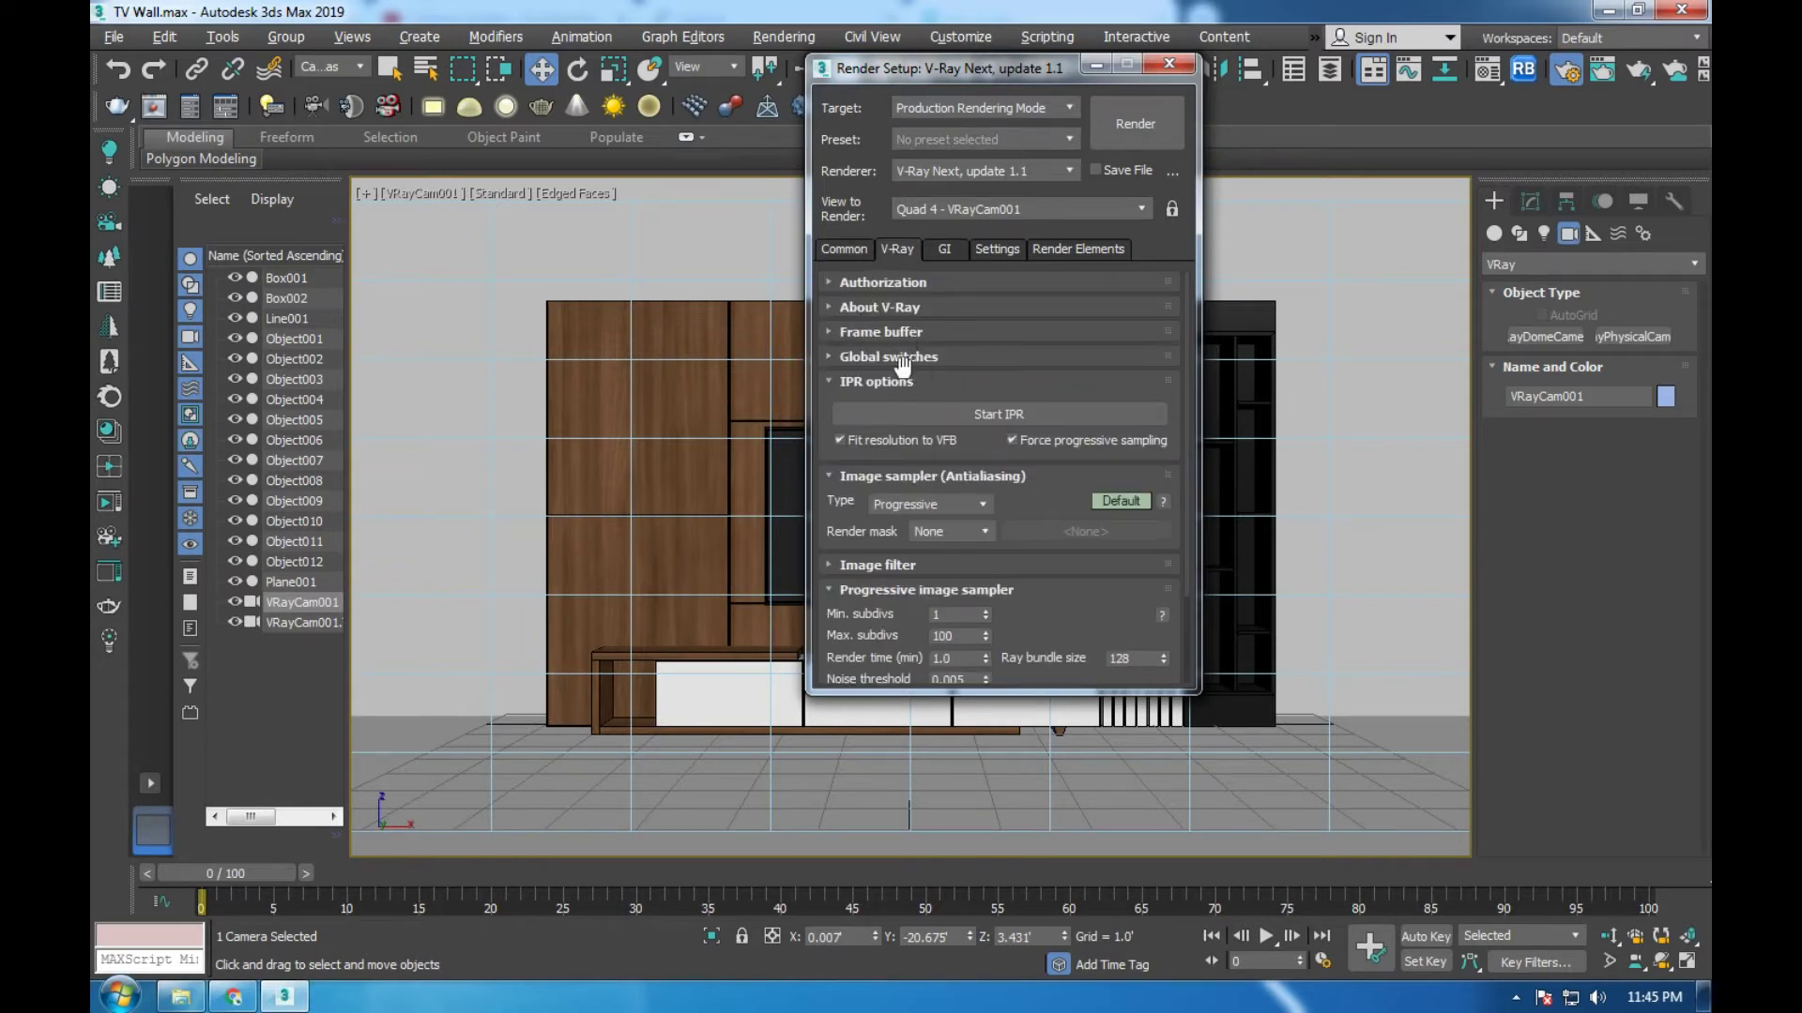
Review the V-Ray Frame buffer, Global switches and IPR rollouts, folding each closed unchanged
click(912, 382)
click(925, 407)
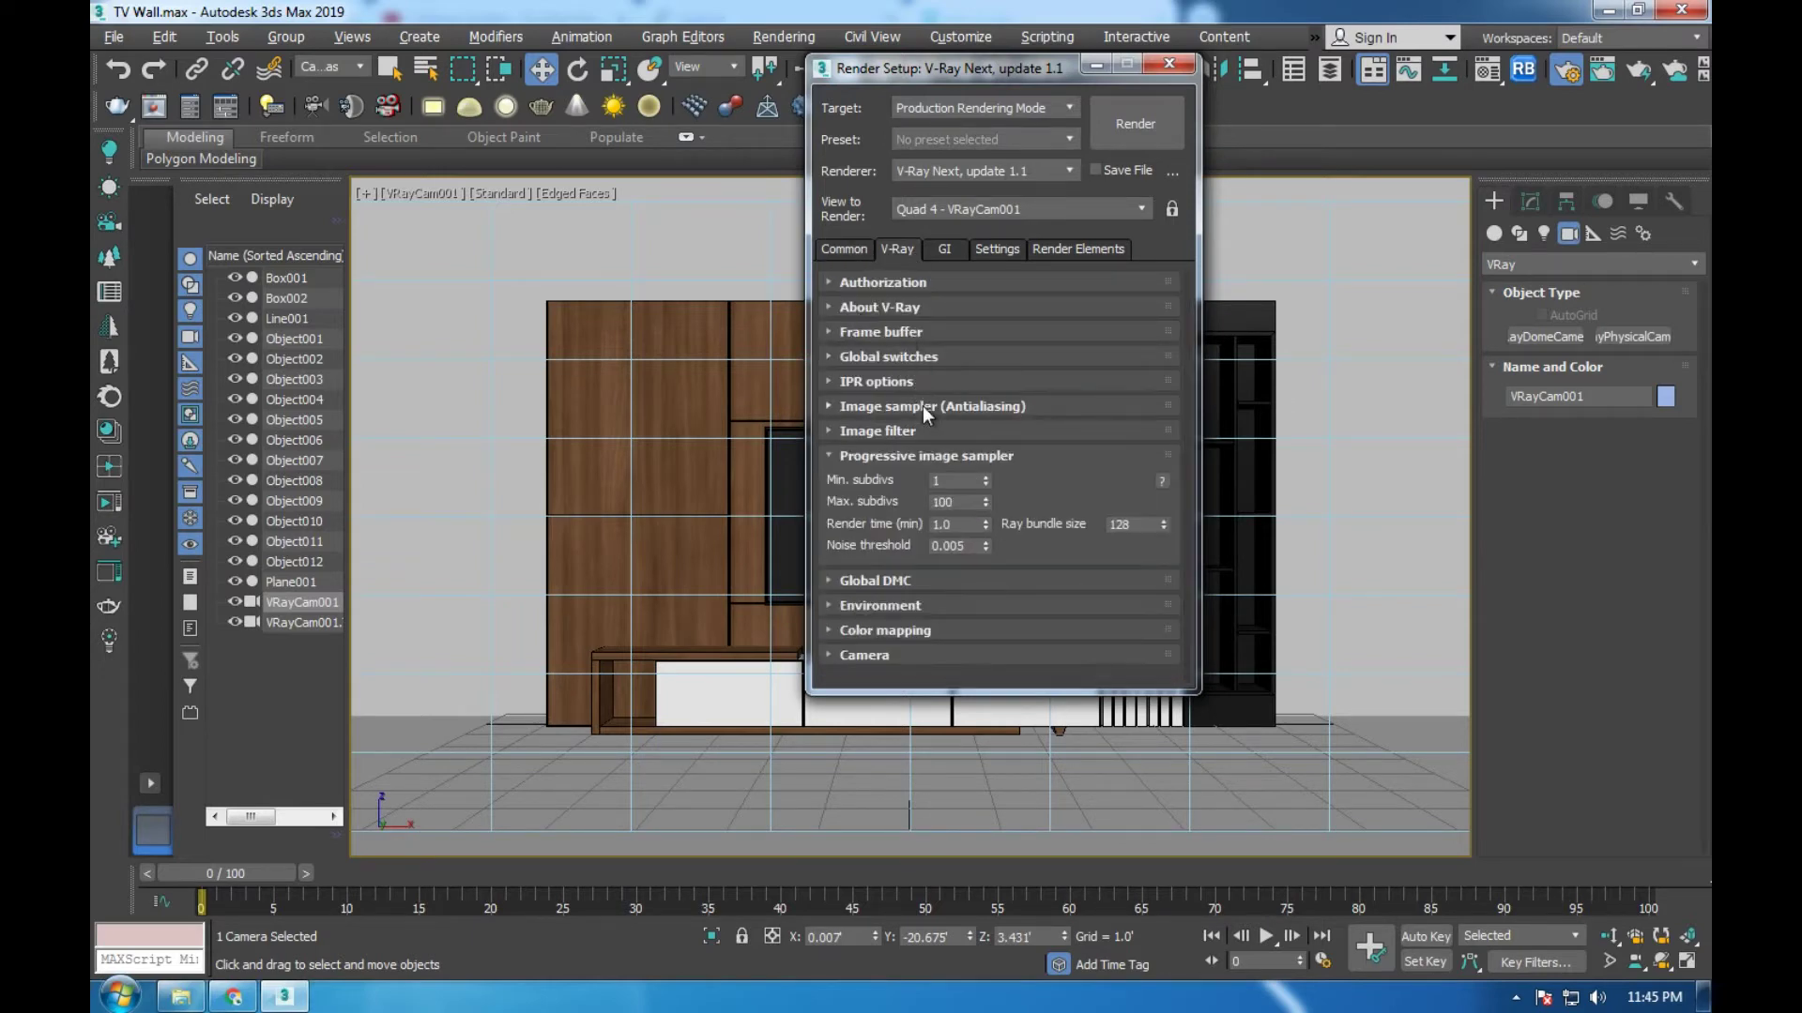
click(926, 457)
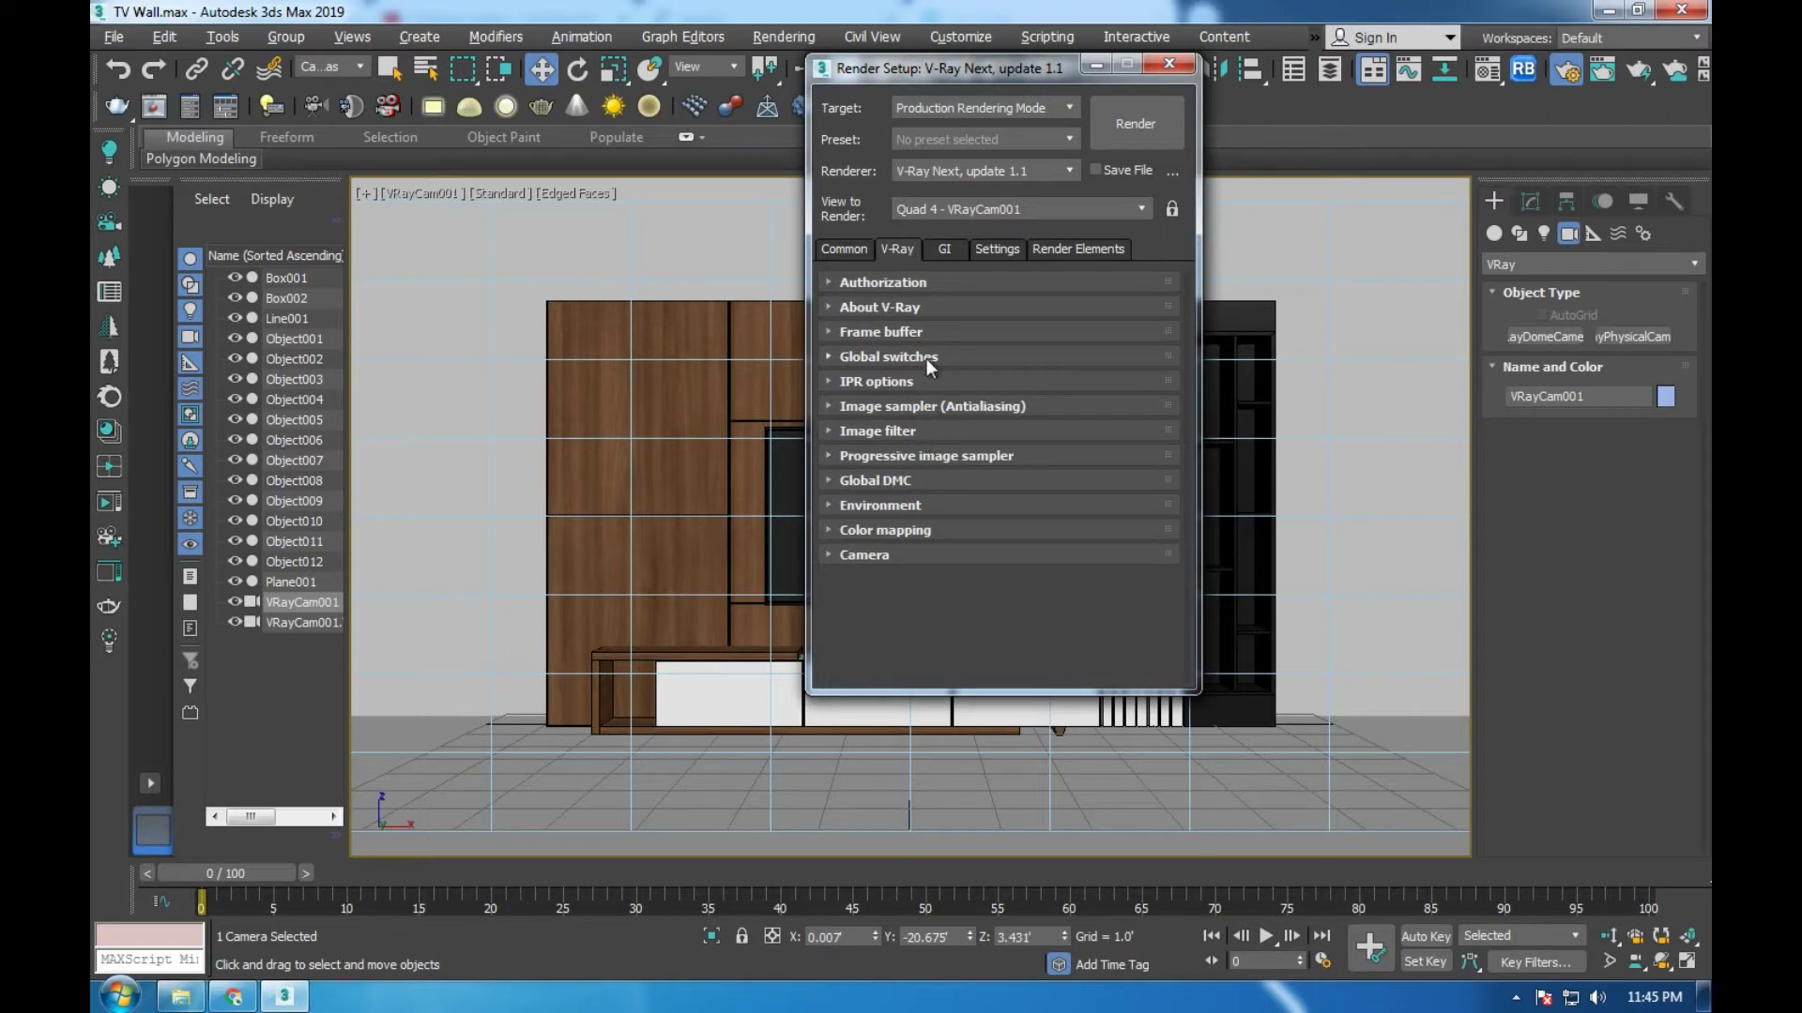
click(909, 329)
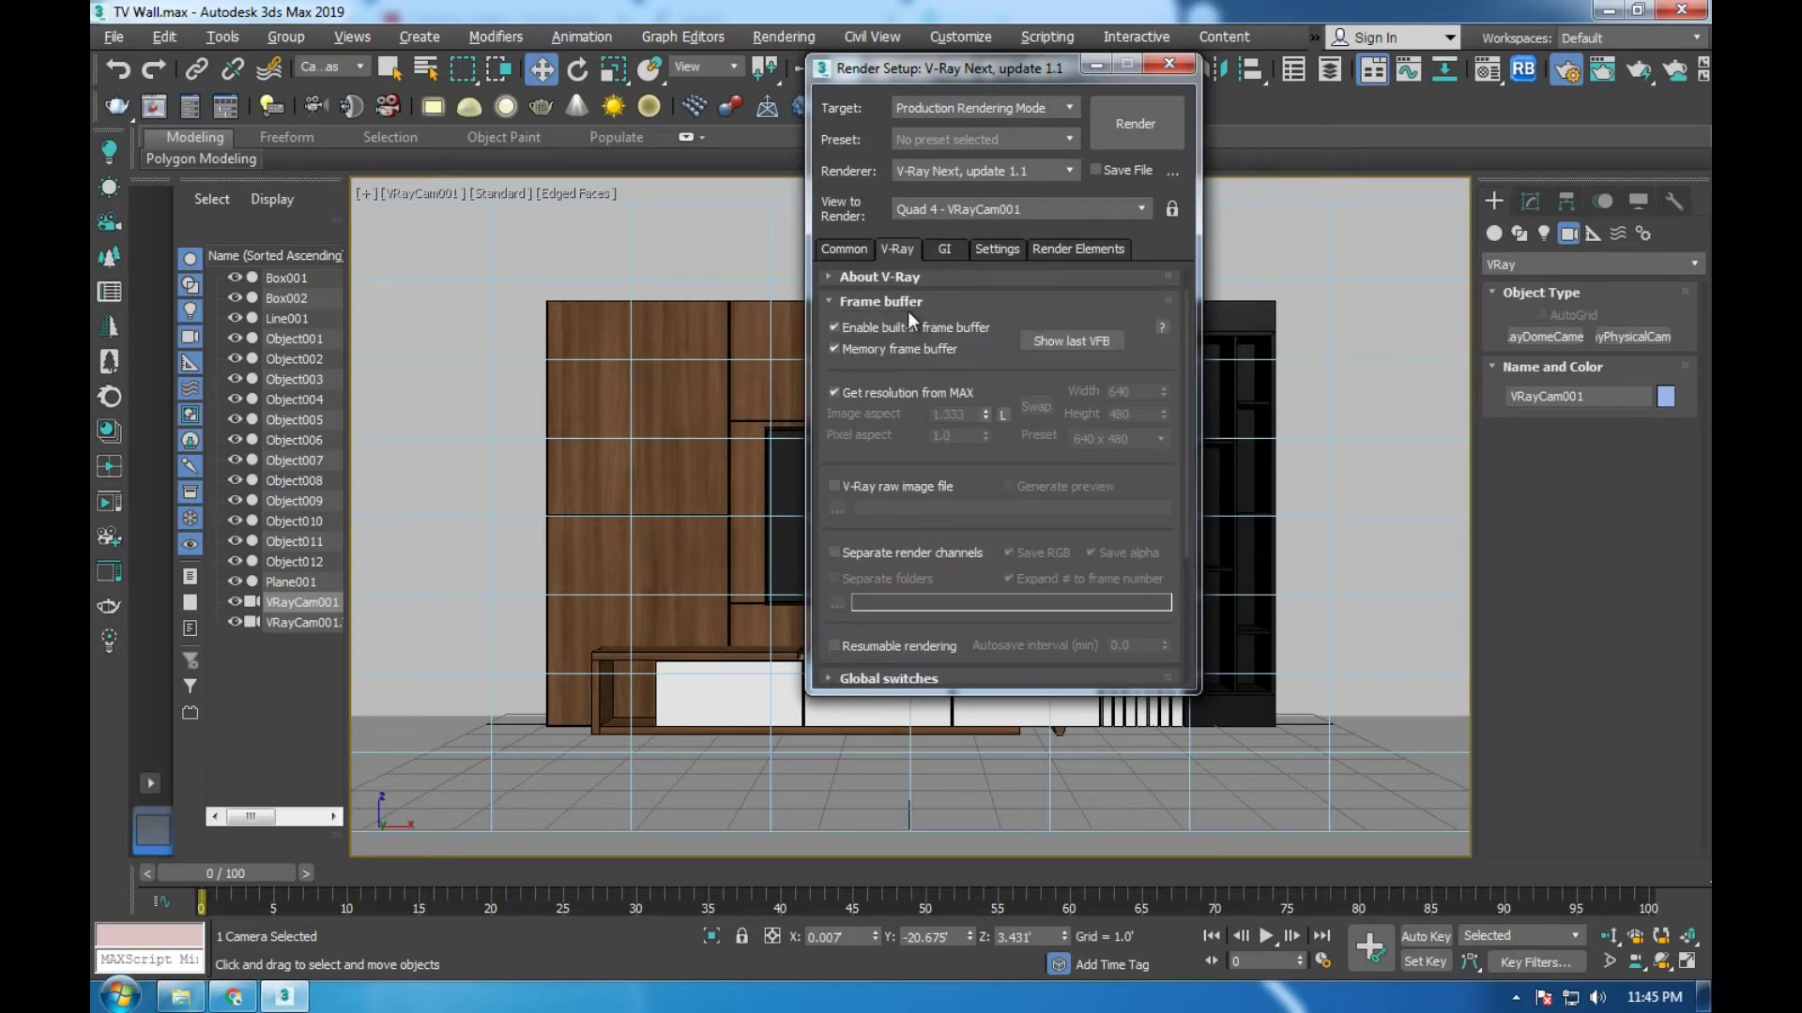
click(906, 302)
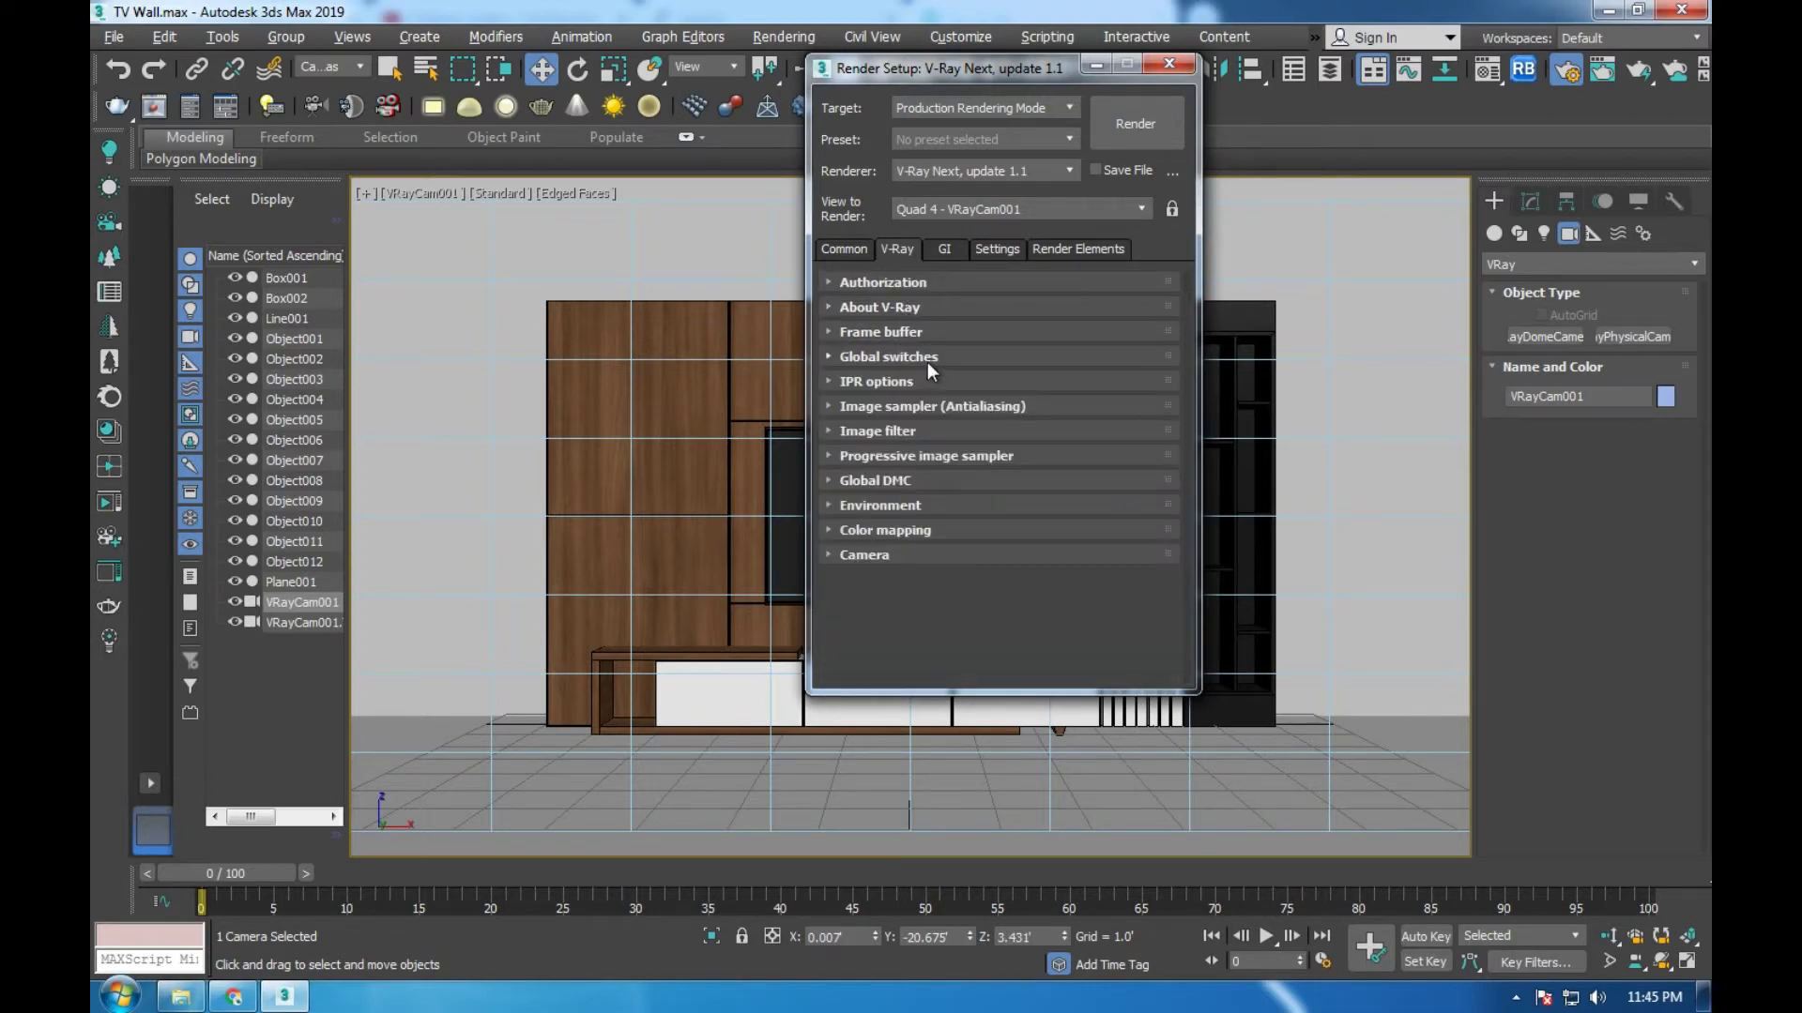
click(885, 359)
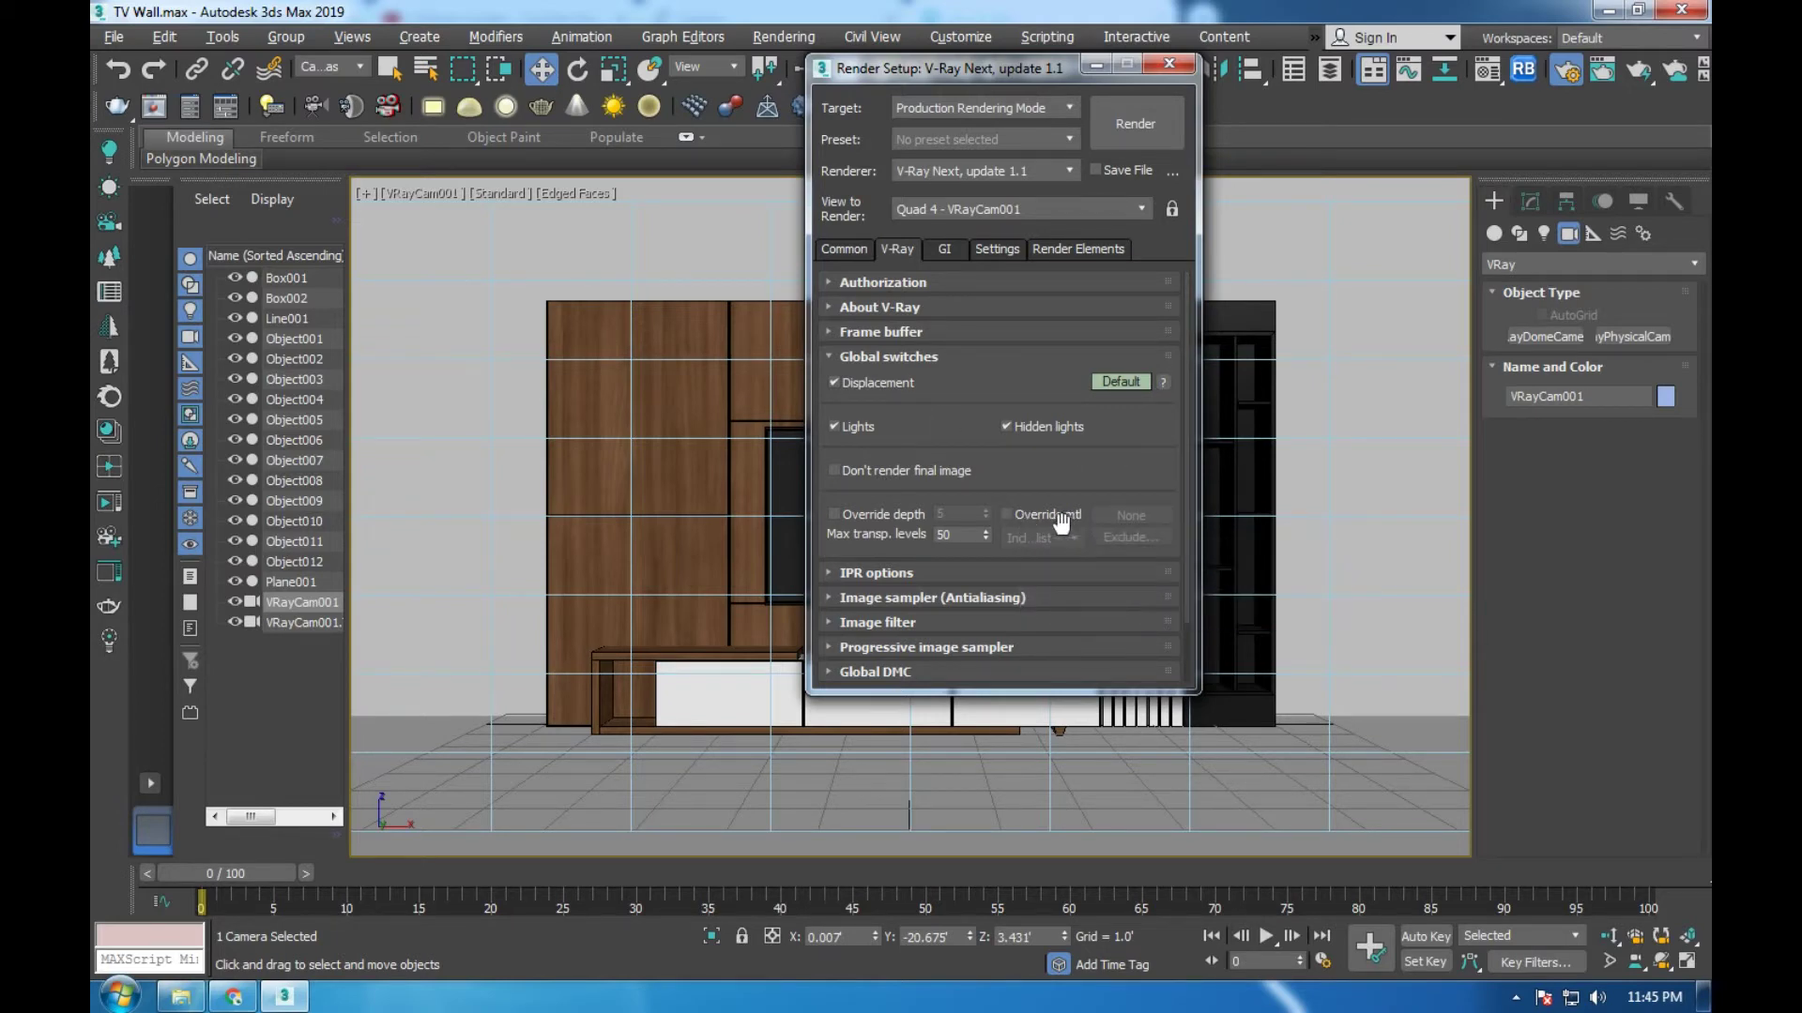
click(940, 355)
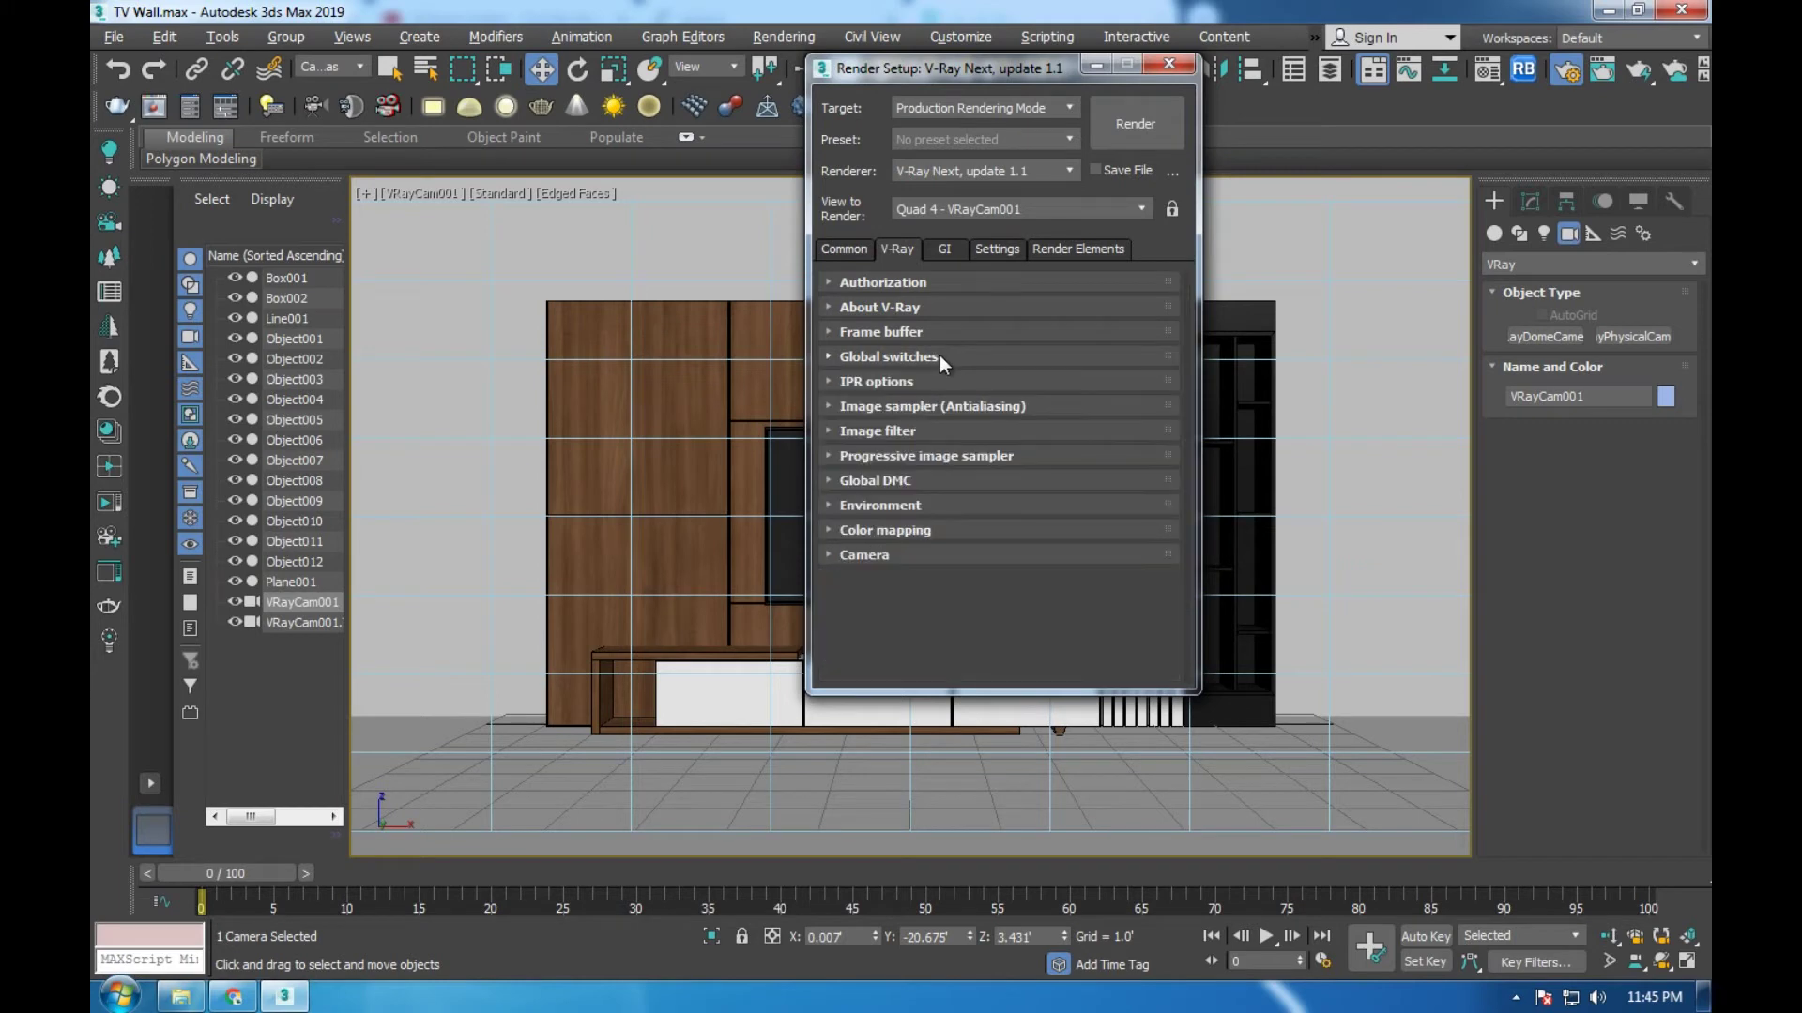
click(909, 383)
click(908, 381)
Switch the V-Ray image sampler type to Bucket, keeping the noise threshold at 0.01
click(903, 409)
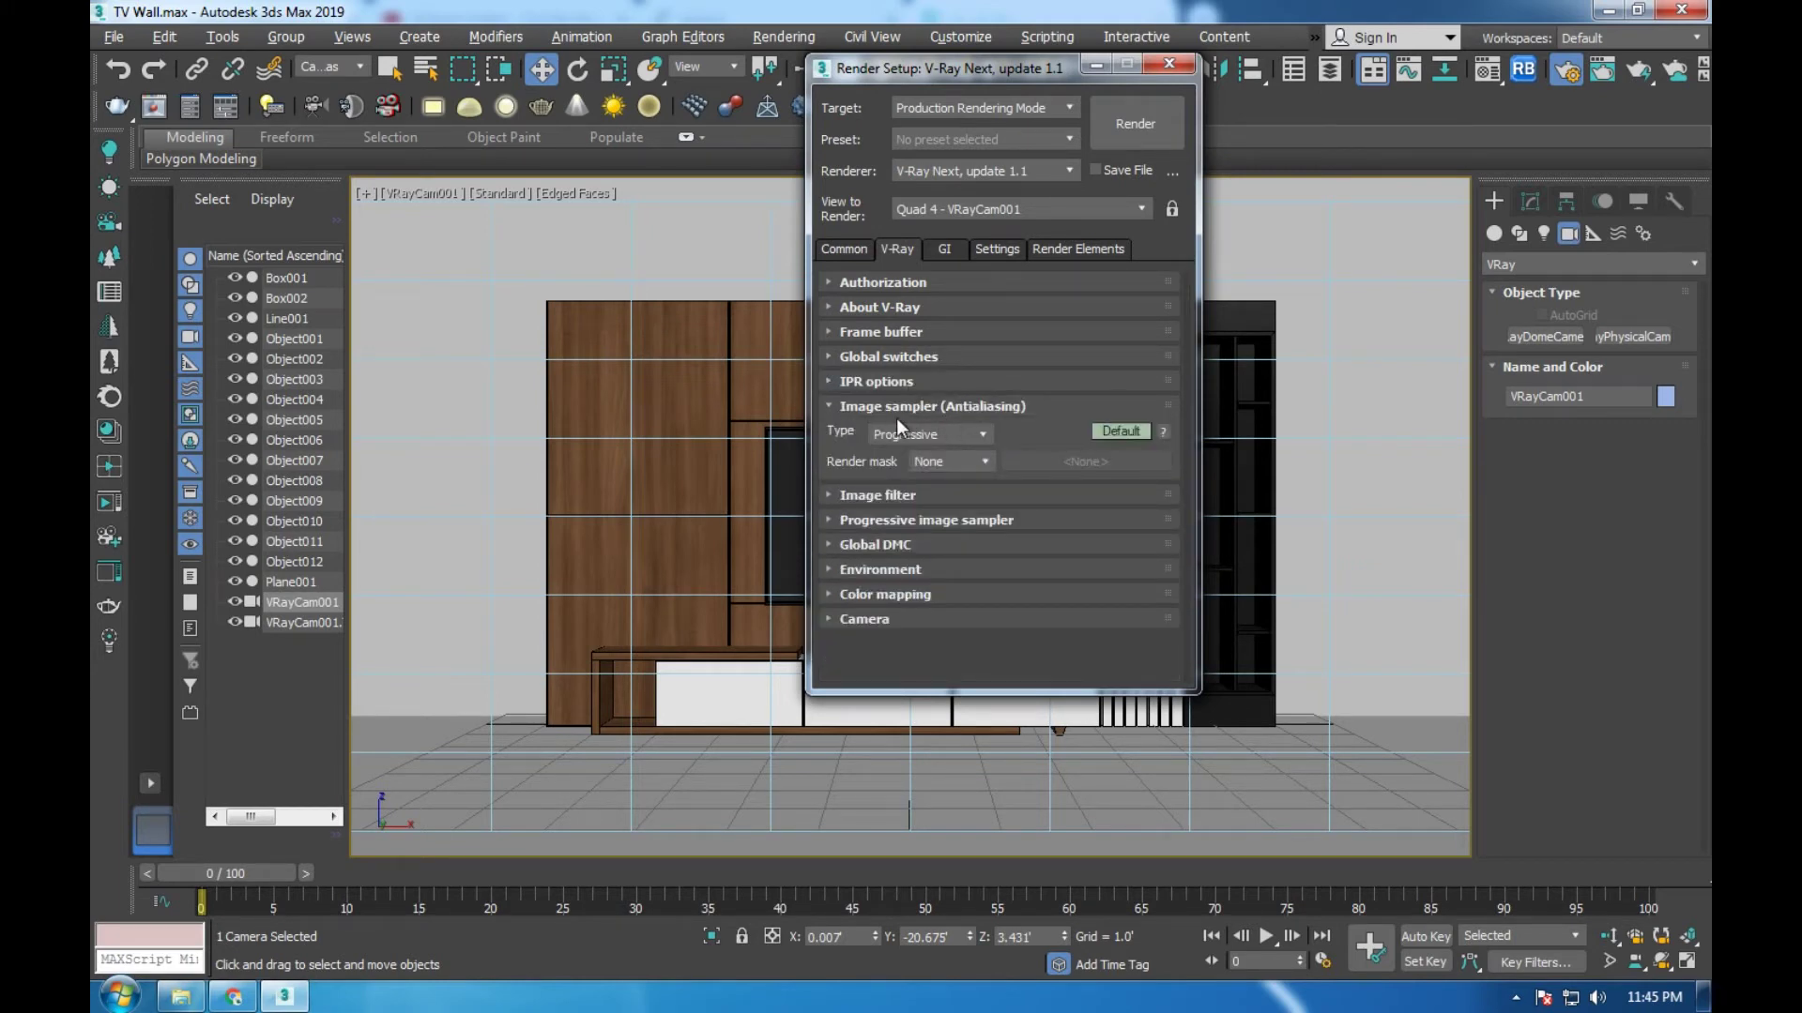
click(970, 438)
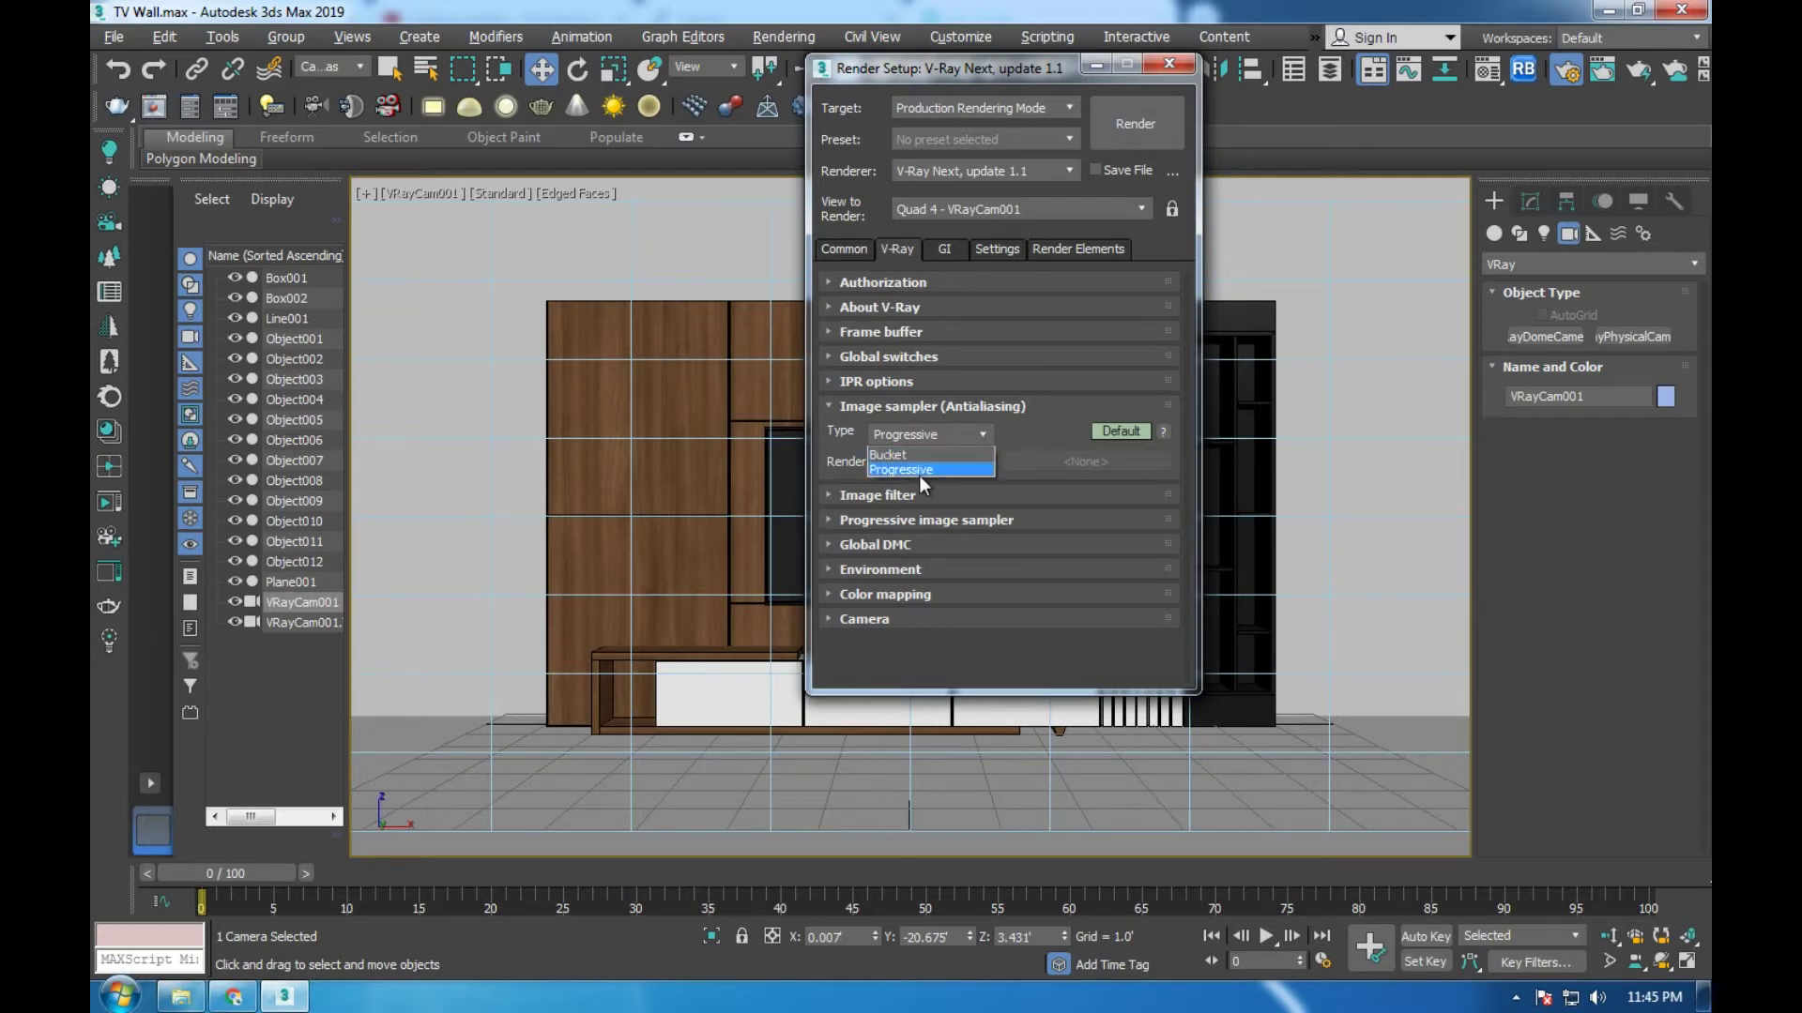
click(914, 456)
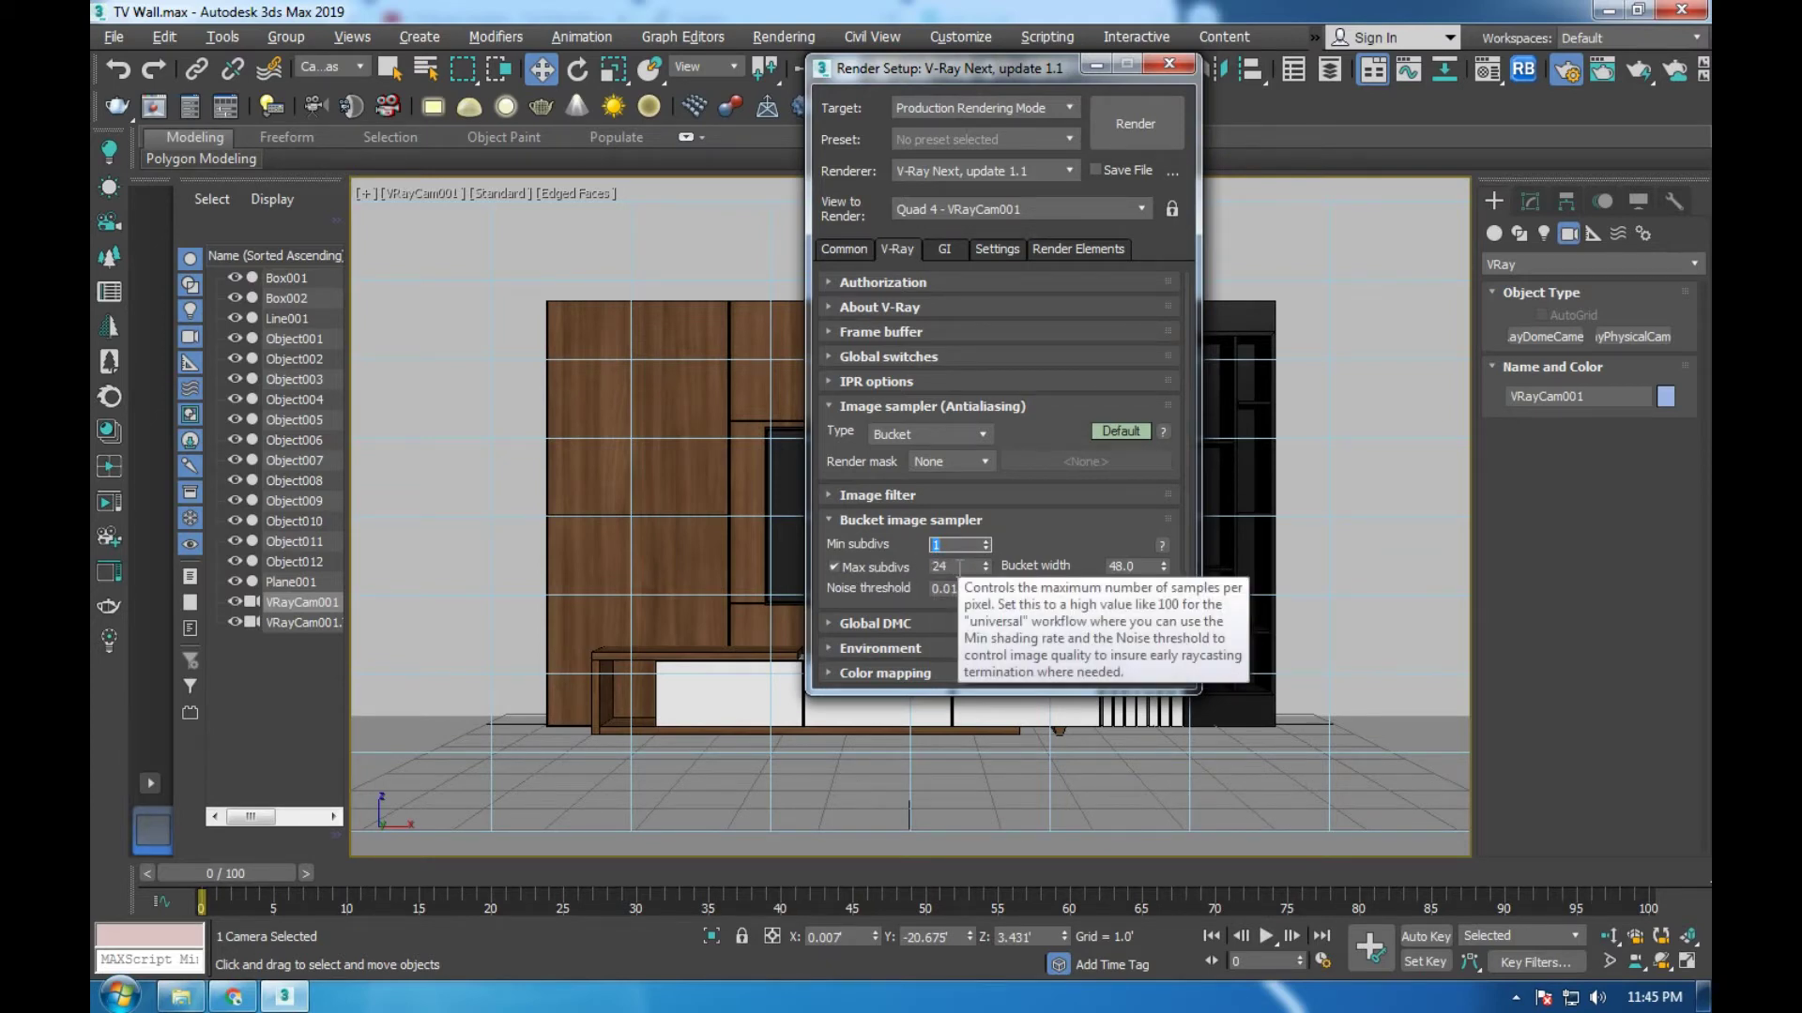
mouse_move(954, 588)
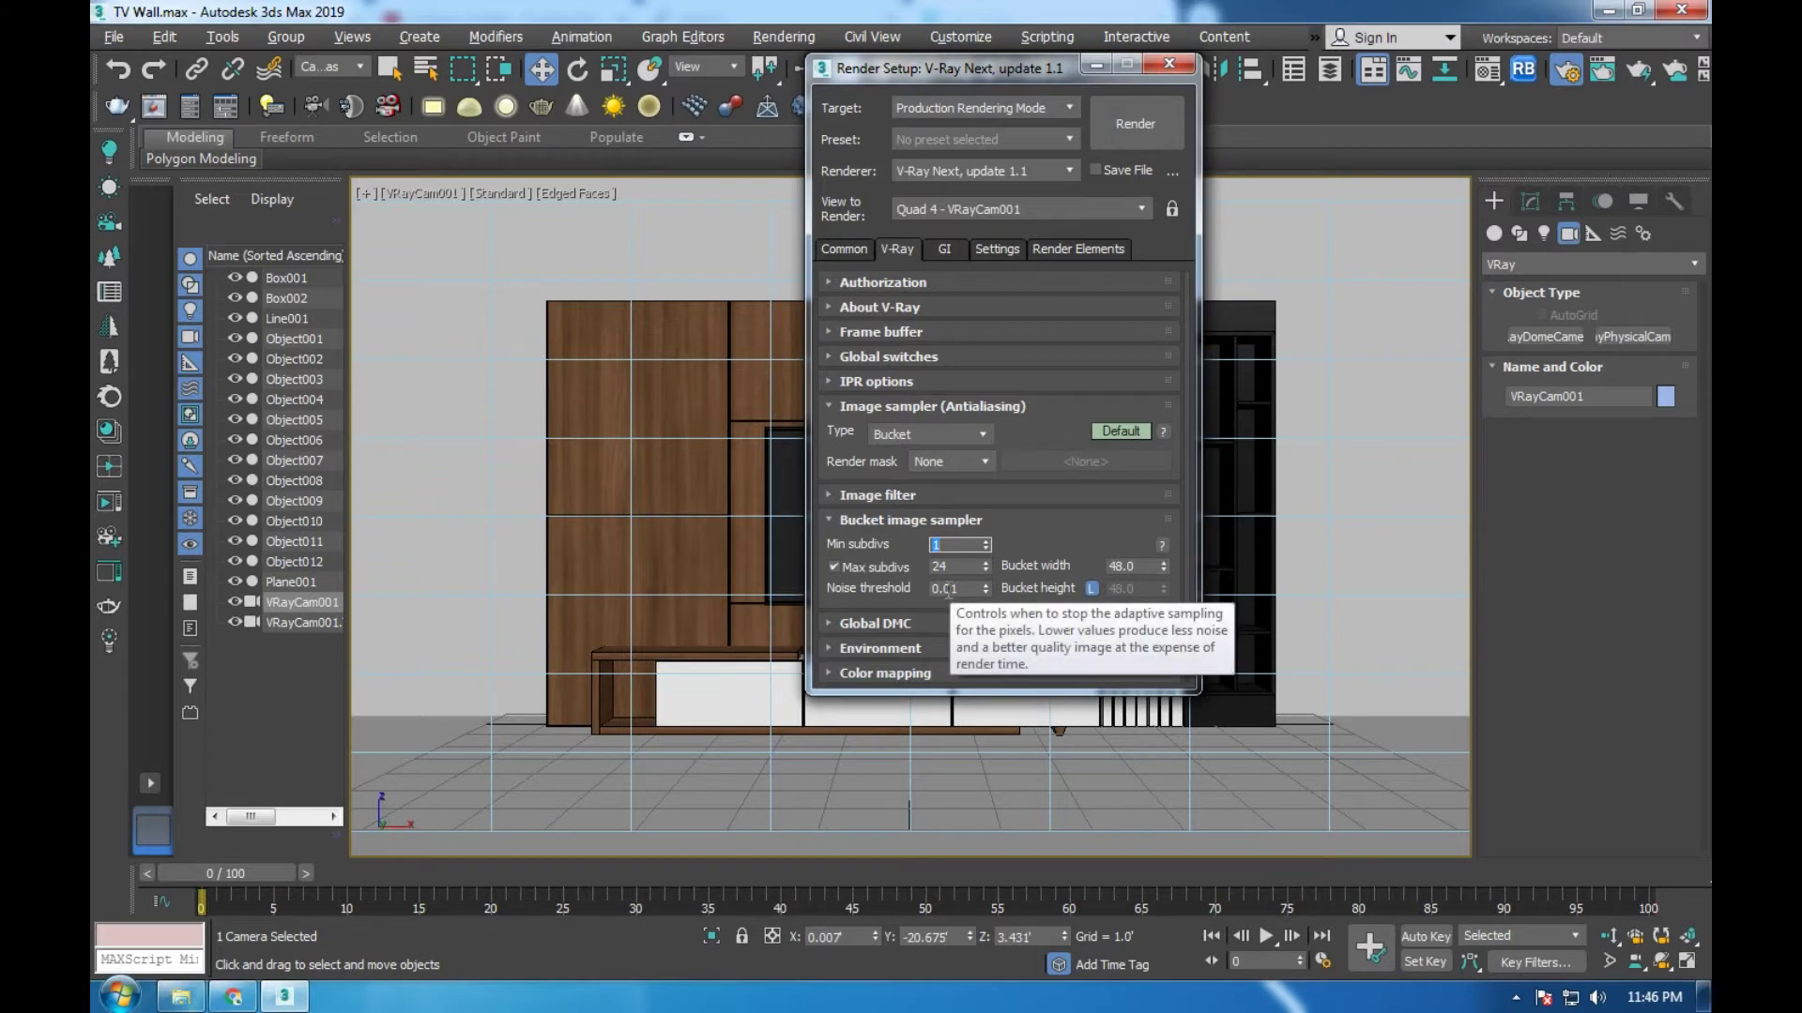
click(950, 589)
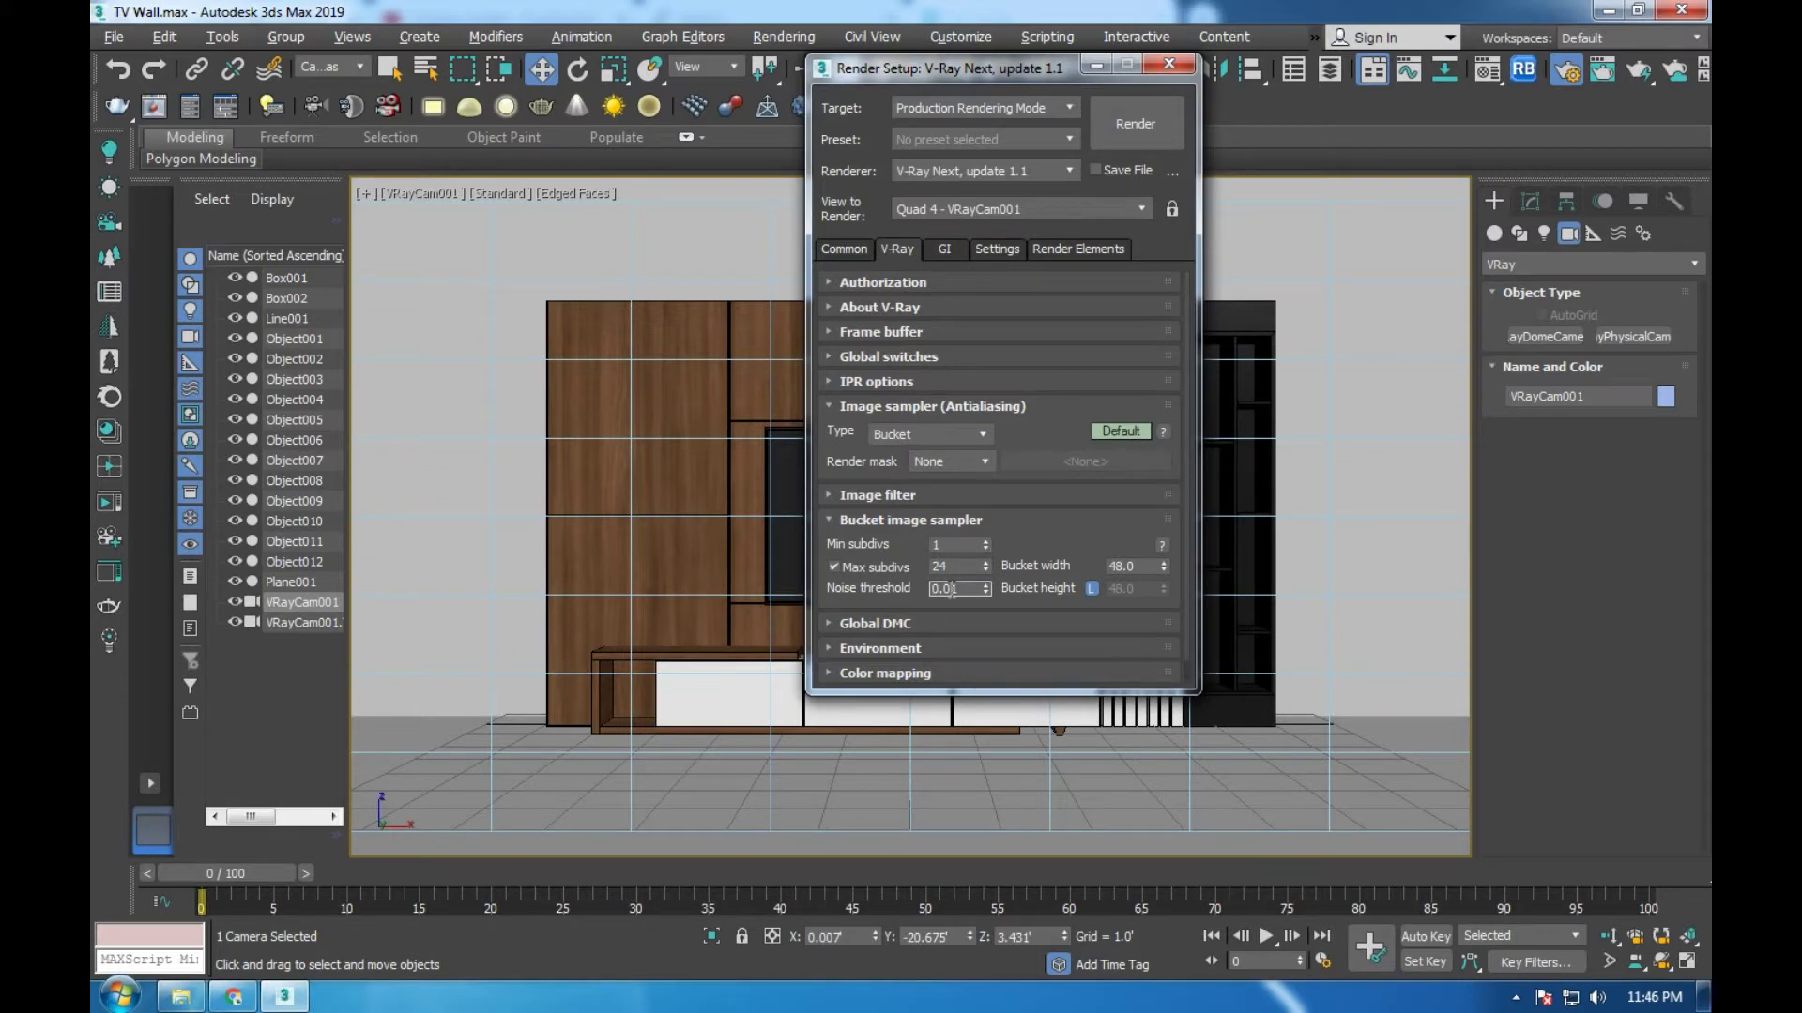
text(0)
key(BackSpace)
click(924, 518)
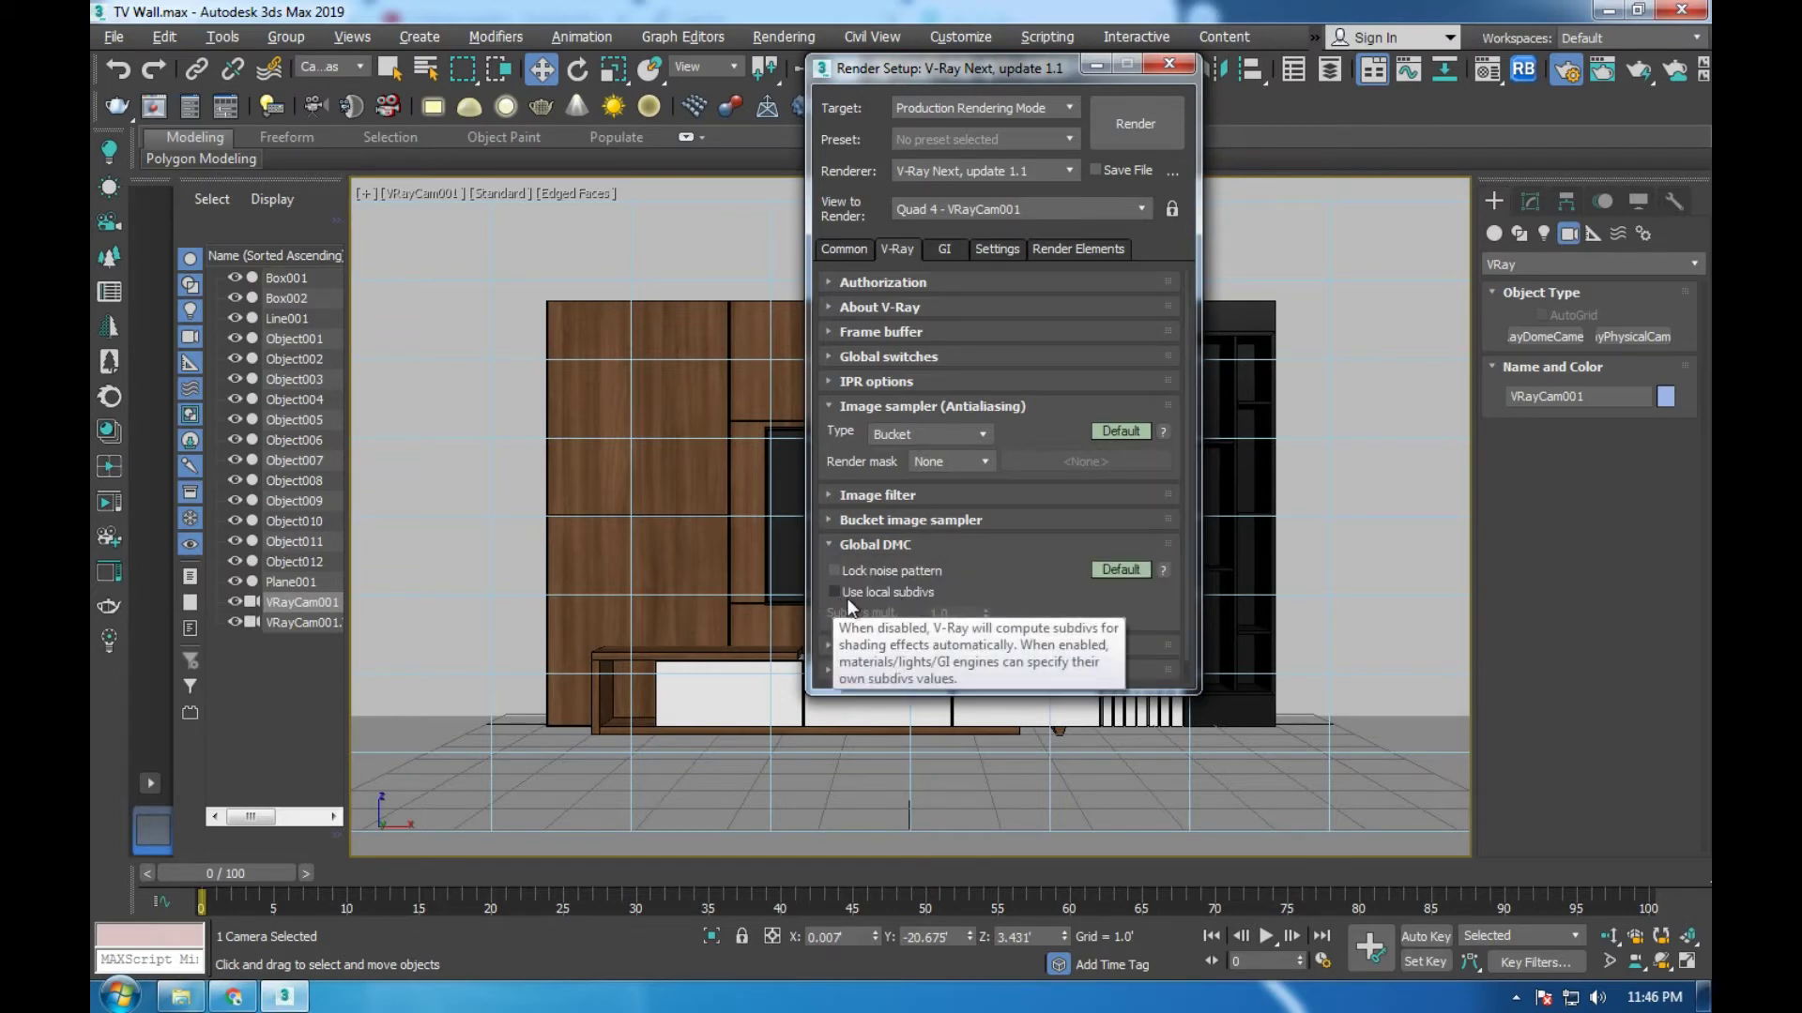
Turn on Use local subdivs in V-Ray's Global DMC settings
click(850, 595)
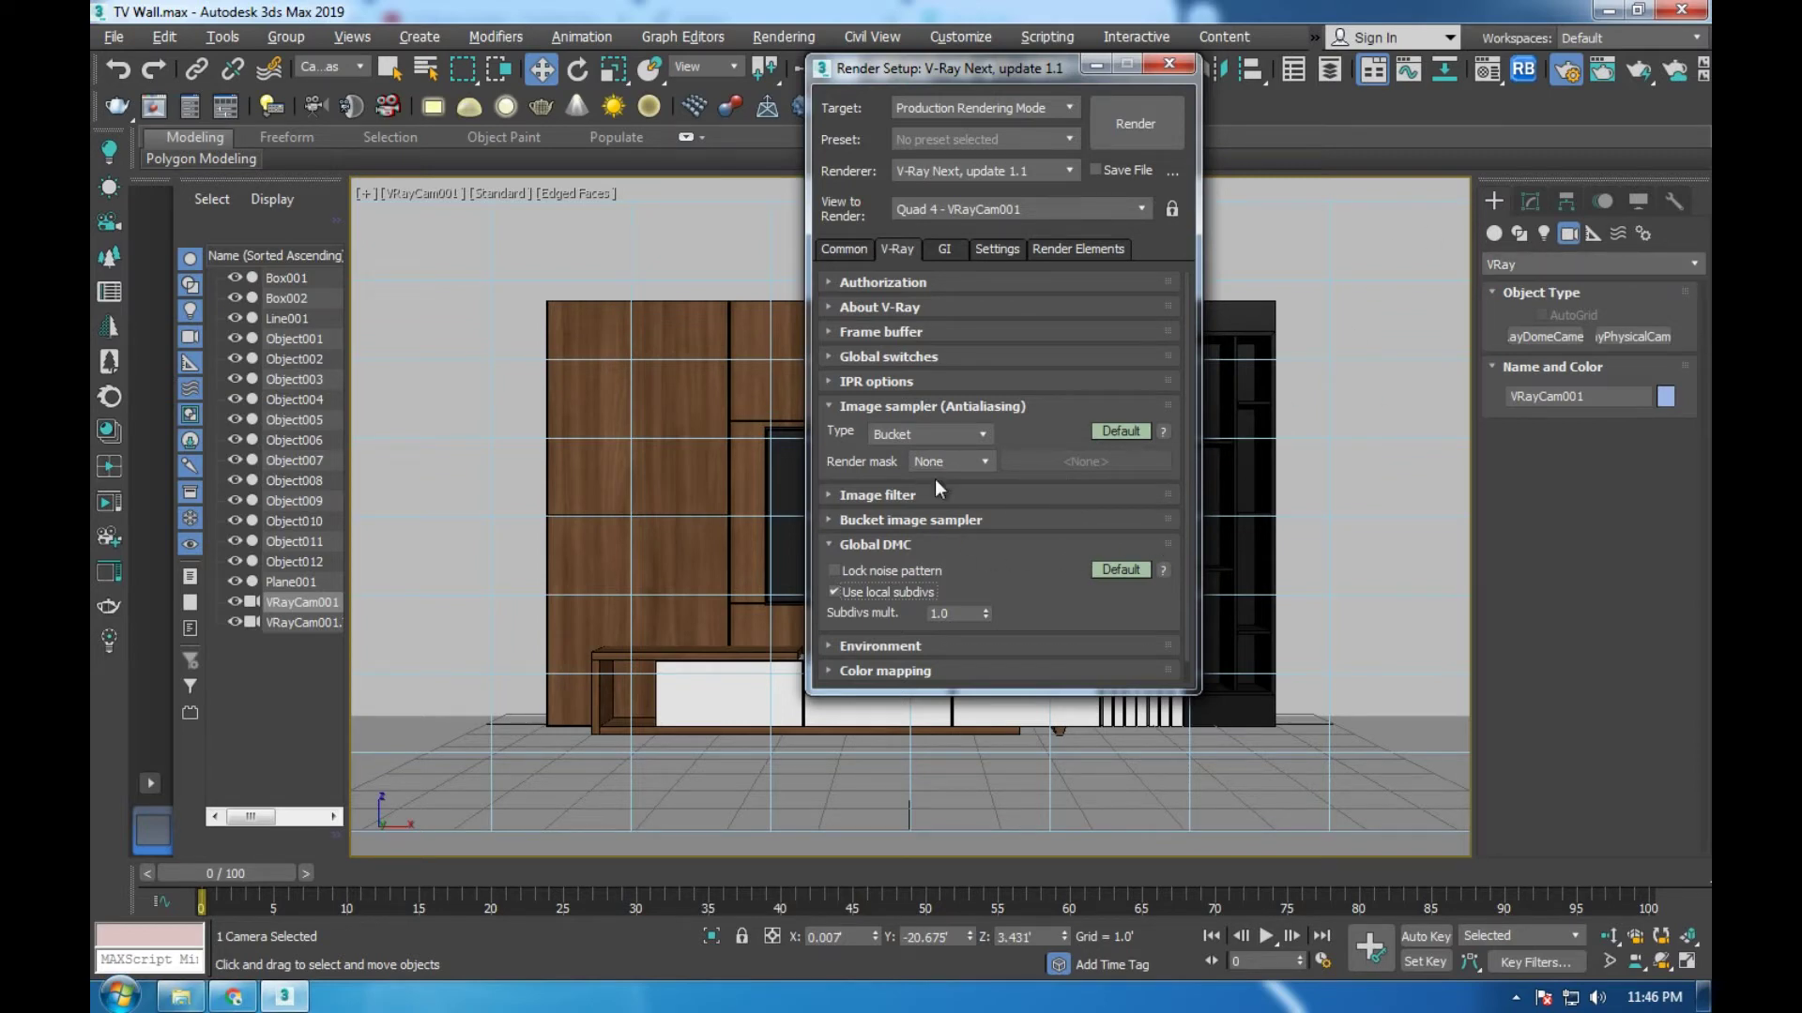
click(921, 543)
click(923, 567)
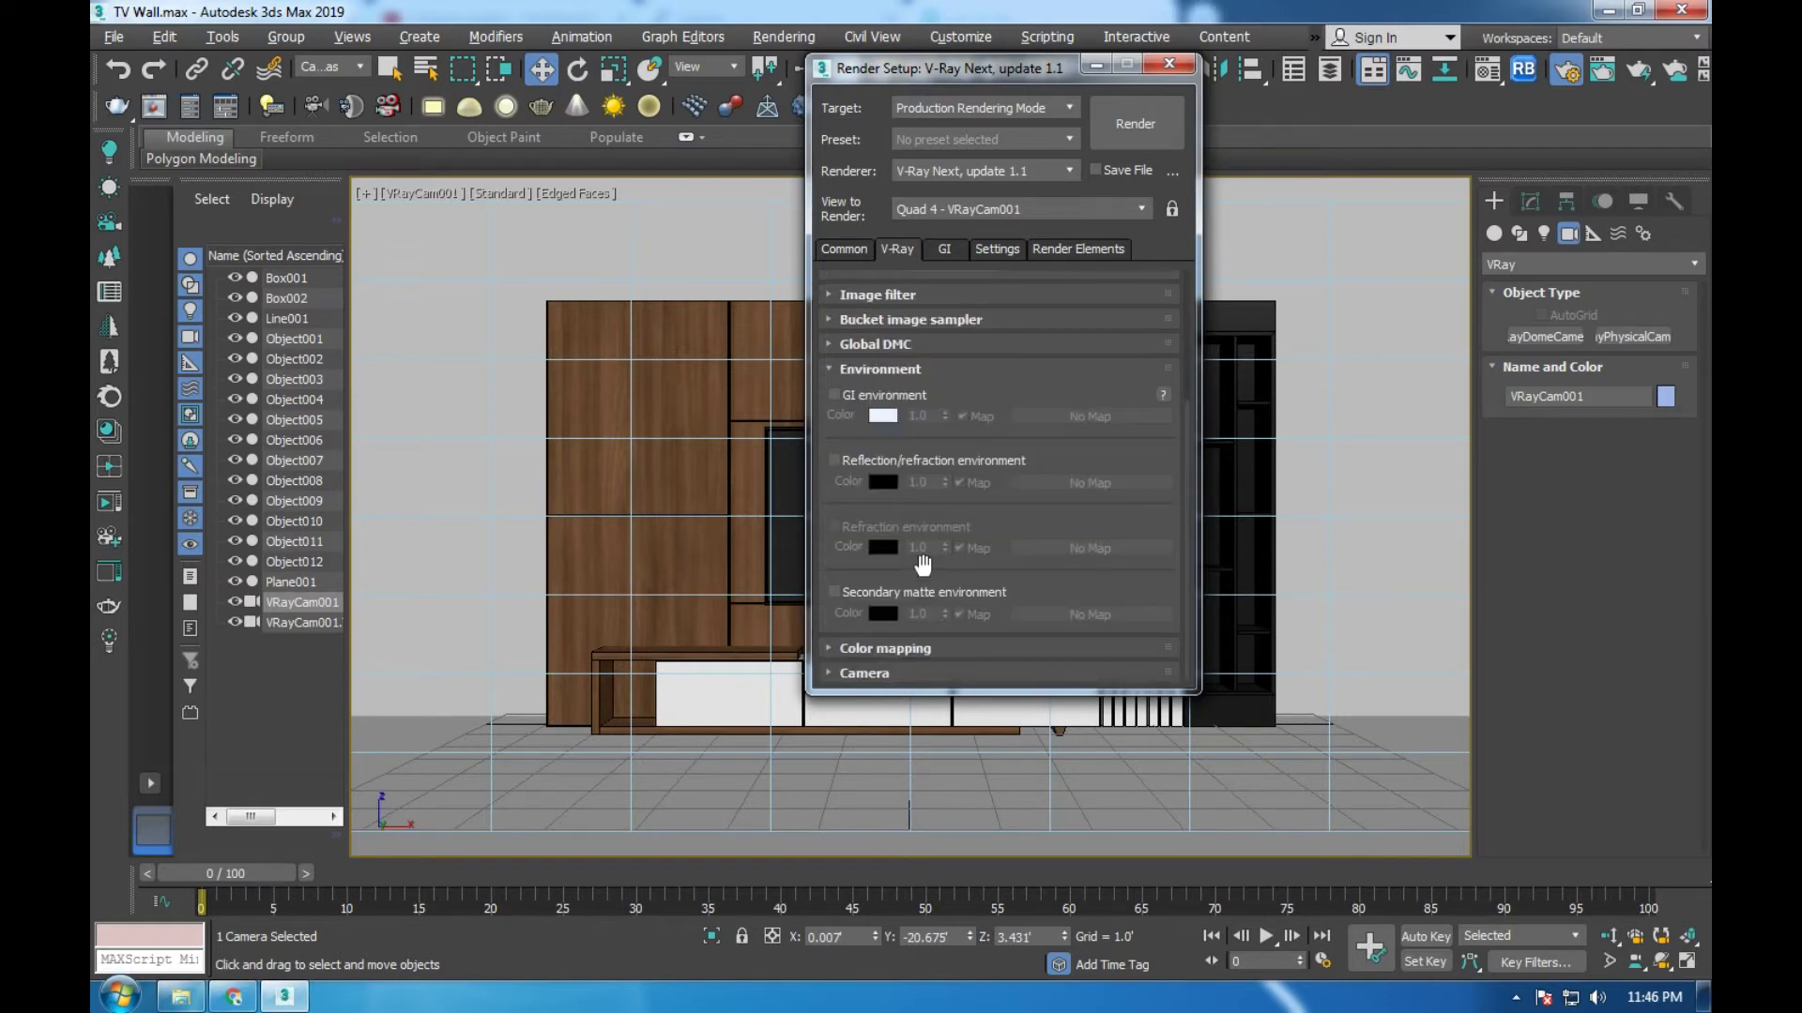
click(912, 375)
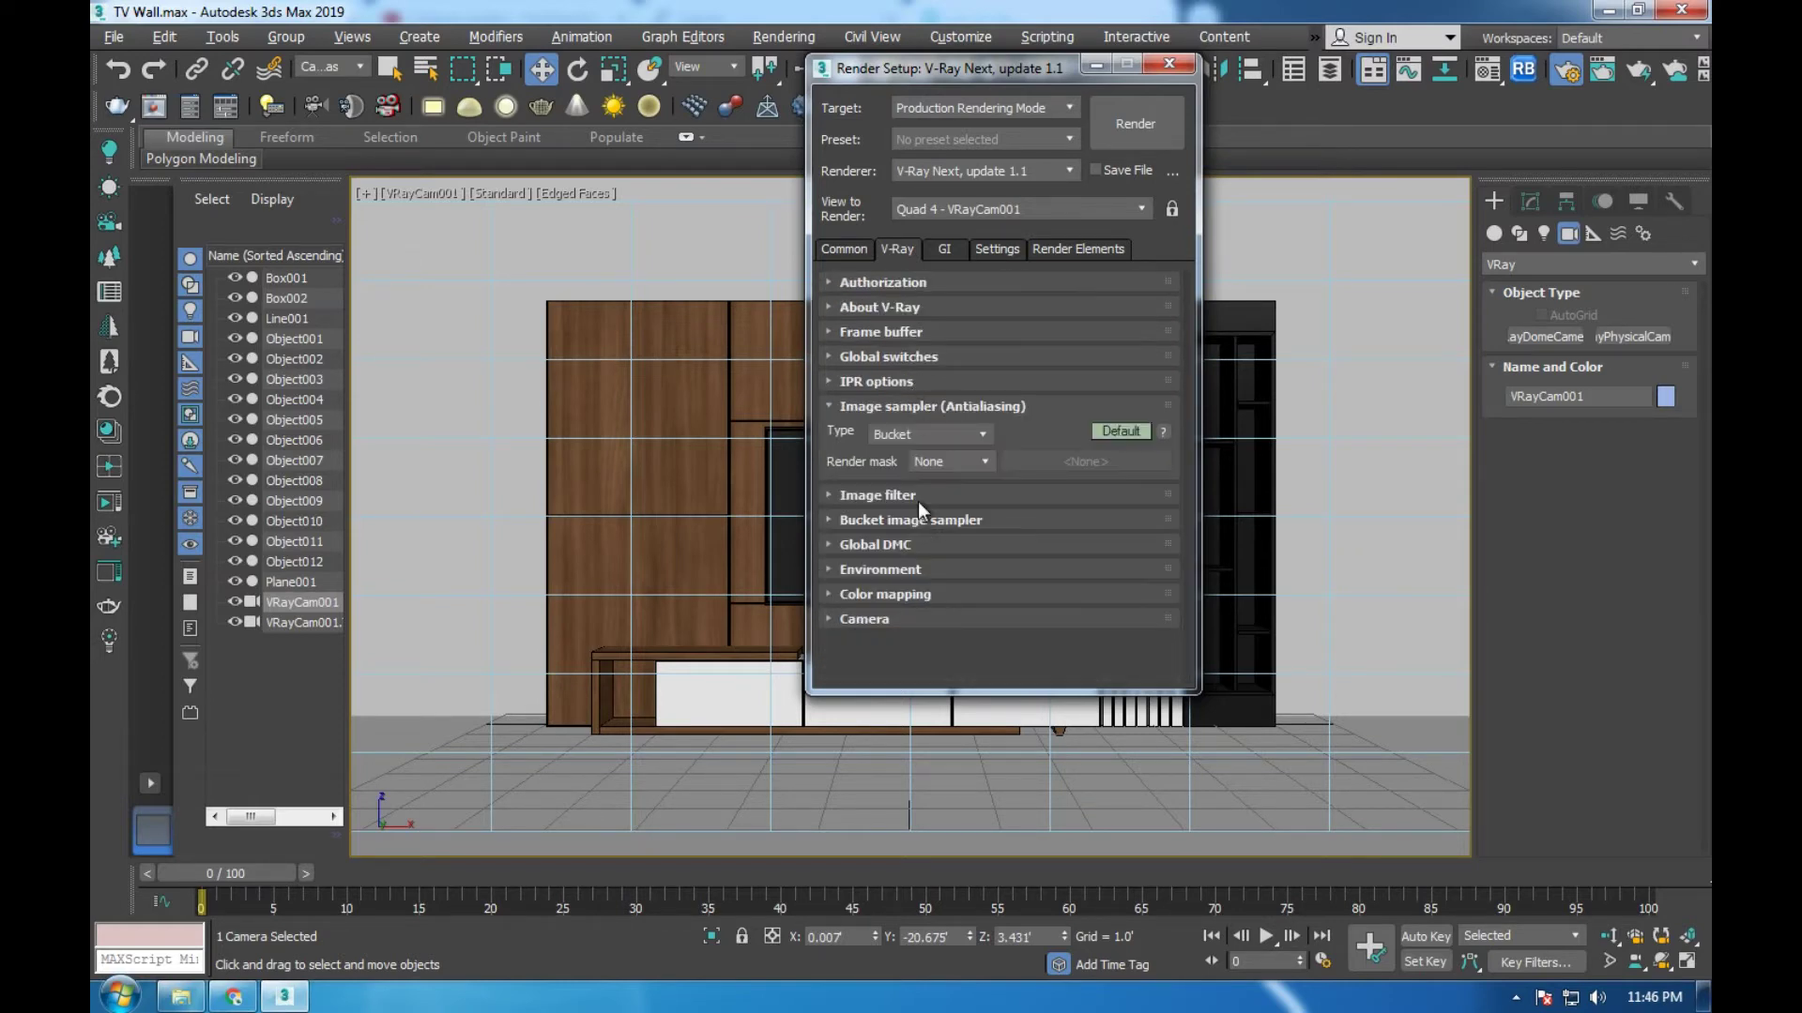
Set the V-Ray color mapping type to Linear multiply
click(923, 595)
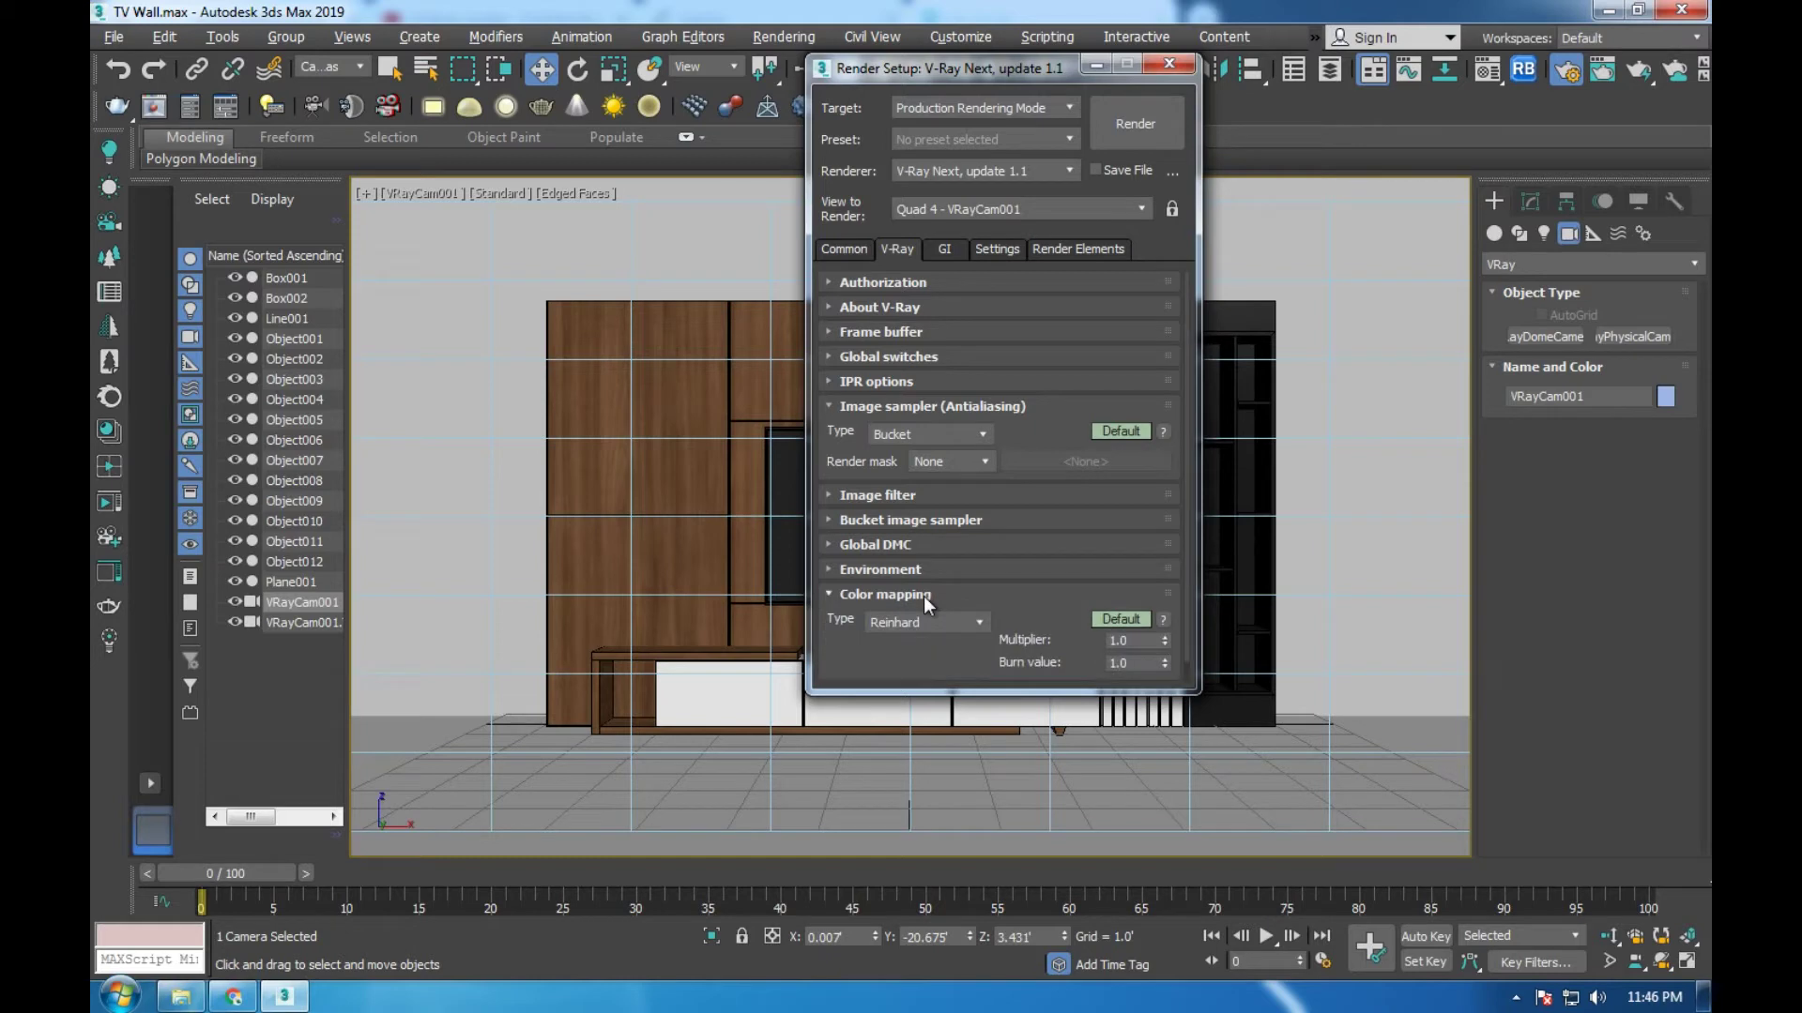
click(932, 617)
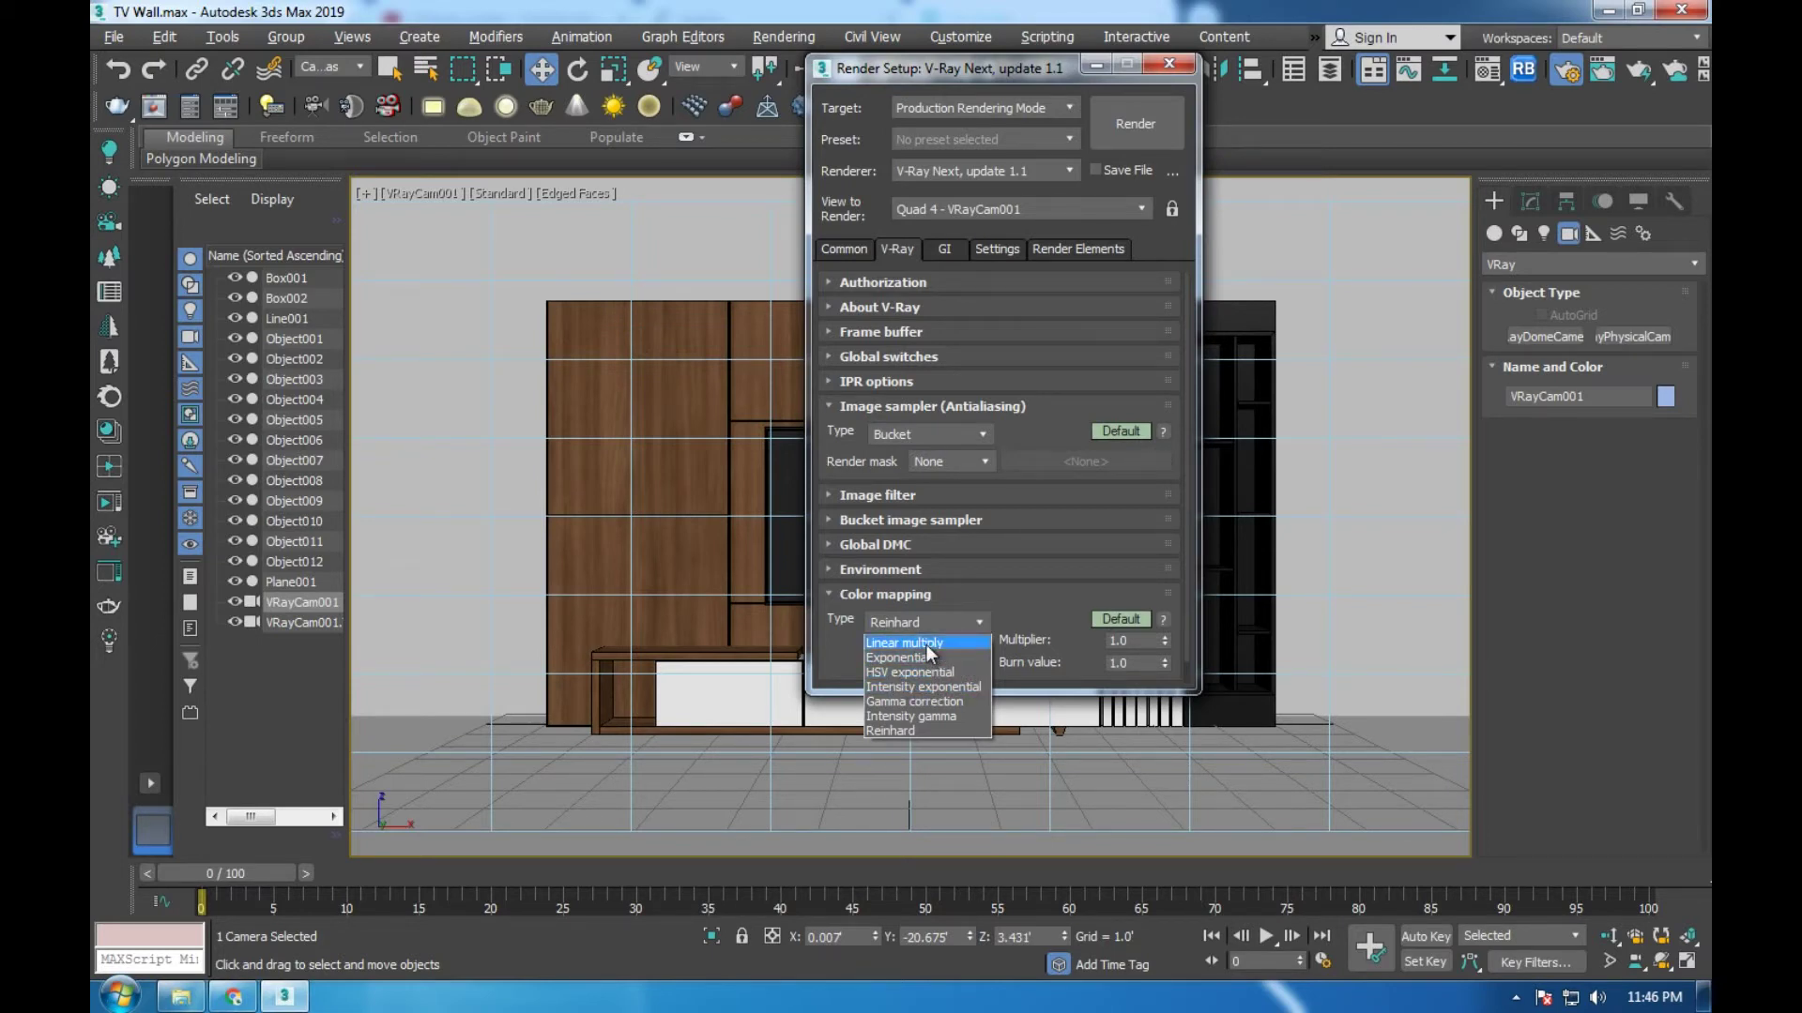
click(927, 644)
click(925, 597)
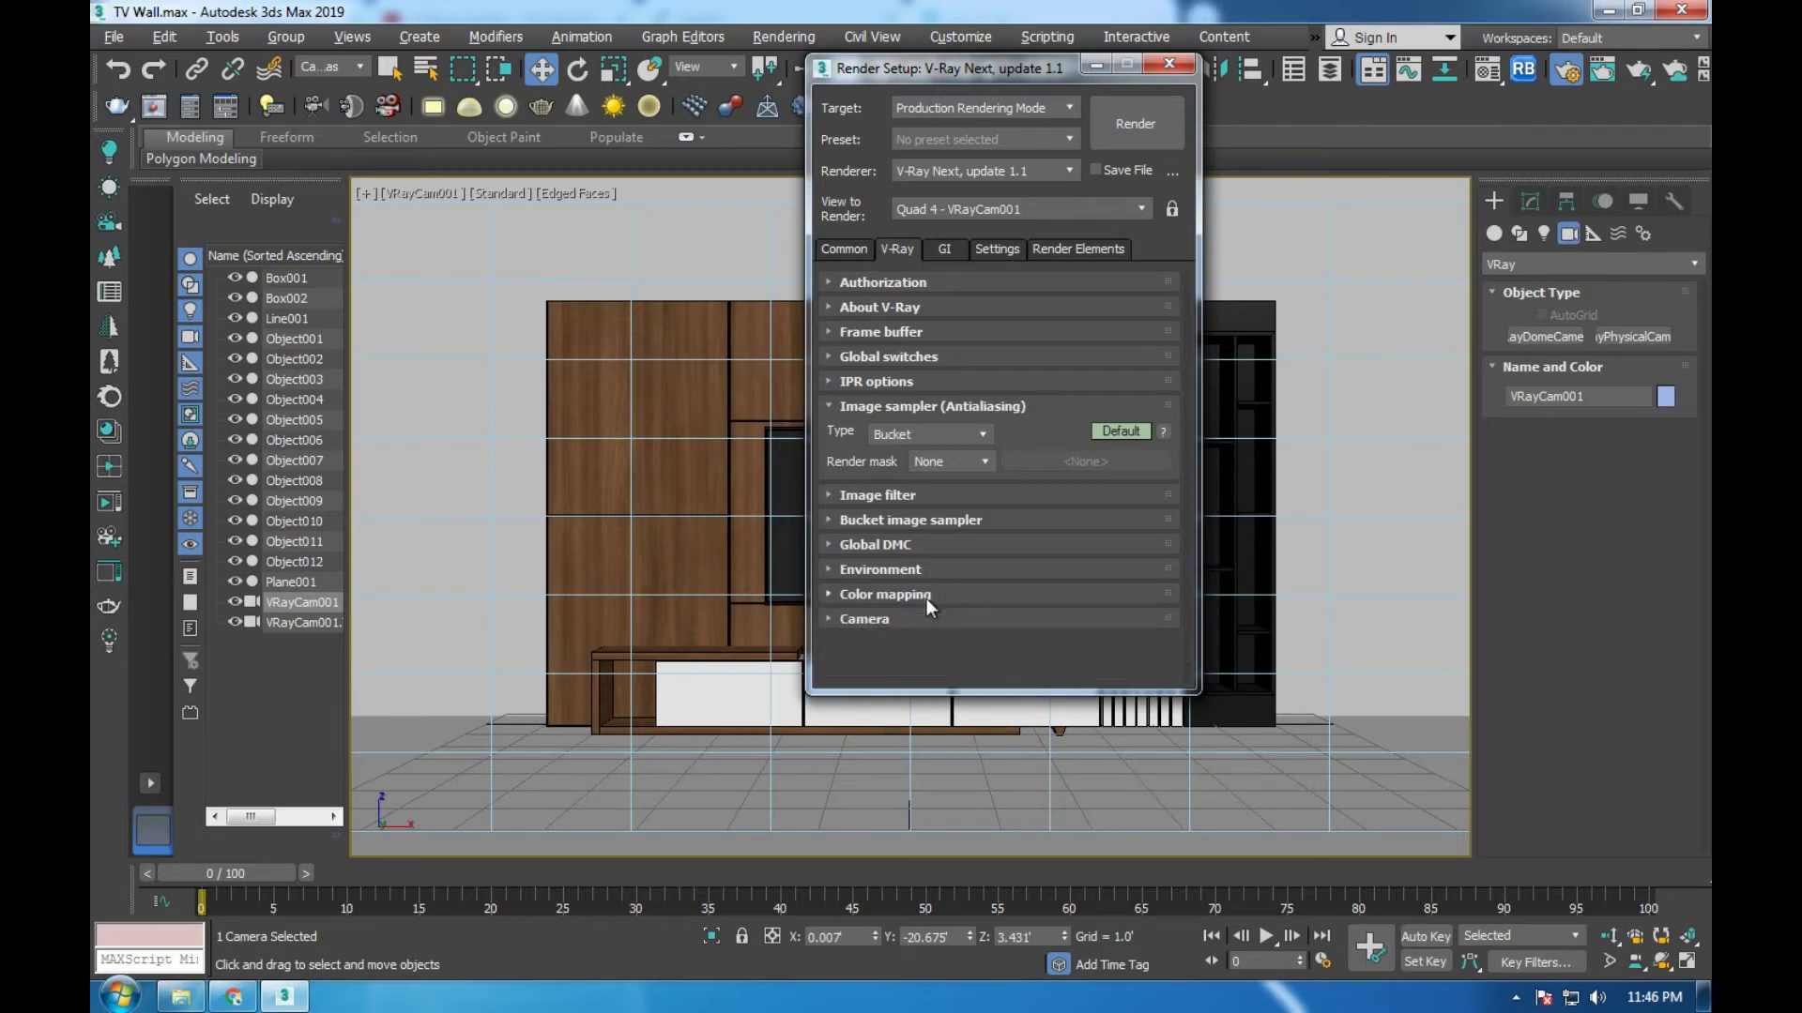
click(944, 248)
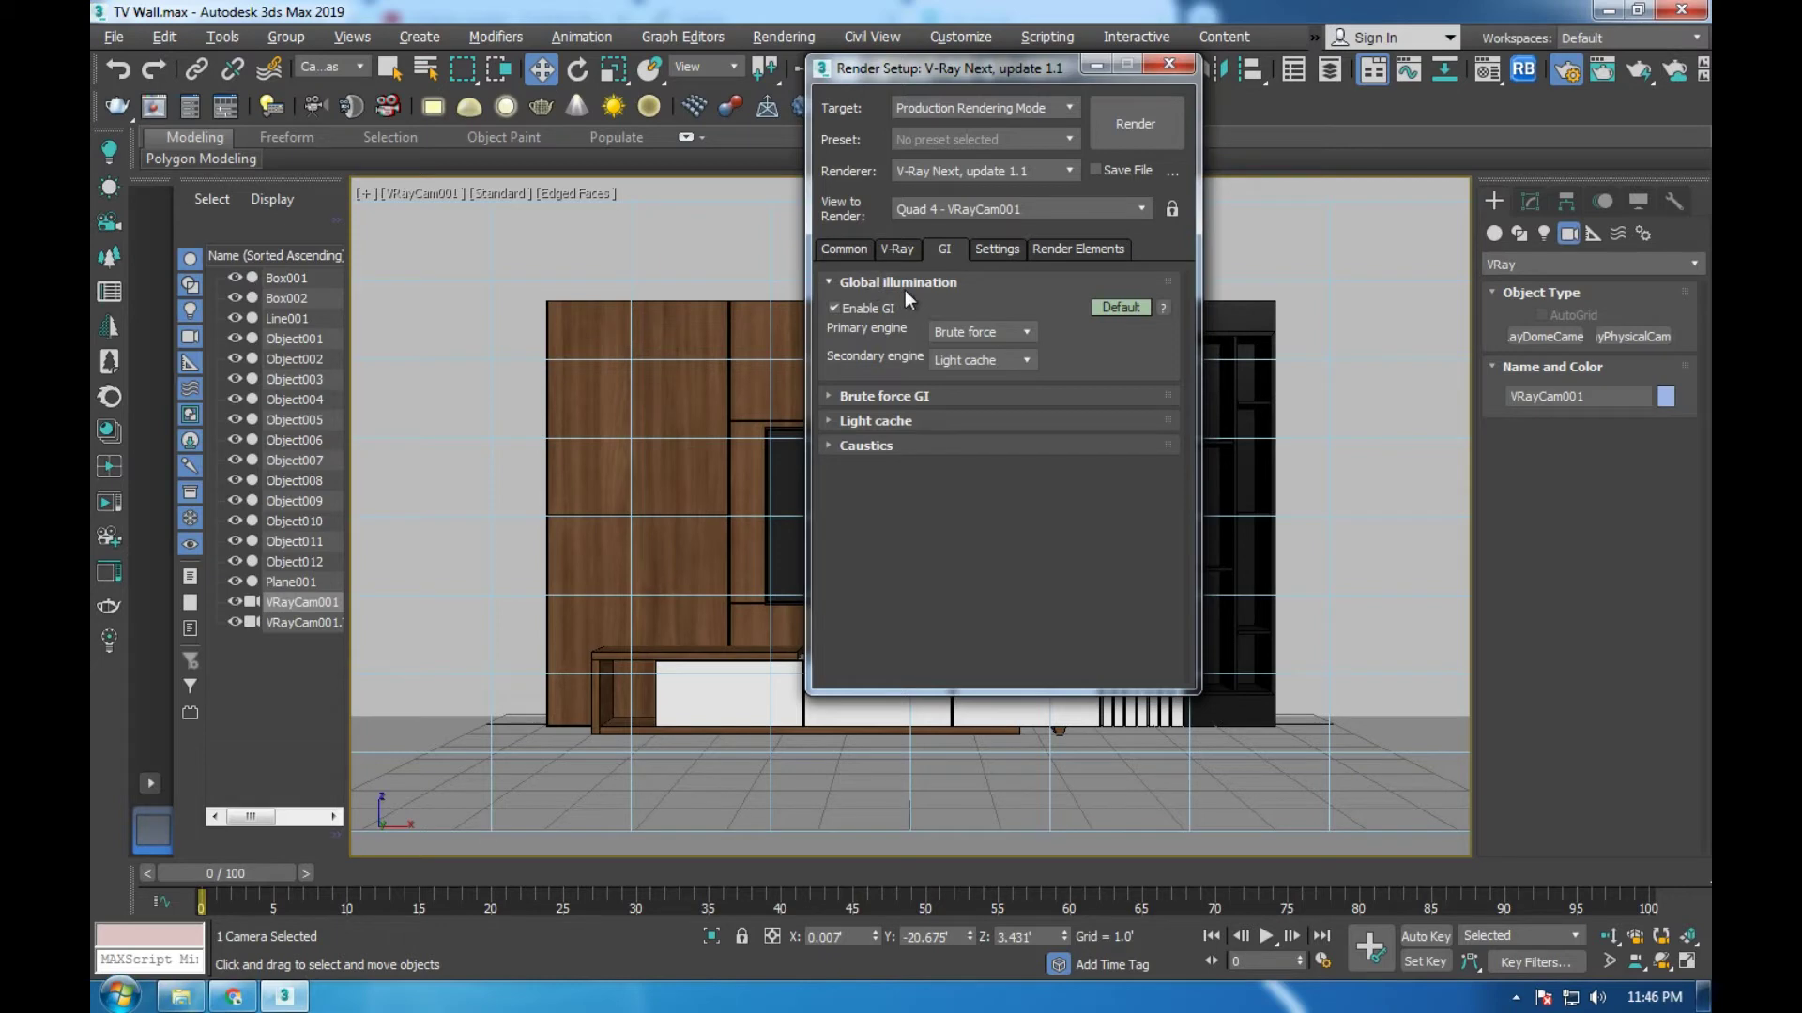
Toggle global illumination off and back on, and show the Advanced GI options
click(834, 309)
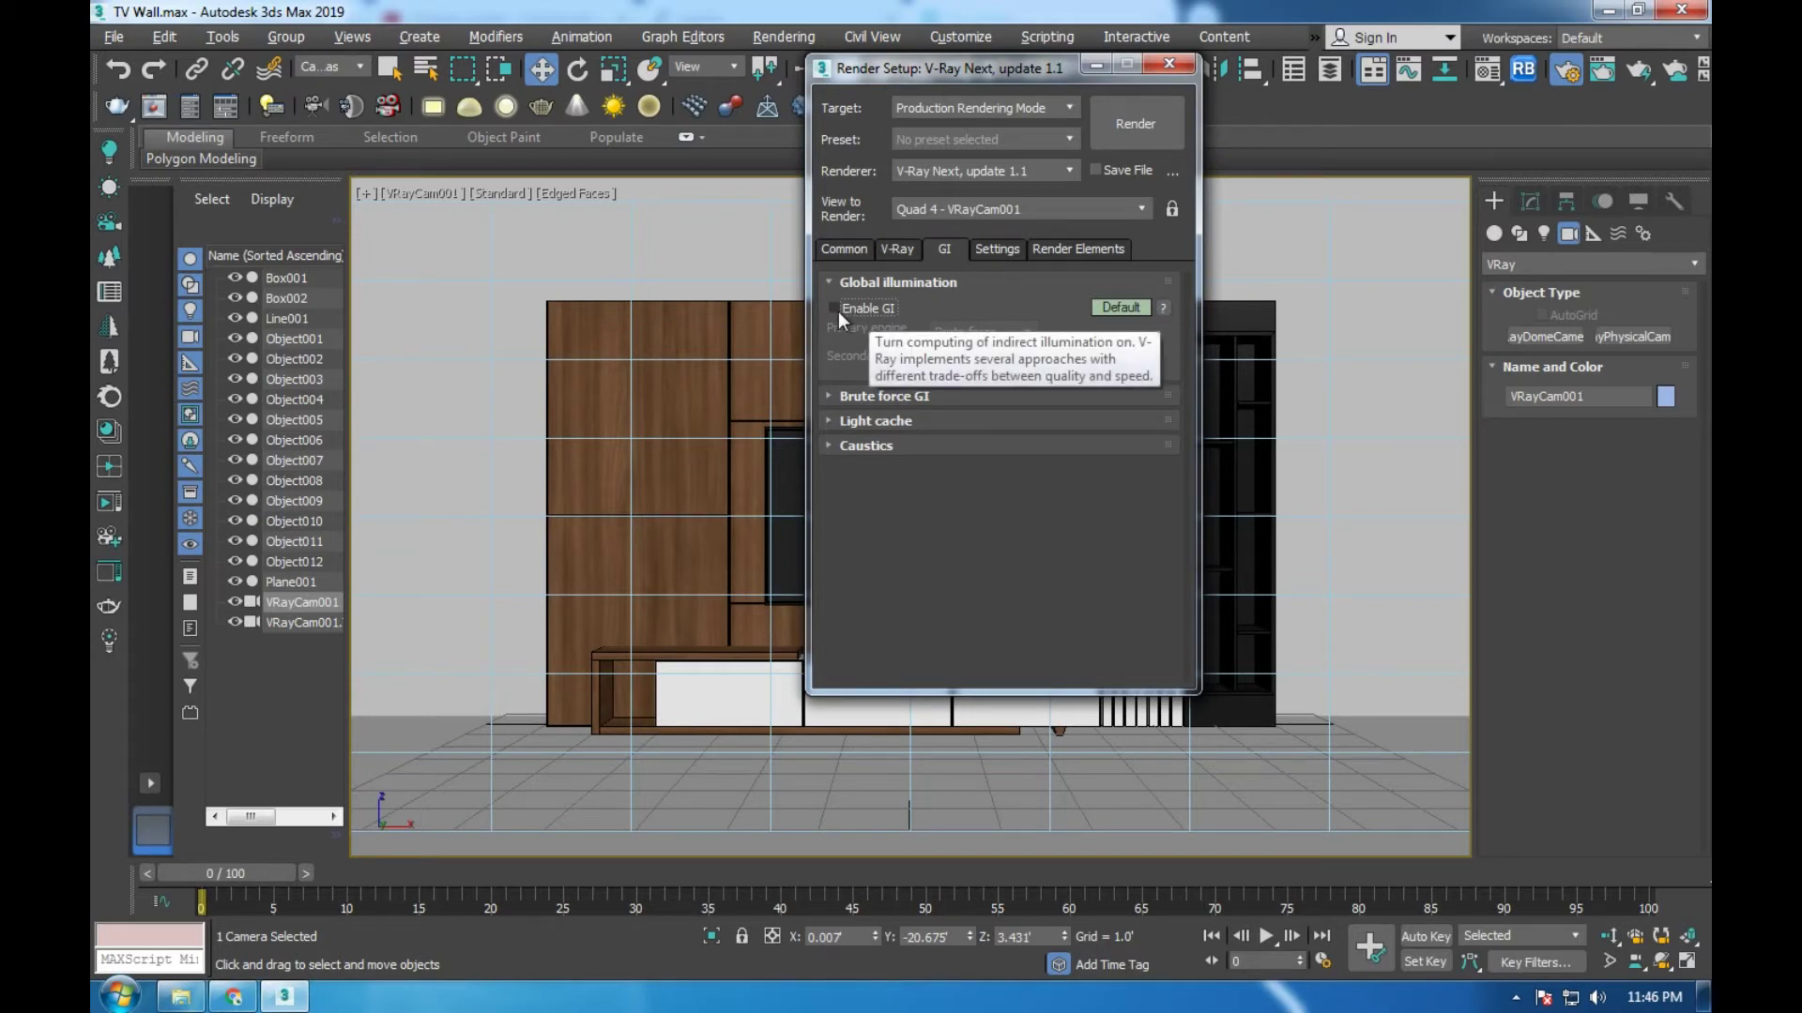
click(837, 311)
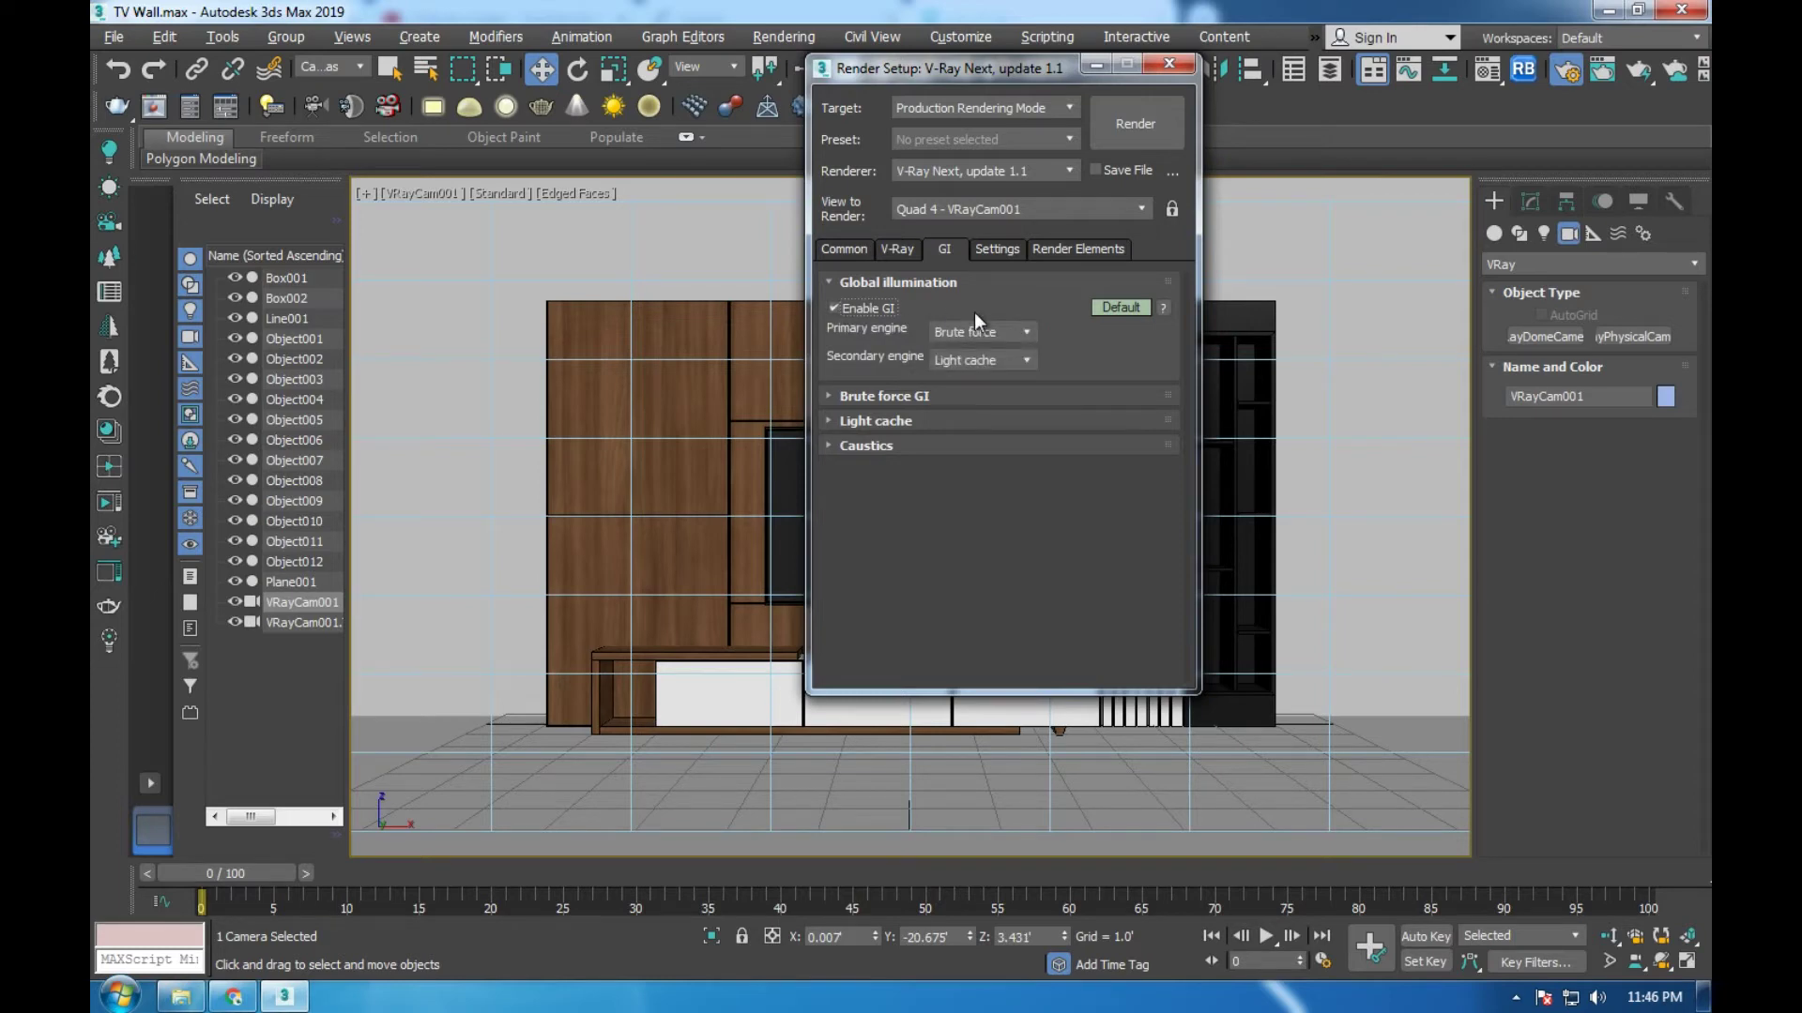
click(1119, 307)
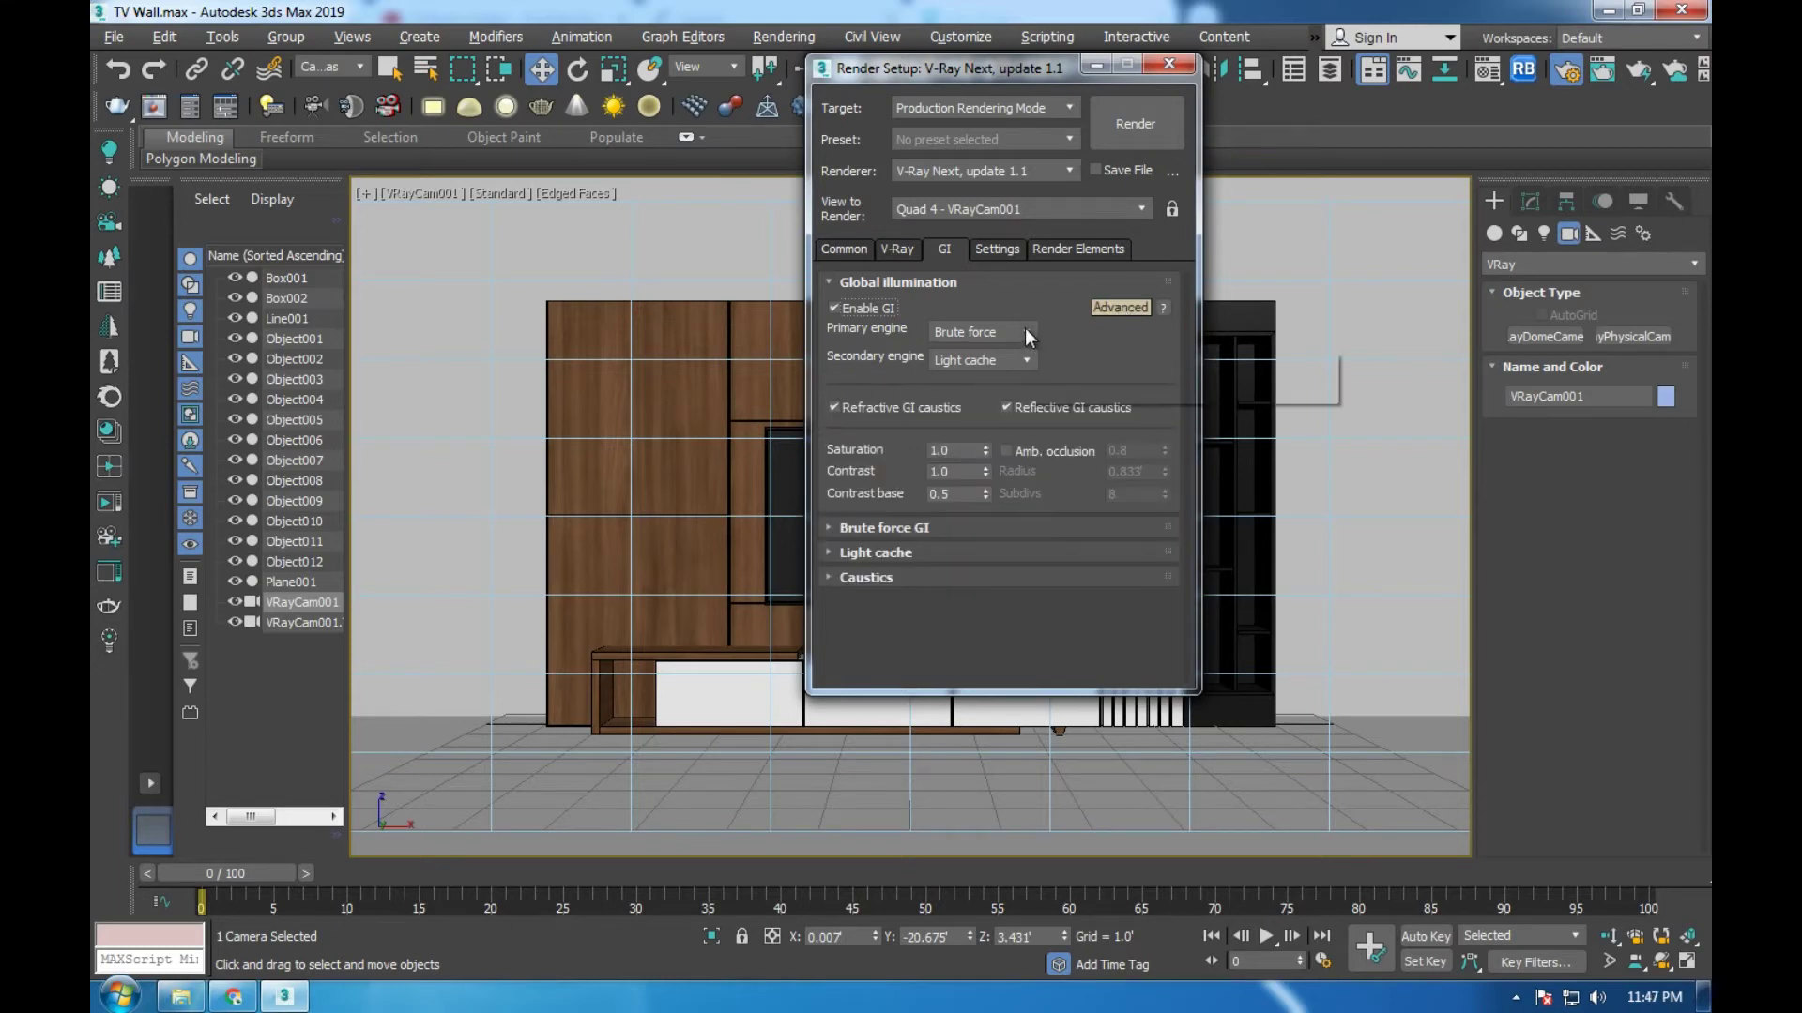
click(1113, 308)
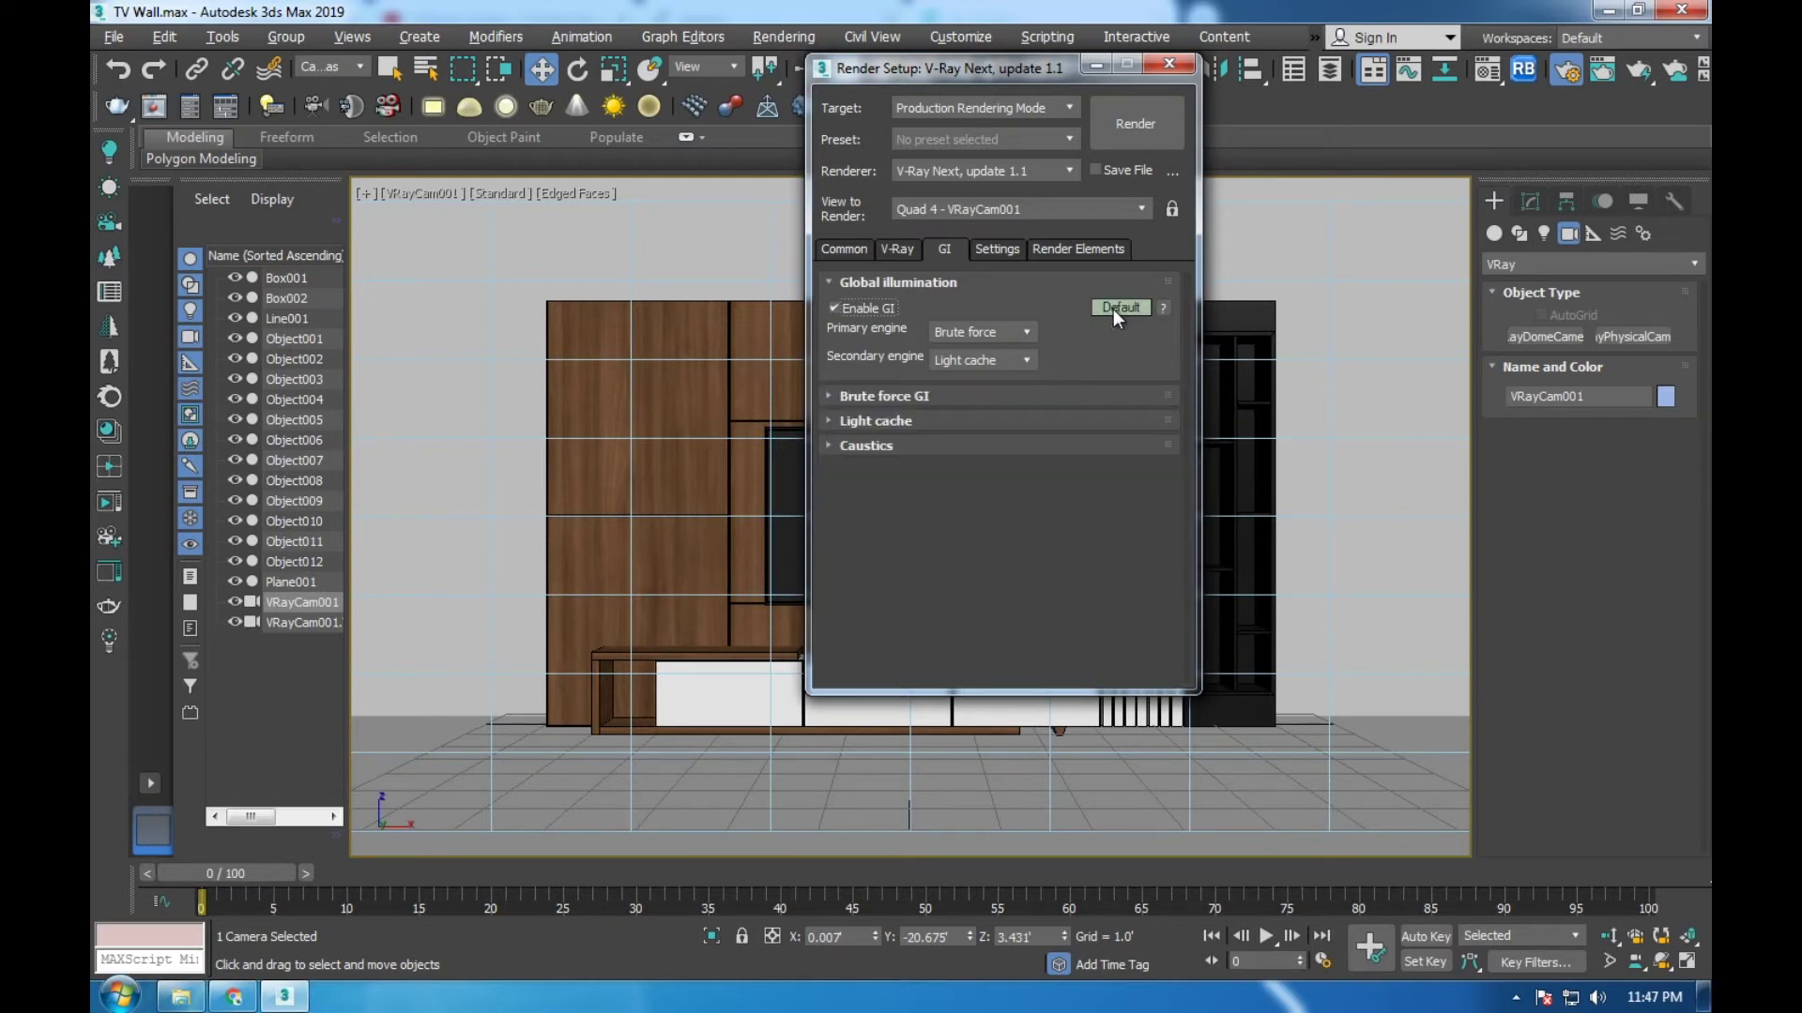
click(1113, 308)
Use Irradiance map as primary GI engine with Light cache secondary, and enable ambient occlusion at 0.8
click(967, 332)
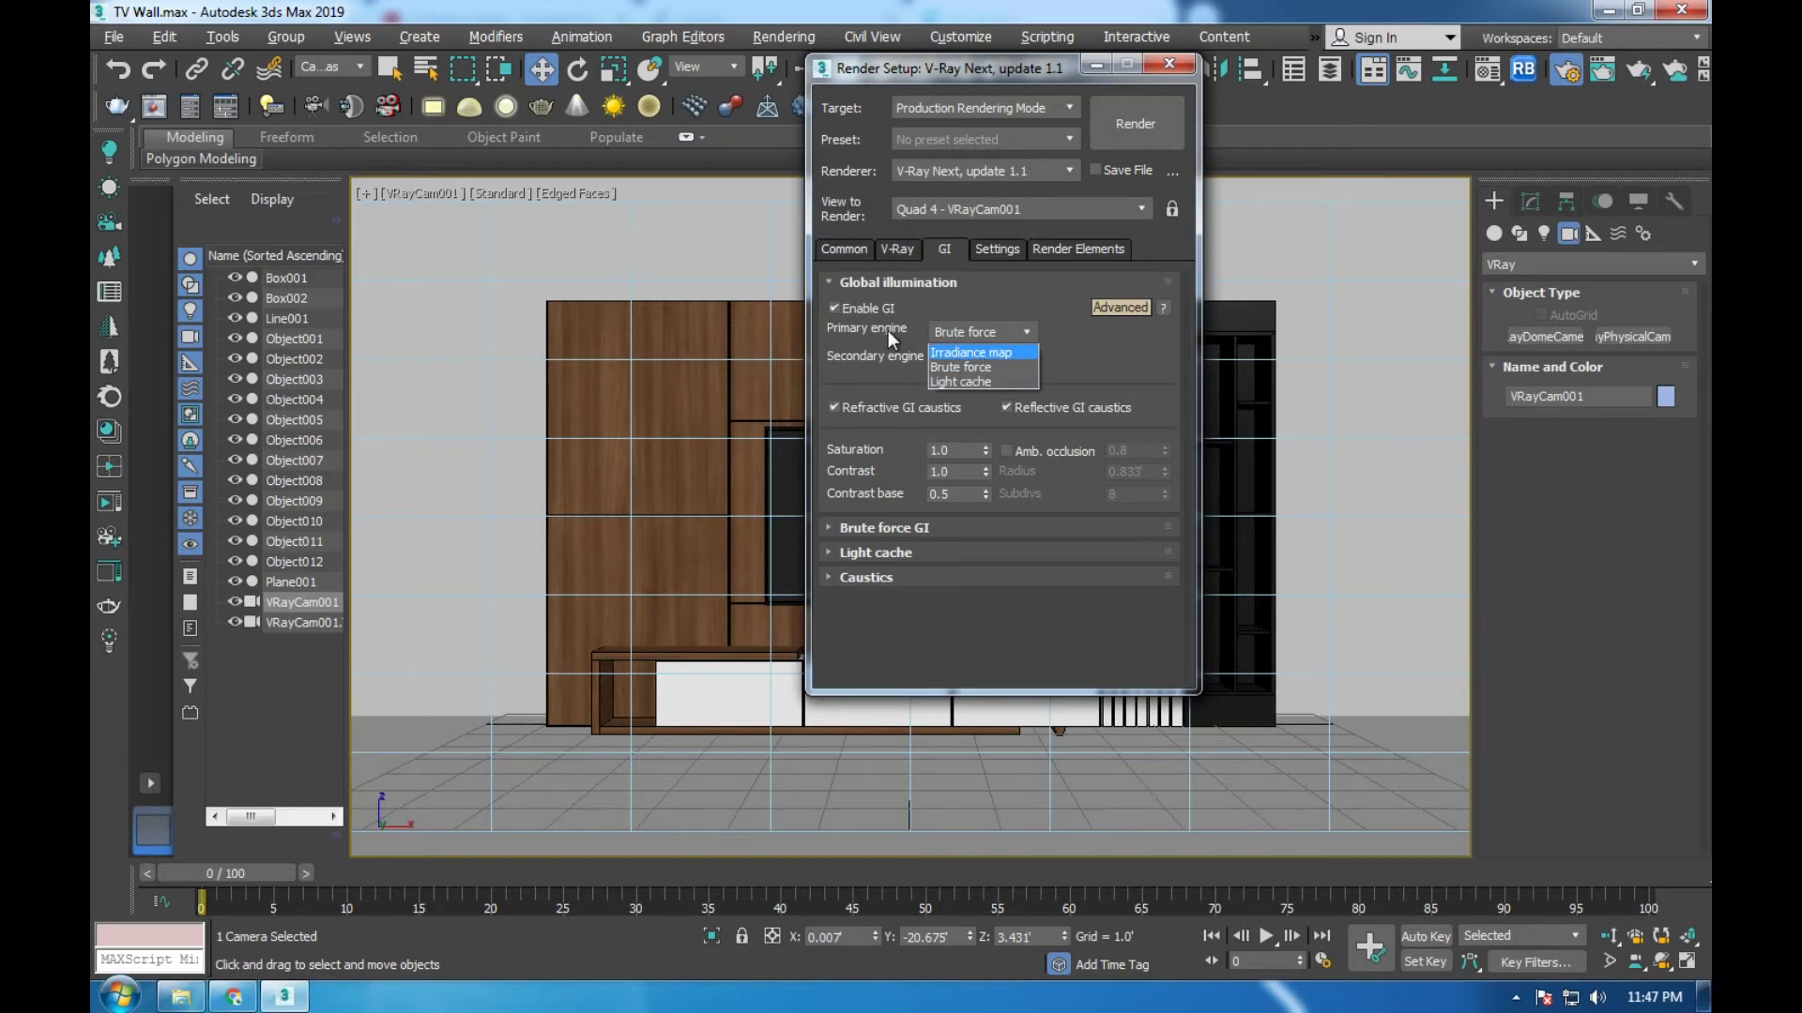
click(959, 352)
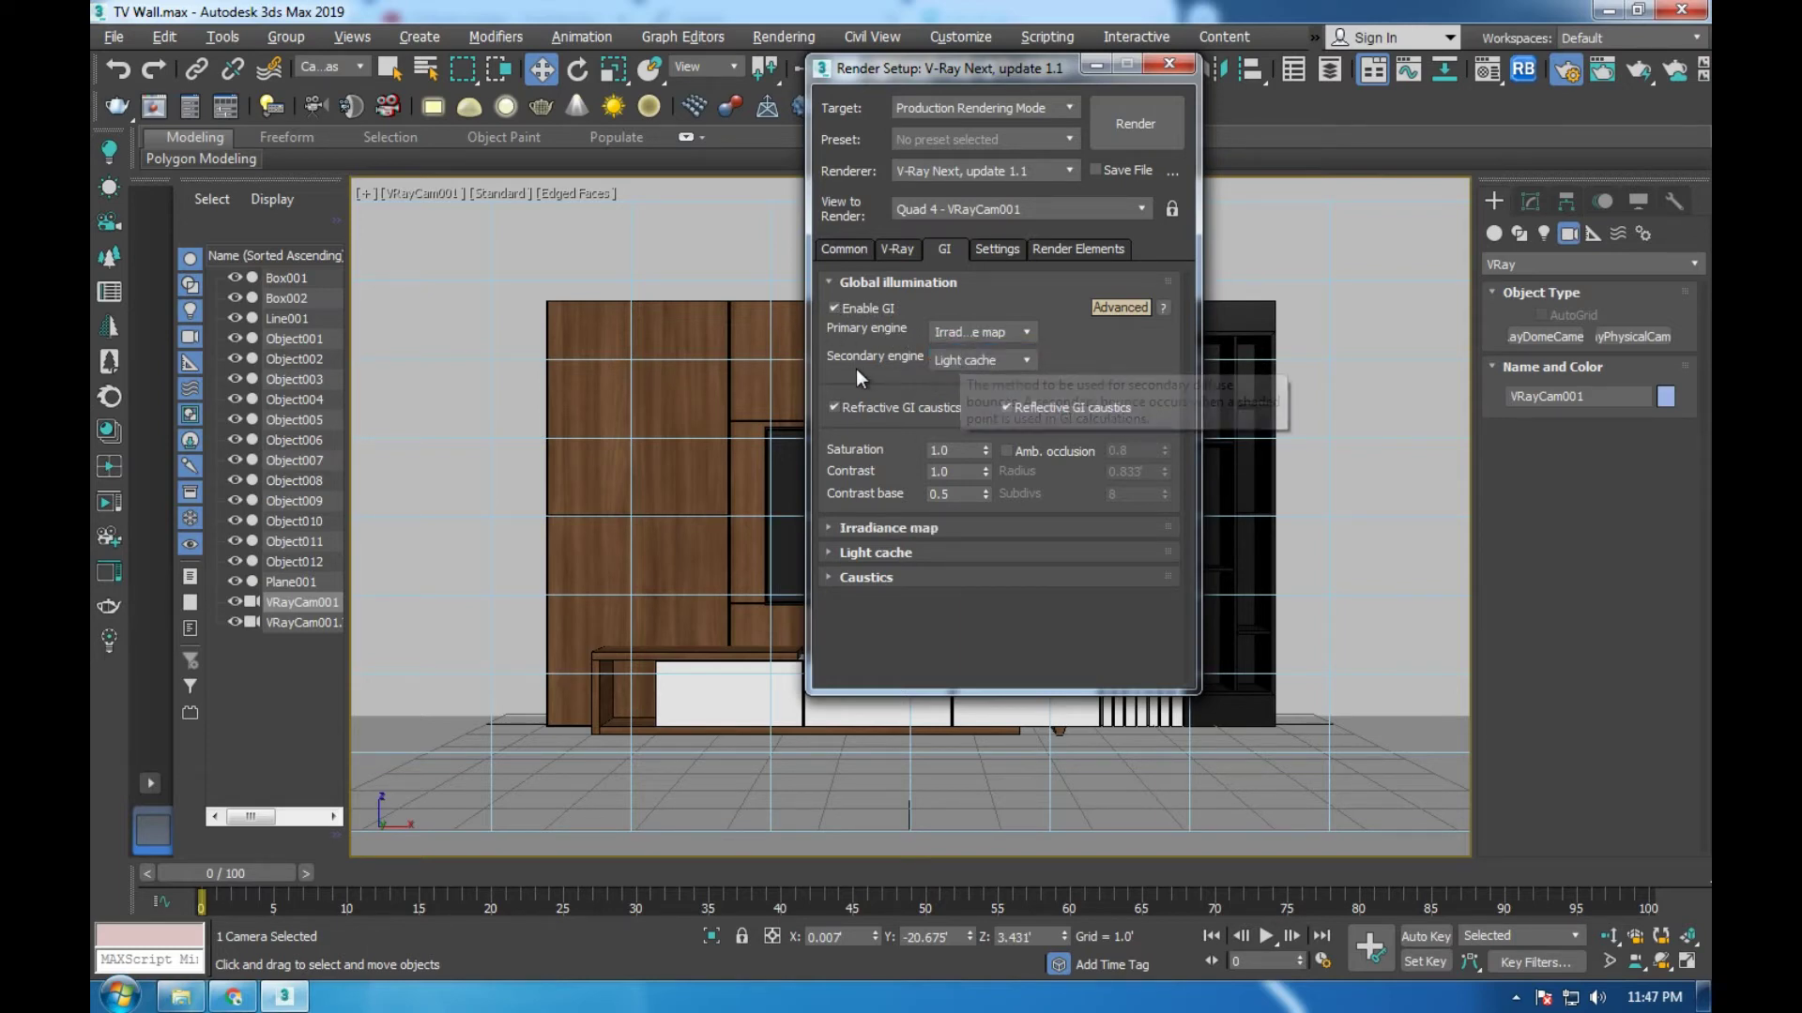
click(959, 366)
click(971, 408)
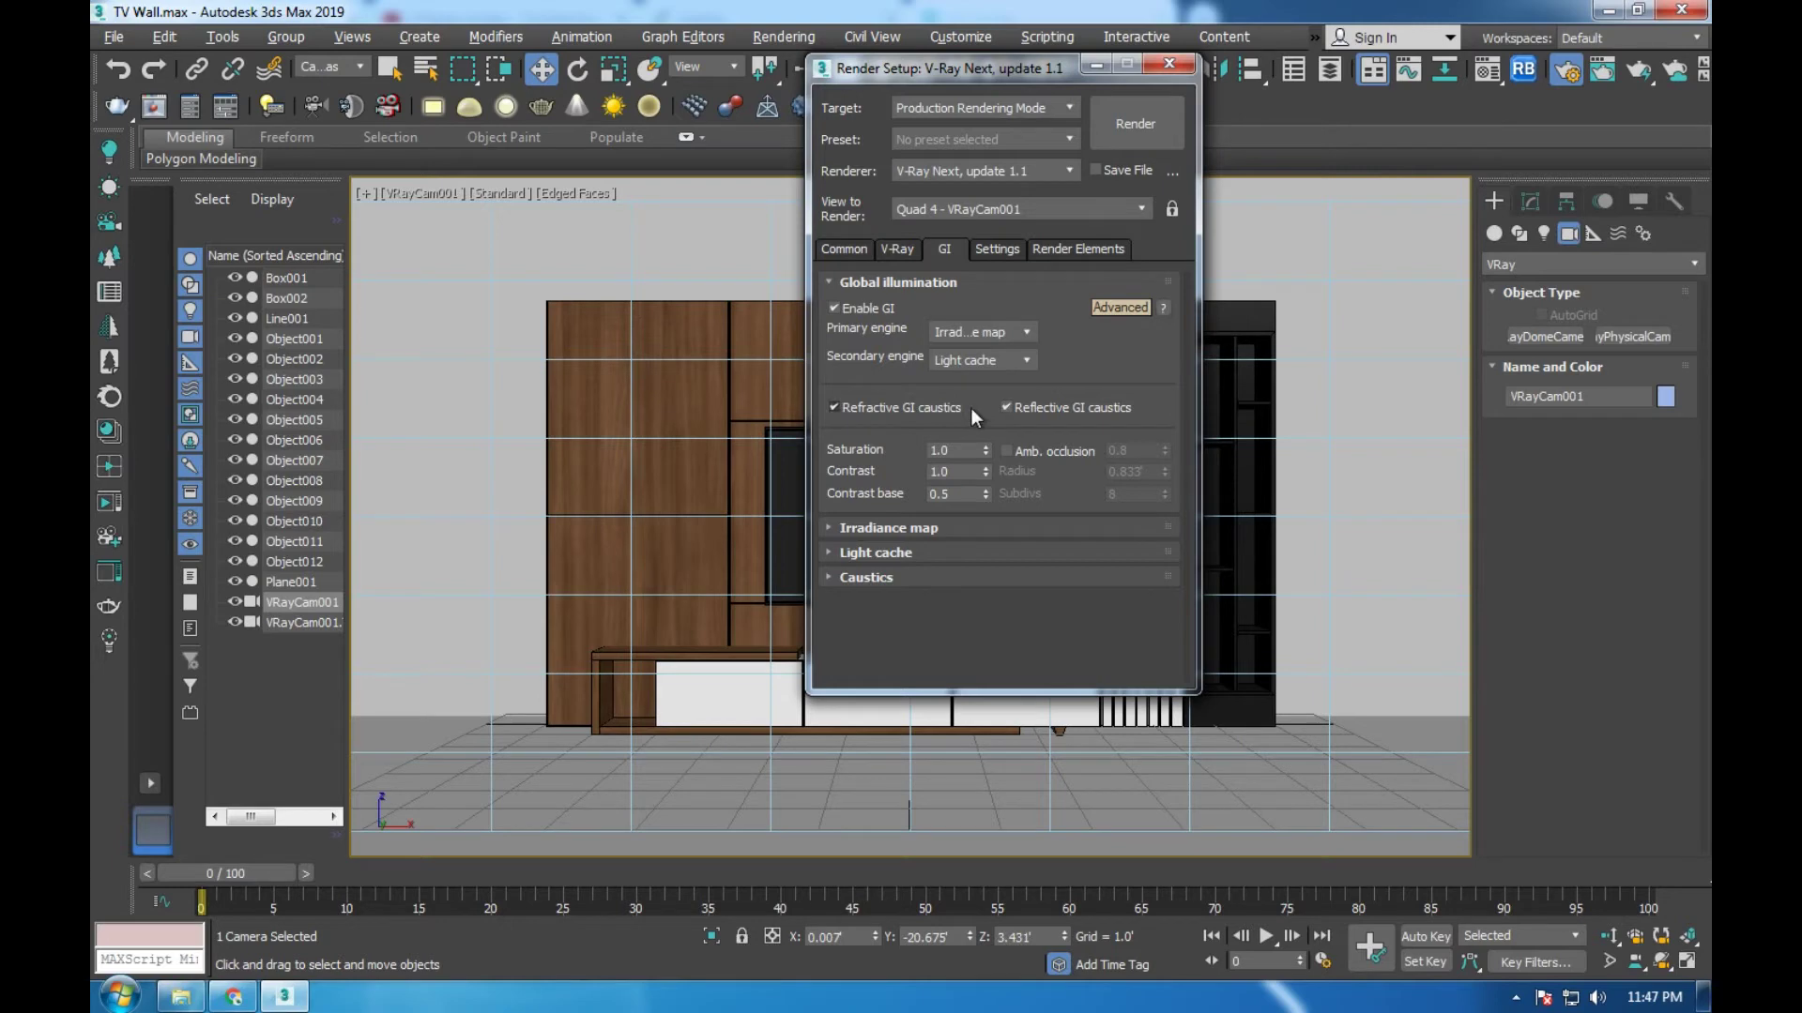
click(1017, 454)
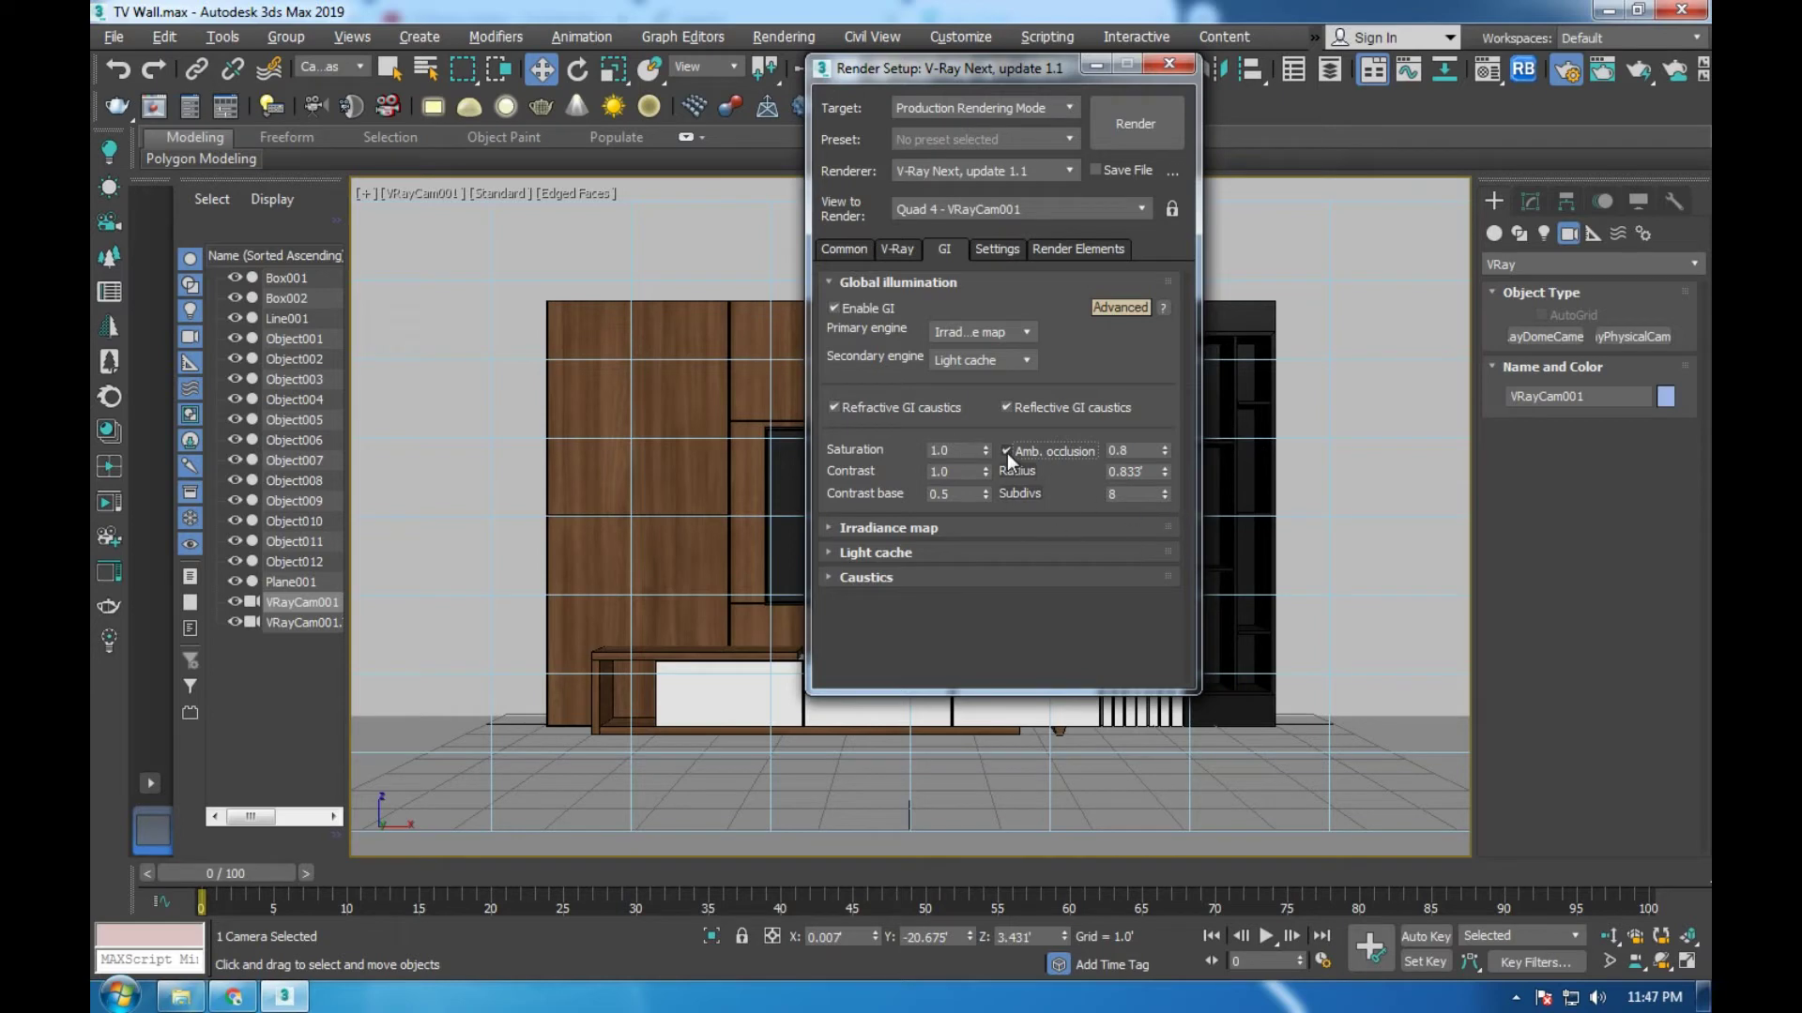
click(933, 281)
Set the Irradiance map preset to Low, then review the Light cache rollout
click(929, 307)
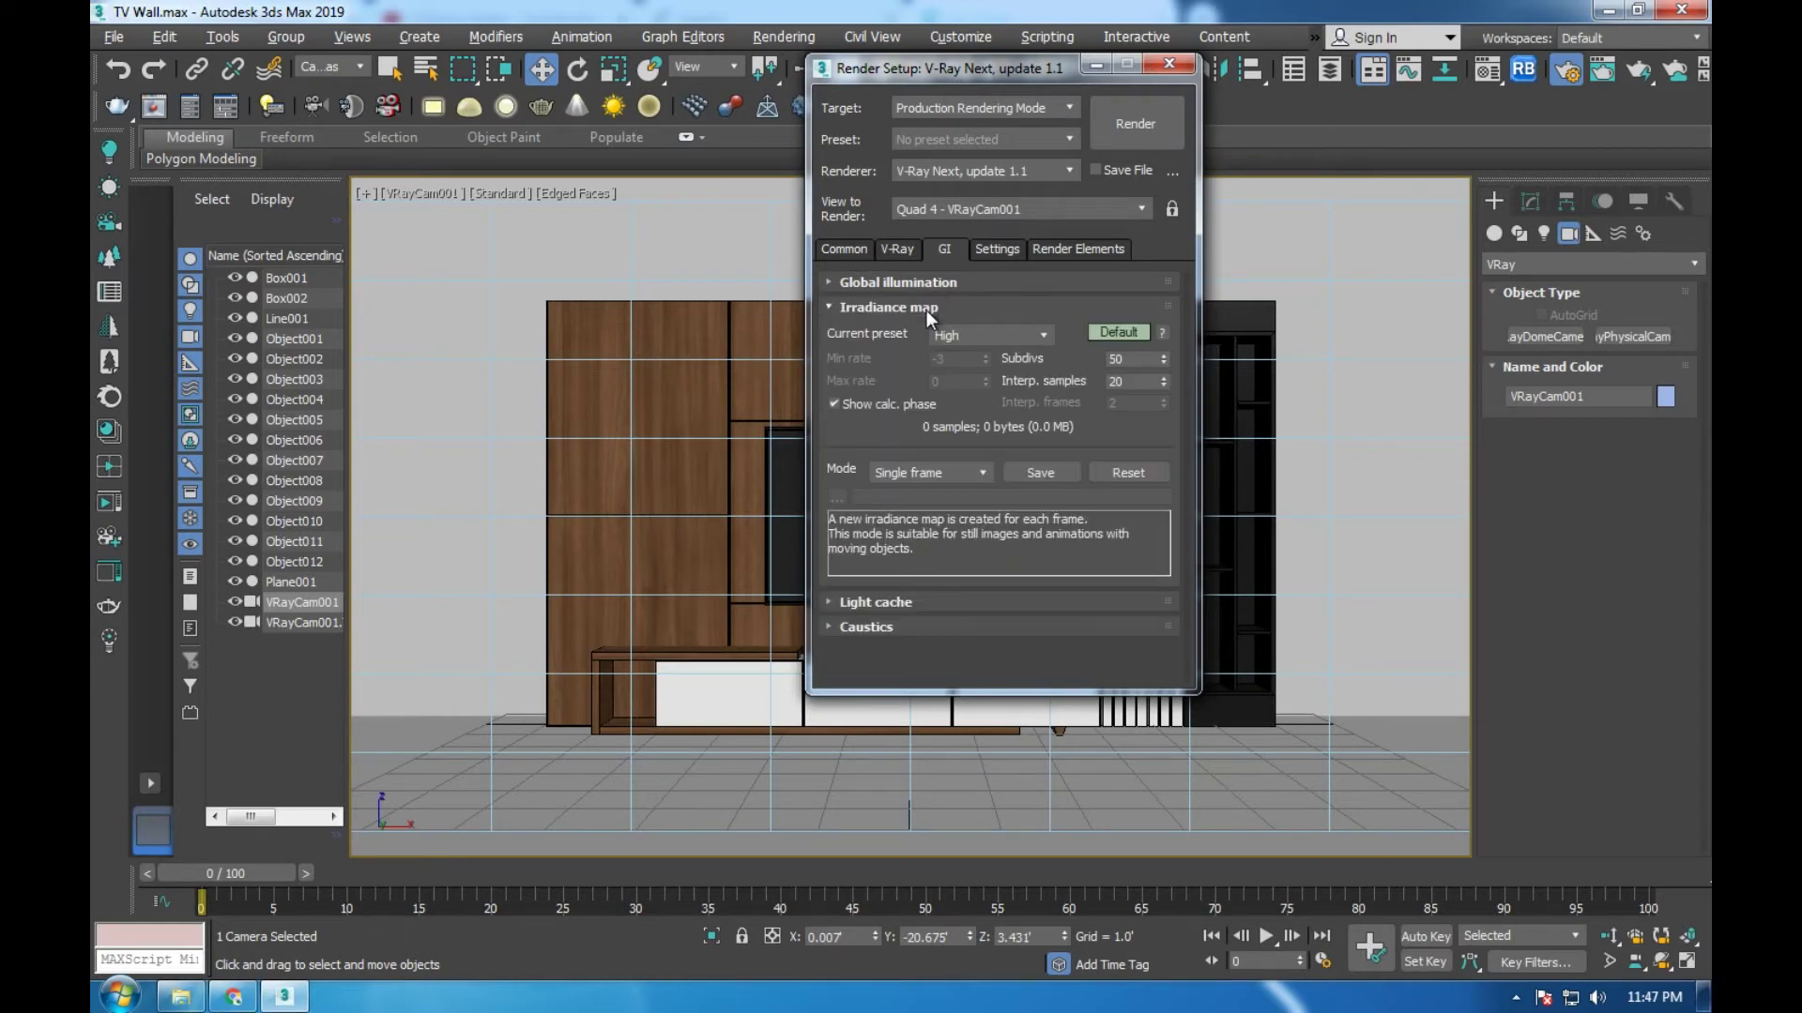
click(966, 335)
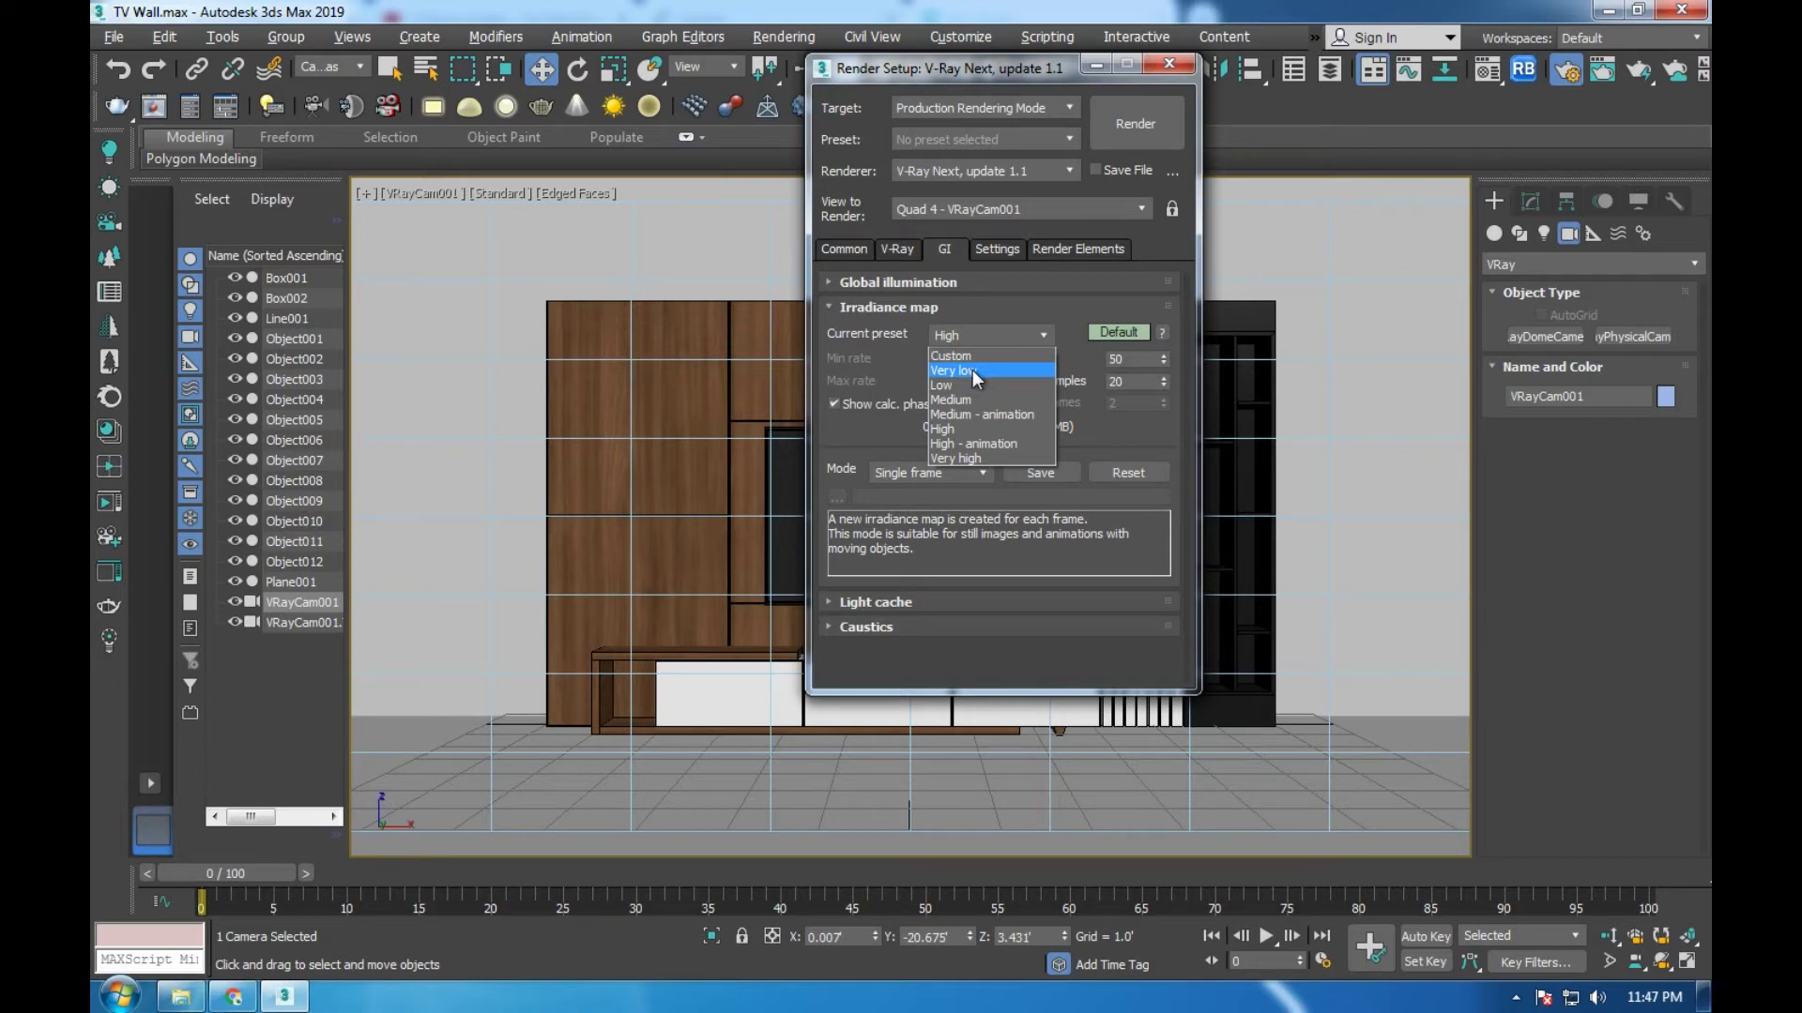
click(972, 370)
click(972, 340)
click(980, 385)
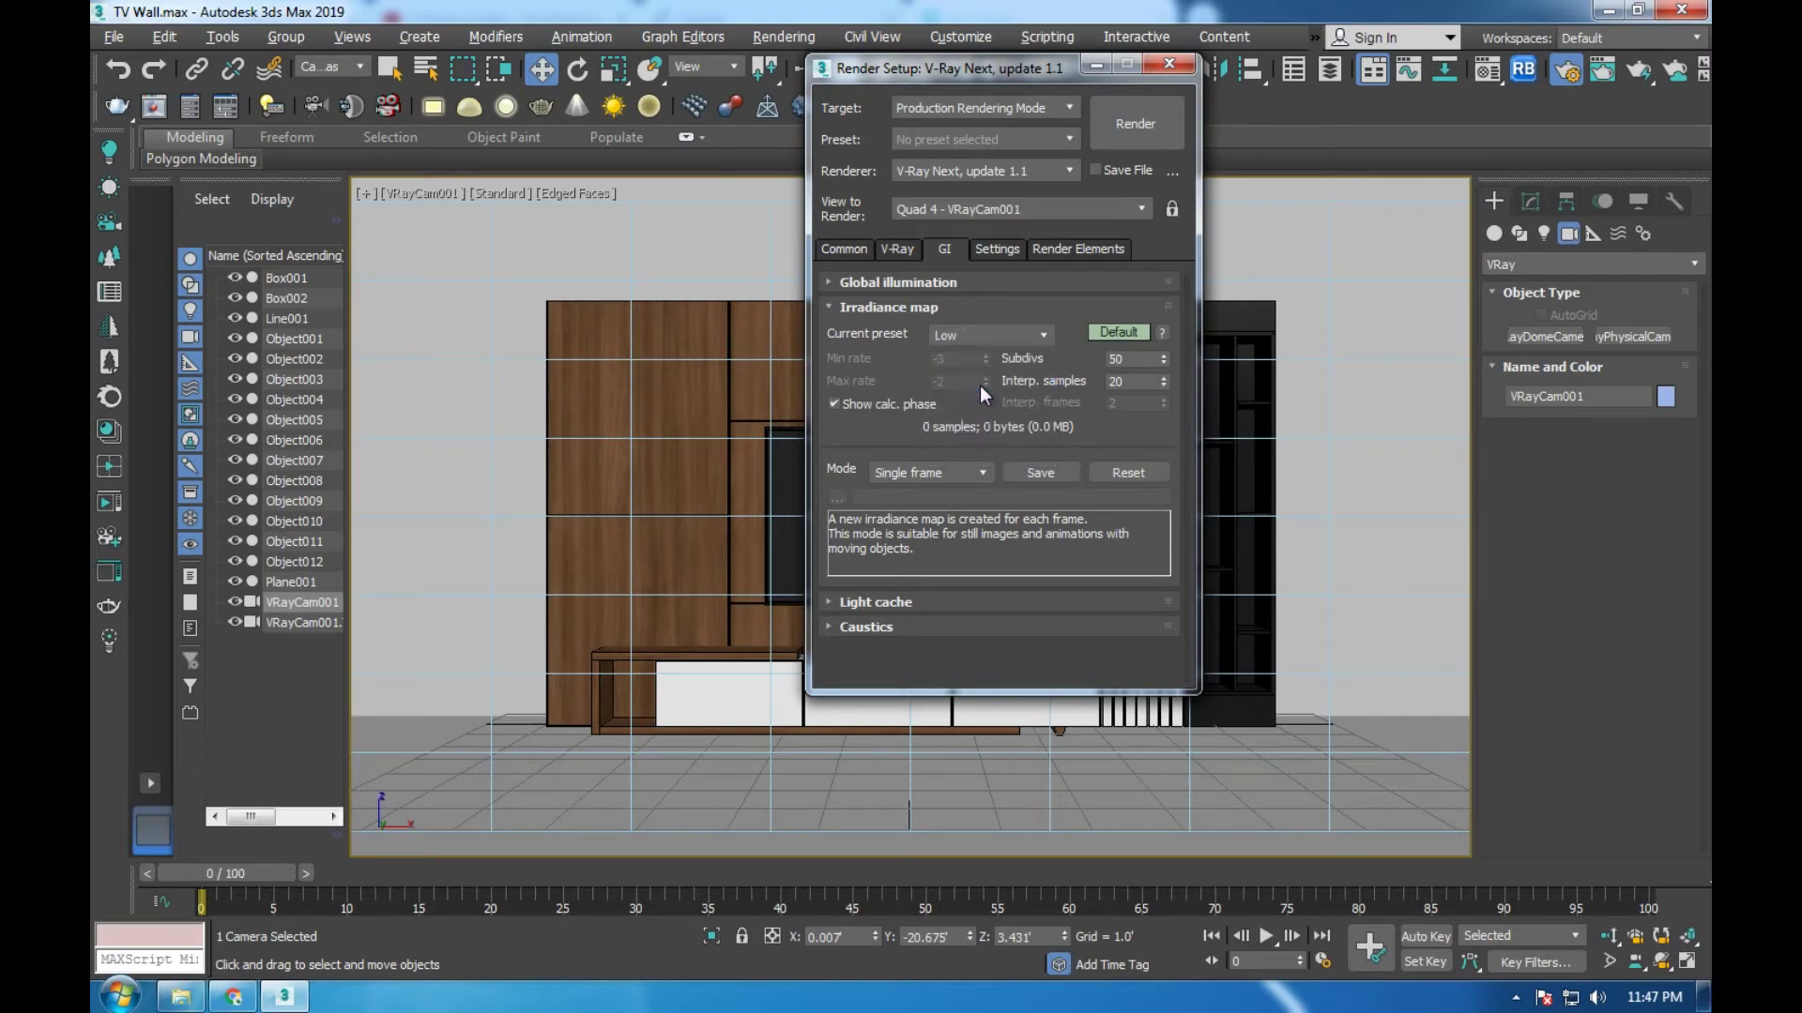
click(955, 307)
click(956, 333)
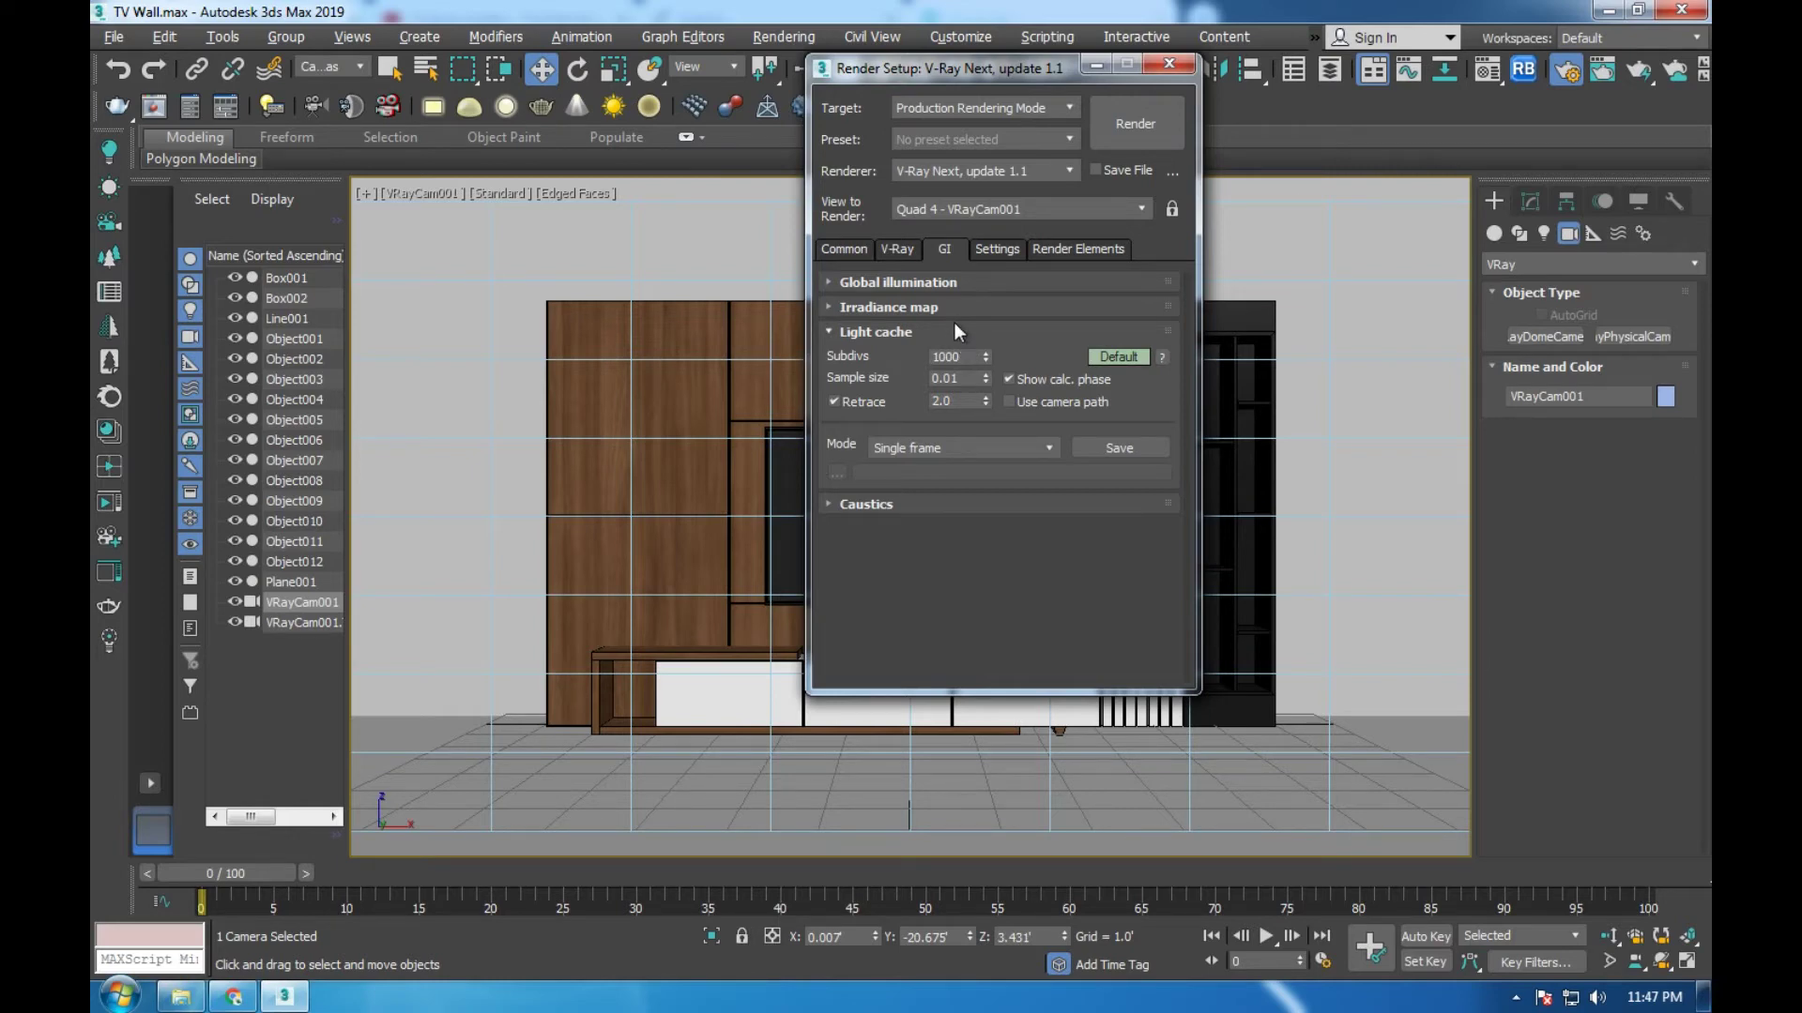
click(954, 328)
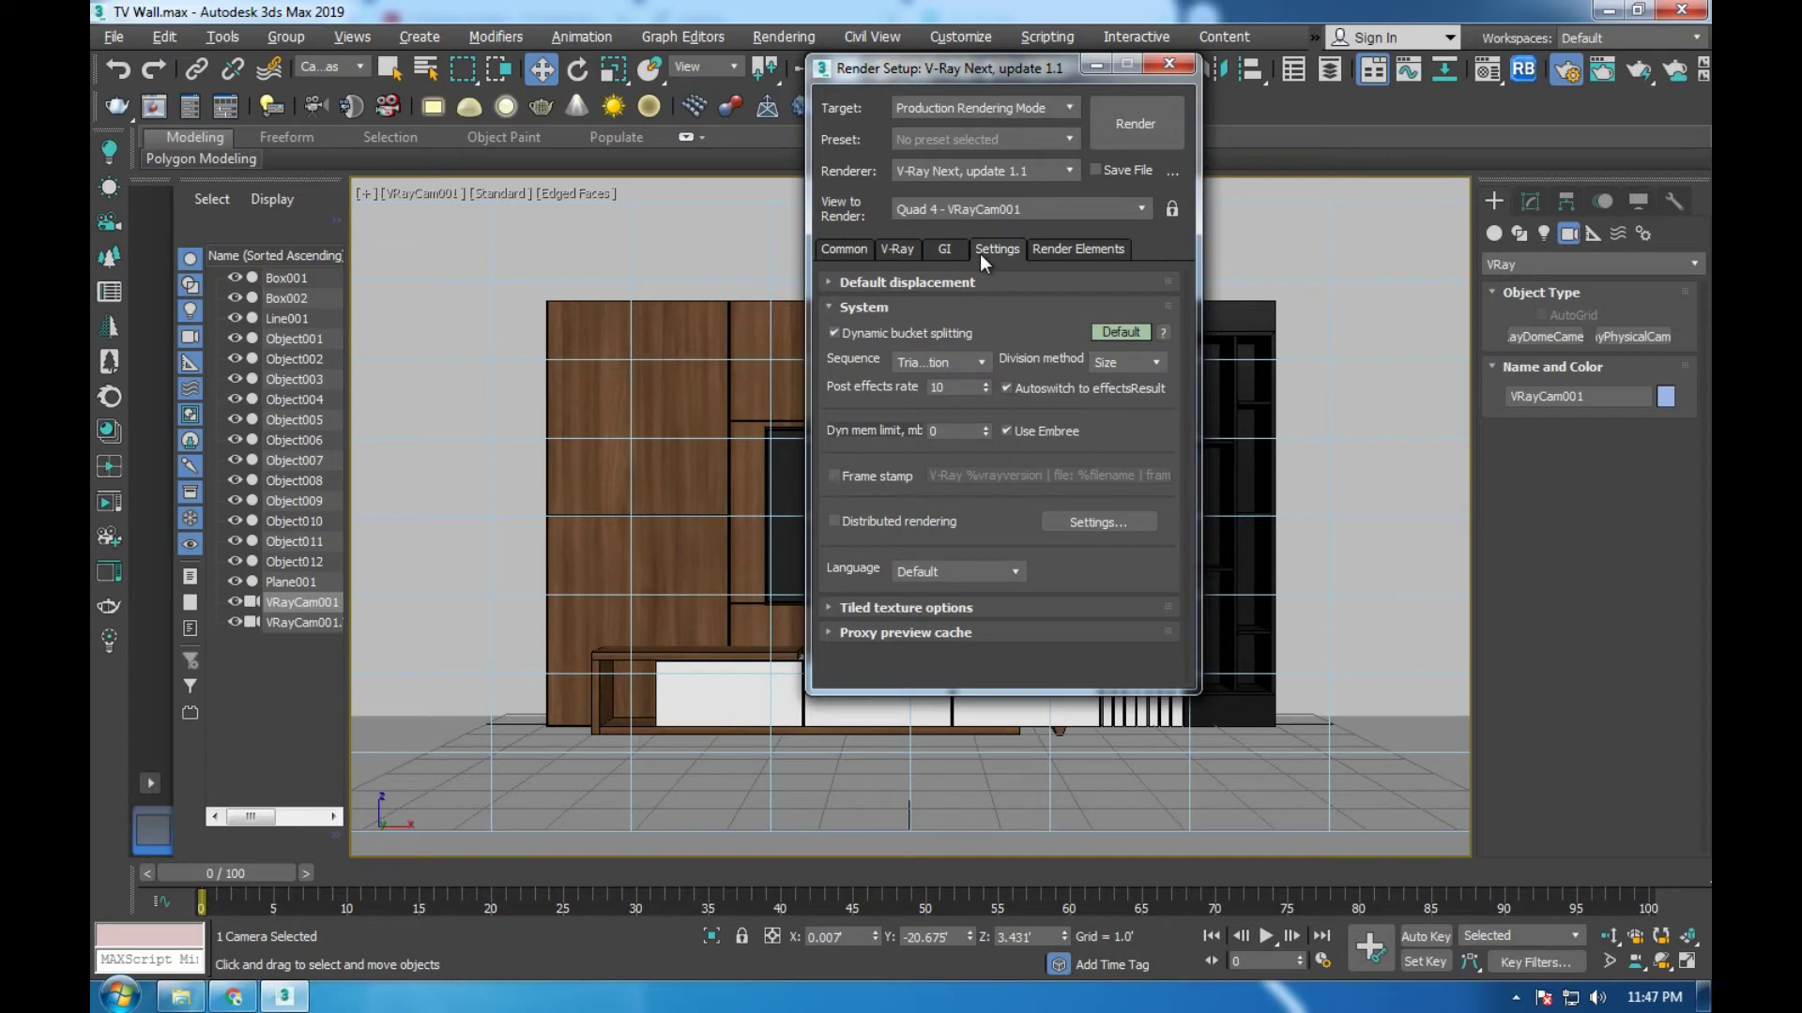
Verify the 1920 × 1080 output size in Common Parameters, then close Render Setup
click(1059, 249)
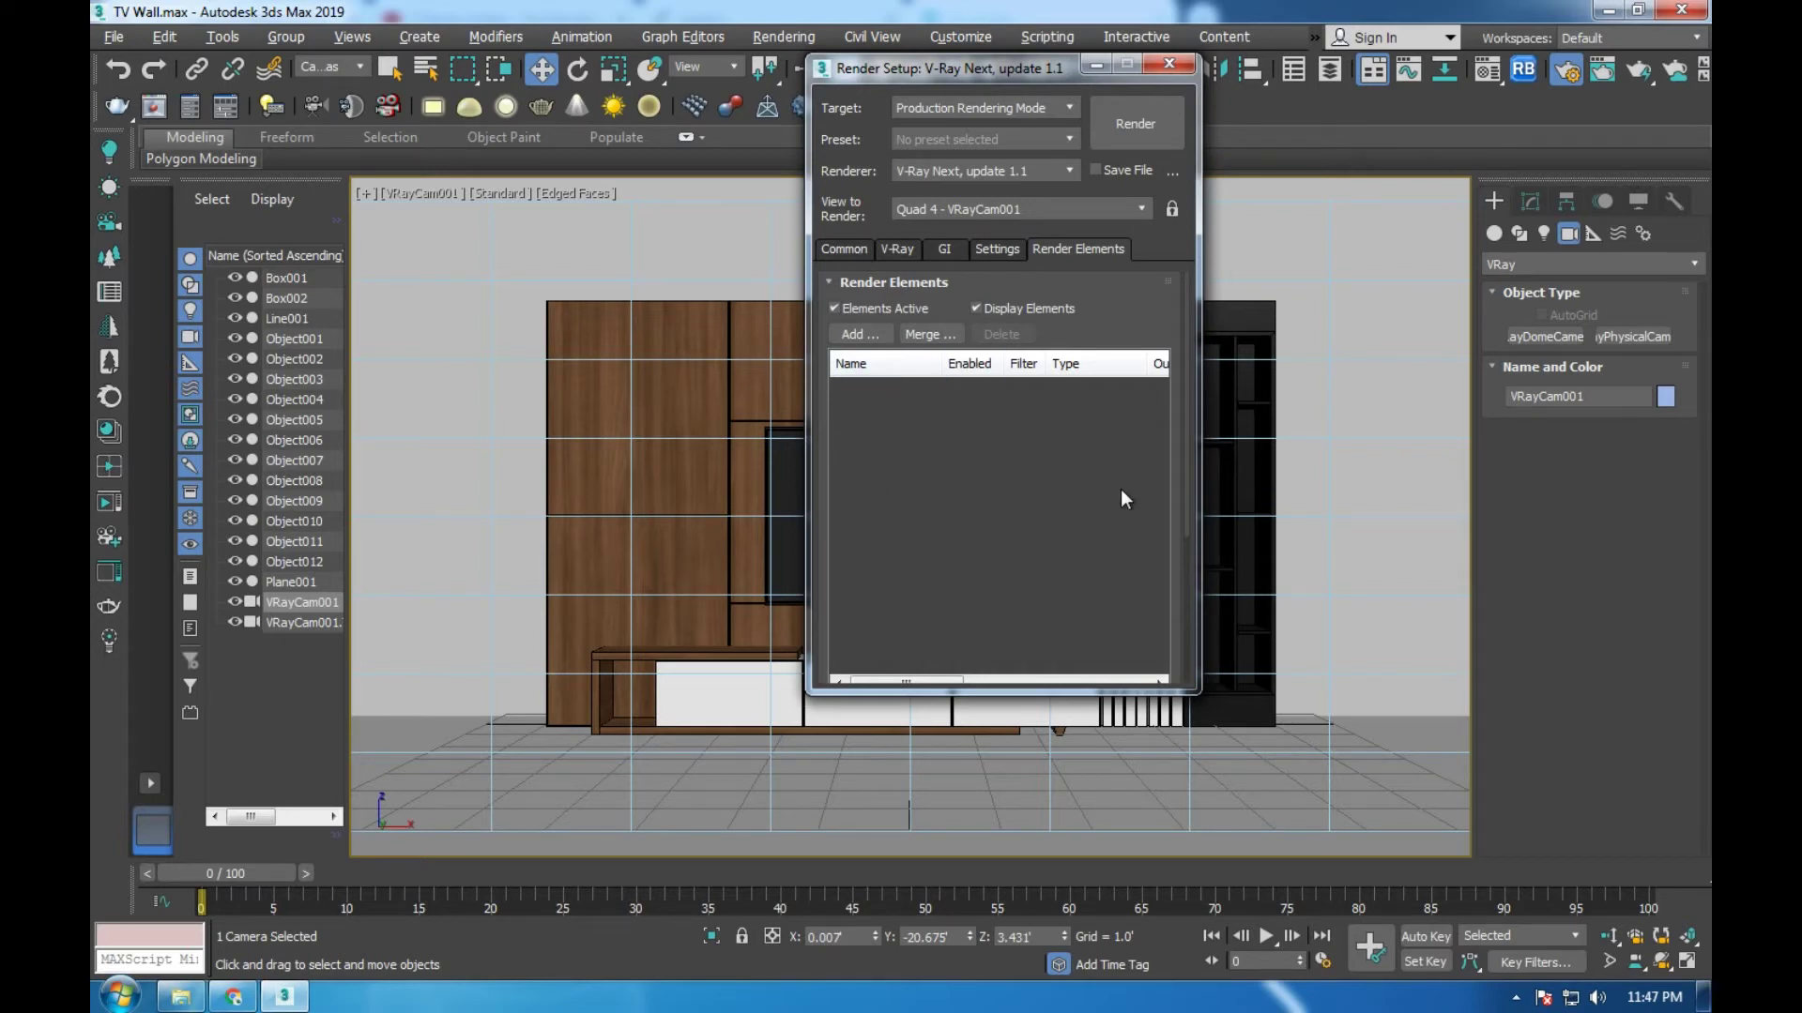
click(852, 255)
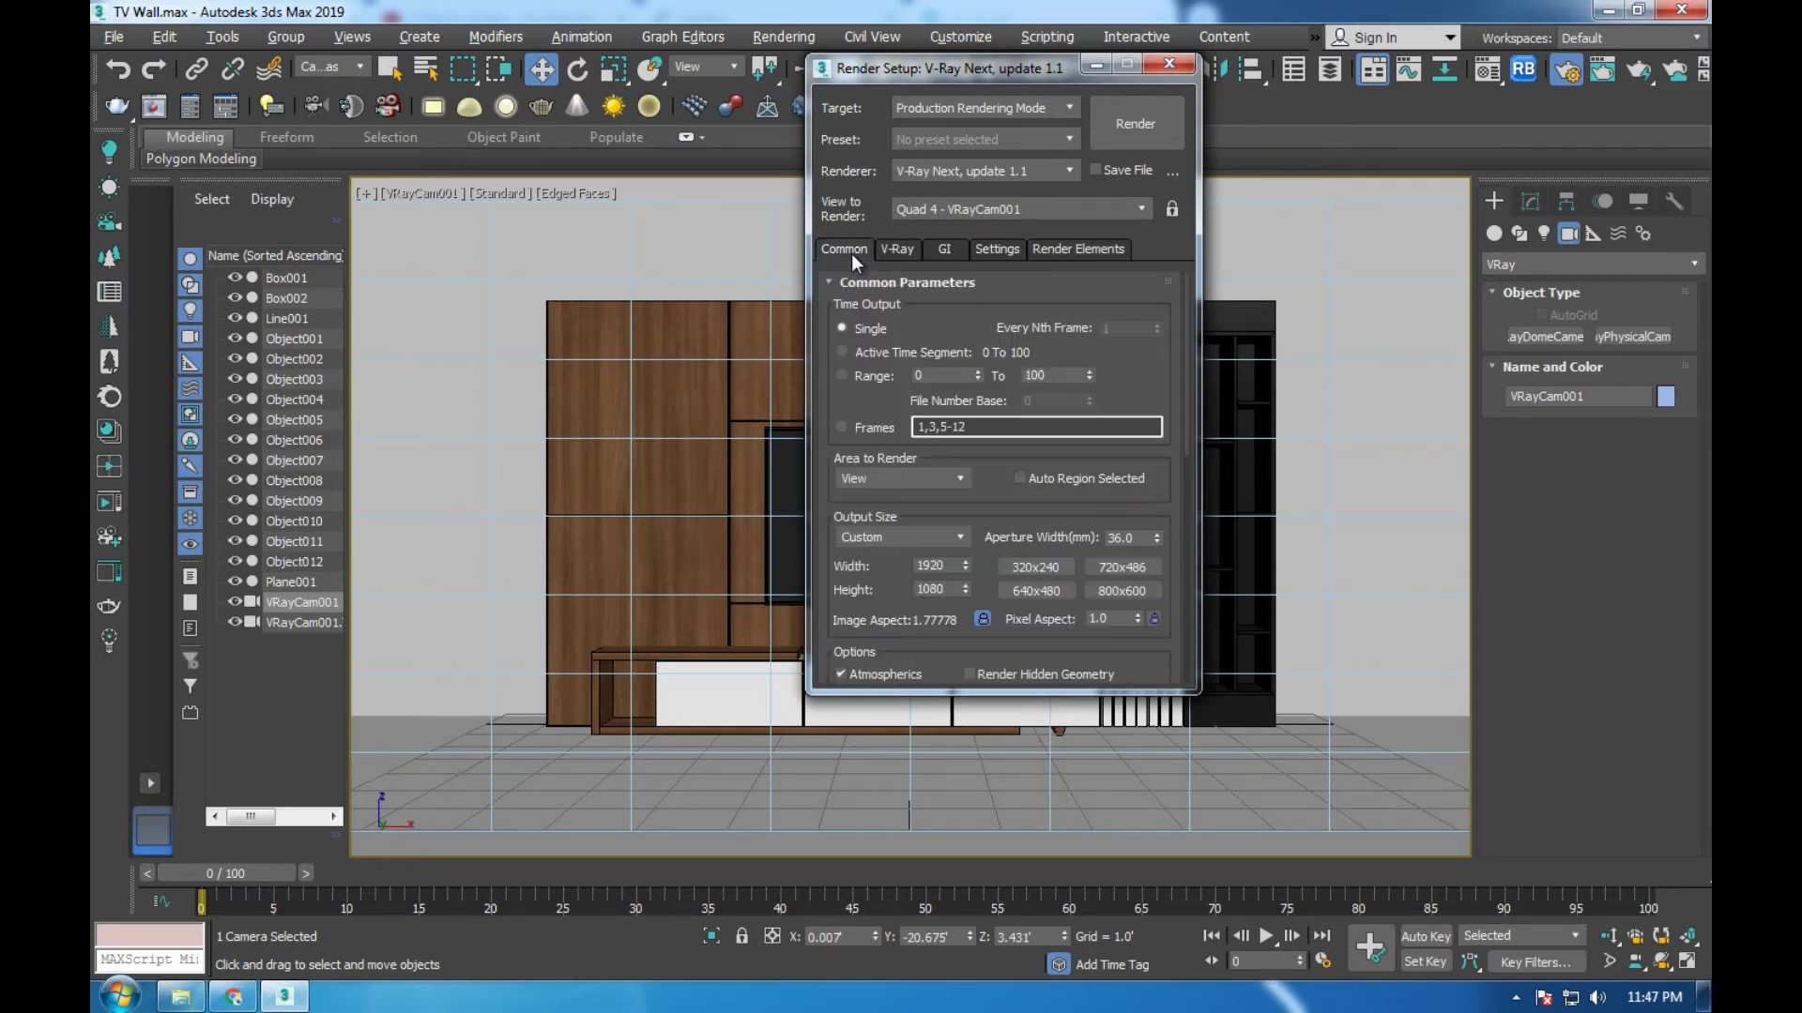
scroll(989, 432, down, 3)
drag(989, 432, 977, 312)
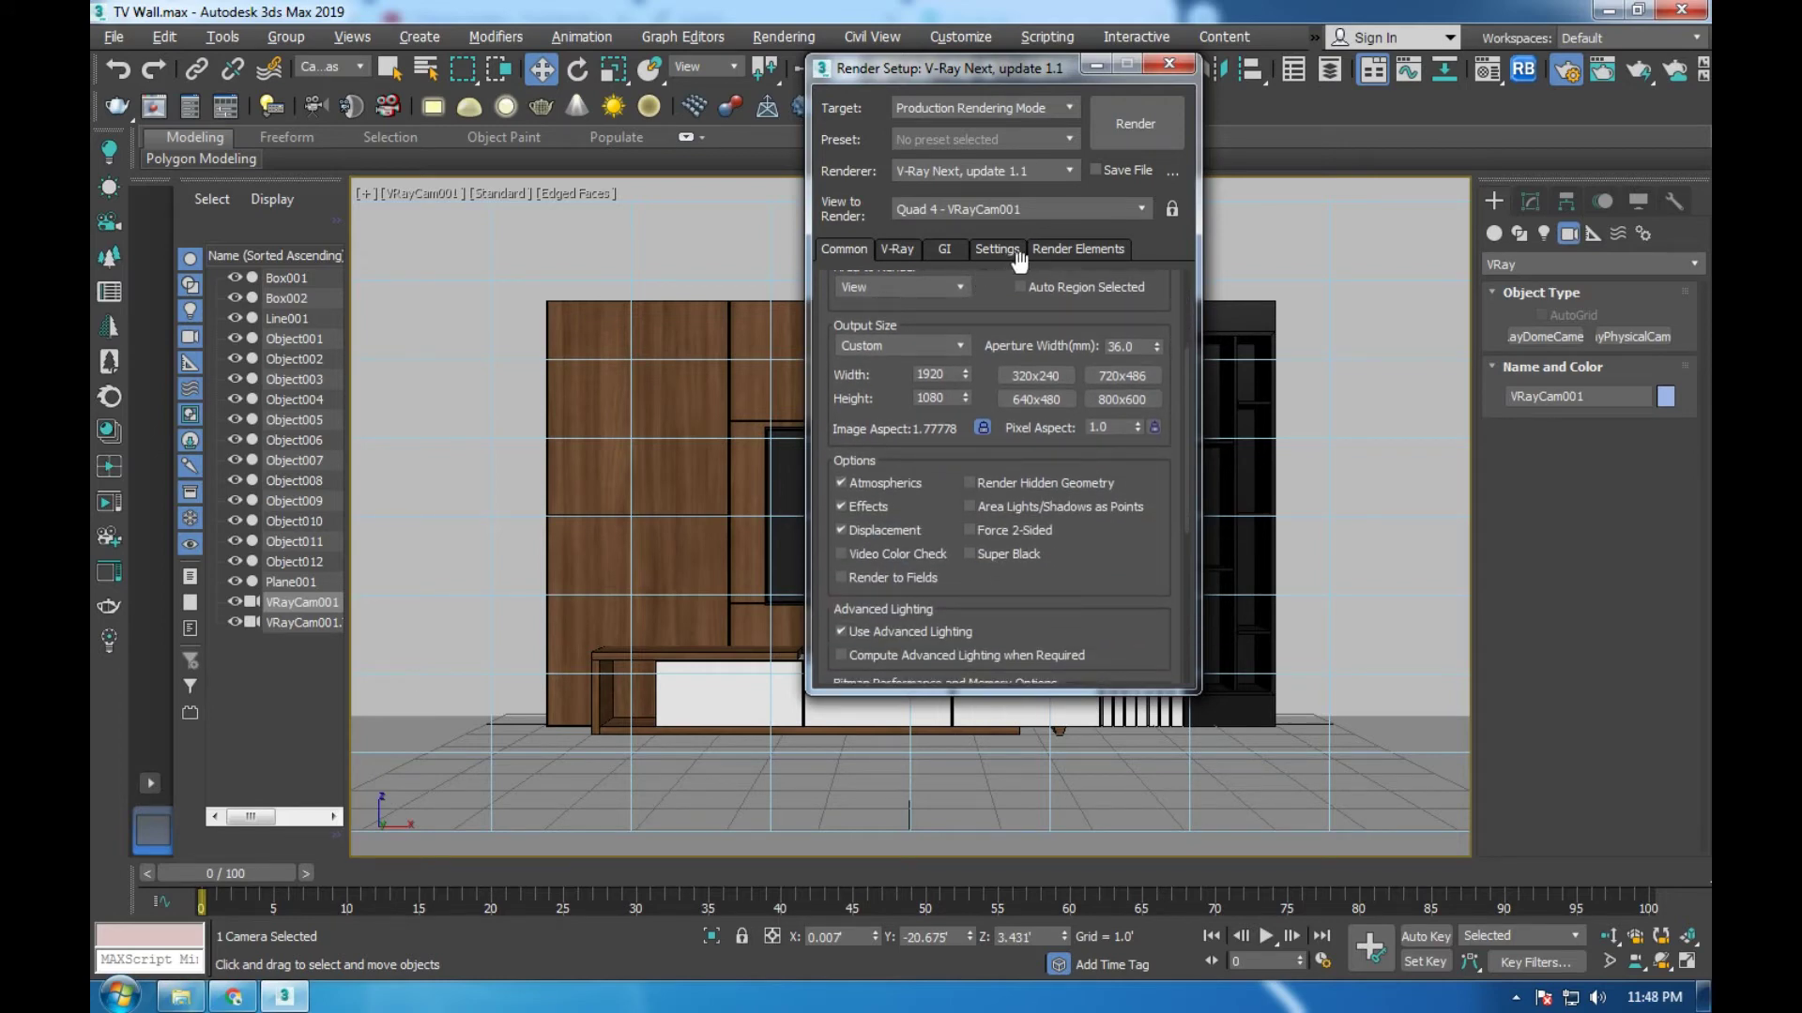
click(1169, 66)
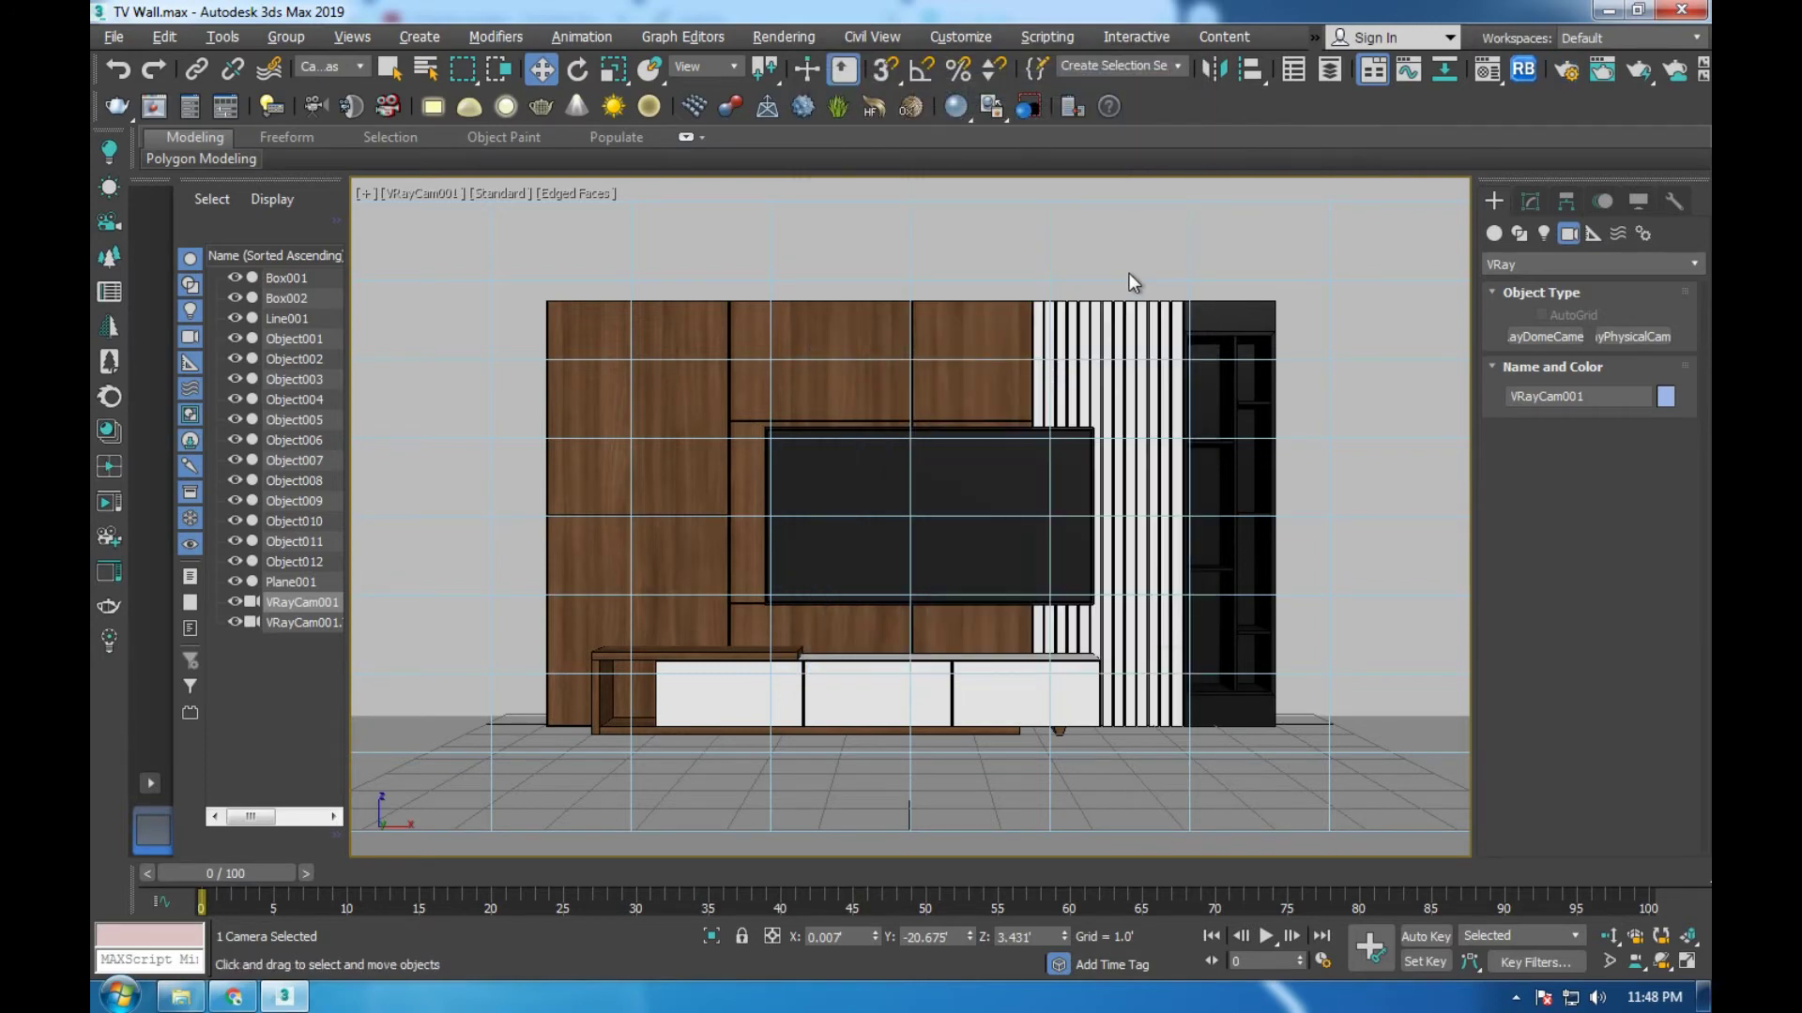
Show safe frames, narrow VRayCam001's field of view so the TV wall fills it, and select the camera
key(shift+f)
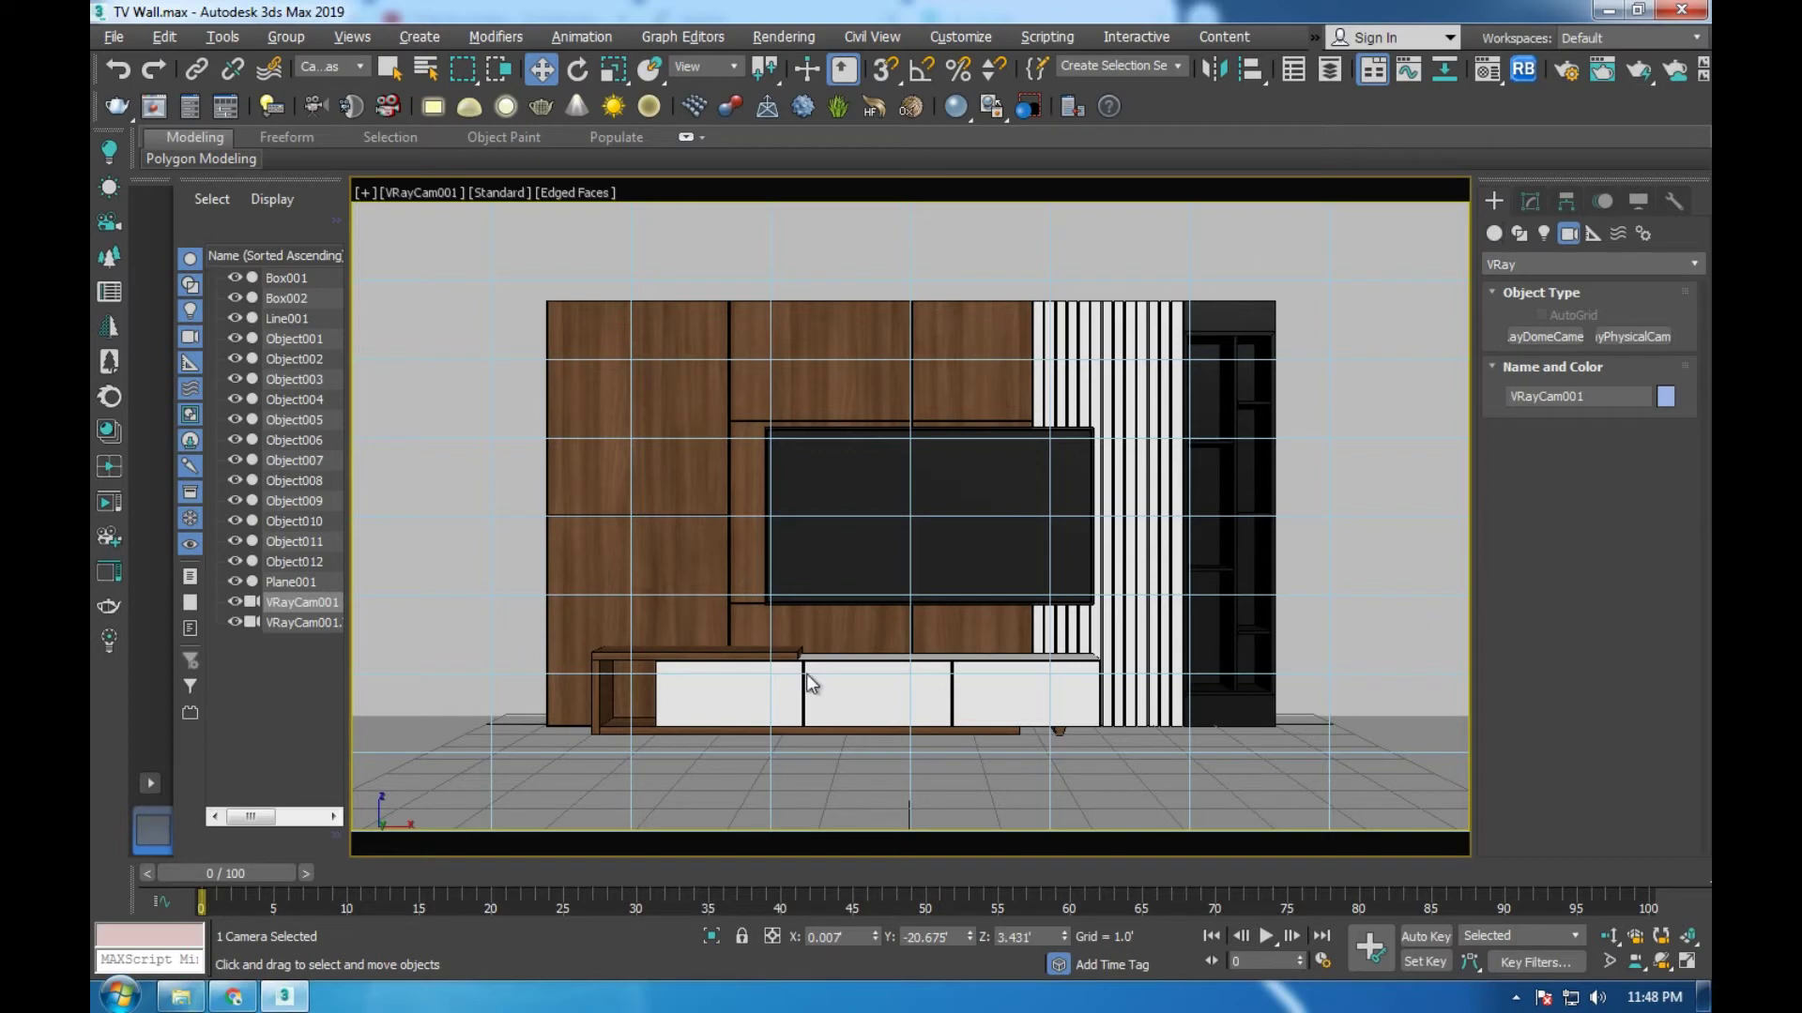
click(1610, 962)
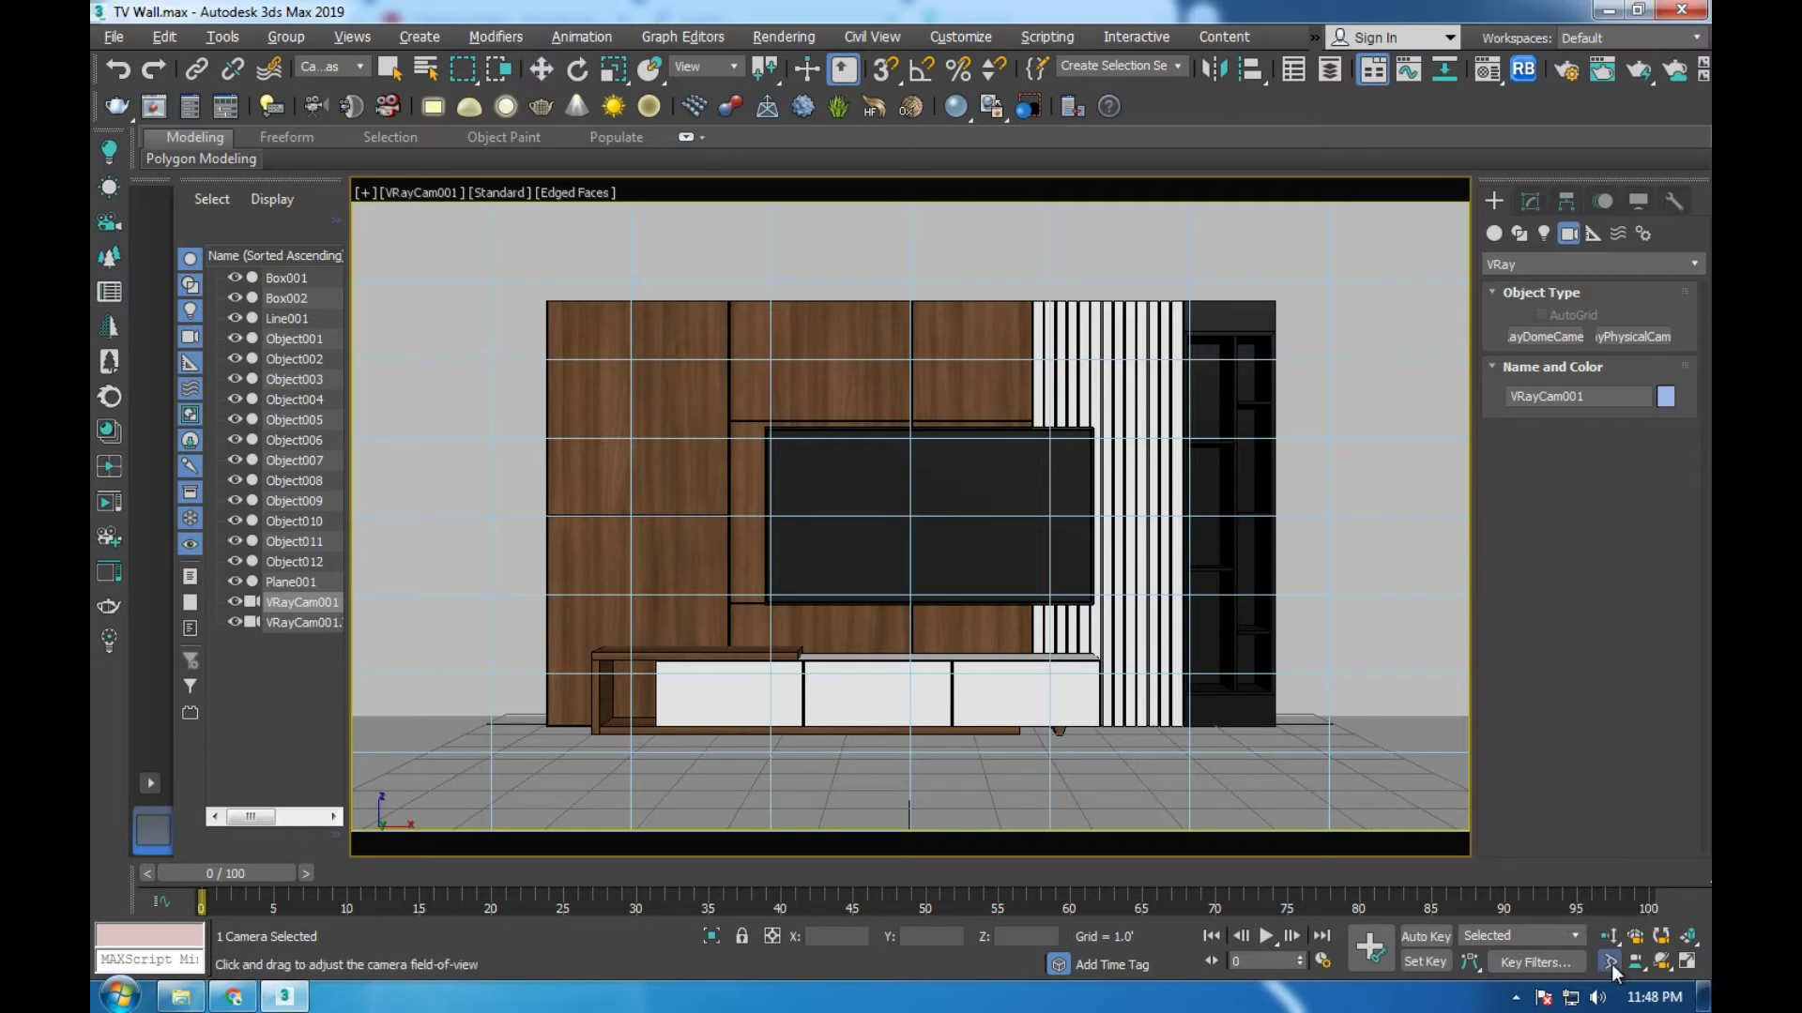
drag(909, 572, 909, 539)
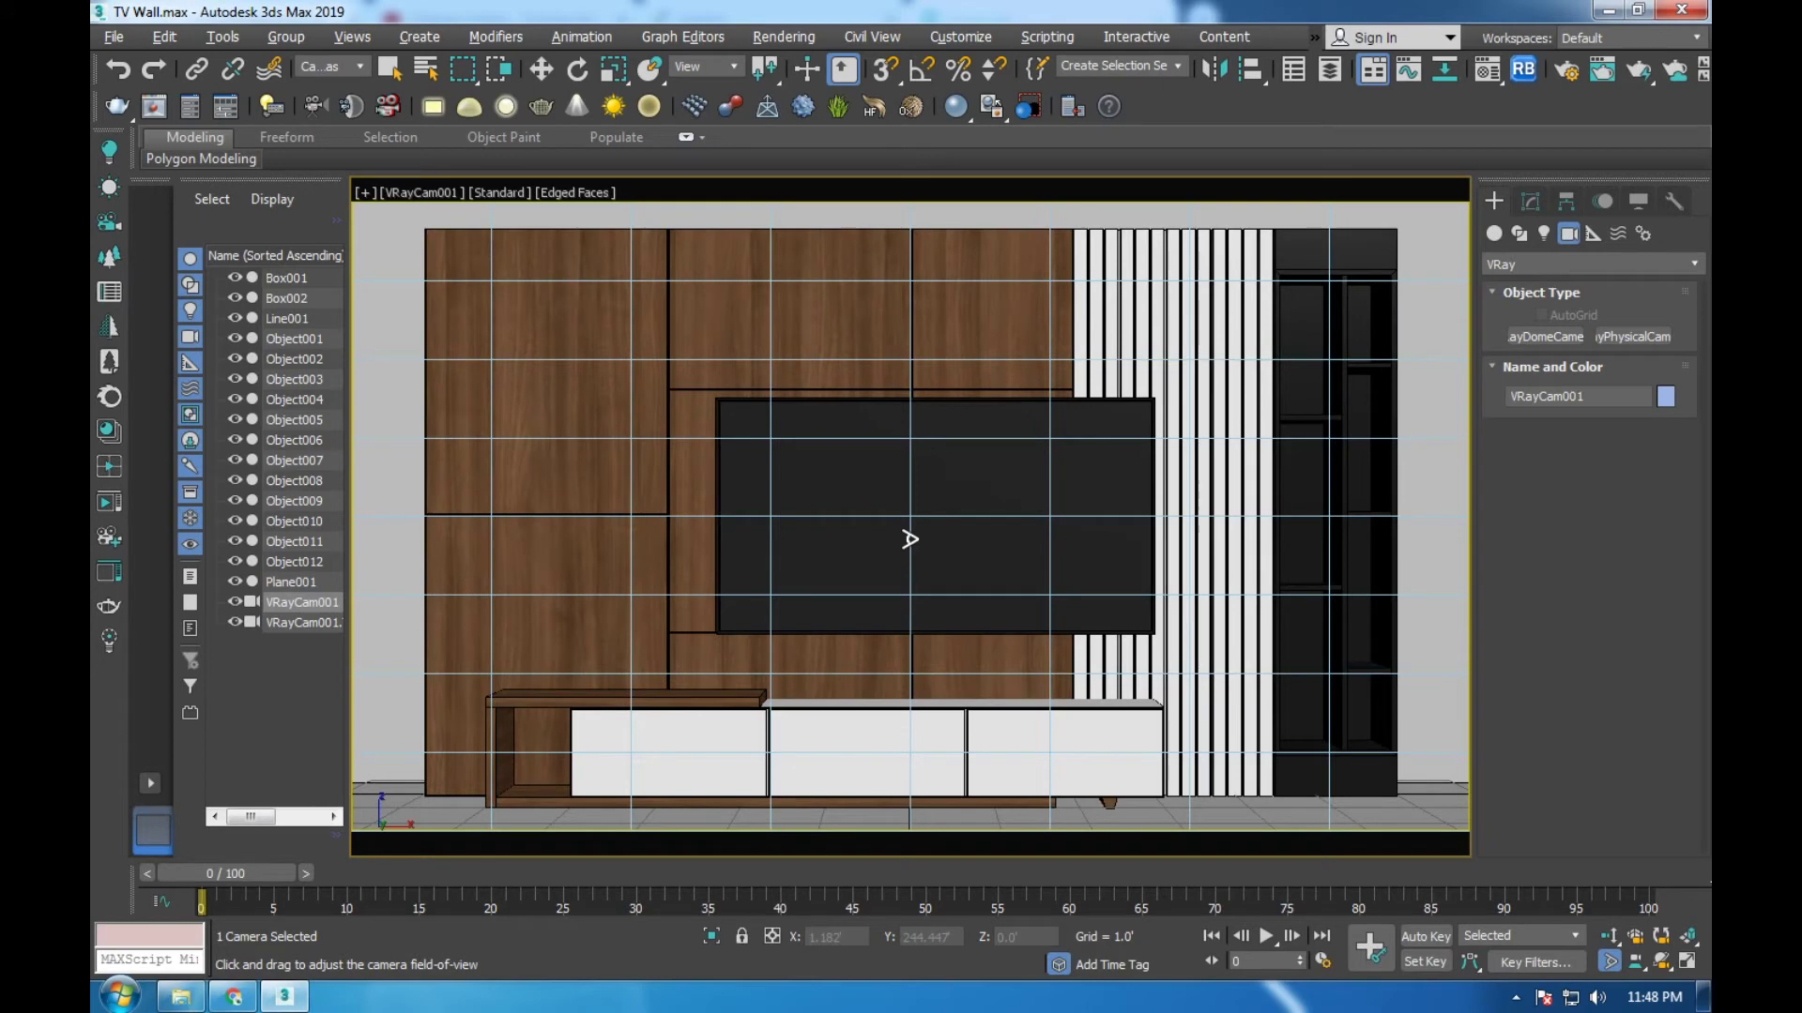
right_click(909, 539)
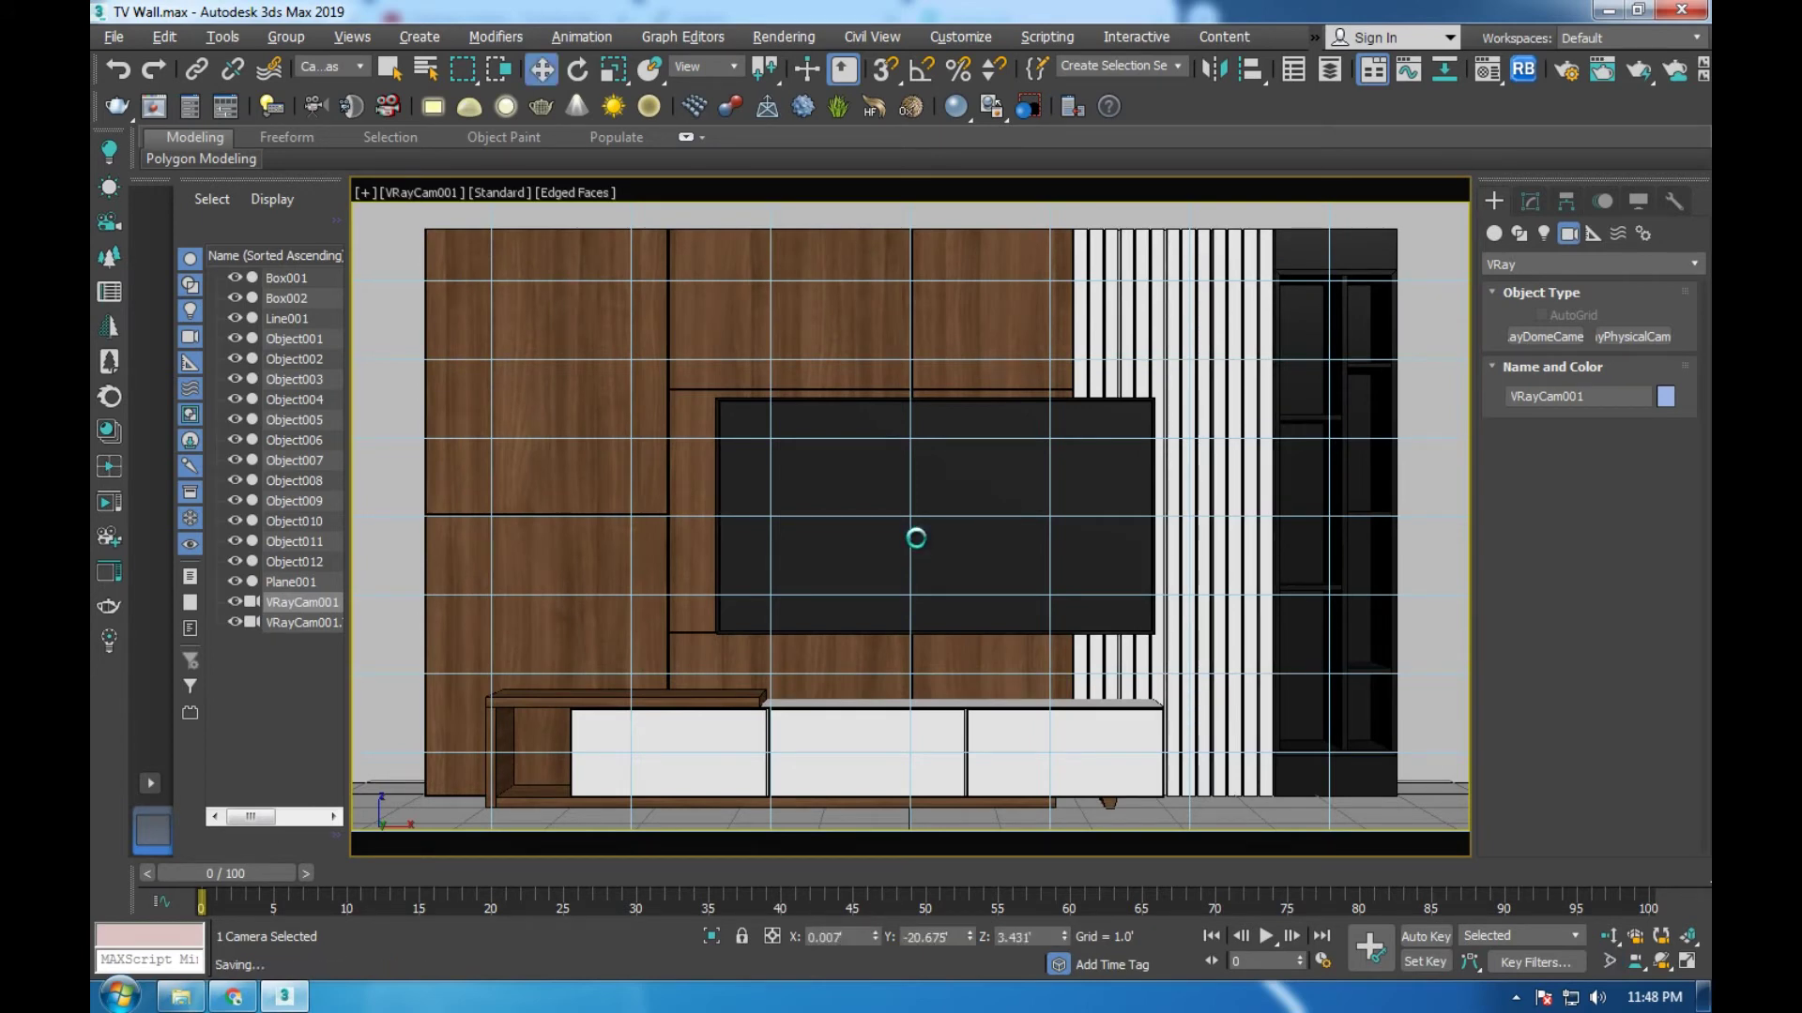
click(407, 192)
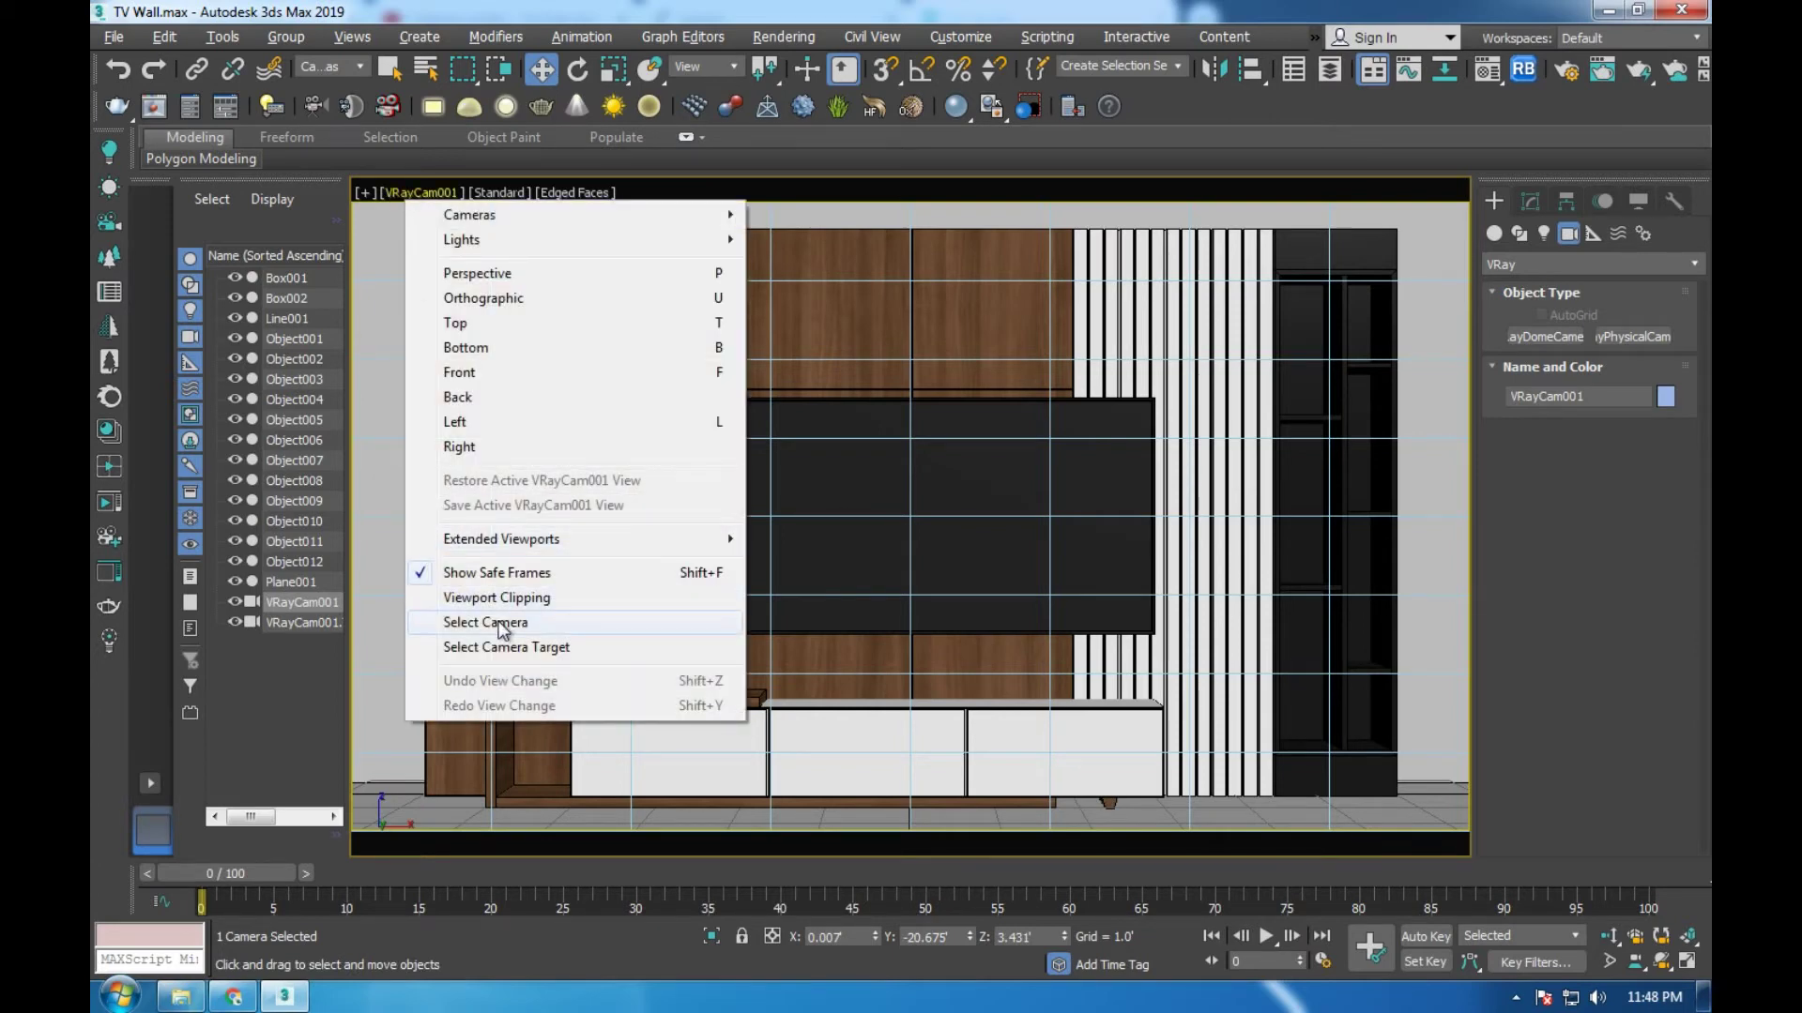
click(499, 622)
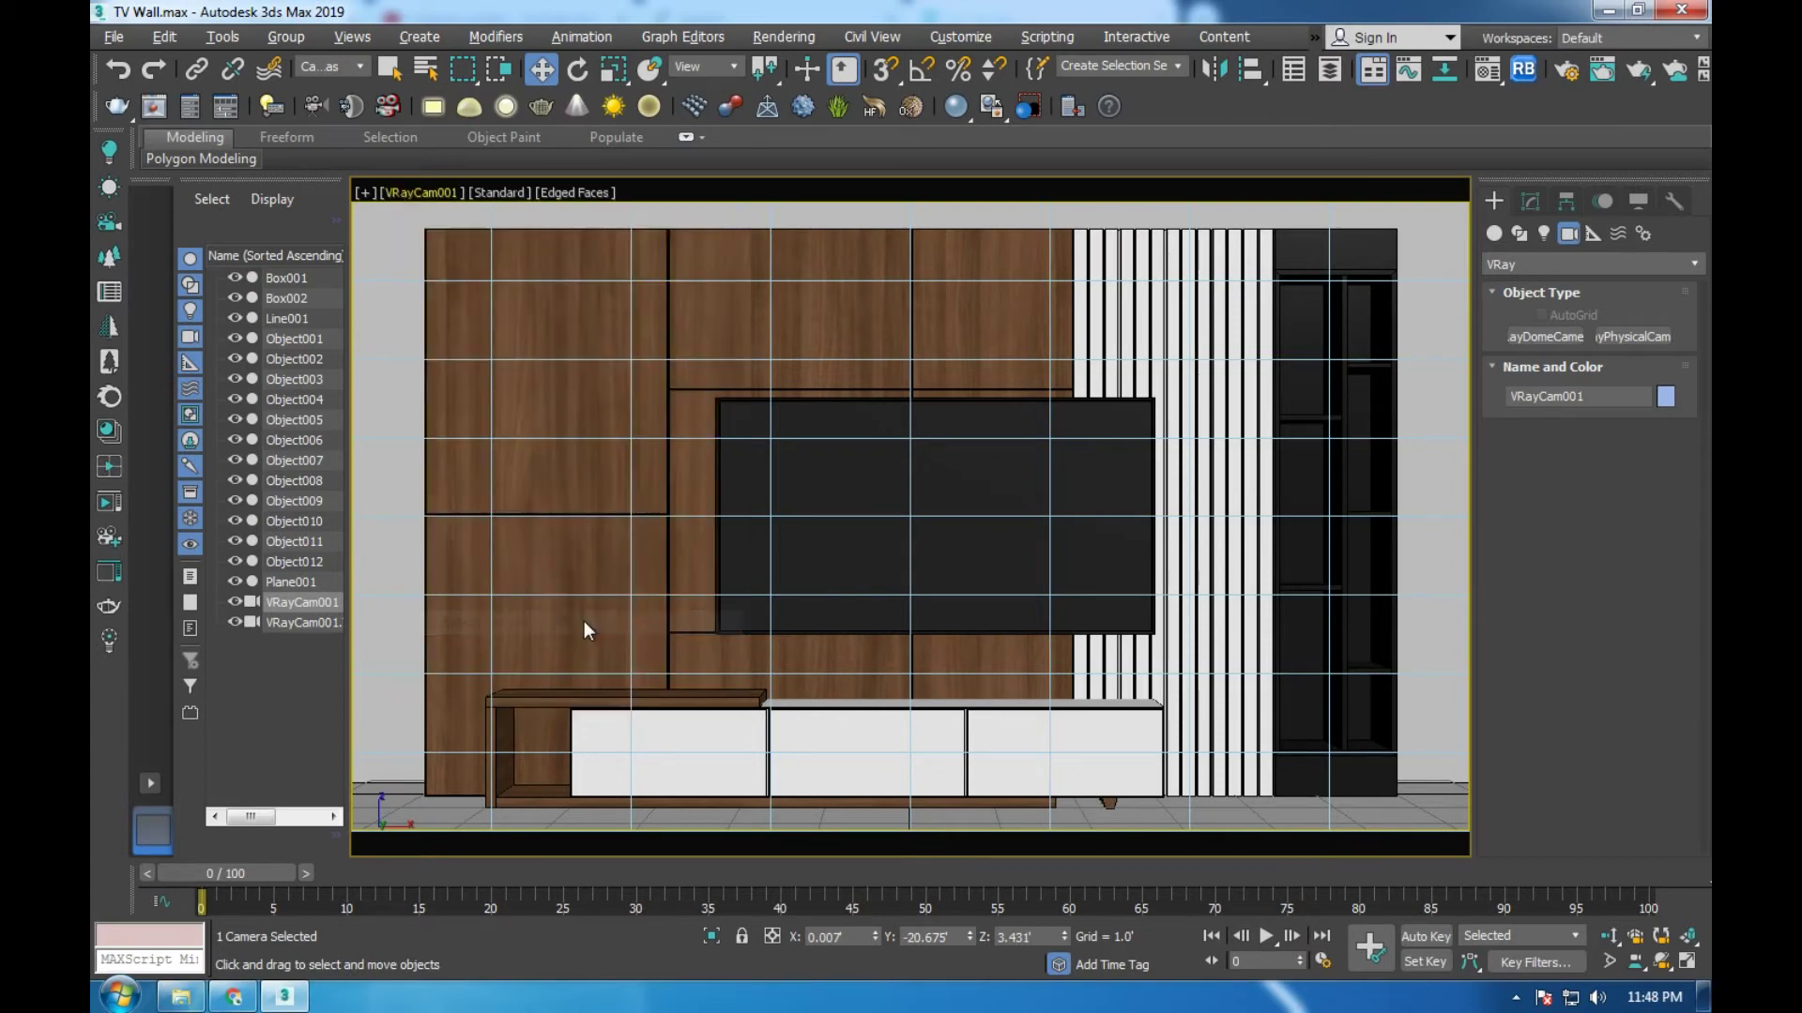
Set VRayCam001's shutter speed to 10
click(1531, 197)
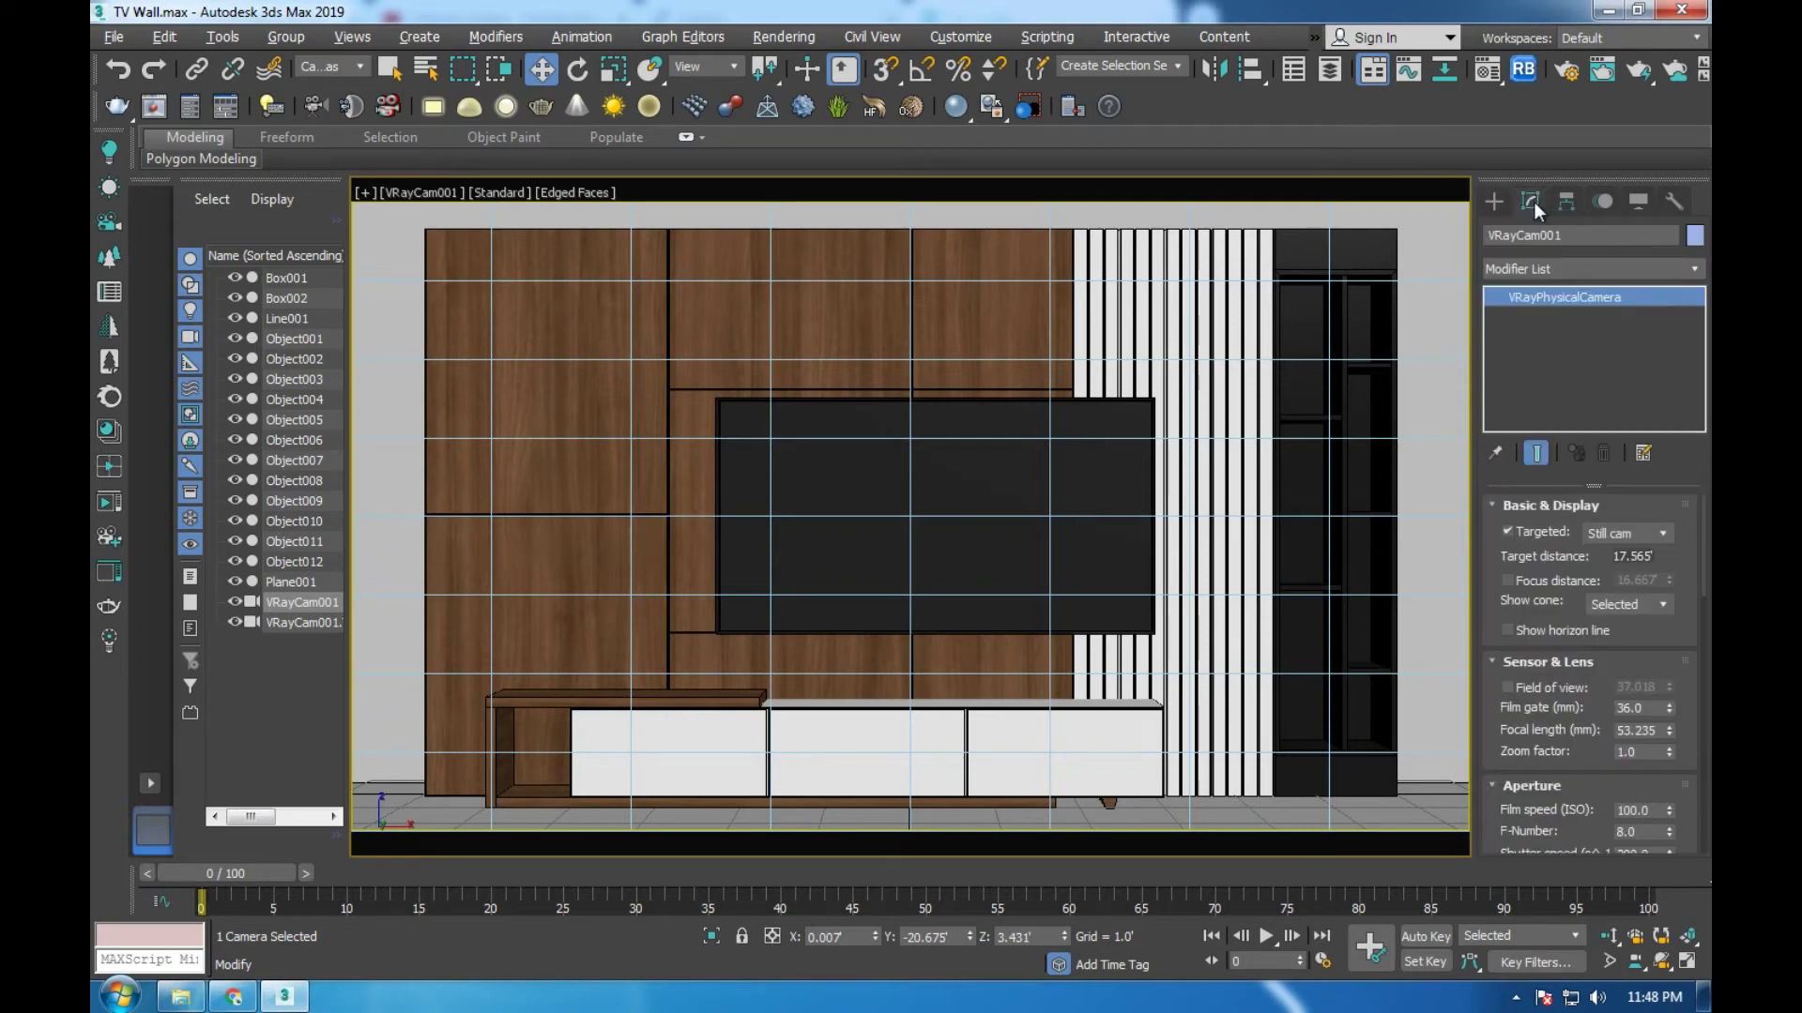
drag(1636, 683, 1595, 497)
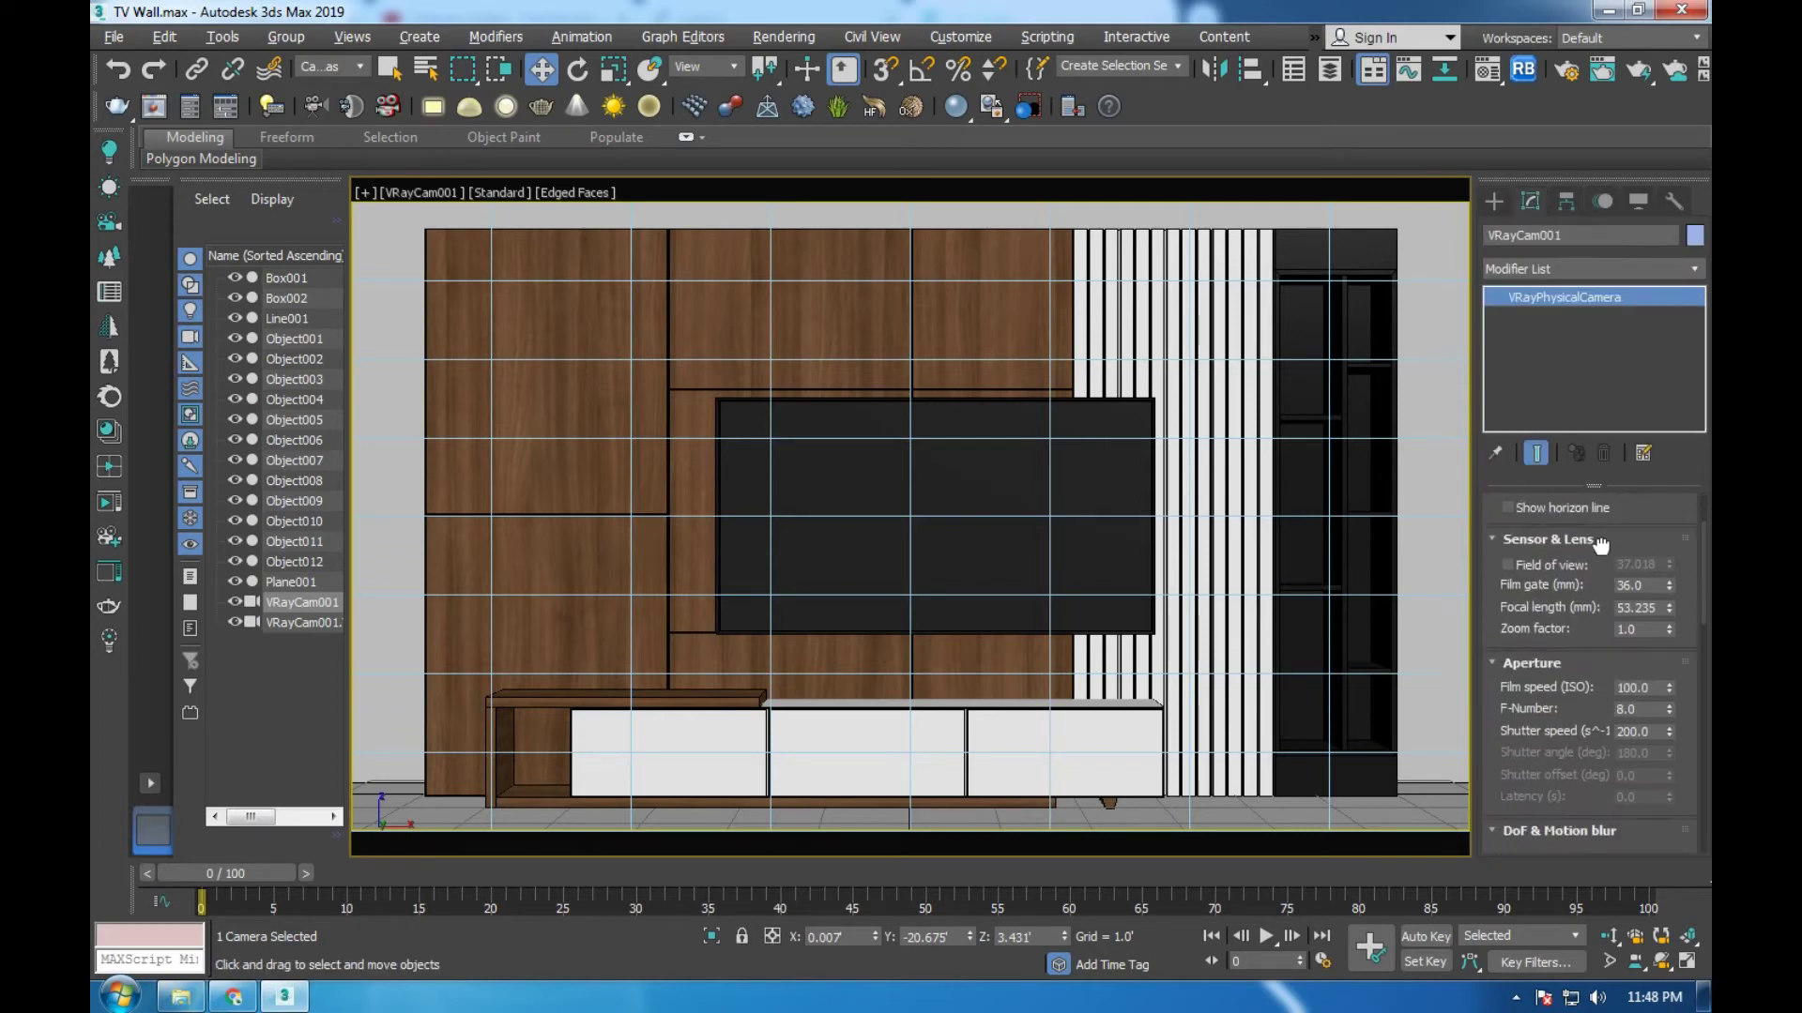
click(1637, 672)
text(10)
key(Return)
Change the camera's white balance to Neutral, apply Guess vert tilt, and start a test render
scroll(1652, 620, down, 5)
drag(1644, 683, 1606, 541)
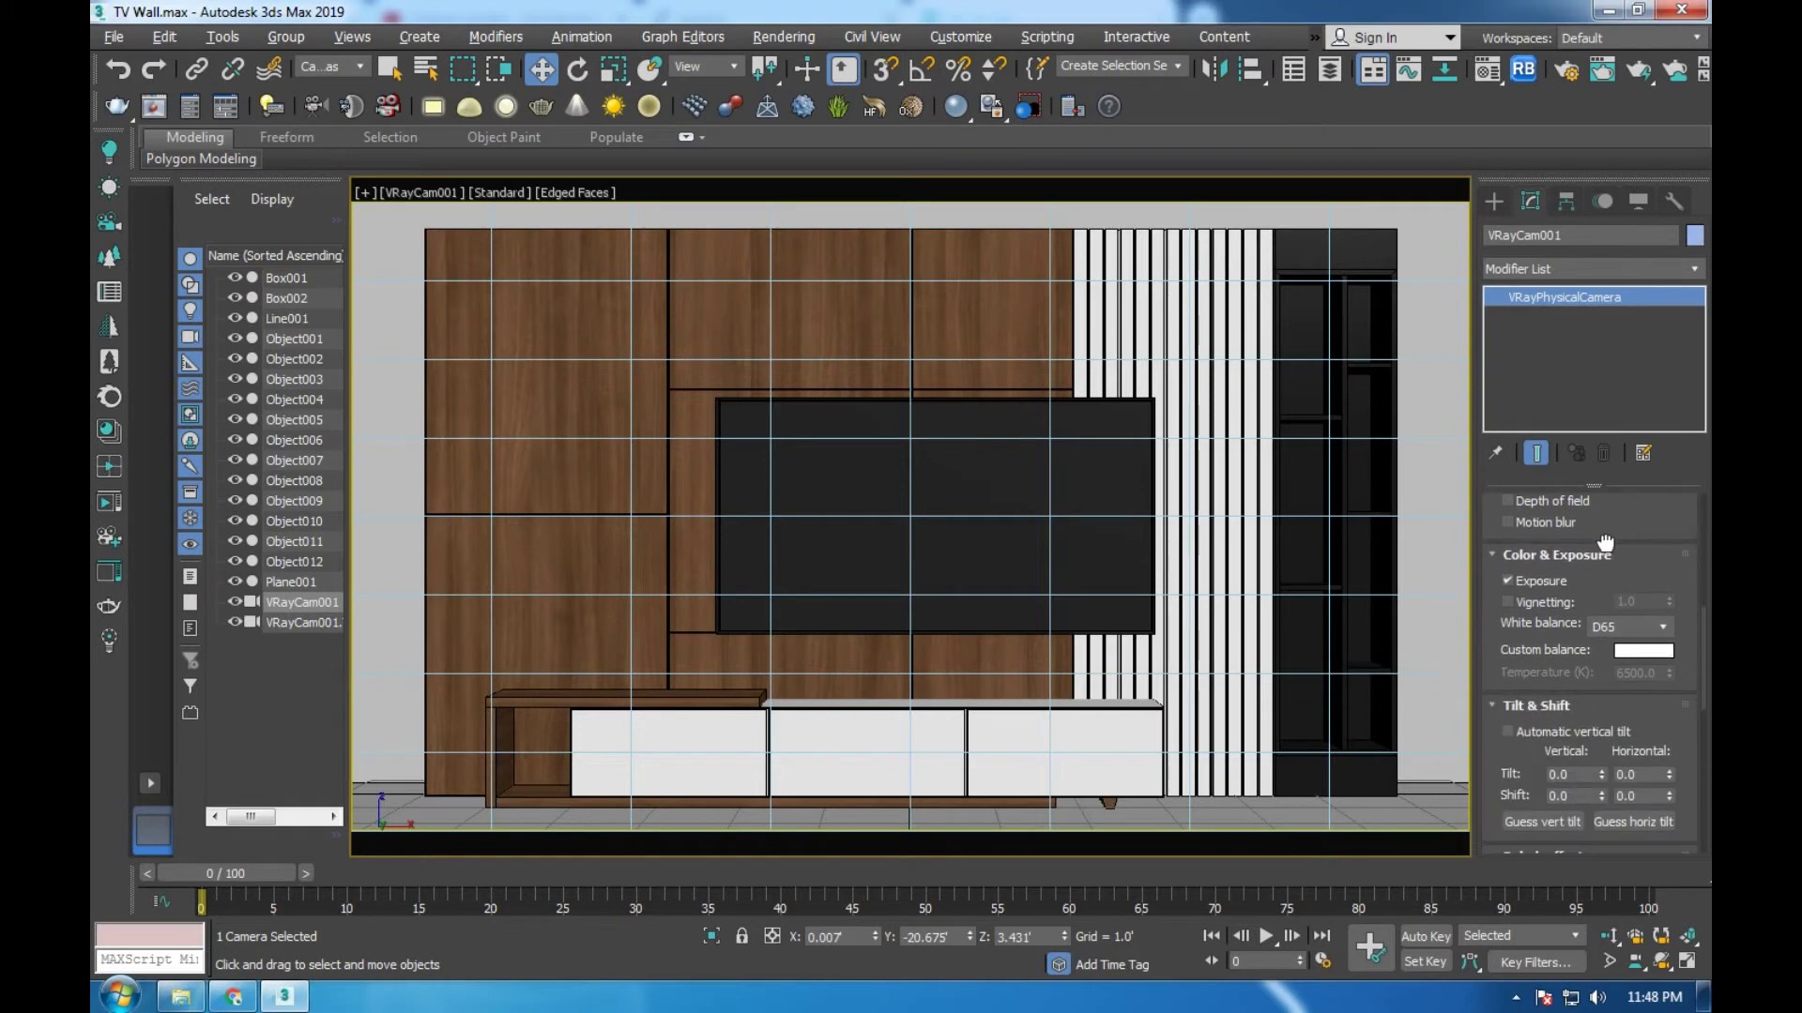
click(1605, 626)
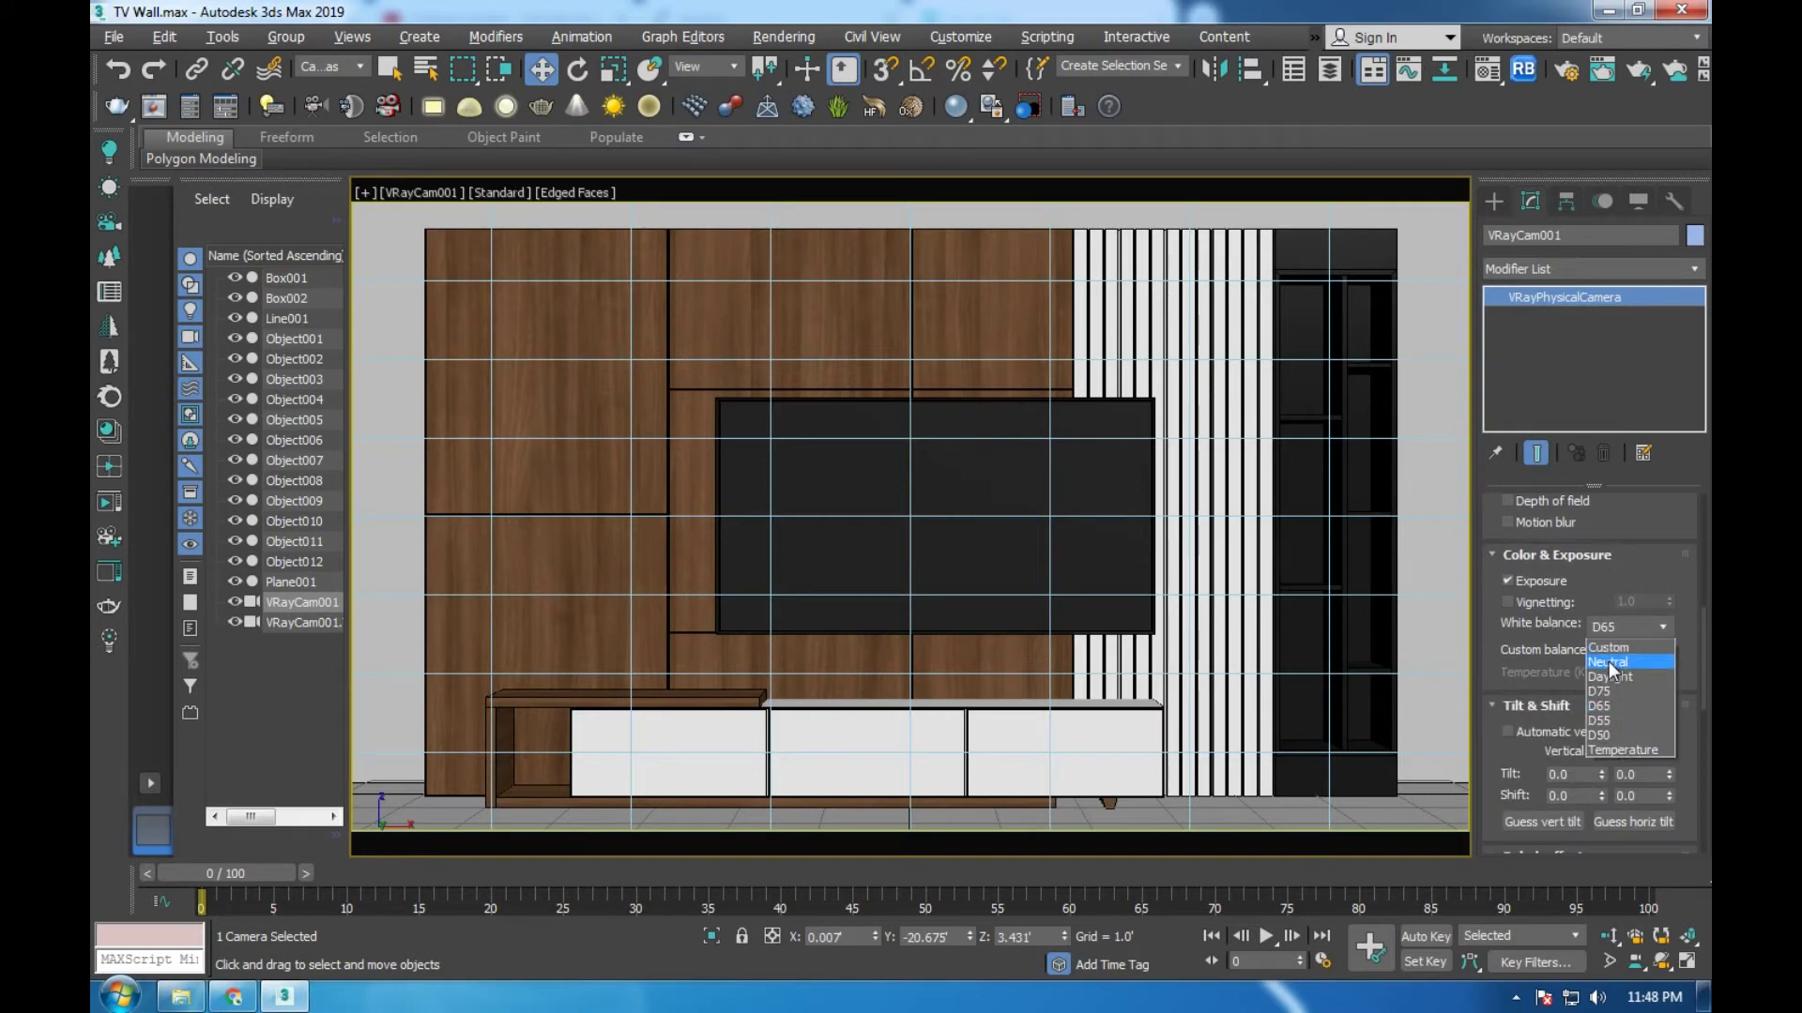
click(1612, 647)
scroll(1559, 638, down, 5)
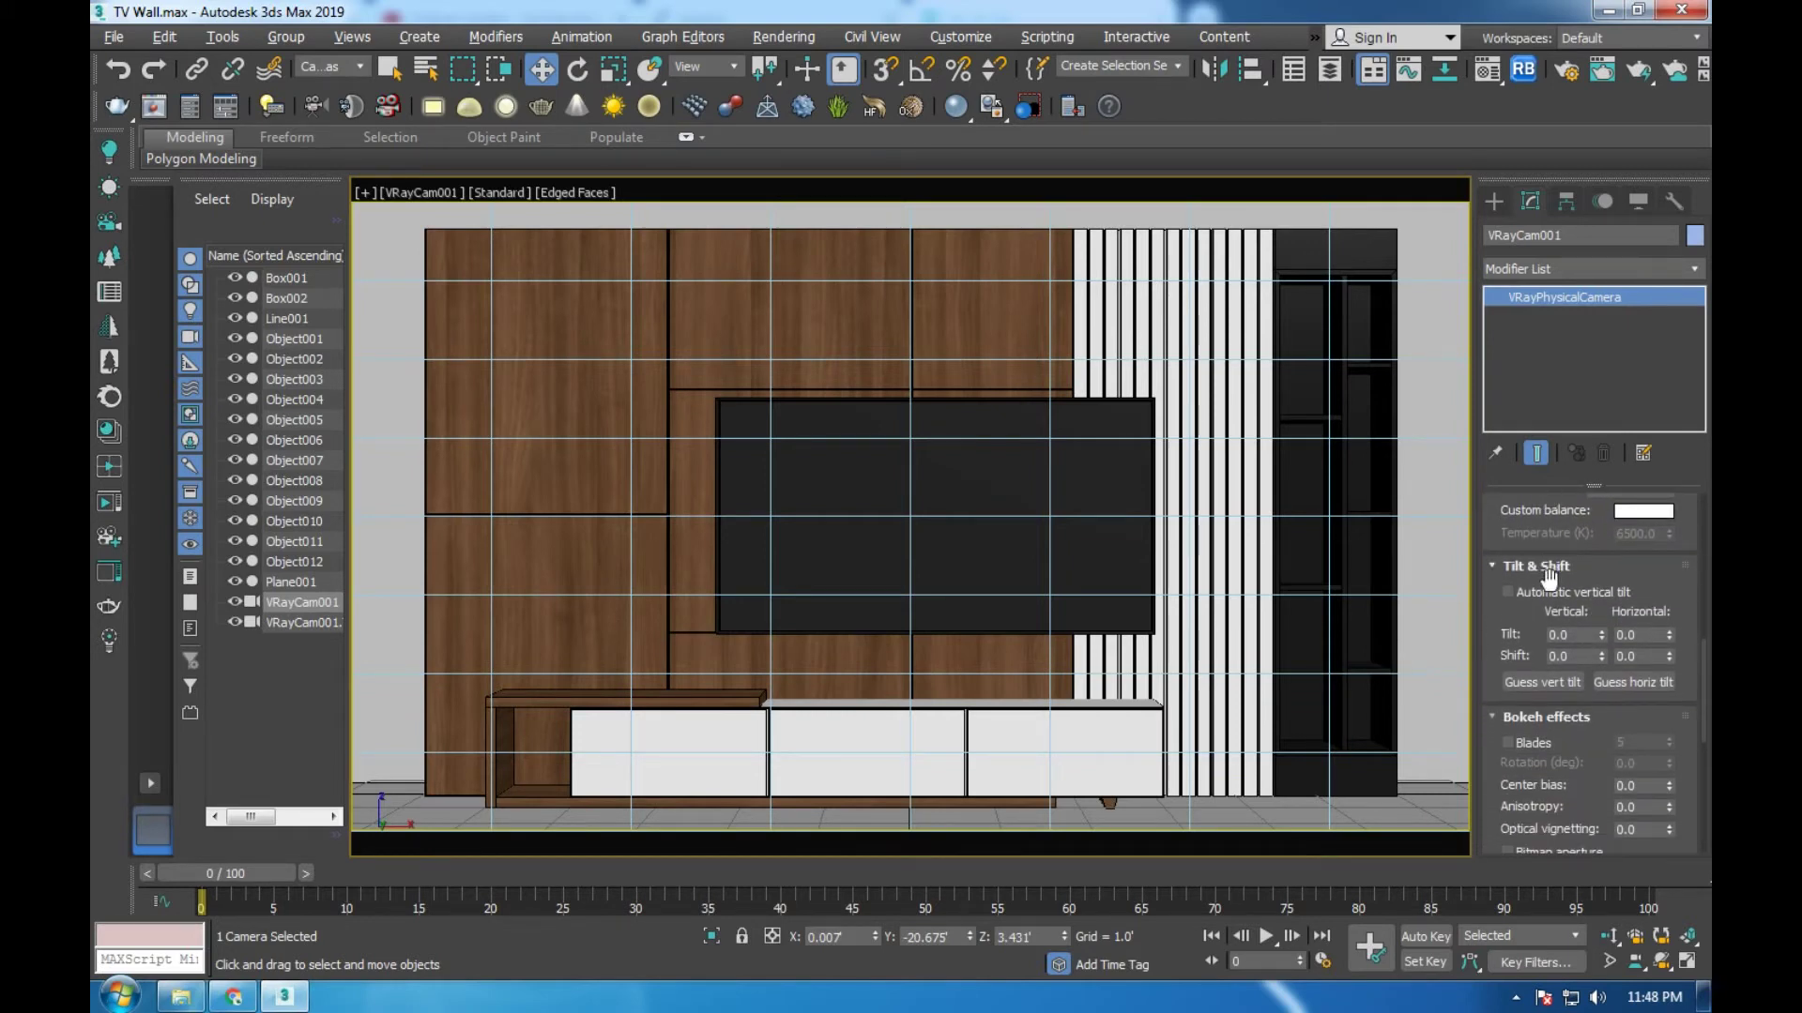
click(1540, 684)
drag(1576, 724, 1551, 457)
scroll(1552, 458, down, 3)
scroll(1556, 461, down, 3)
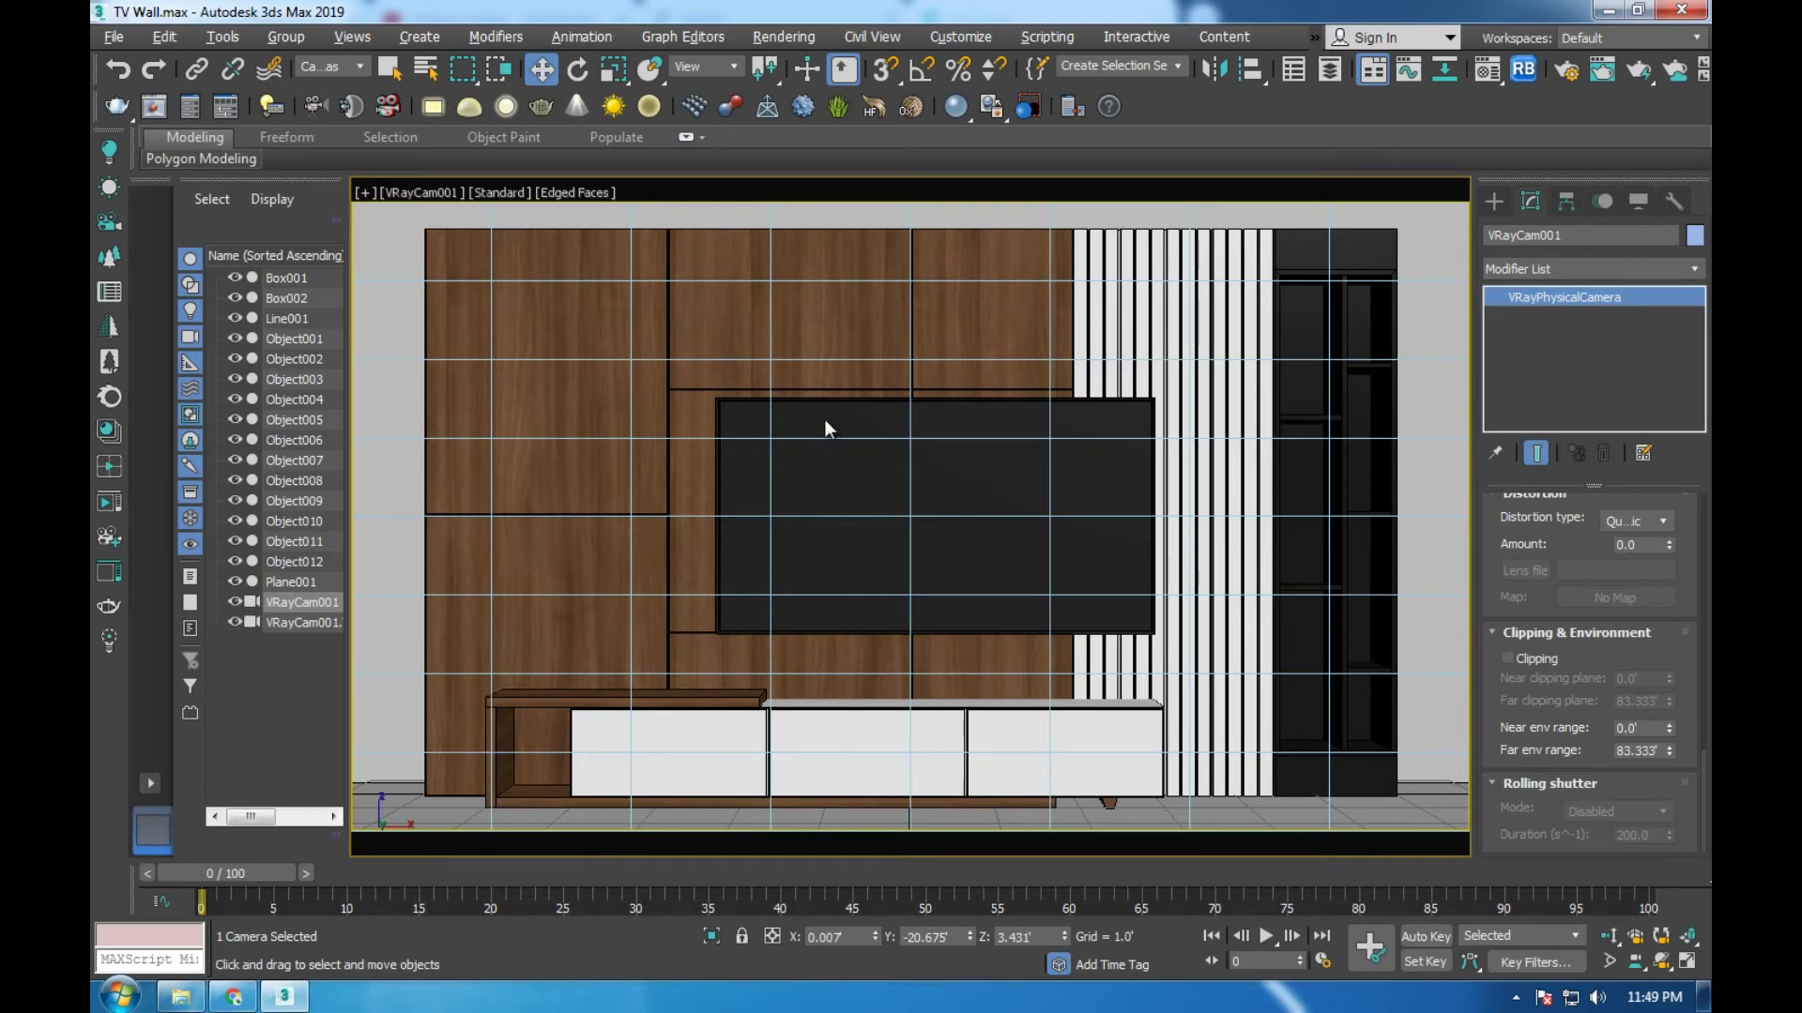
key(shift+q)
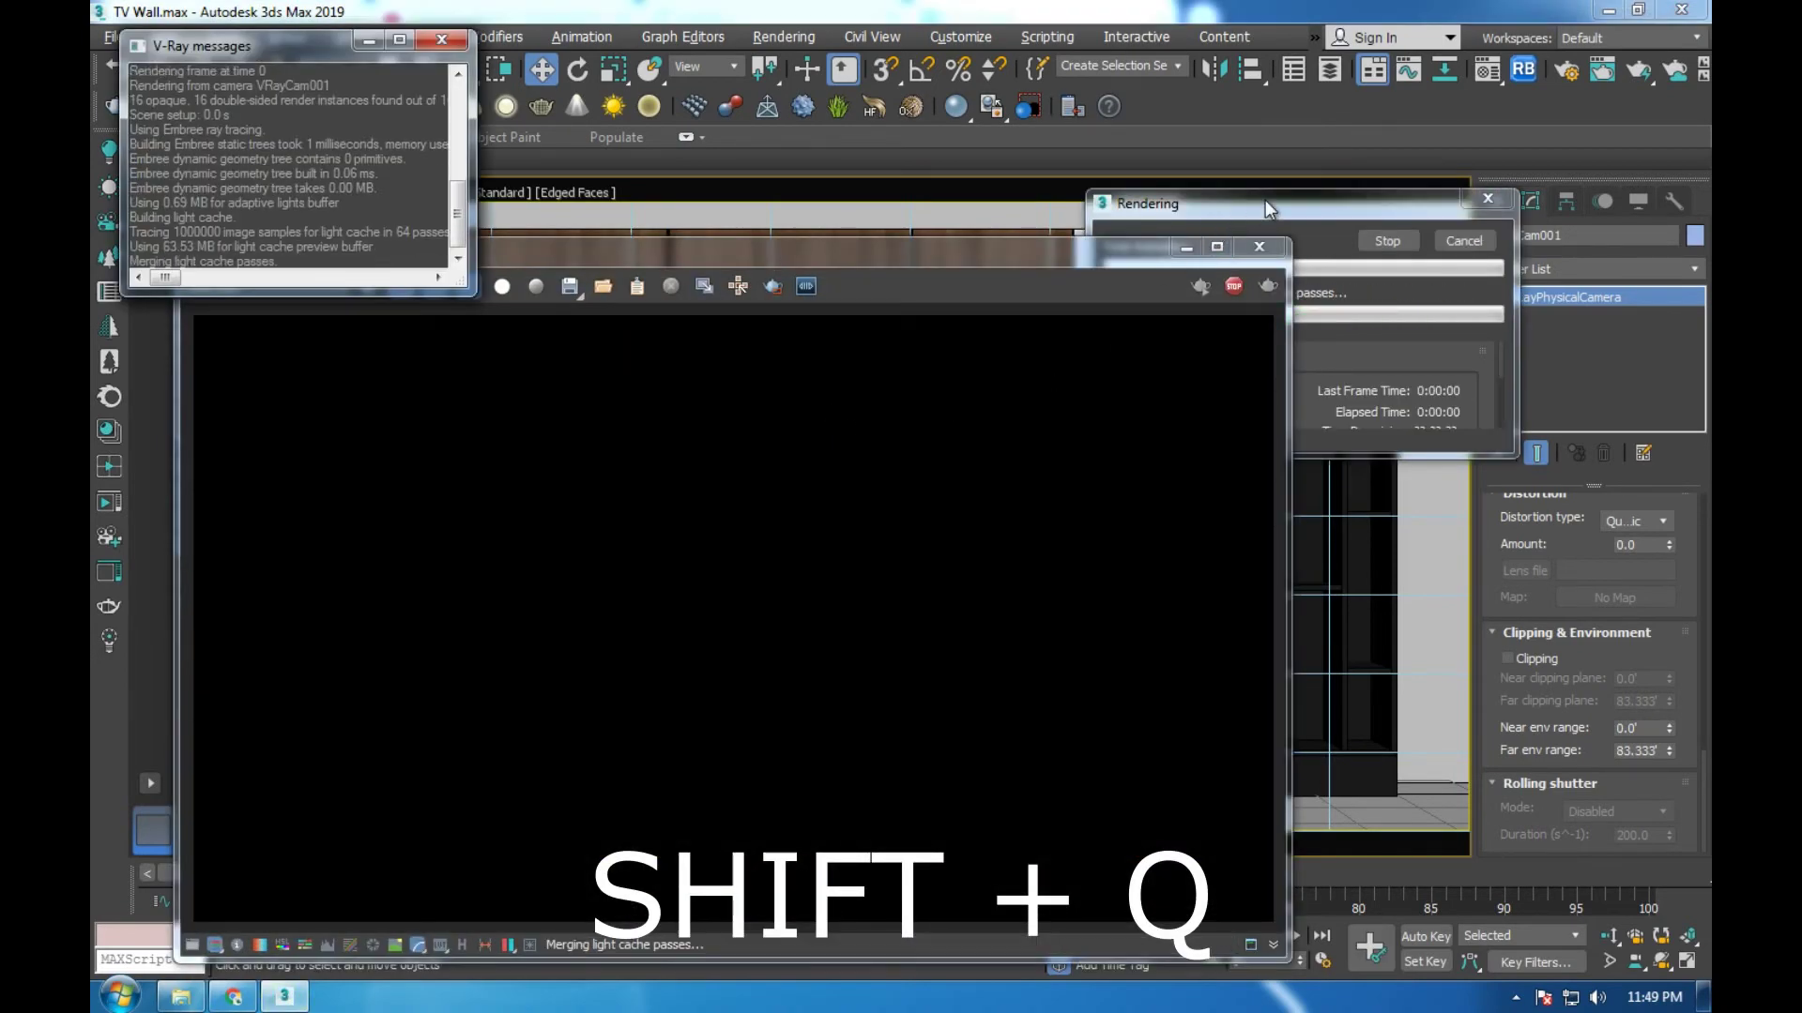
Stop the all-black test render and close the V-Ray frame buffer
click(1456, 239)
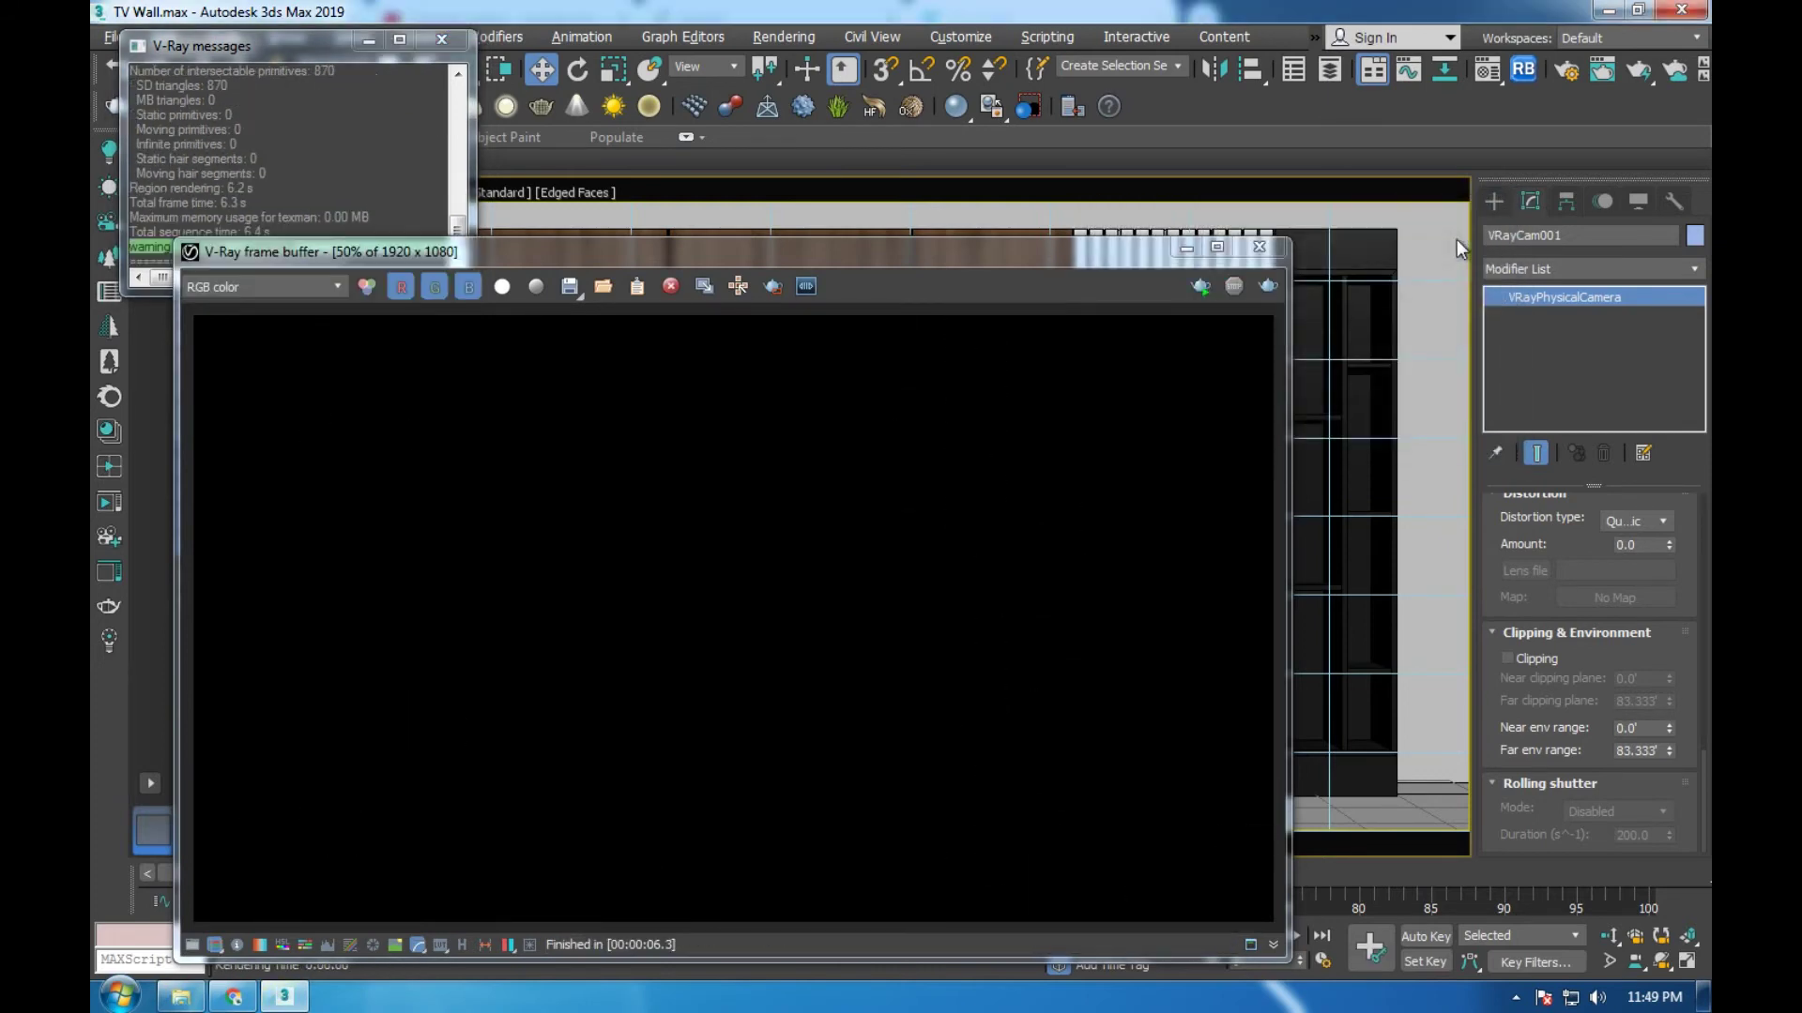
click(1269, 248)
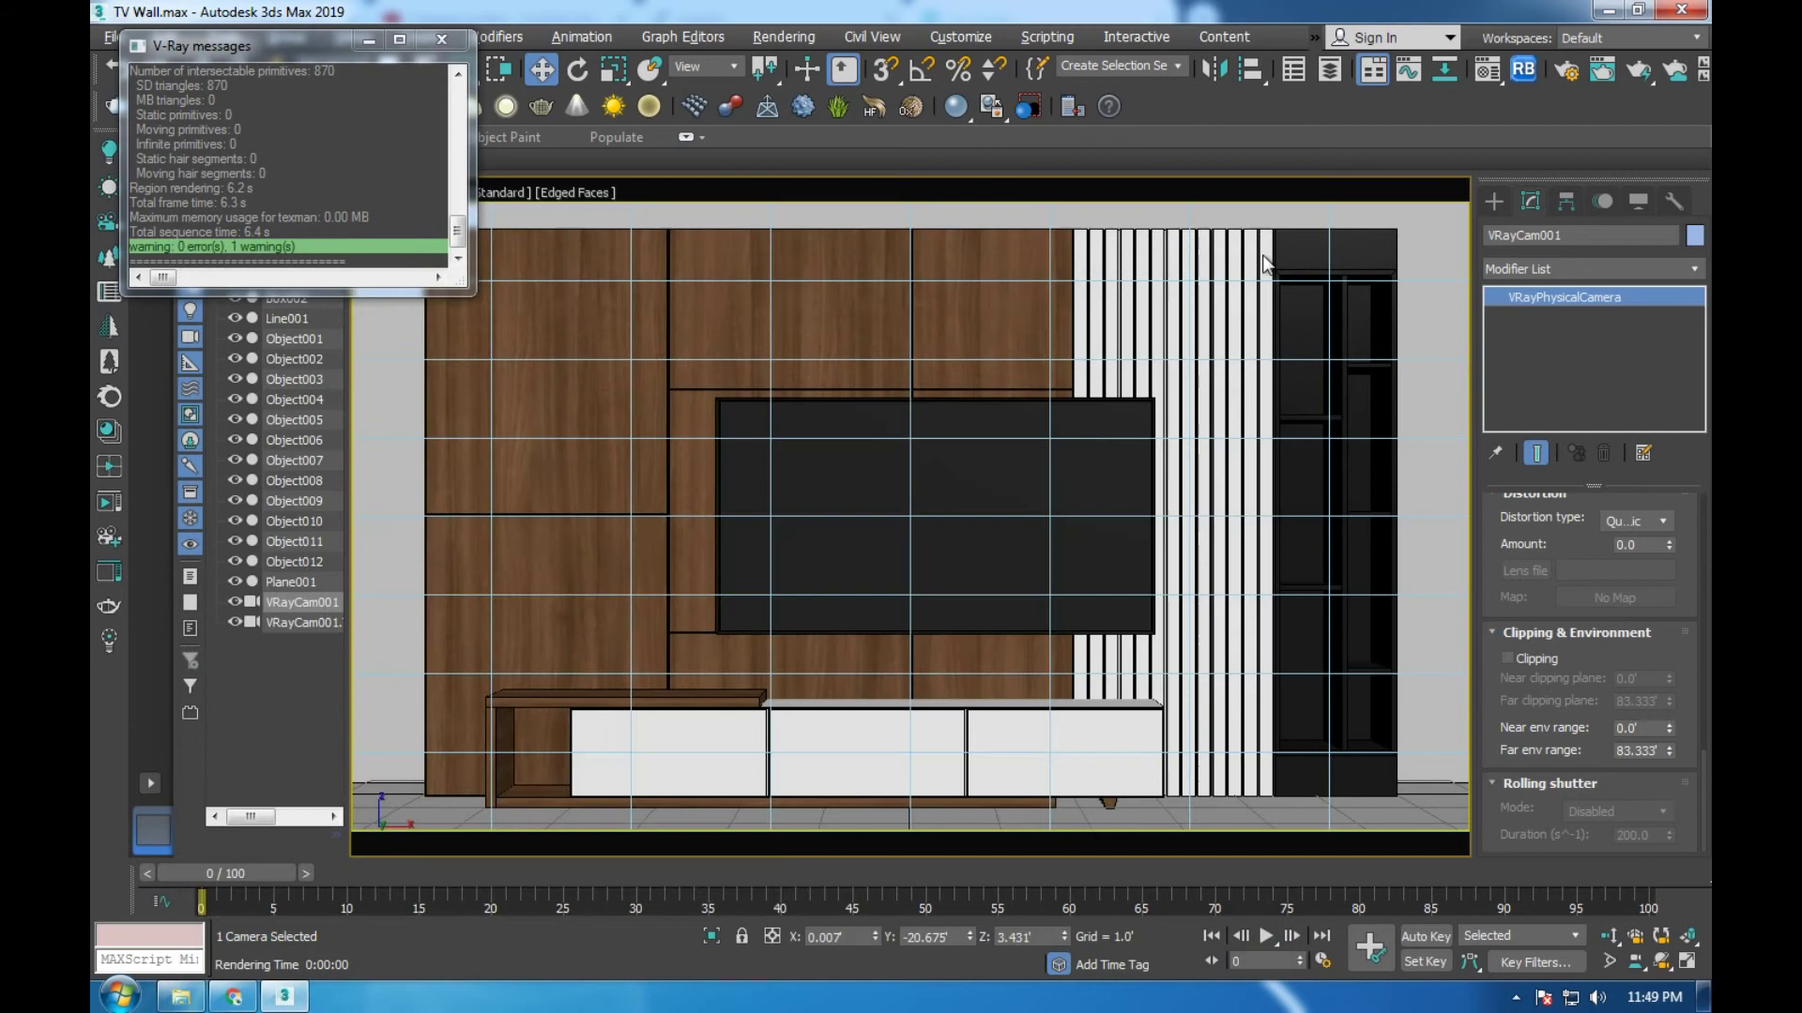
key(8)
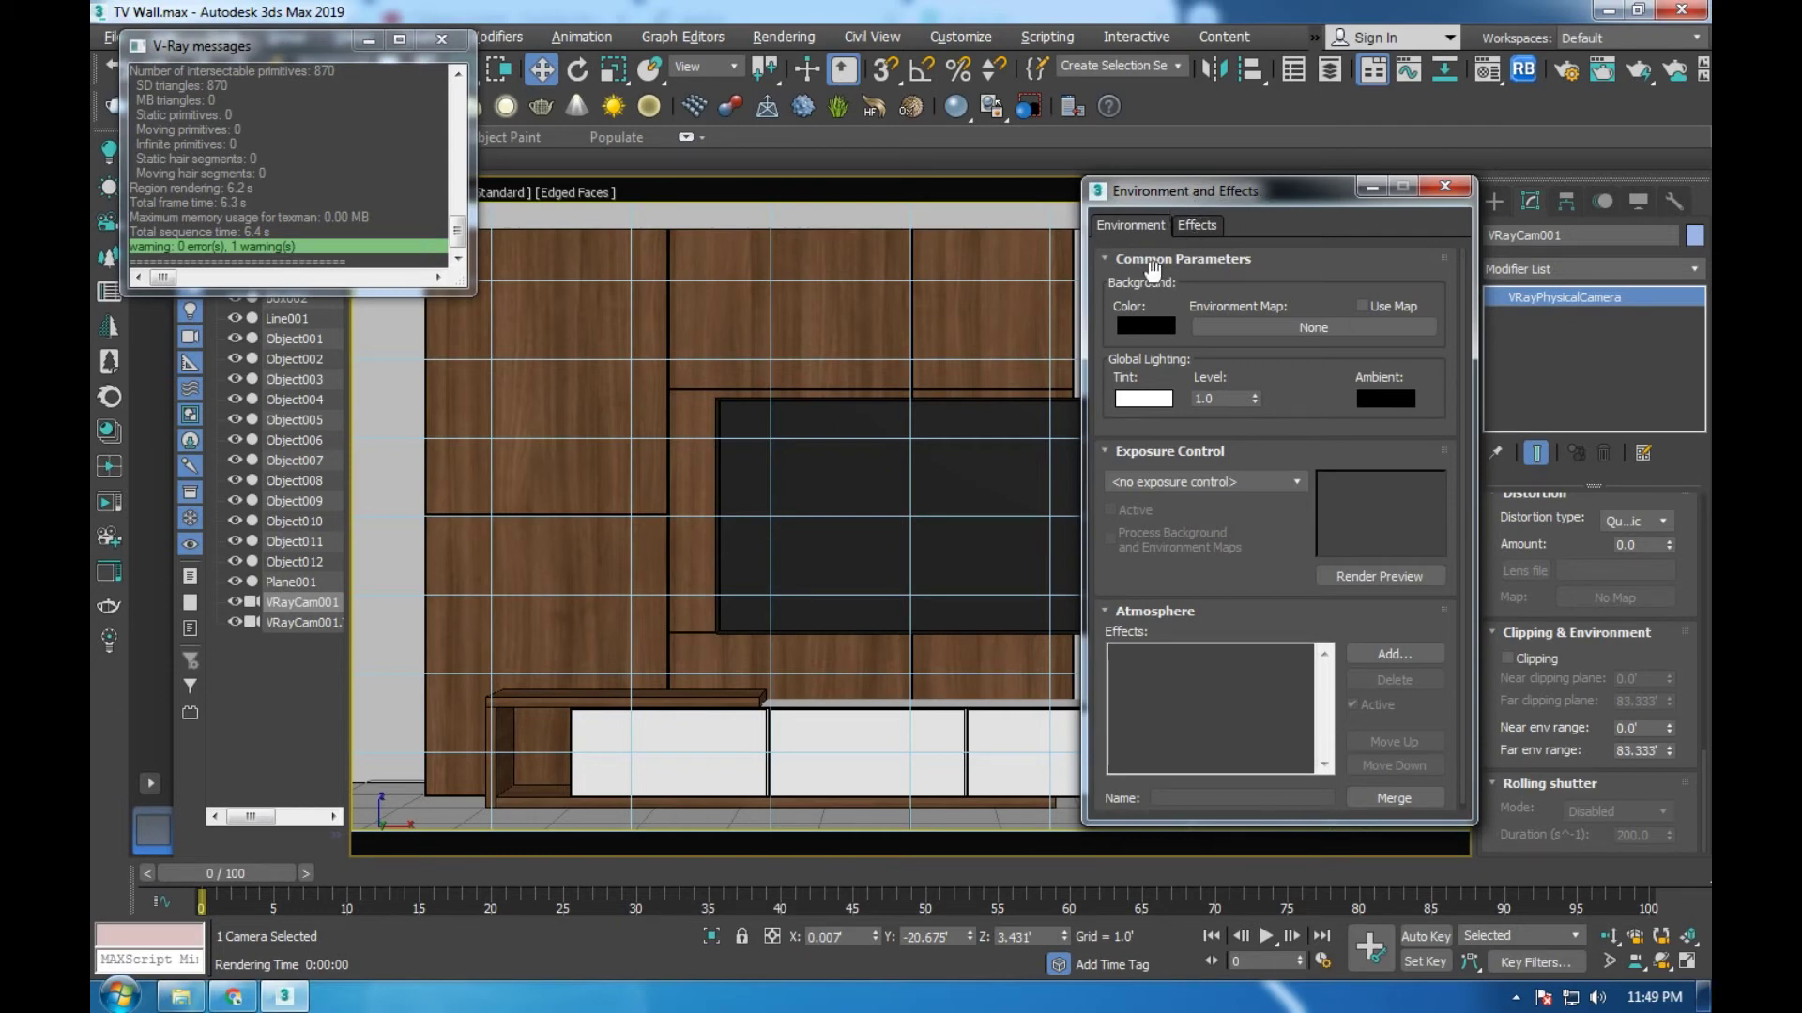
Set the environment background colour to grey 141 and start a test render
click(1154, 325)
click(891, 258)
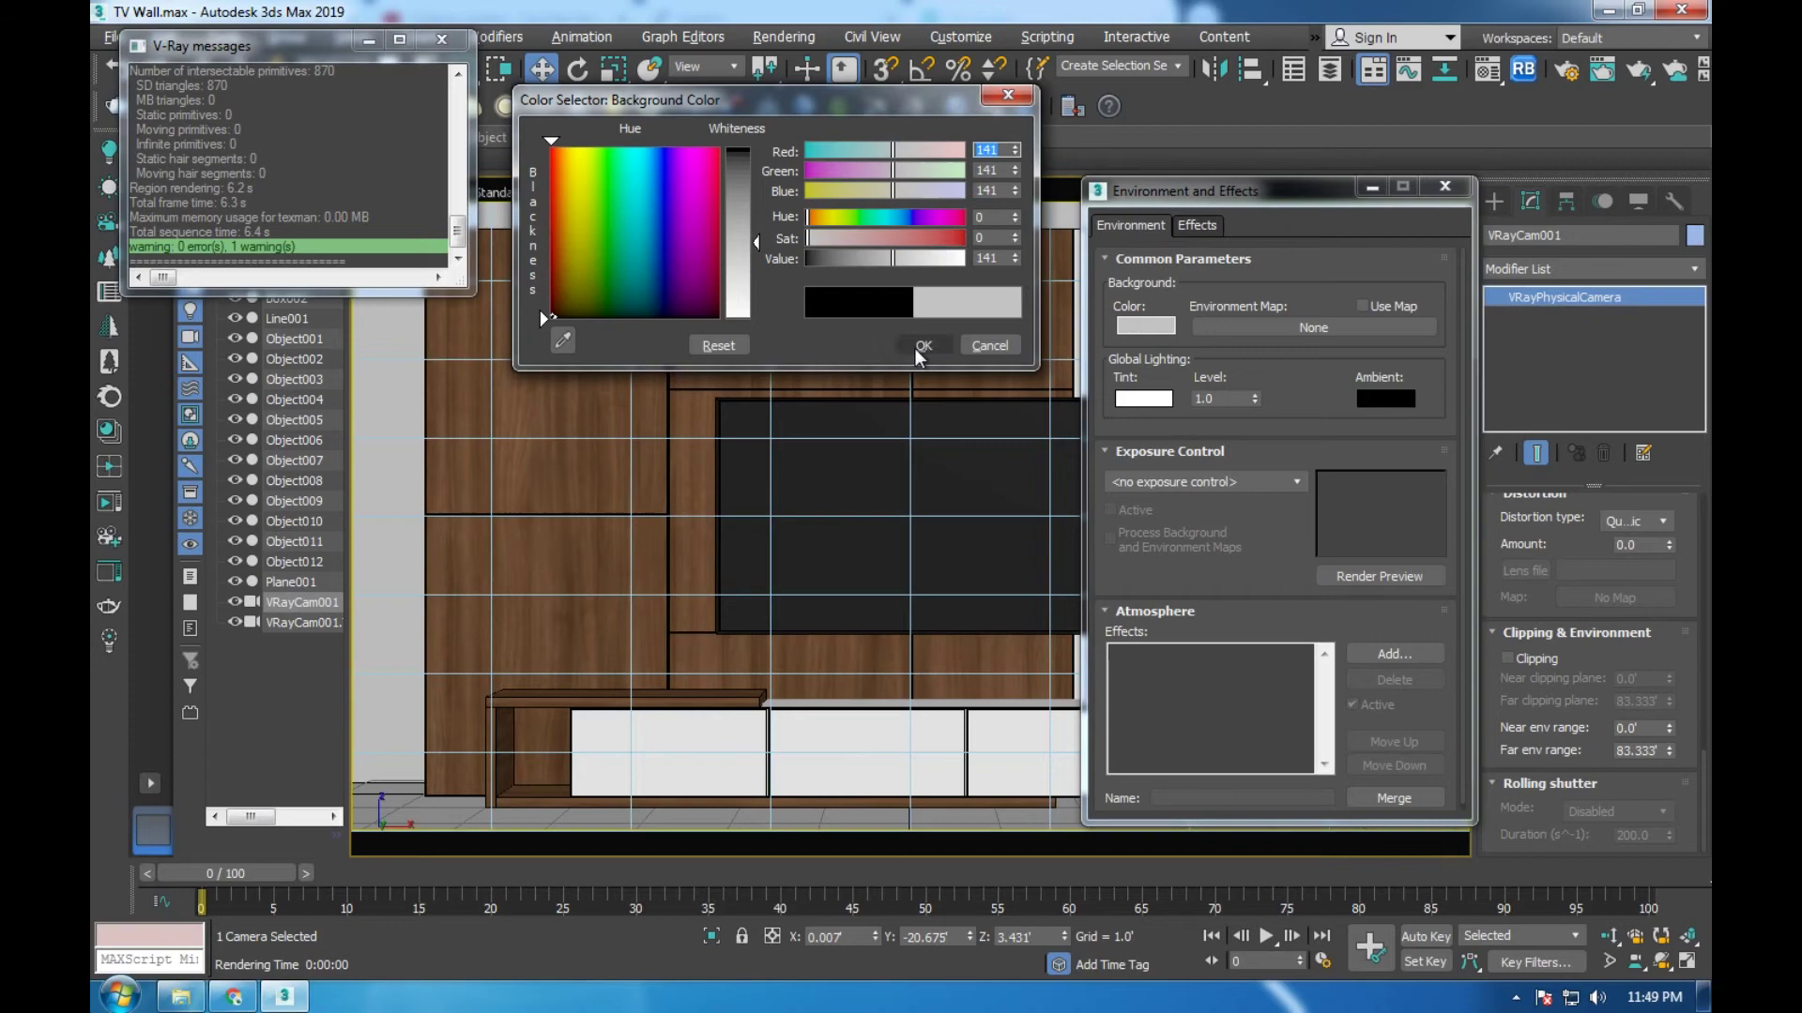
click(919, 345)
click(1433, 186)
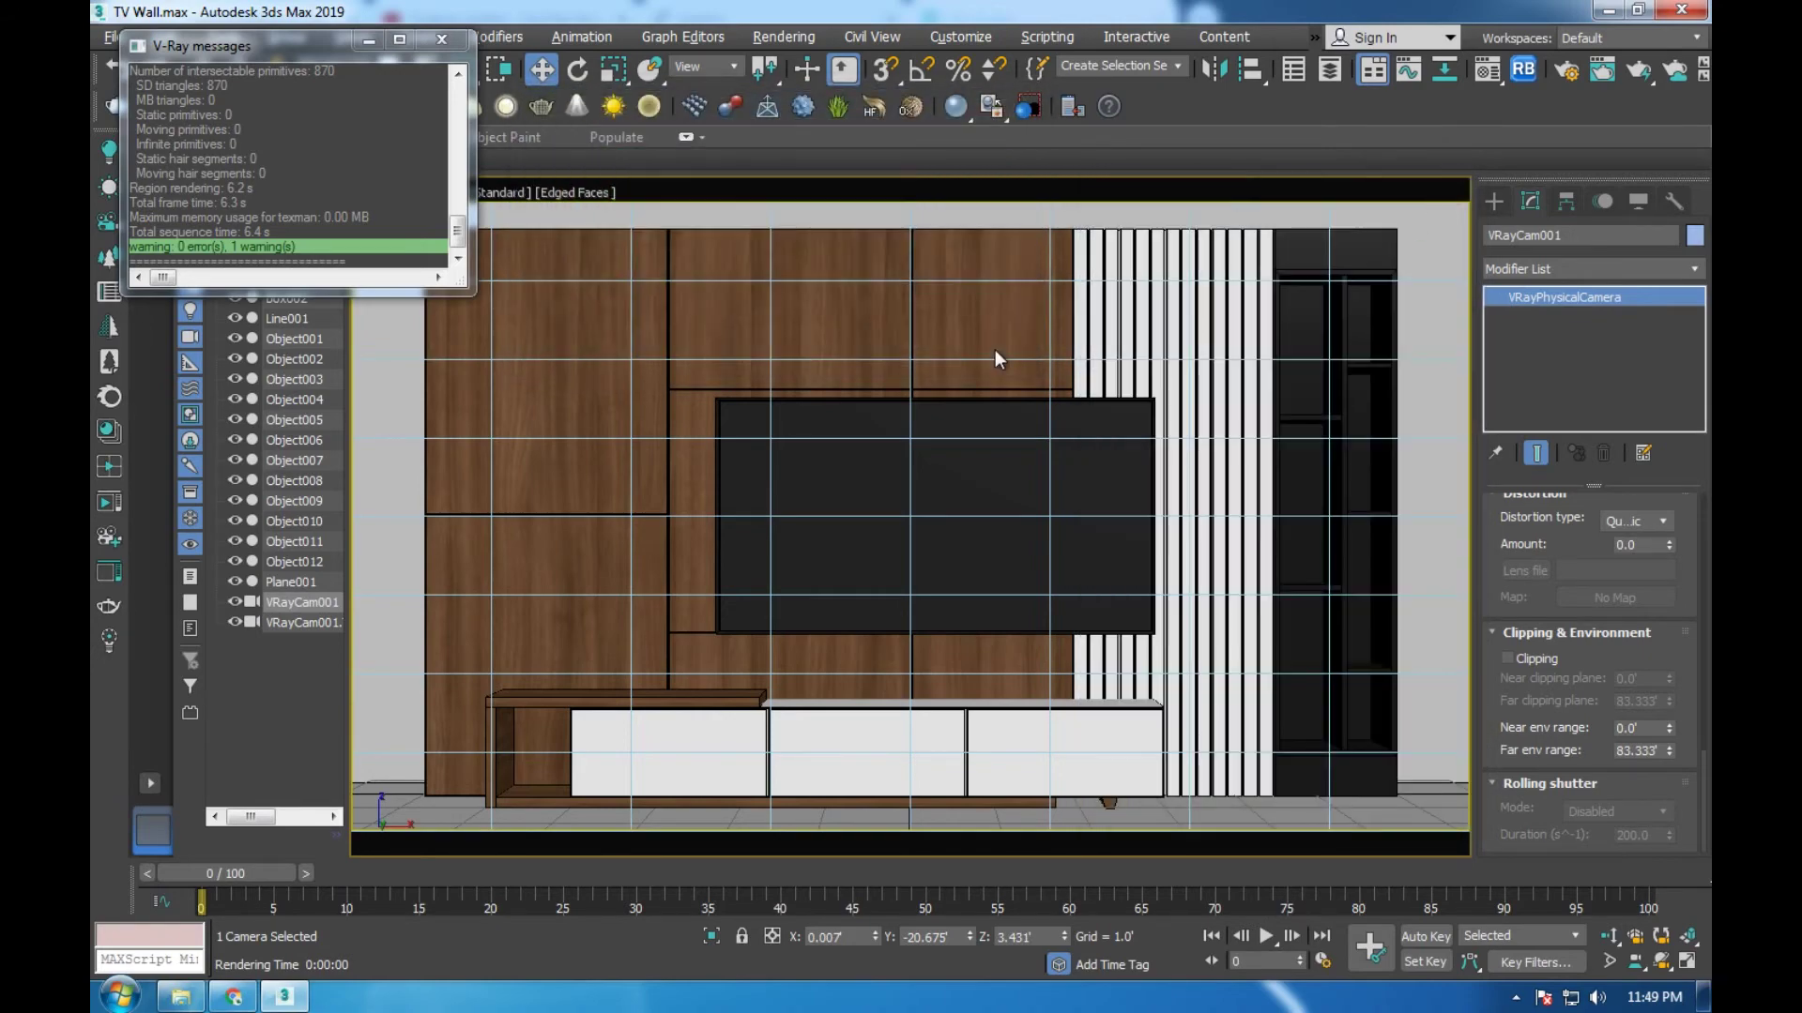
key(shift+q)
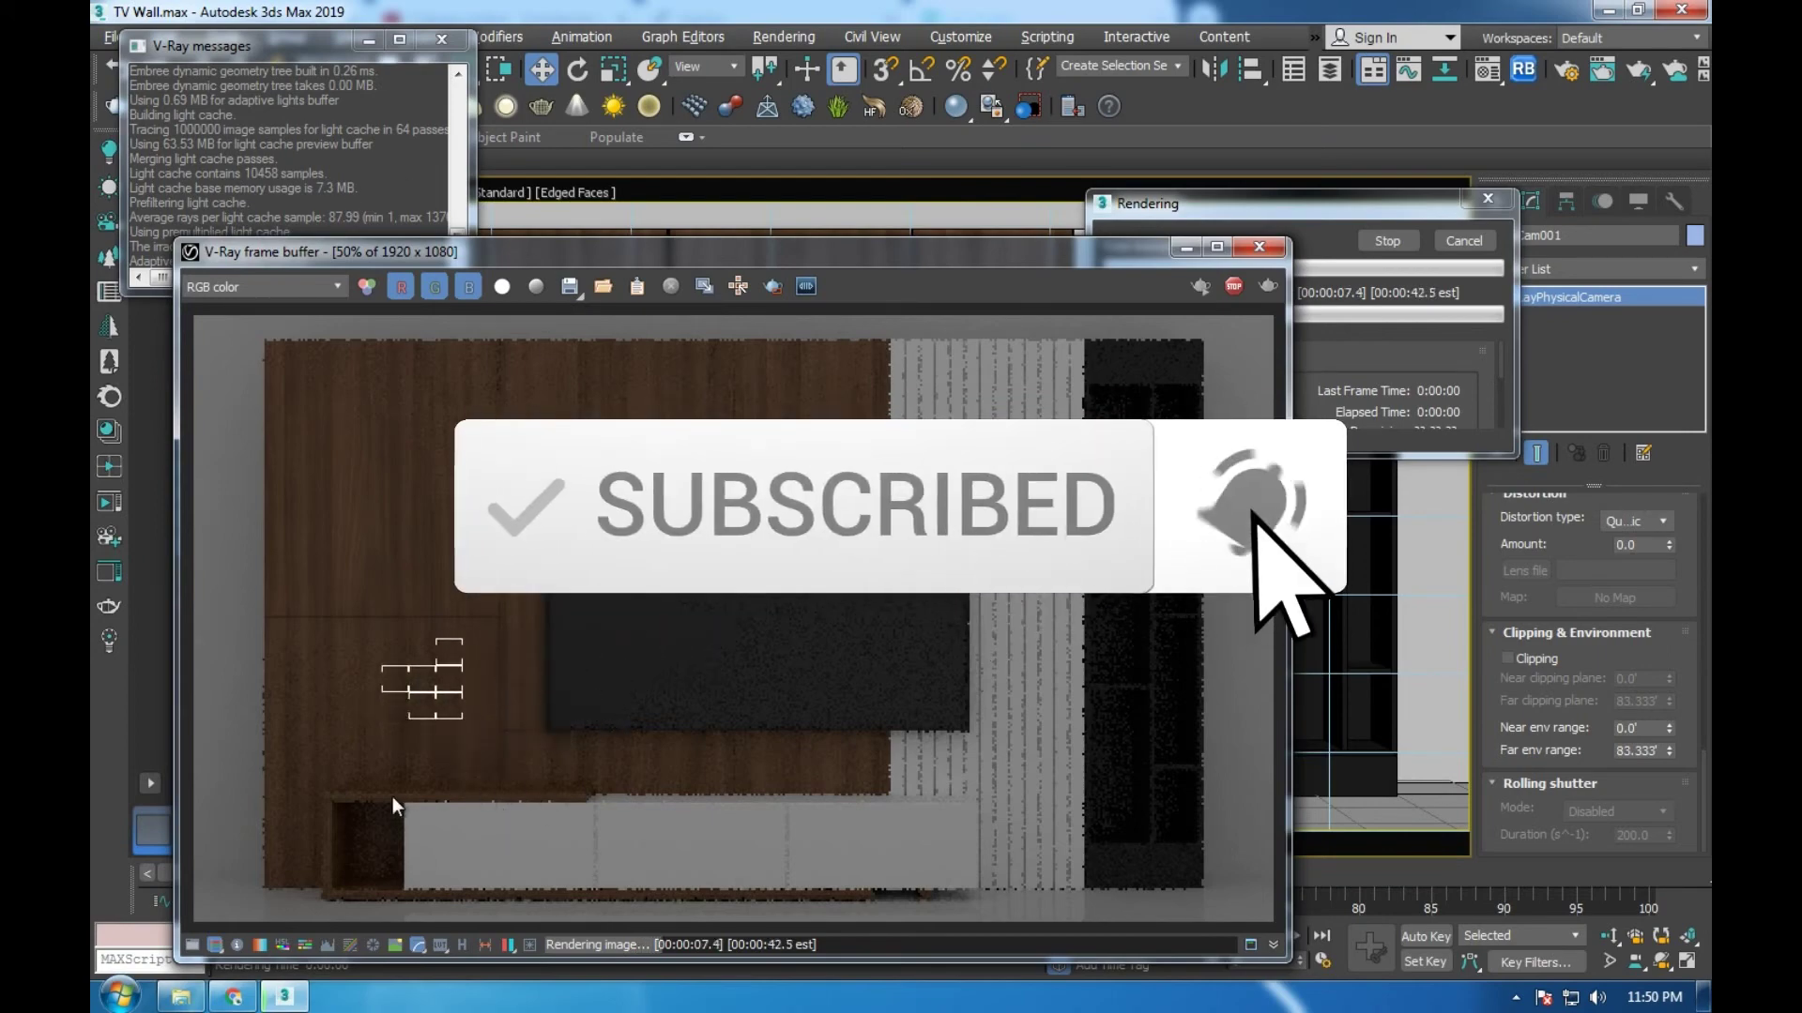
Stop the grey-background test render
click(1462, 242)
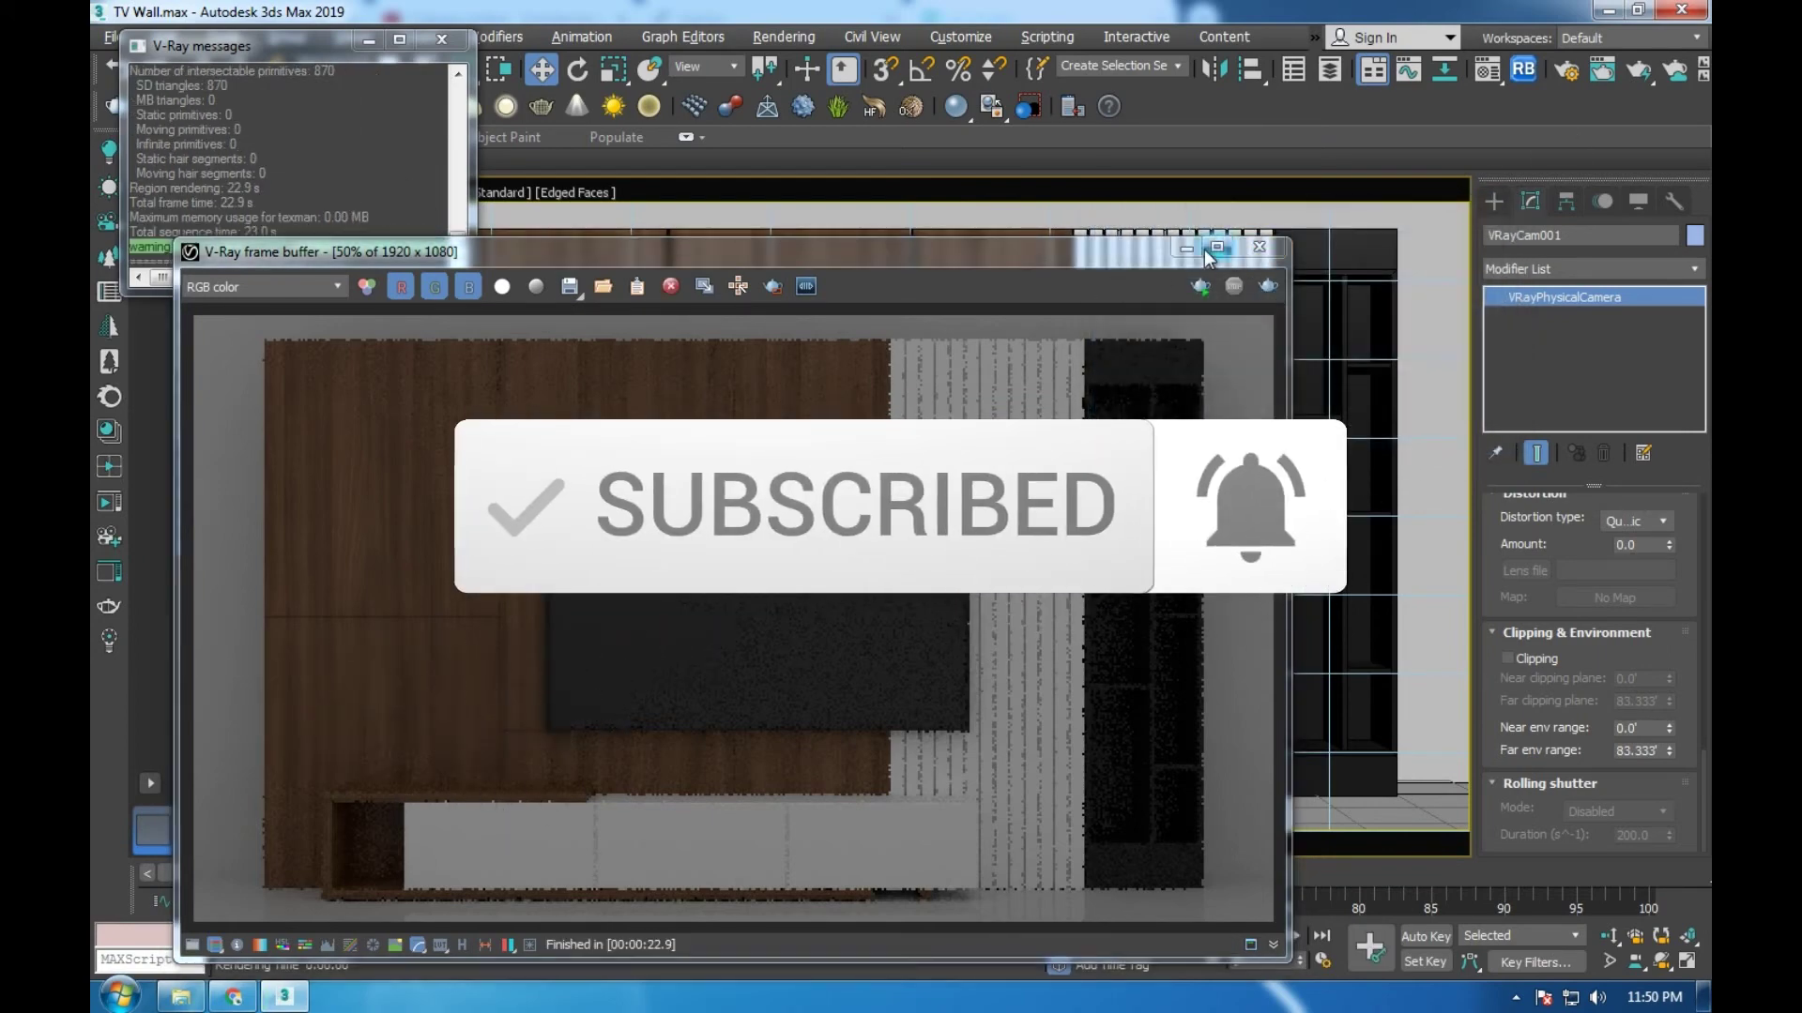
Set the environment background colour back to black
key(8)
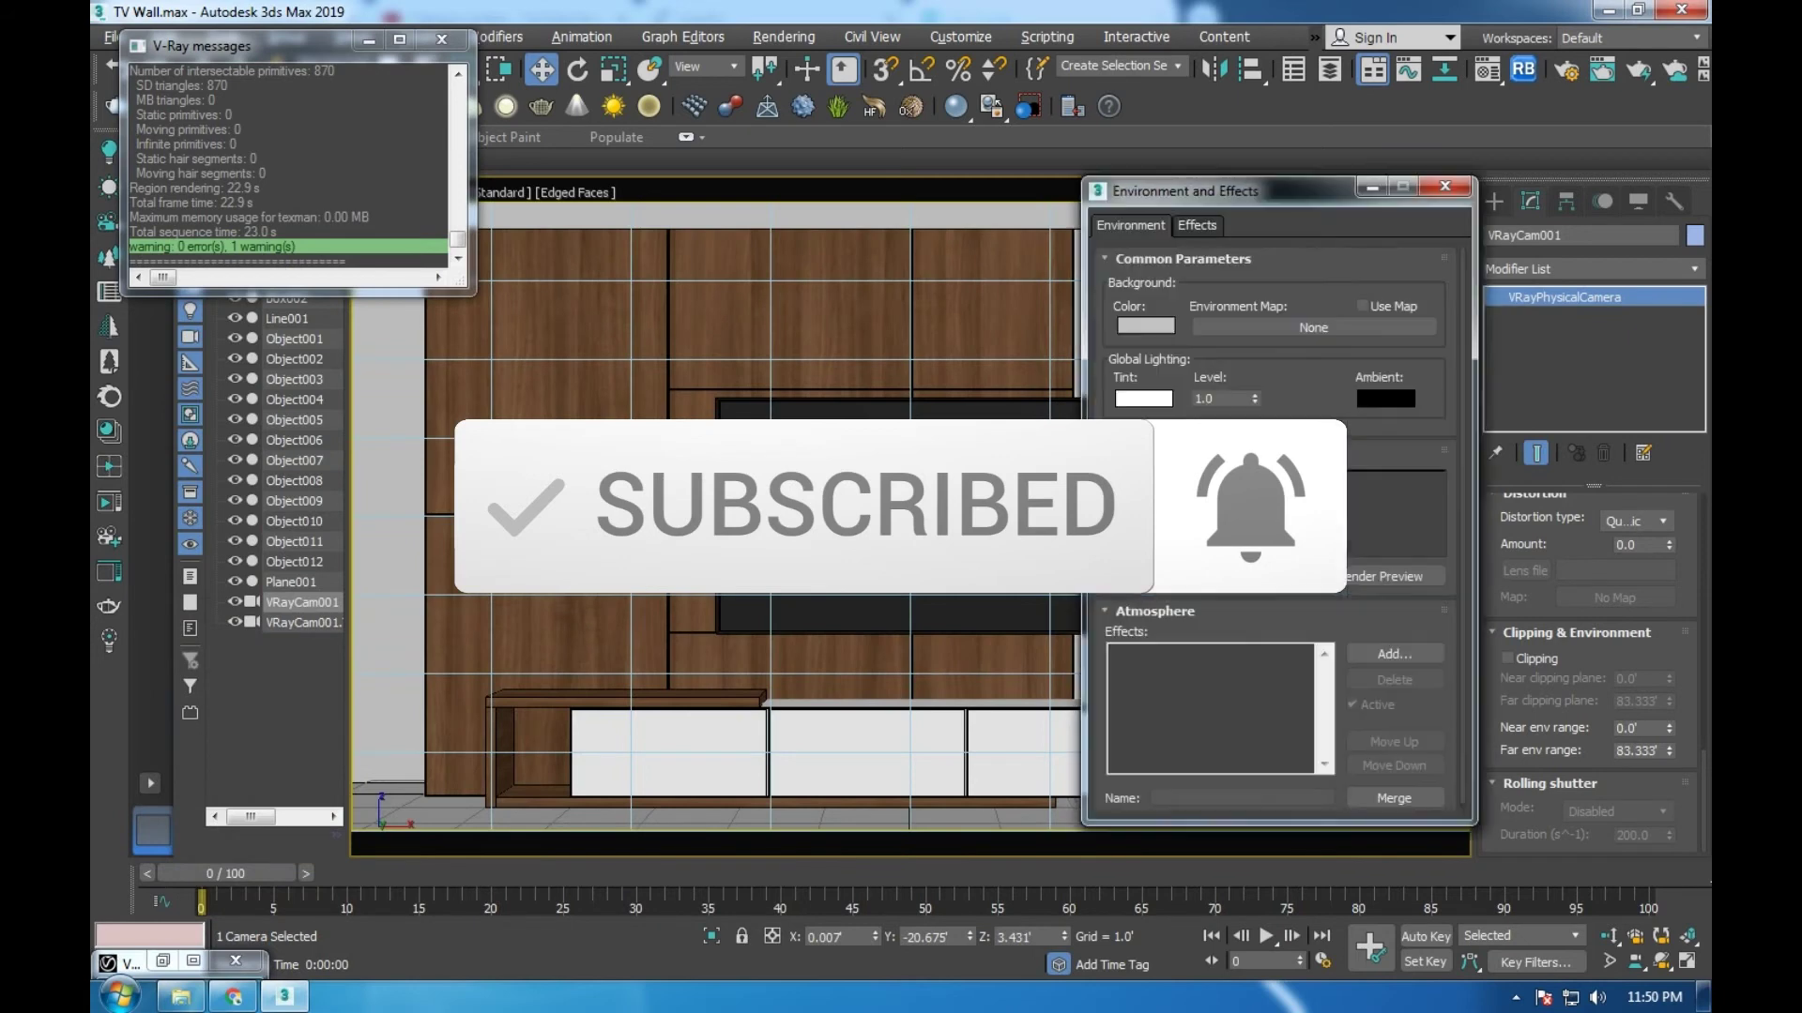
click(1147, 326)
drag(891, 258, 829, 249)
click(905, 345)
Load a new VRayHDRI map into the last Material Editor sample slot
key(m)
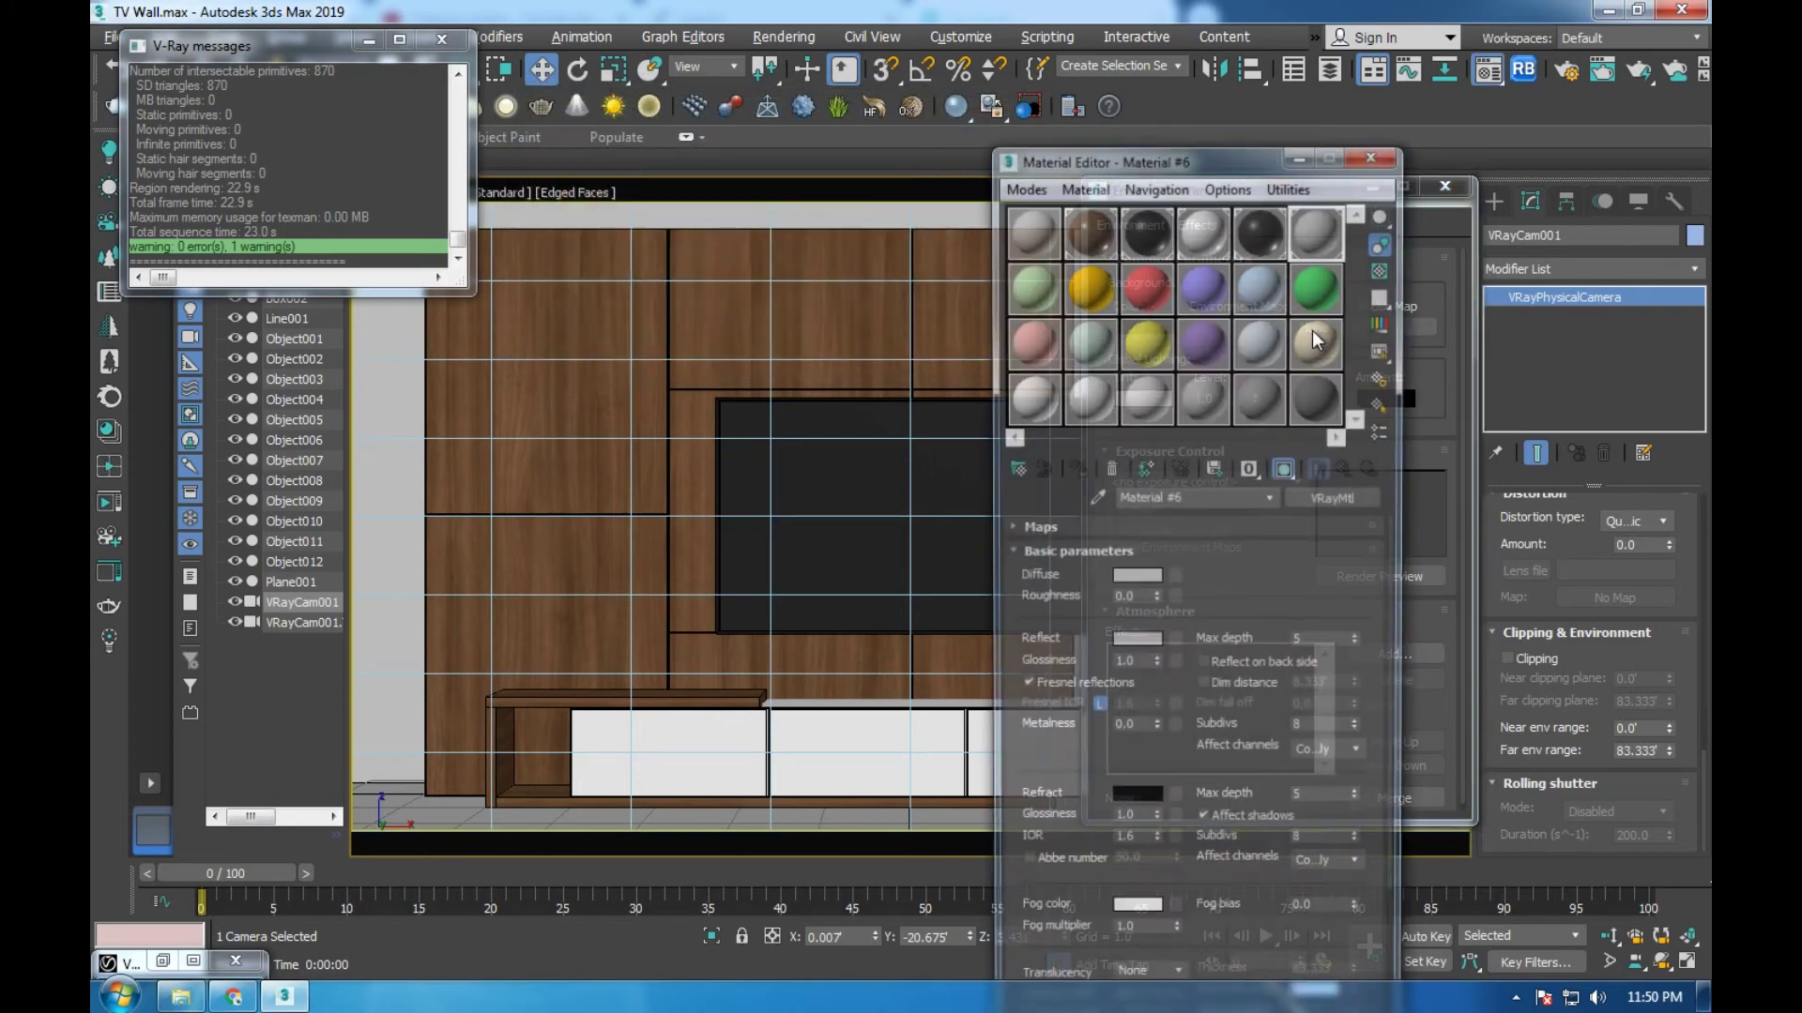
mouse_move(1201, 155)
mouse_down()
mouse_move(653, 179)
mouse_move(433, 134)
mouse_up()
click(556, 376)
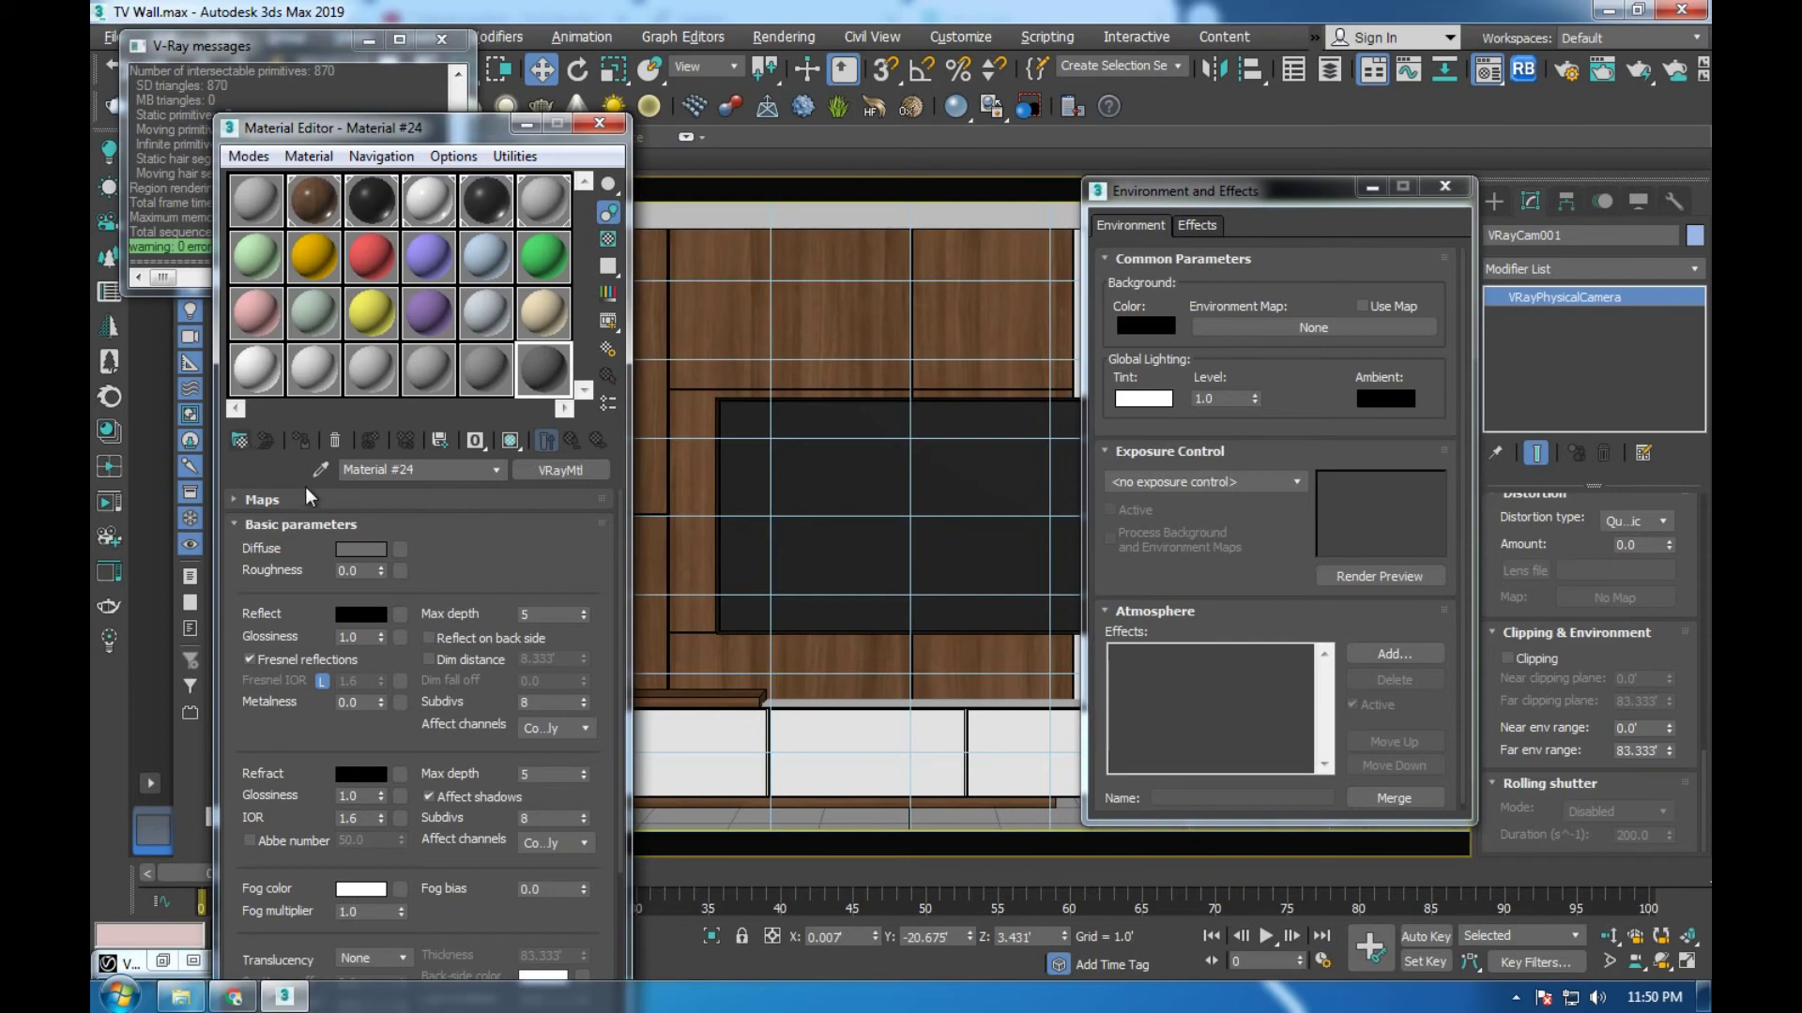
click(242, 445)
scroll(826, 535, down, 5)
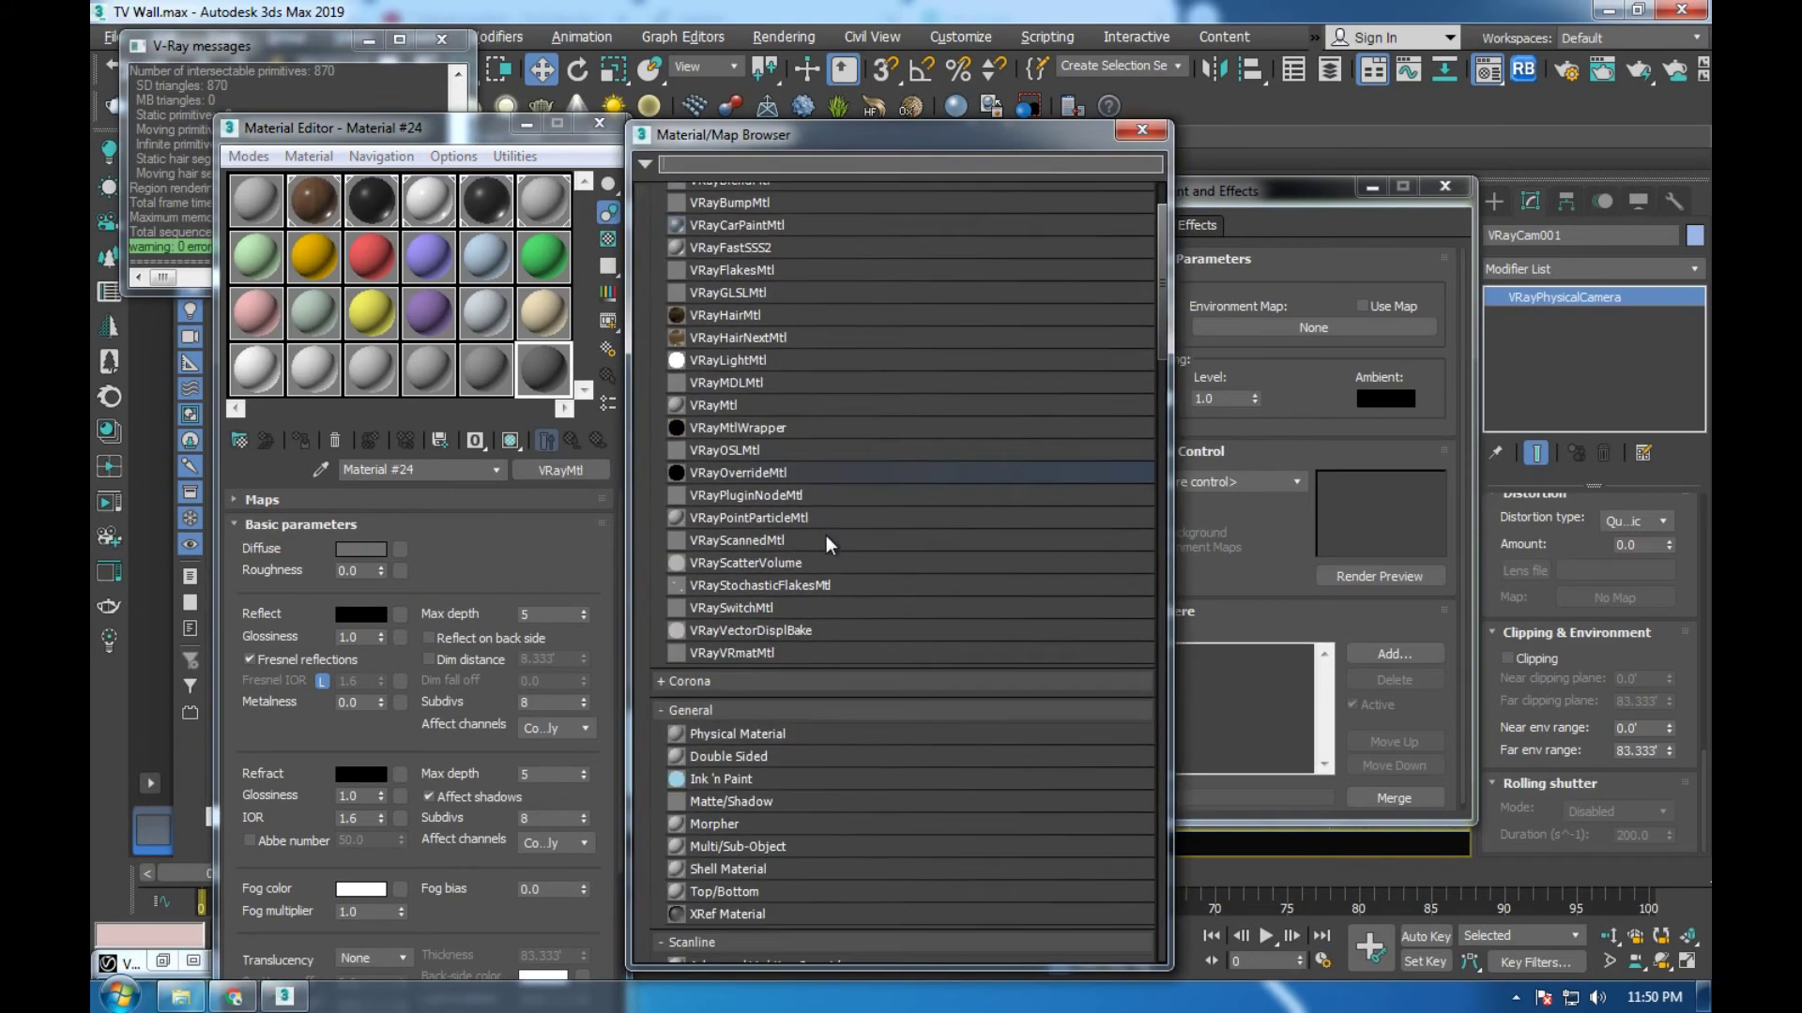
scroll(825, 535, down, 2)
scroll(826, 534, down, 1)
scroll(826, 563, down, 3)
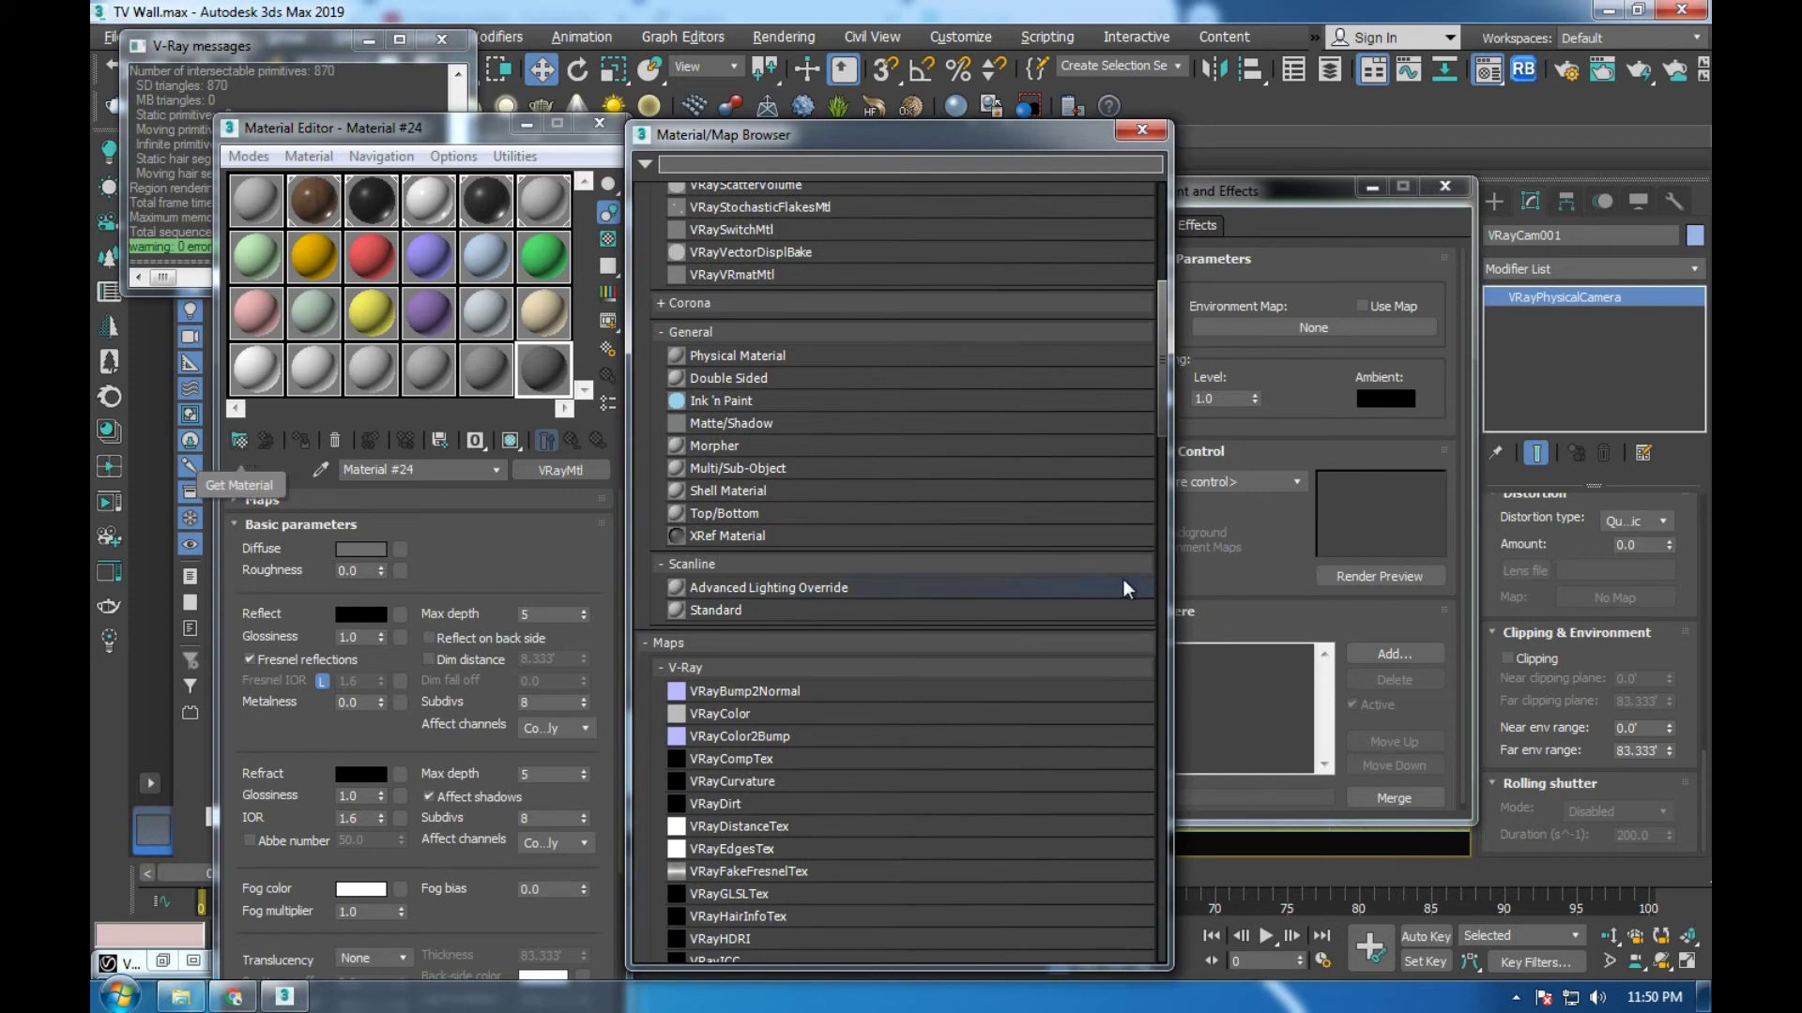
scroll(959, 524, down, 2)
scroll(957, 524, down, 3)
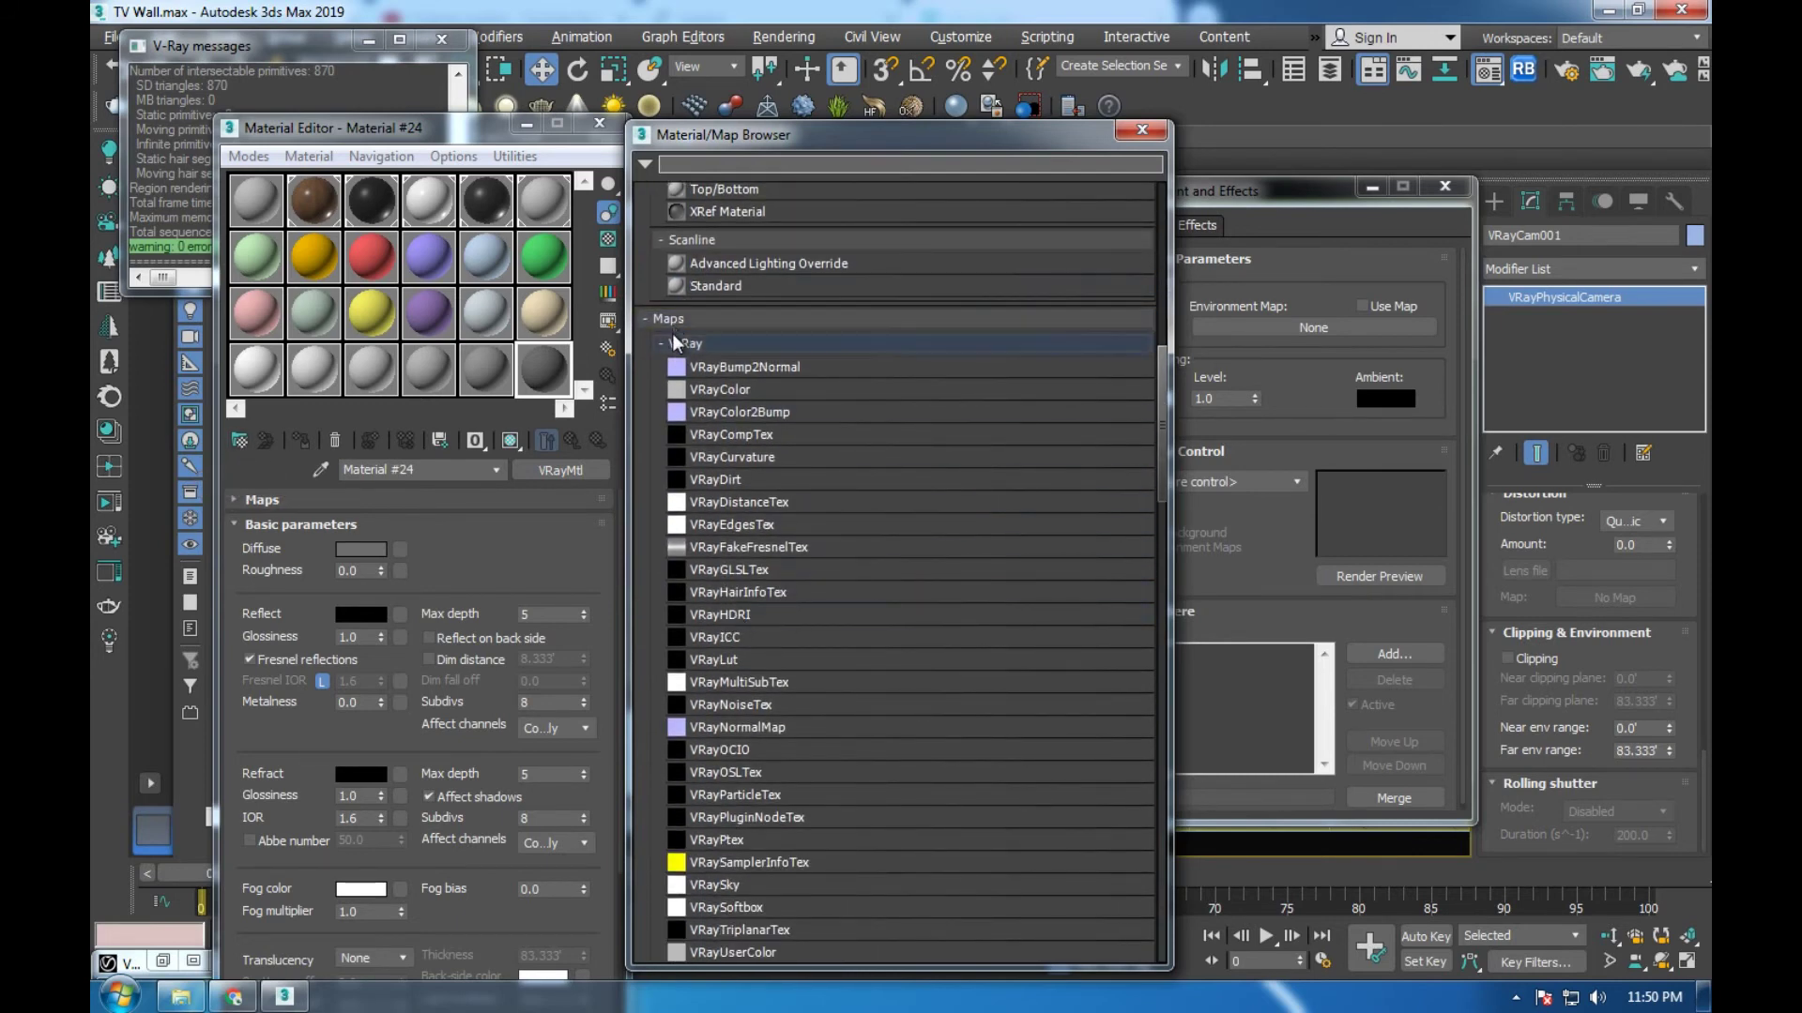
double_click(719, 618)
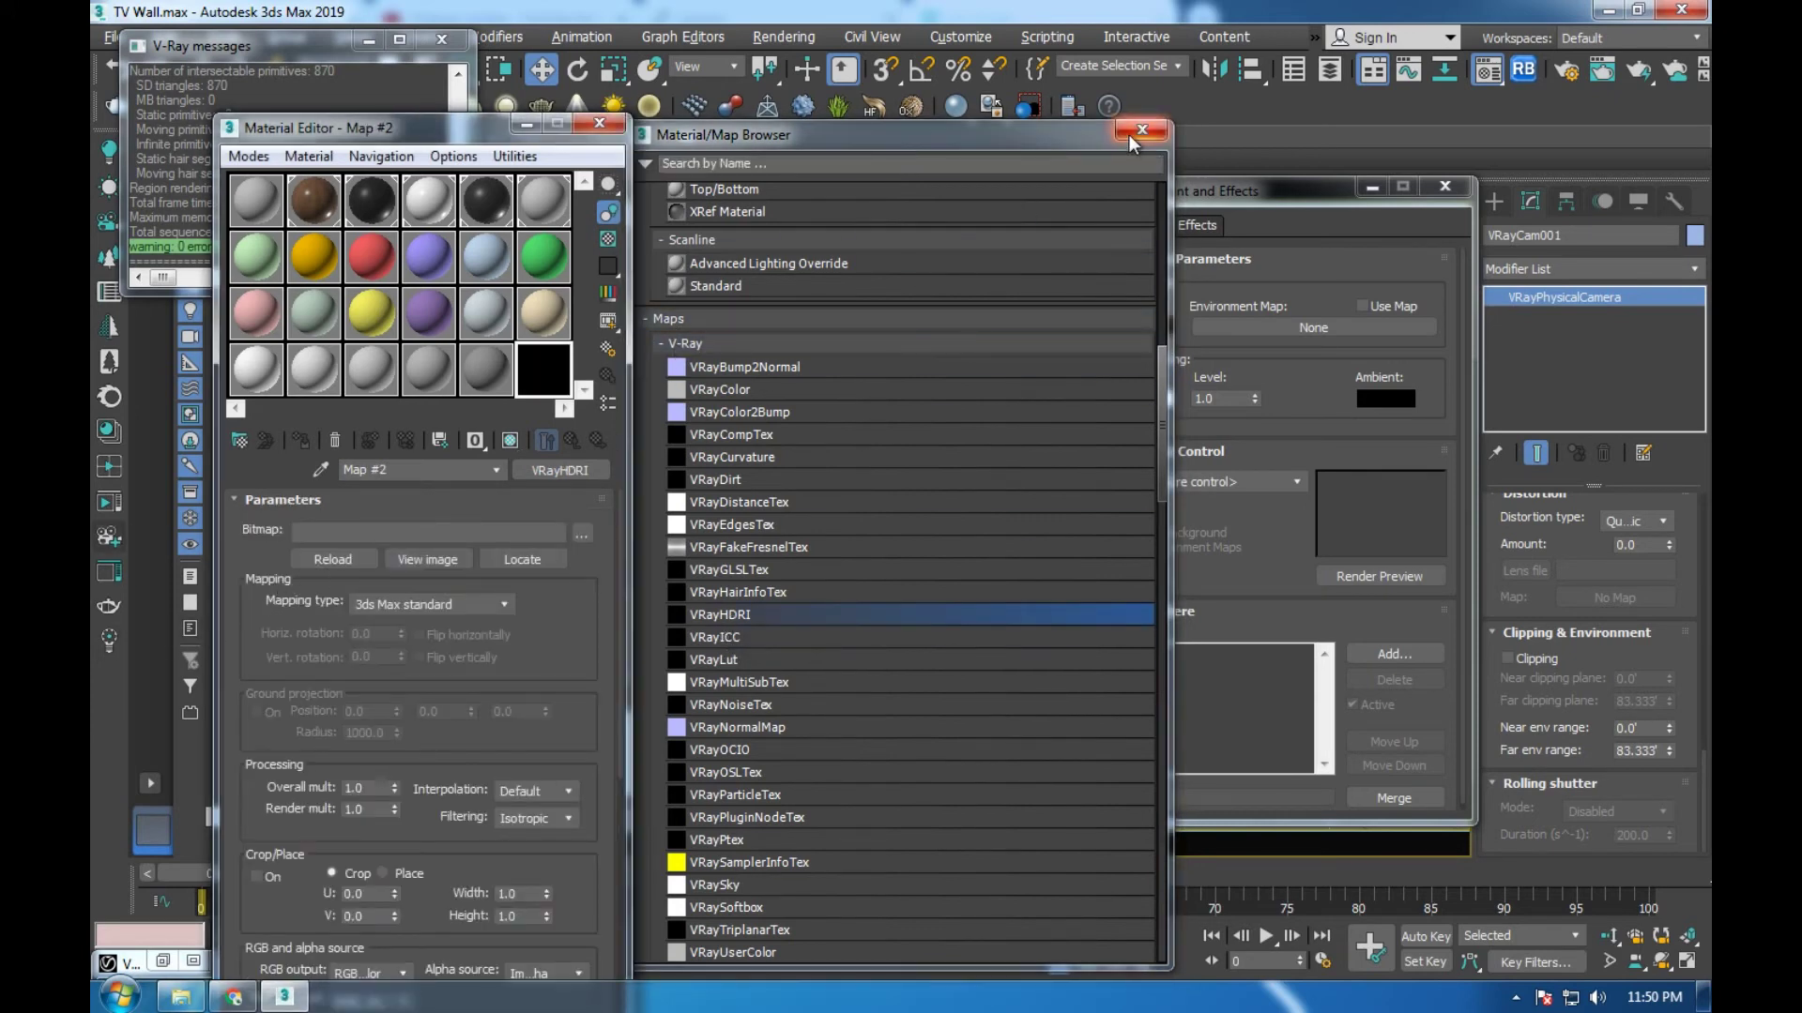
click(1131, 132)
Set the HDRI mapping to Spherical and browse to the F: drive's HDRIs folder
click(445, 606)
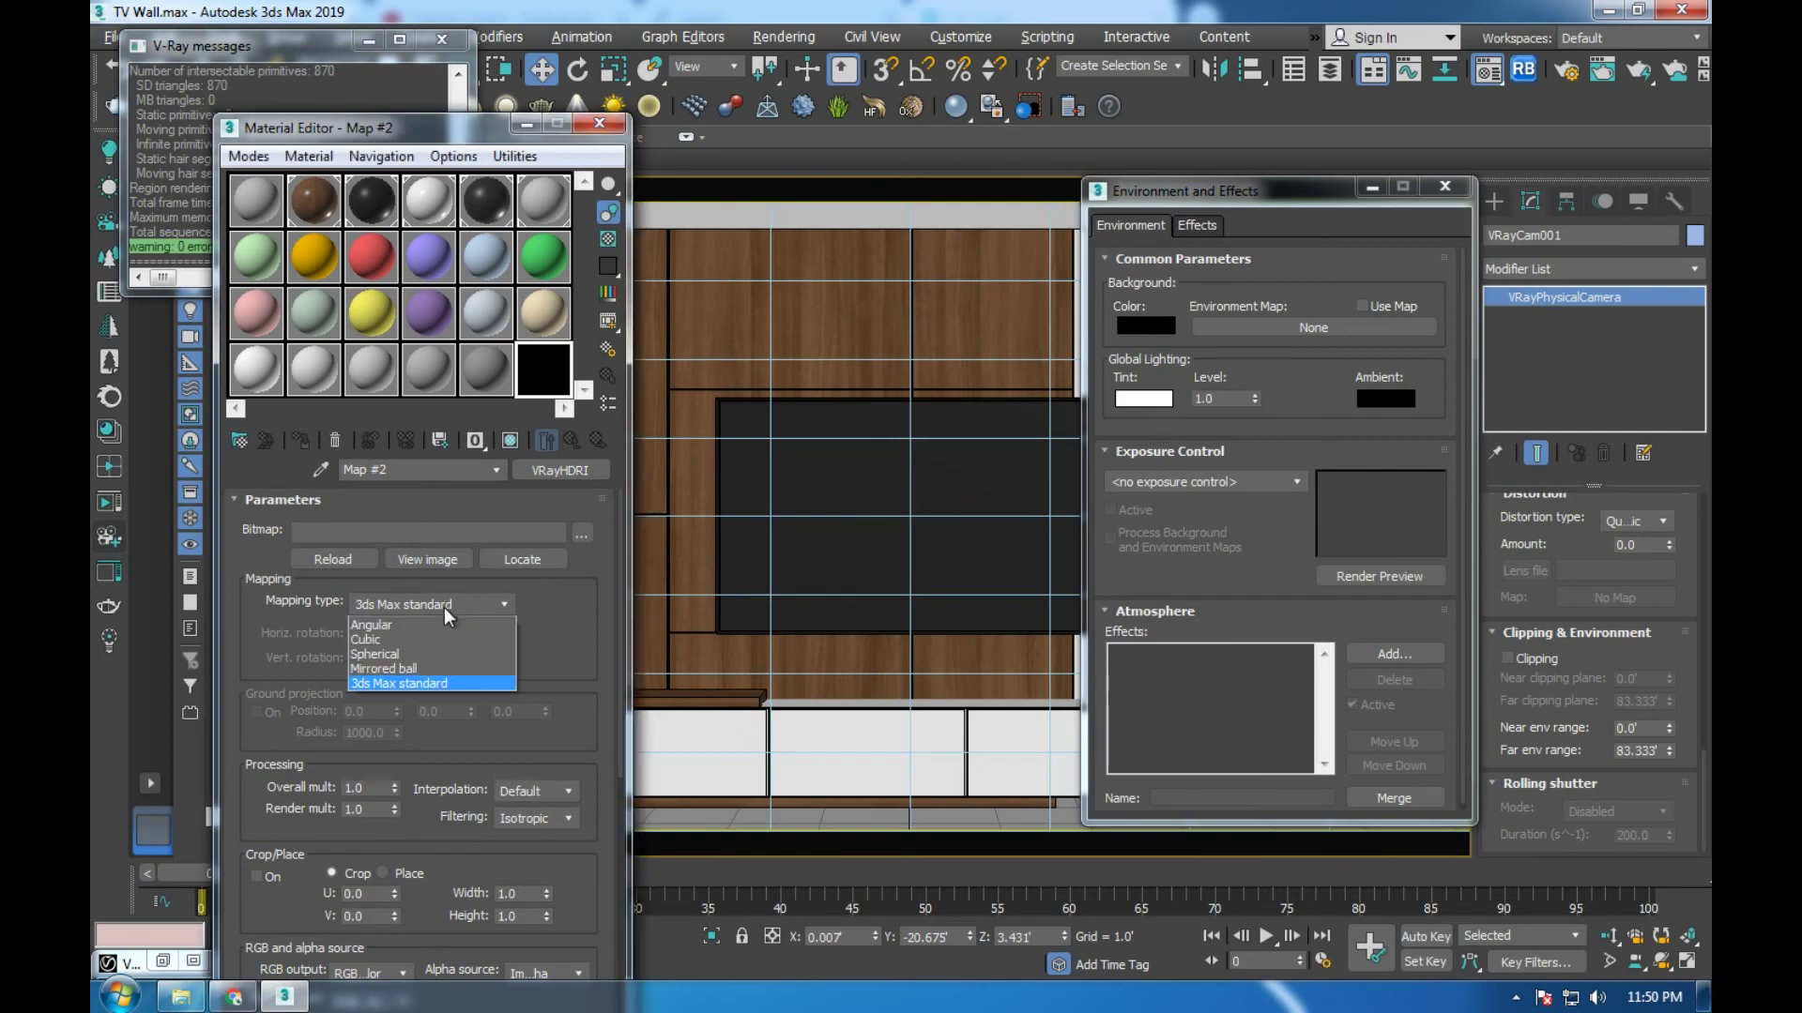
click(377, 654)
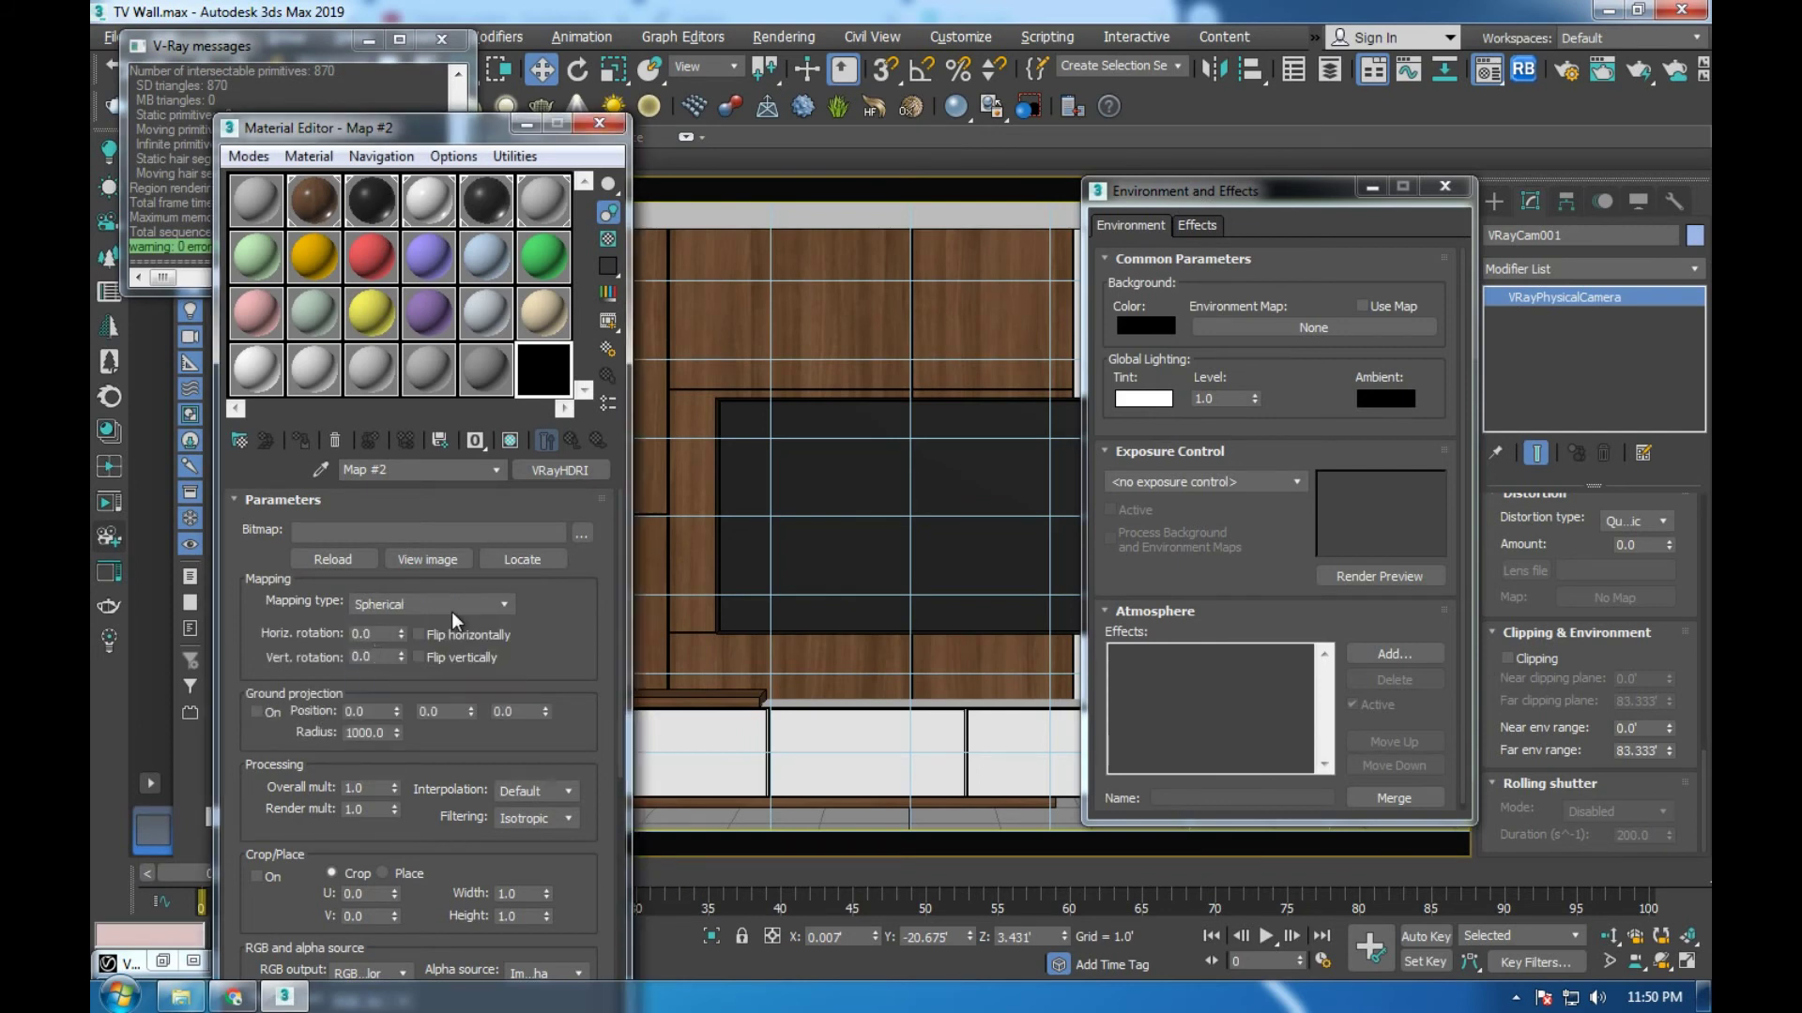
click(583, 533)
click(315, 408)
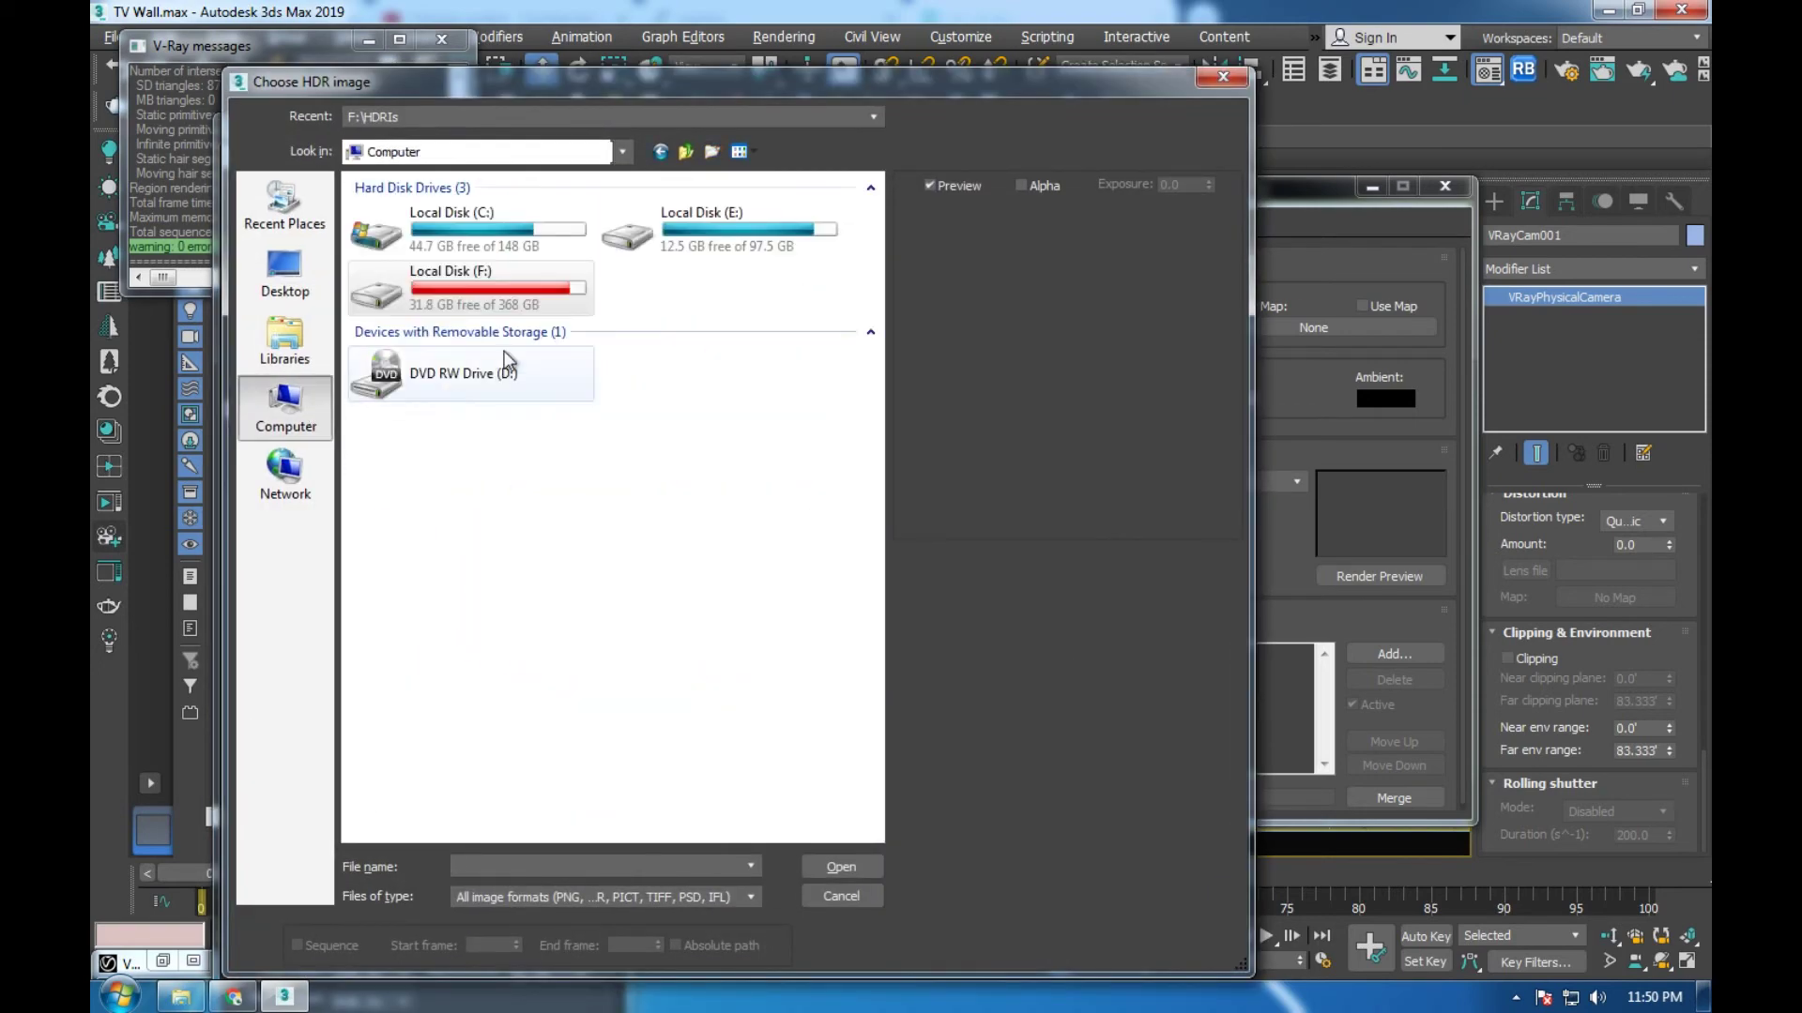
double_click(567, 294)
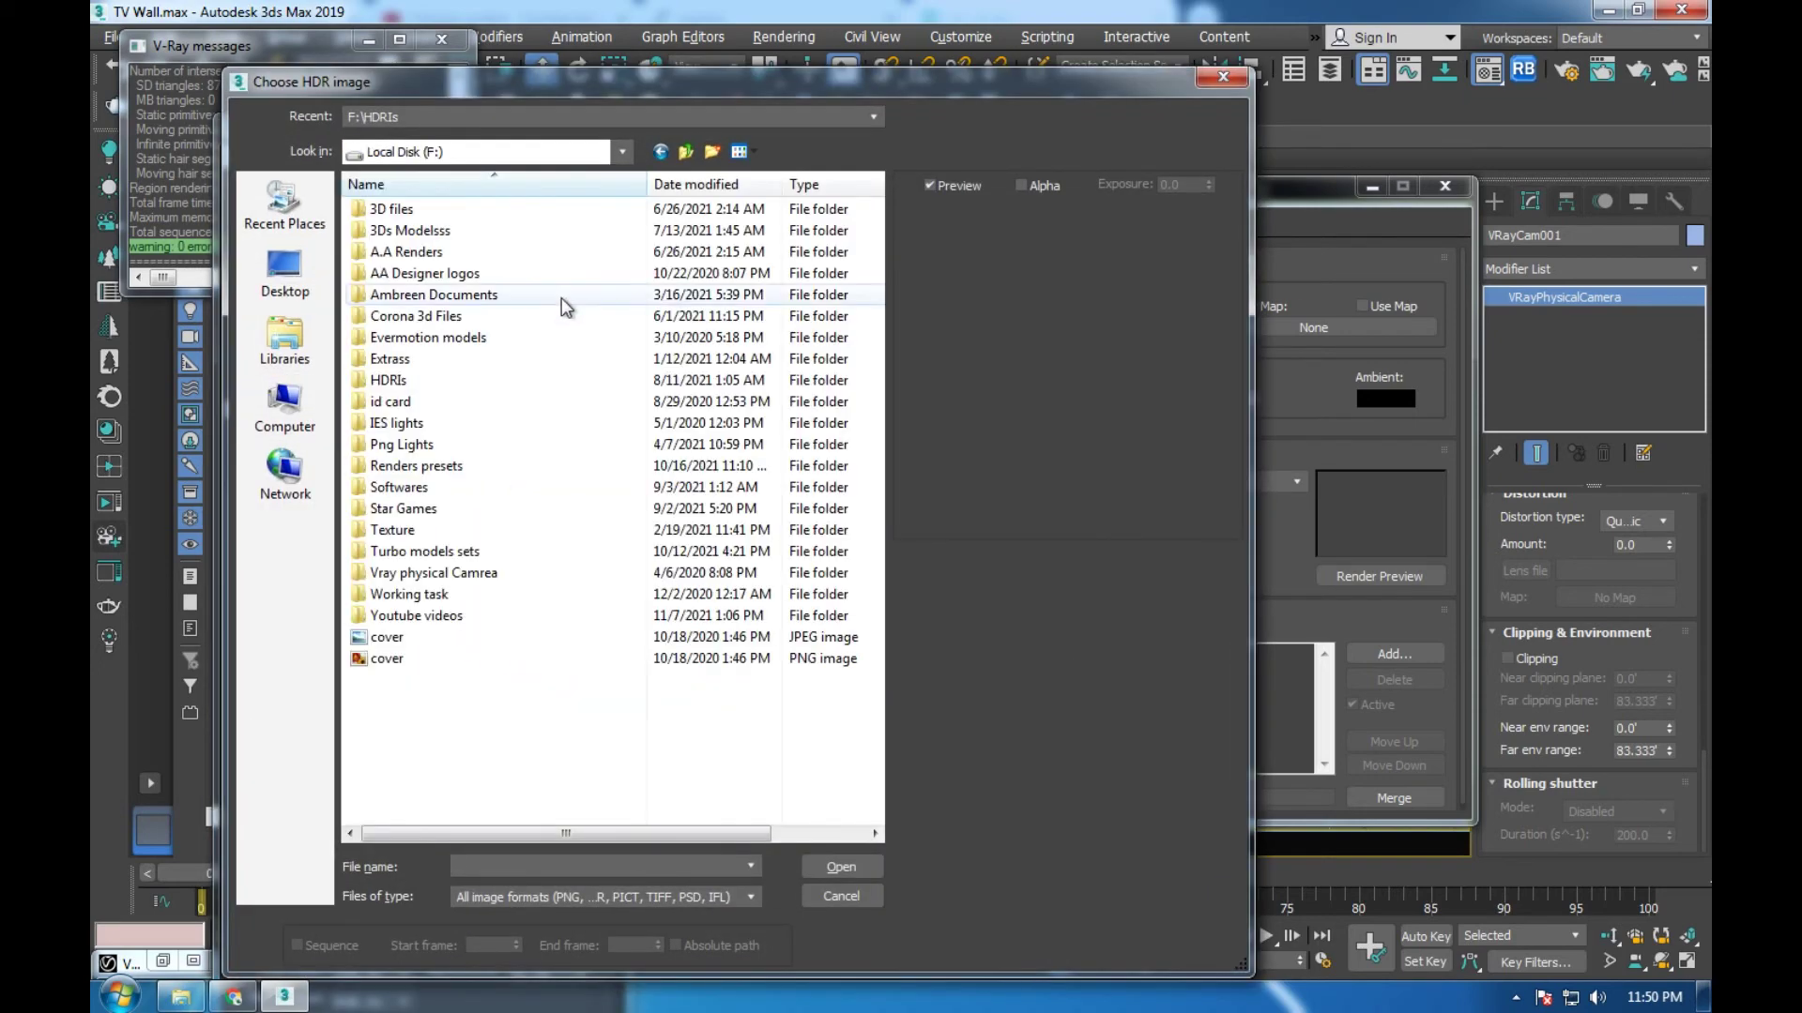
double_click(411, 380)
Load christmas_photo_studio_04_2k.hdr into Map #2 and view it full size
click(427, 252)
click(427, 273)
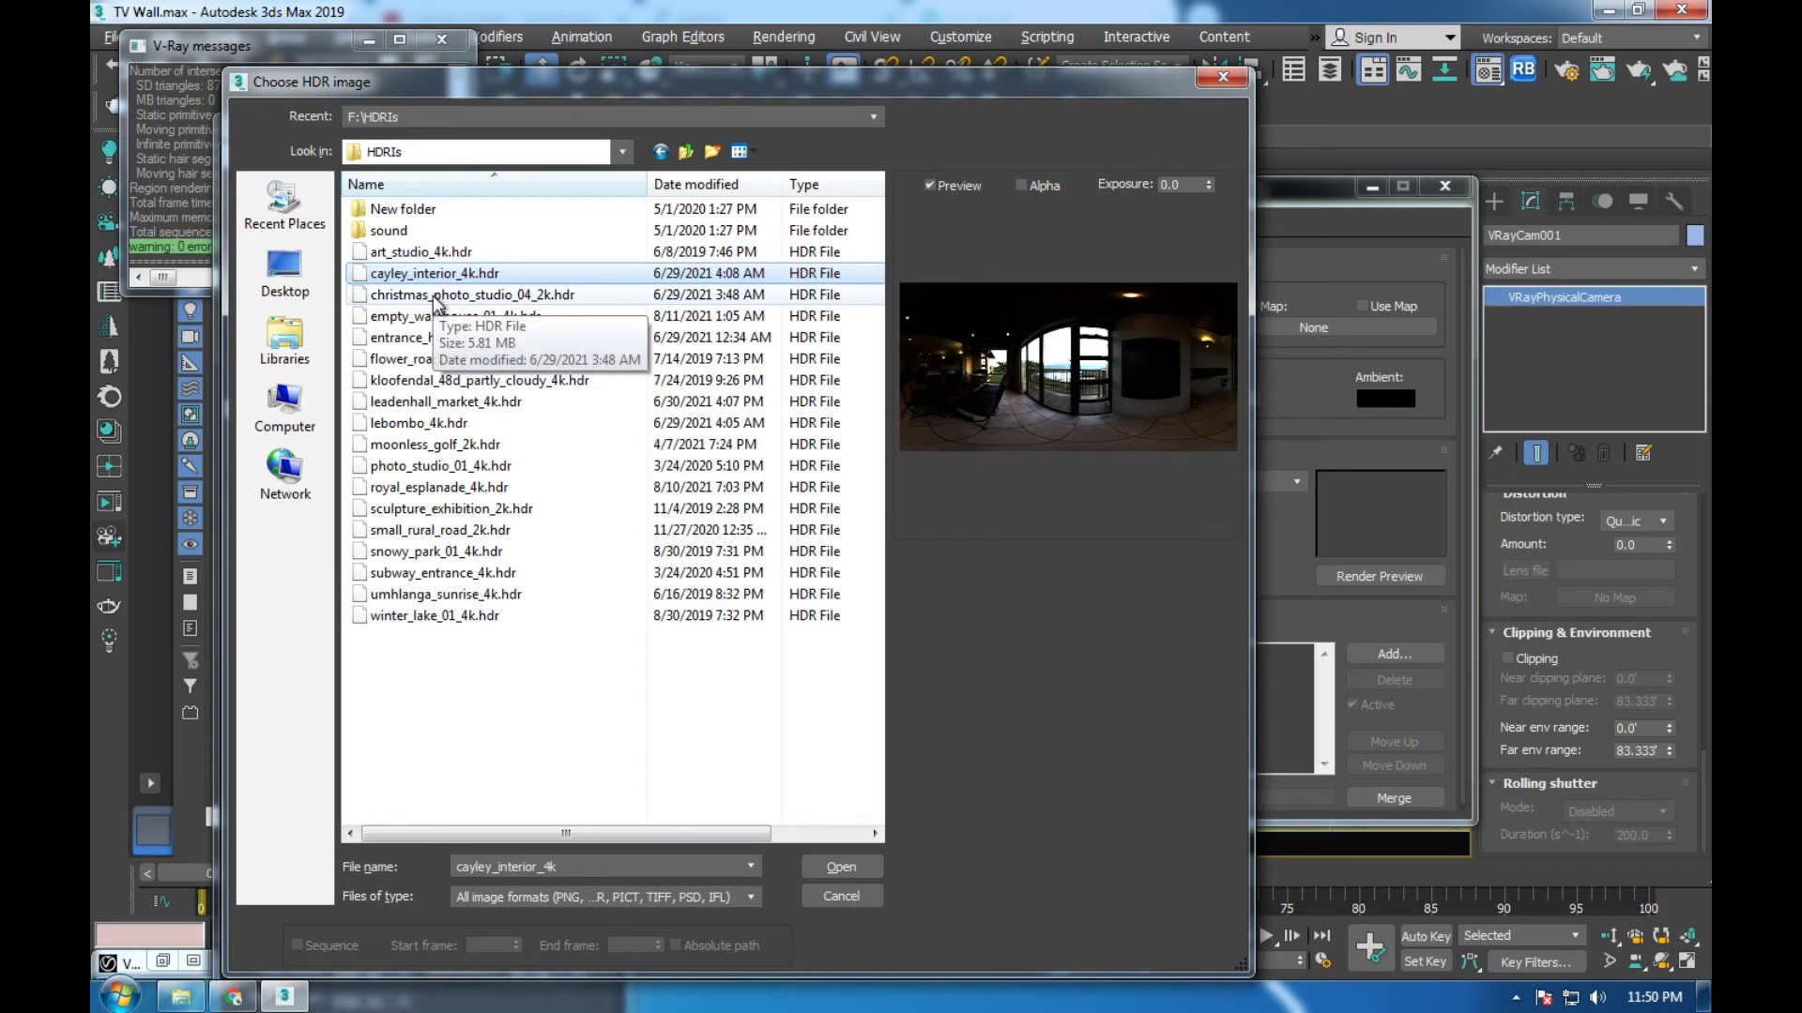
click(441, 295)
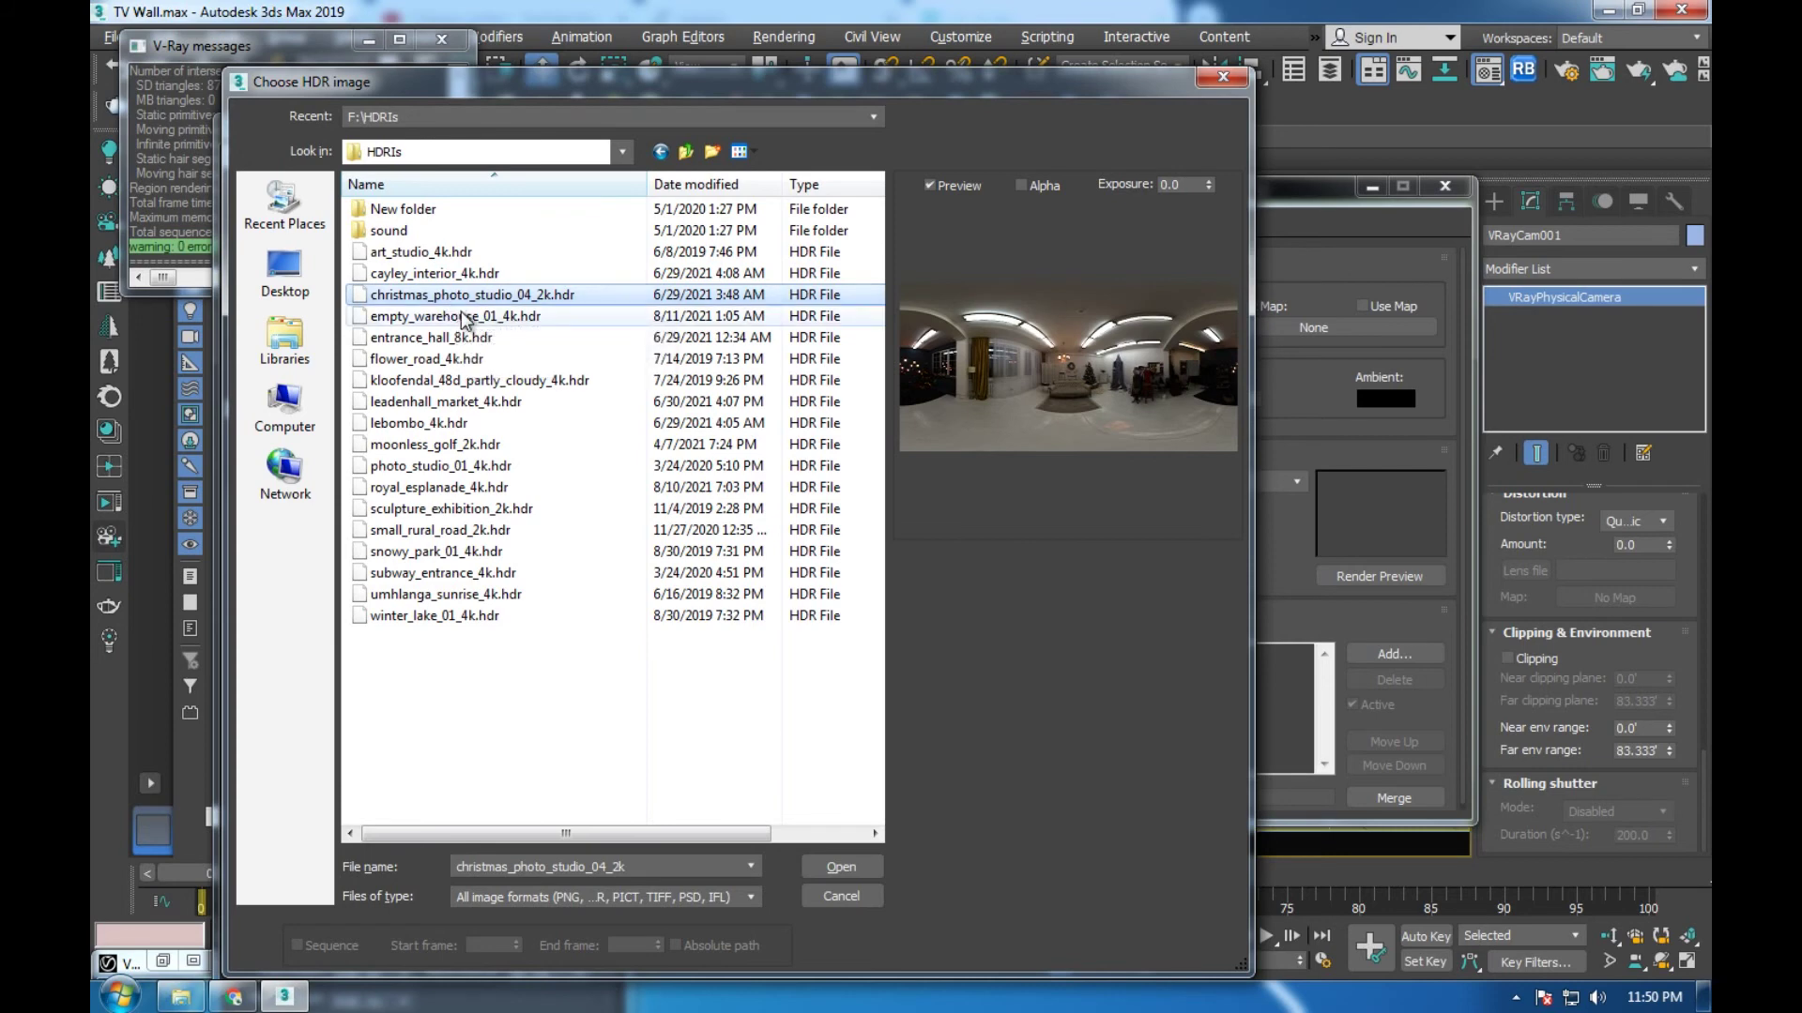
click(463, 317)
click(467, 297)
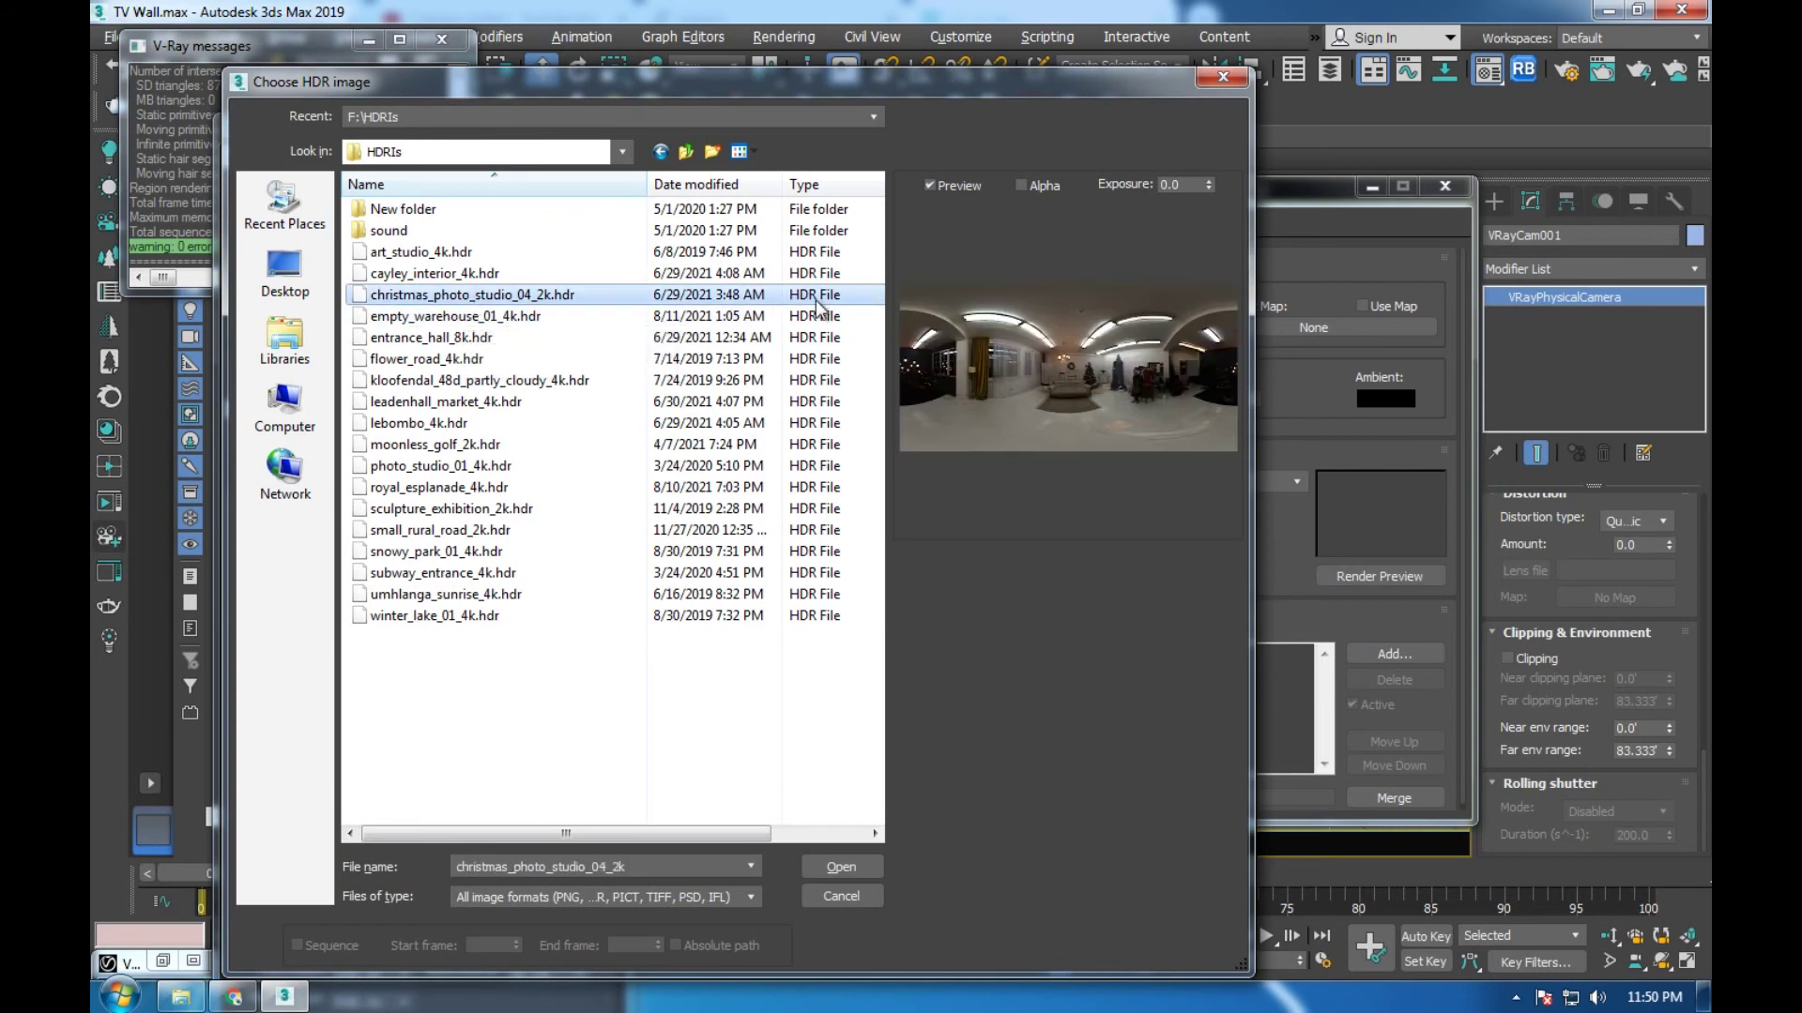
click(832, 864)
click(427, 559)
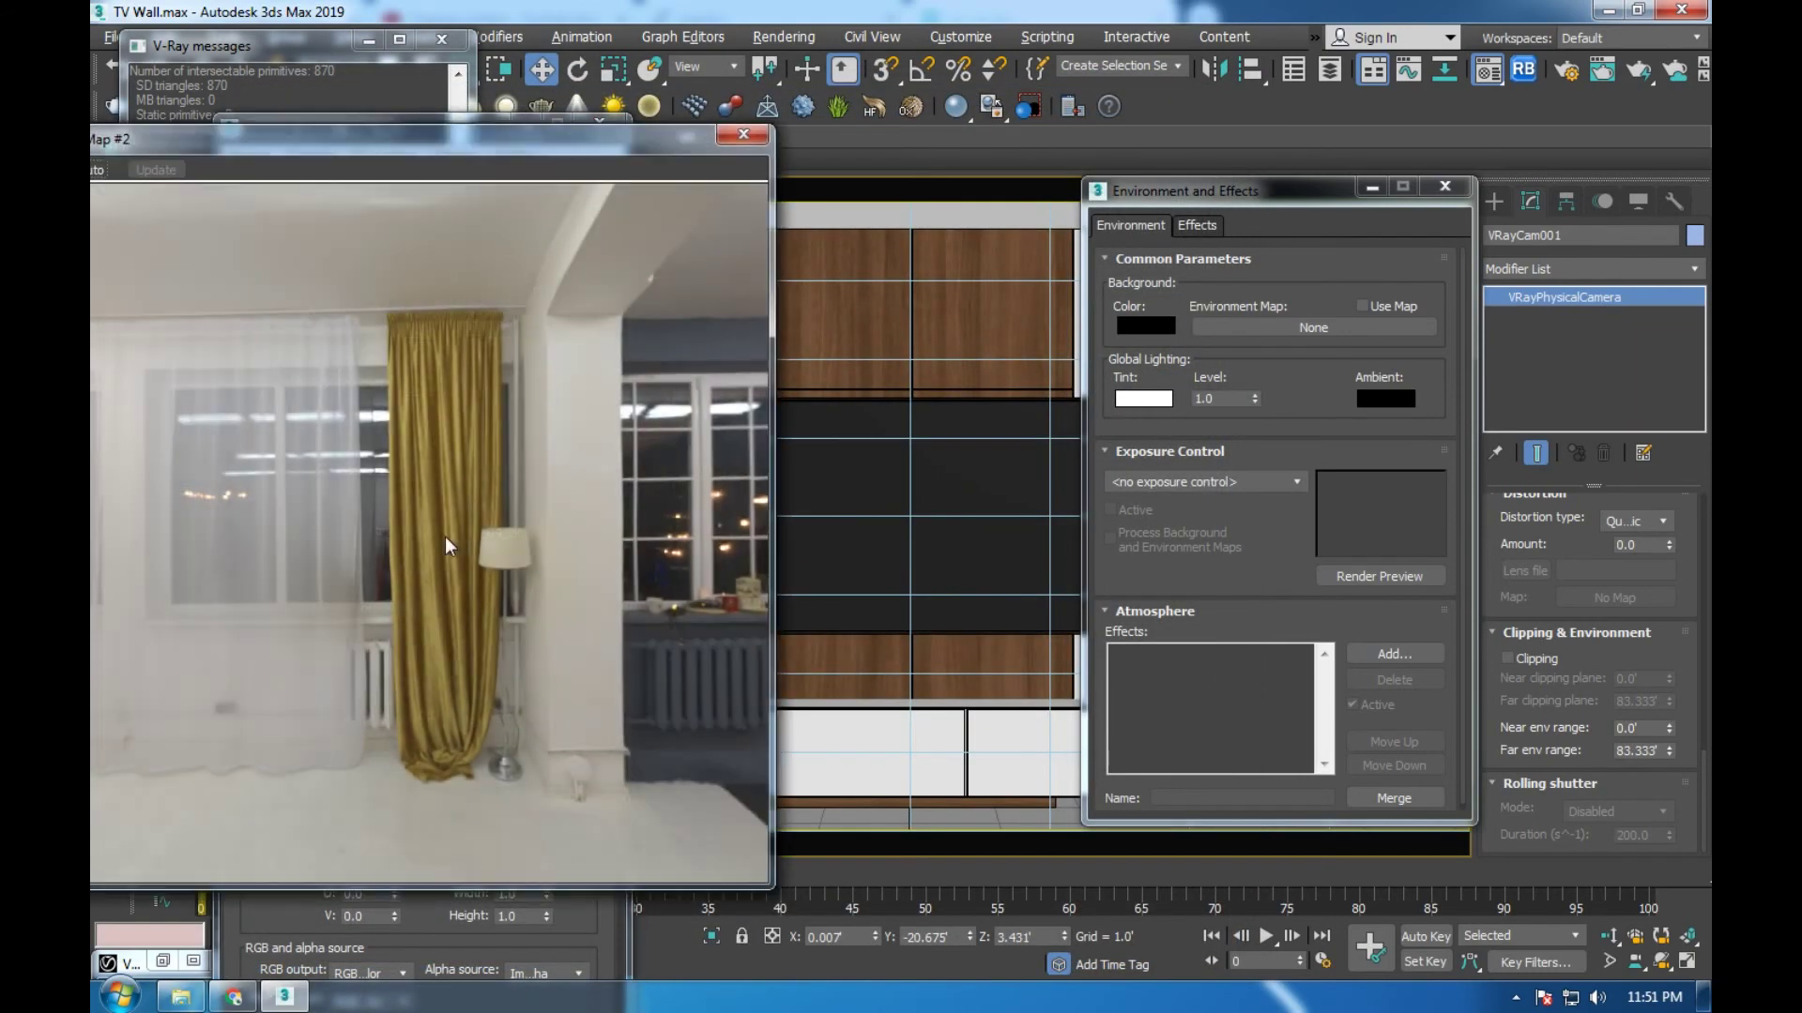
Instance VRayHDRI Map #2 as the environment map, then close the preview and Material Editor
drag(575, 137, 591, 560)
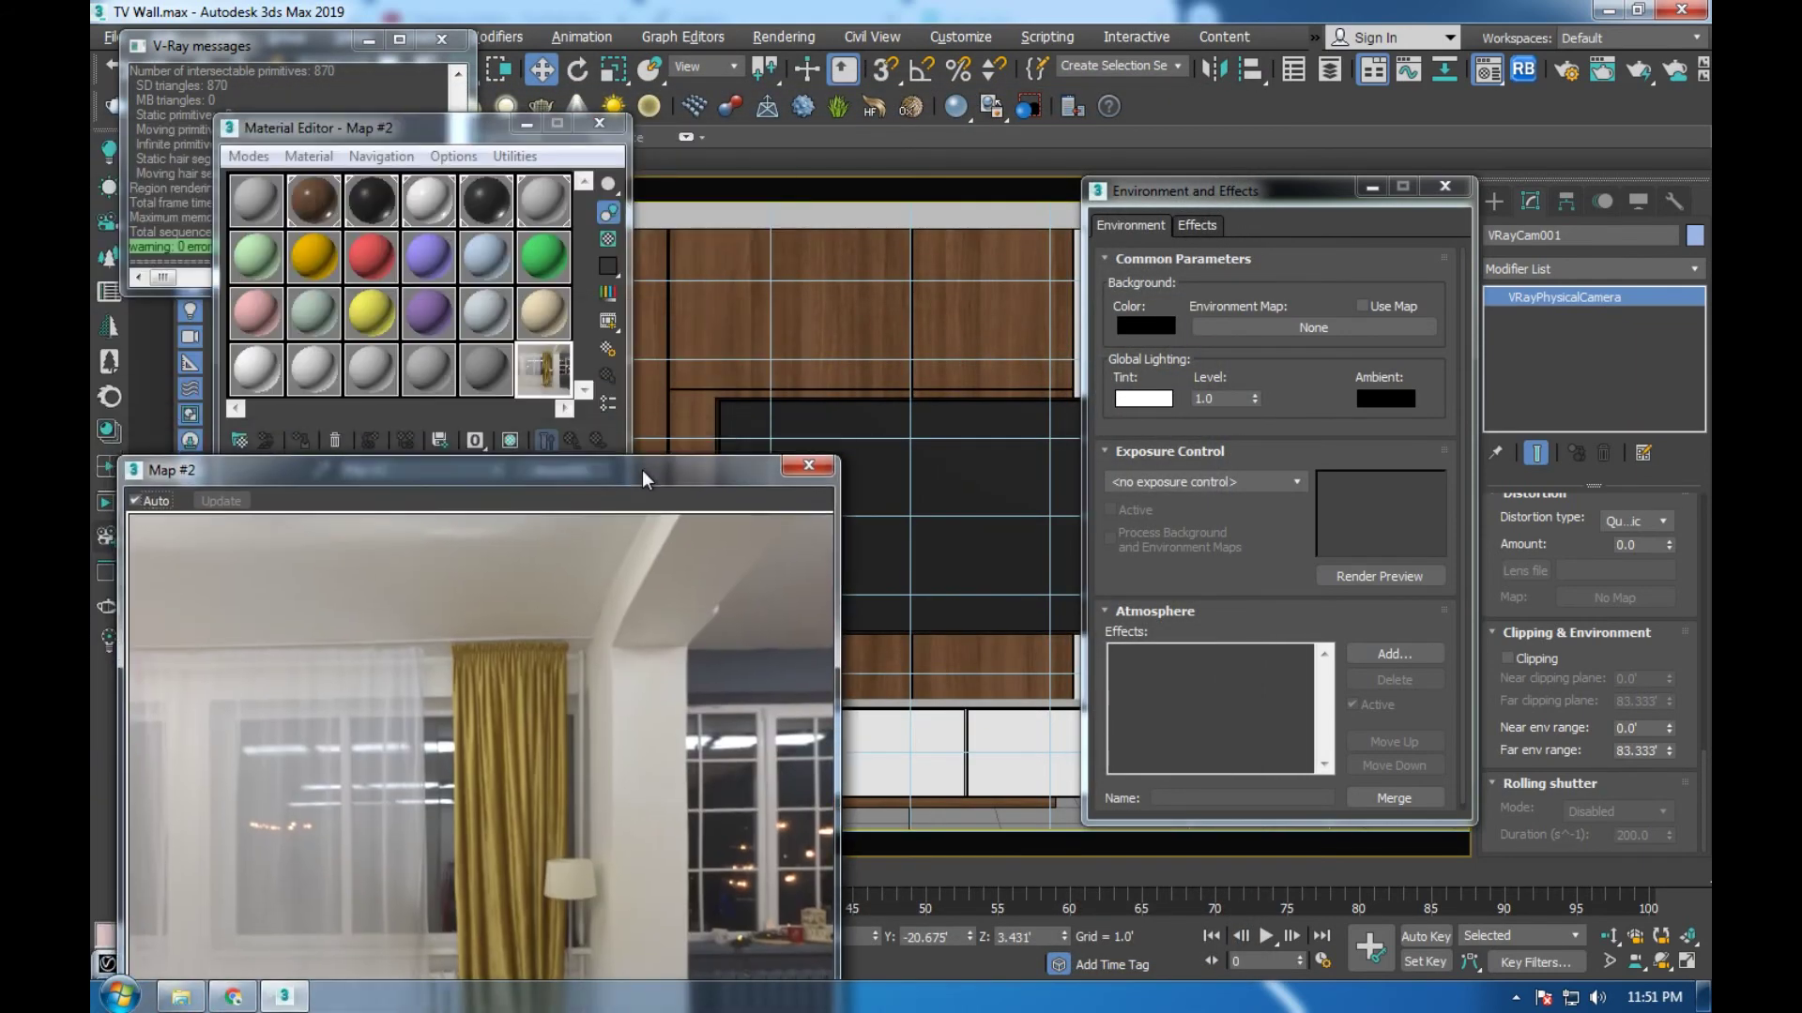
drag(565, 476, 1218, 385)
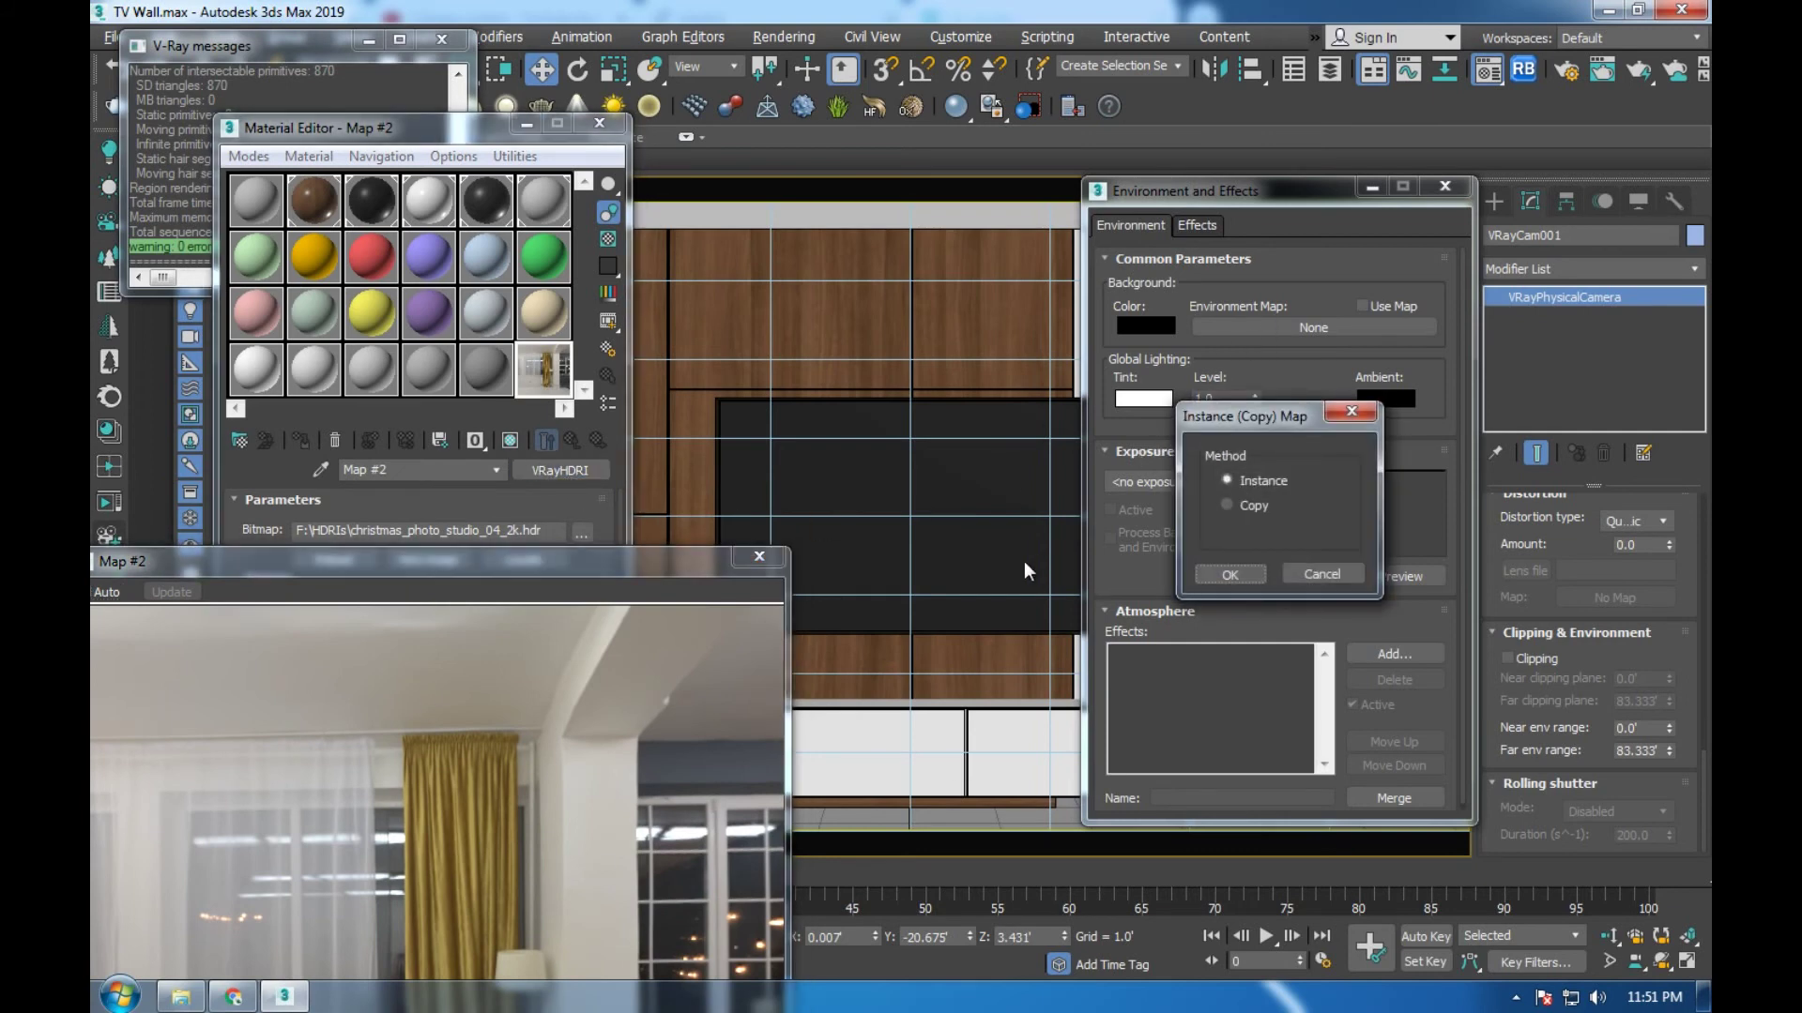
click(1229, 574)
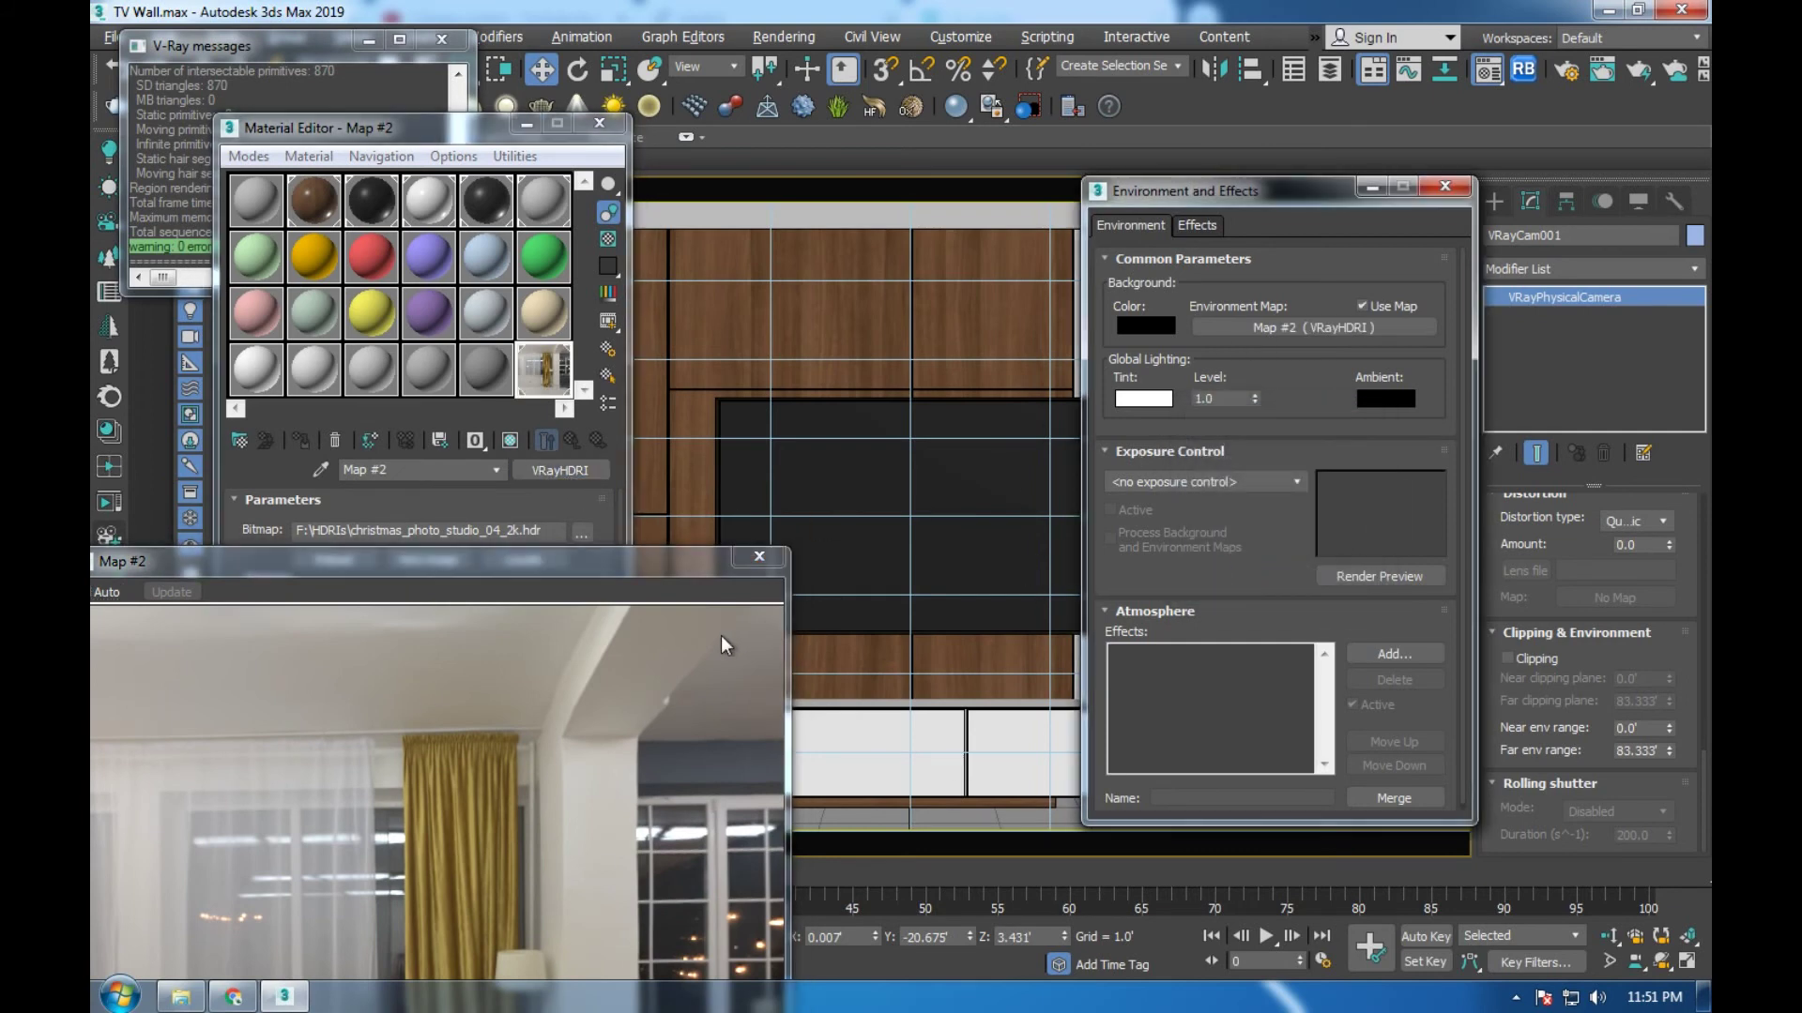
click(758, 559)
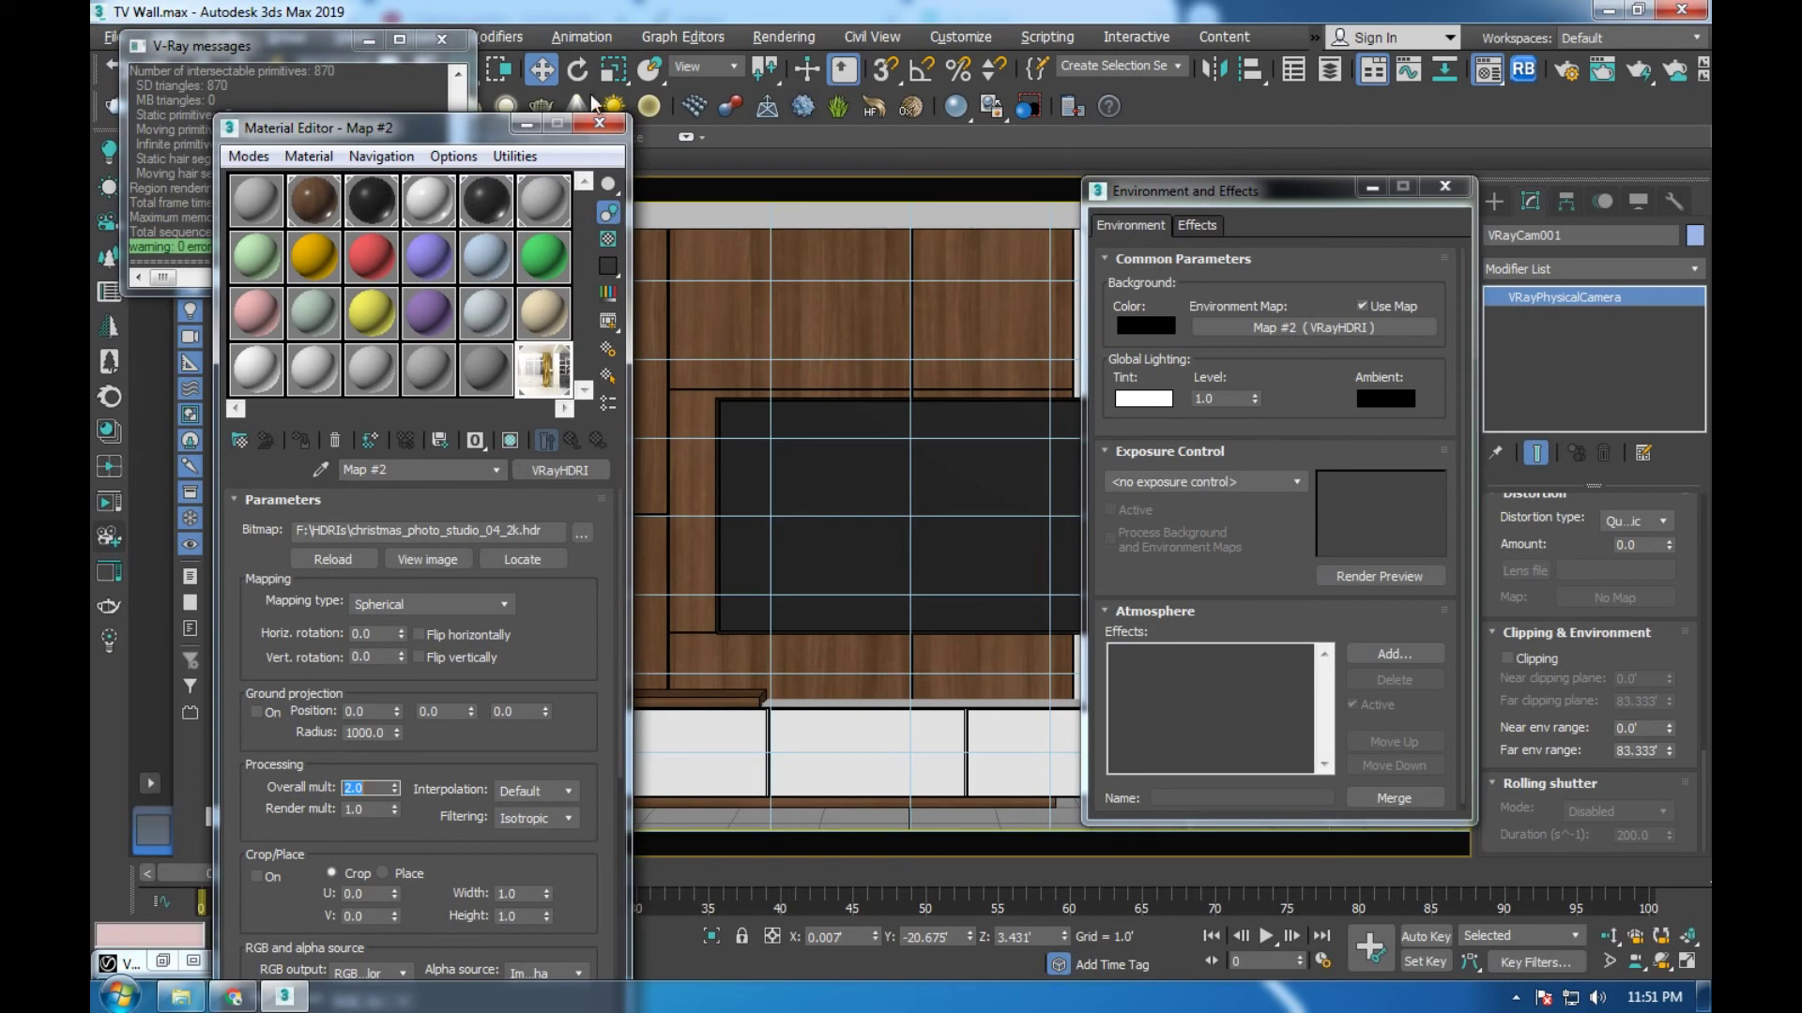
click(600, 122)
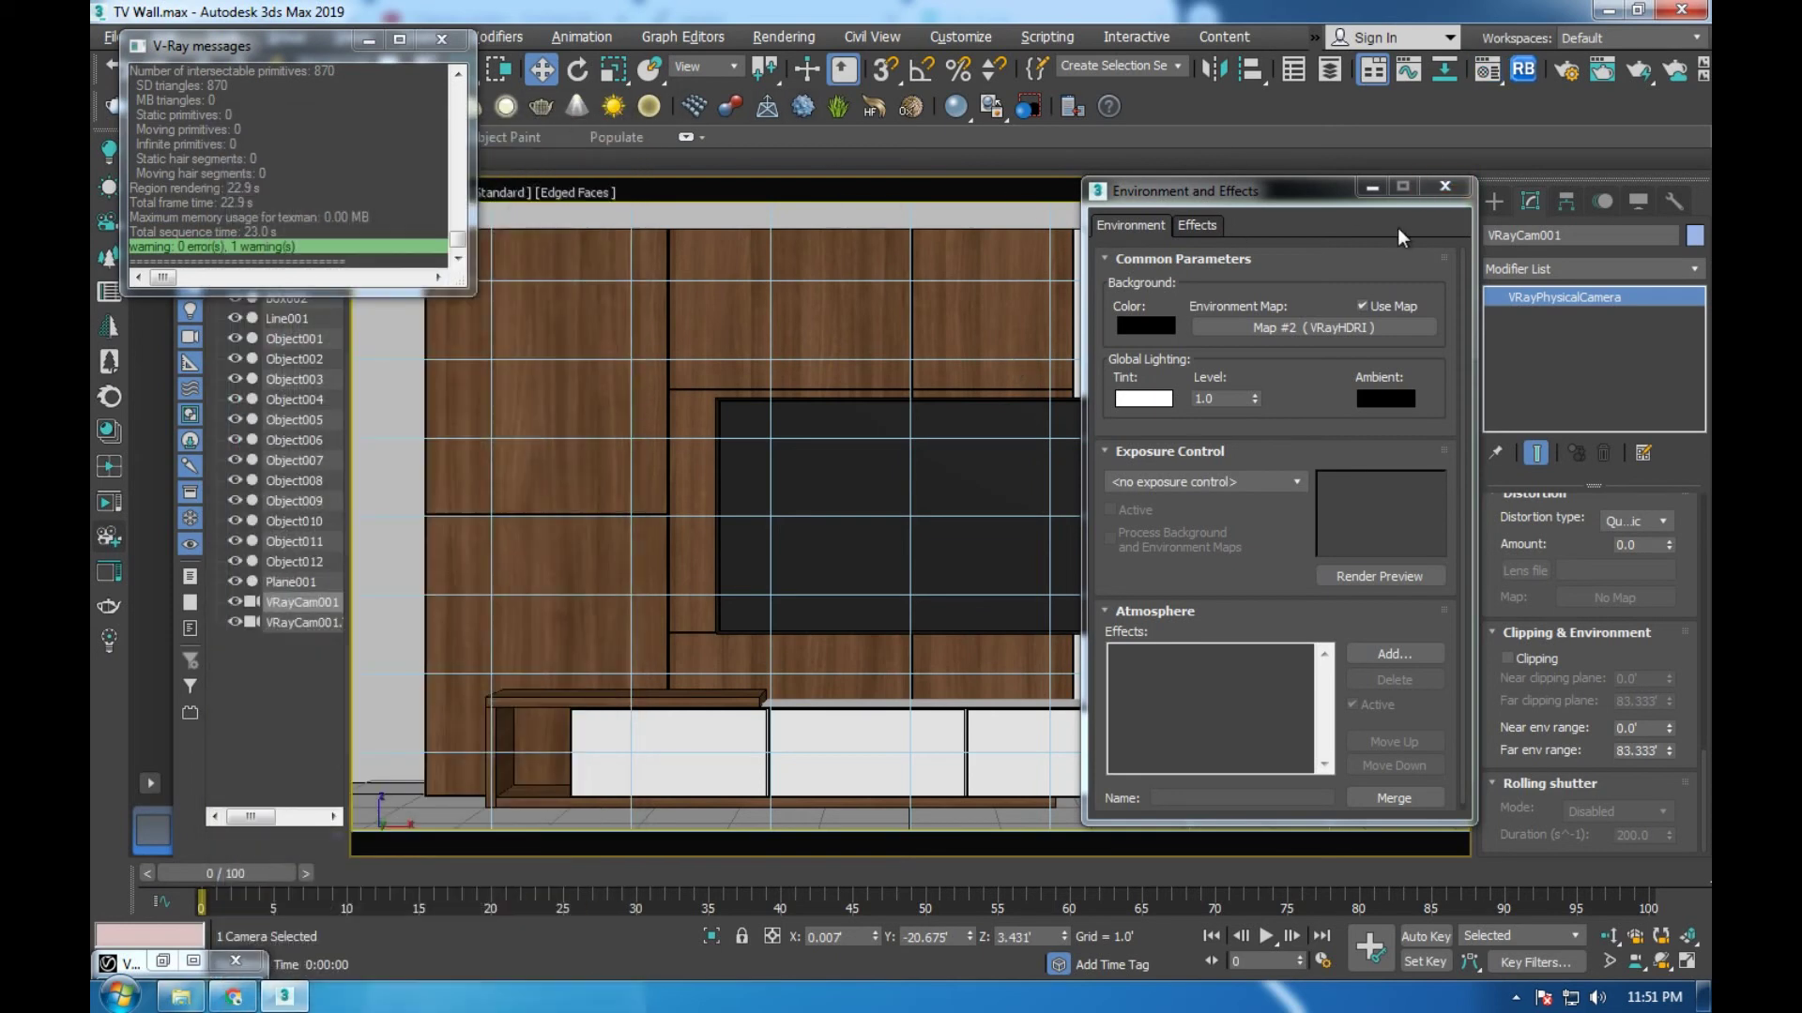
Run an HDRI-lit test render of VRayCam001, stop it at the prepass, and close its windows
click(1444, 185)
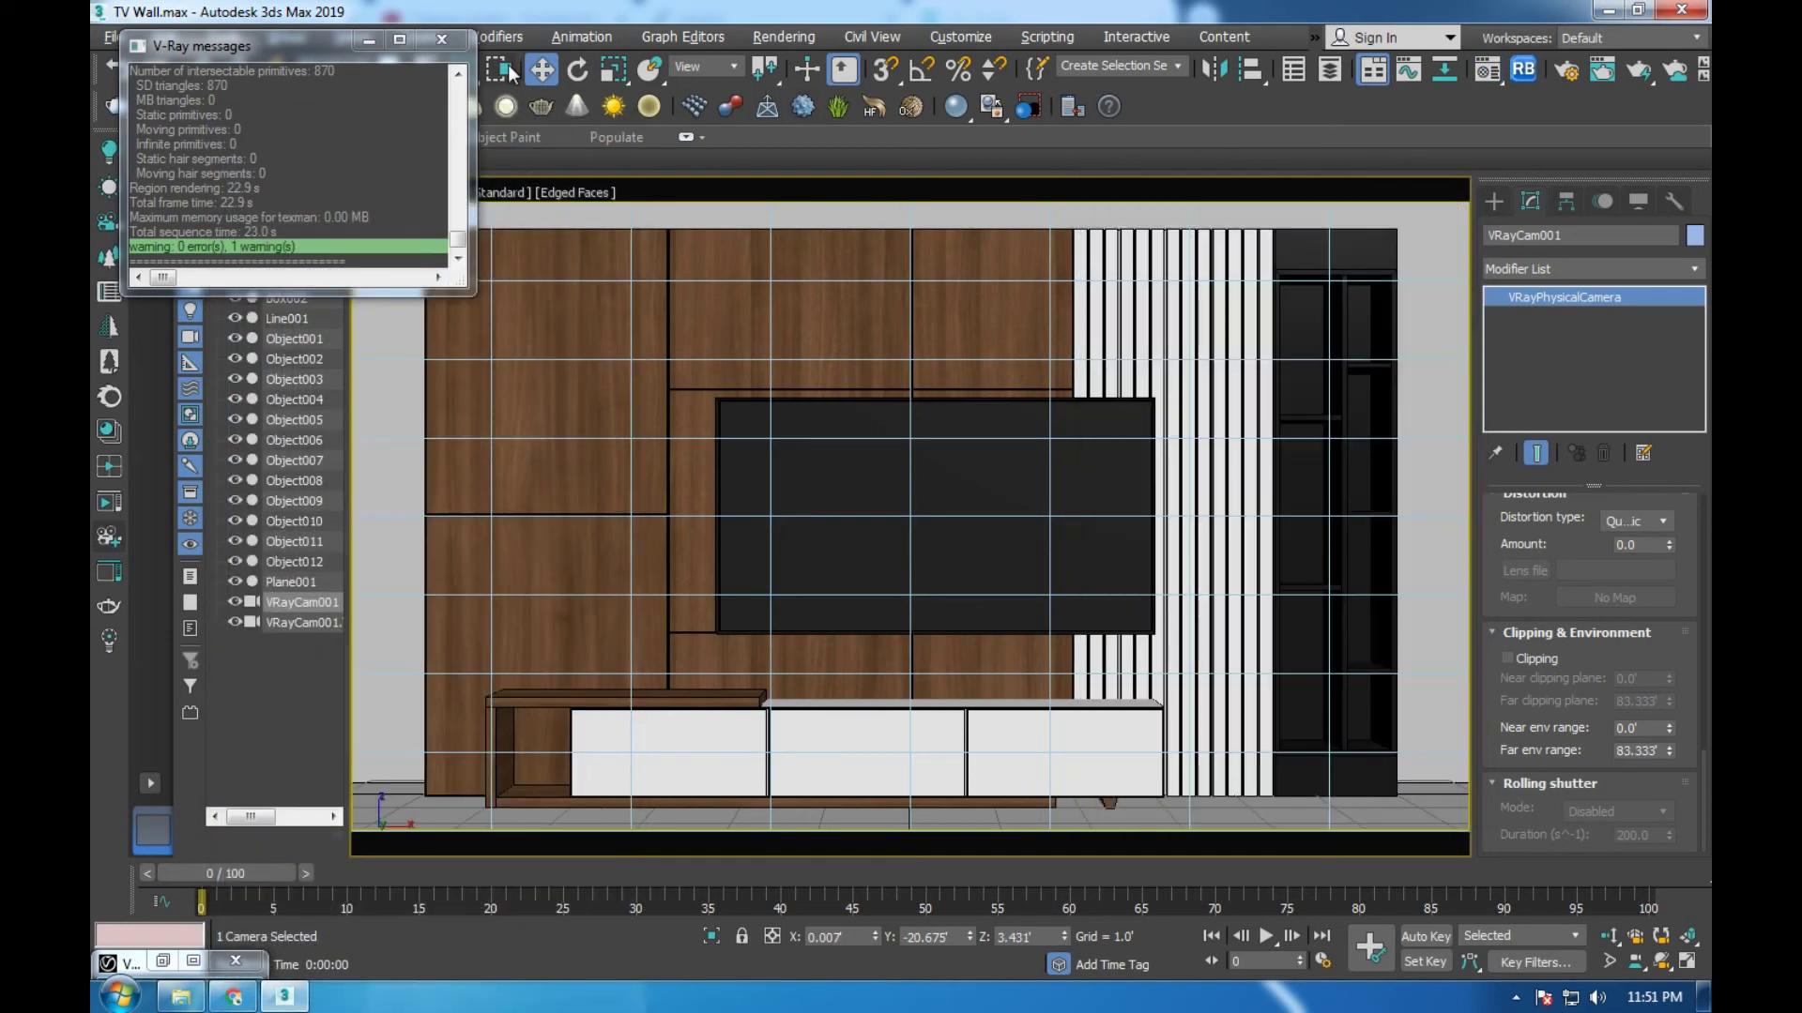
click(441, 40)
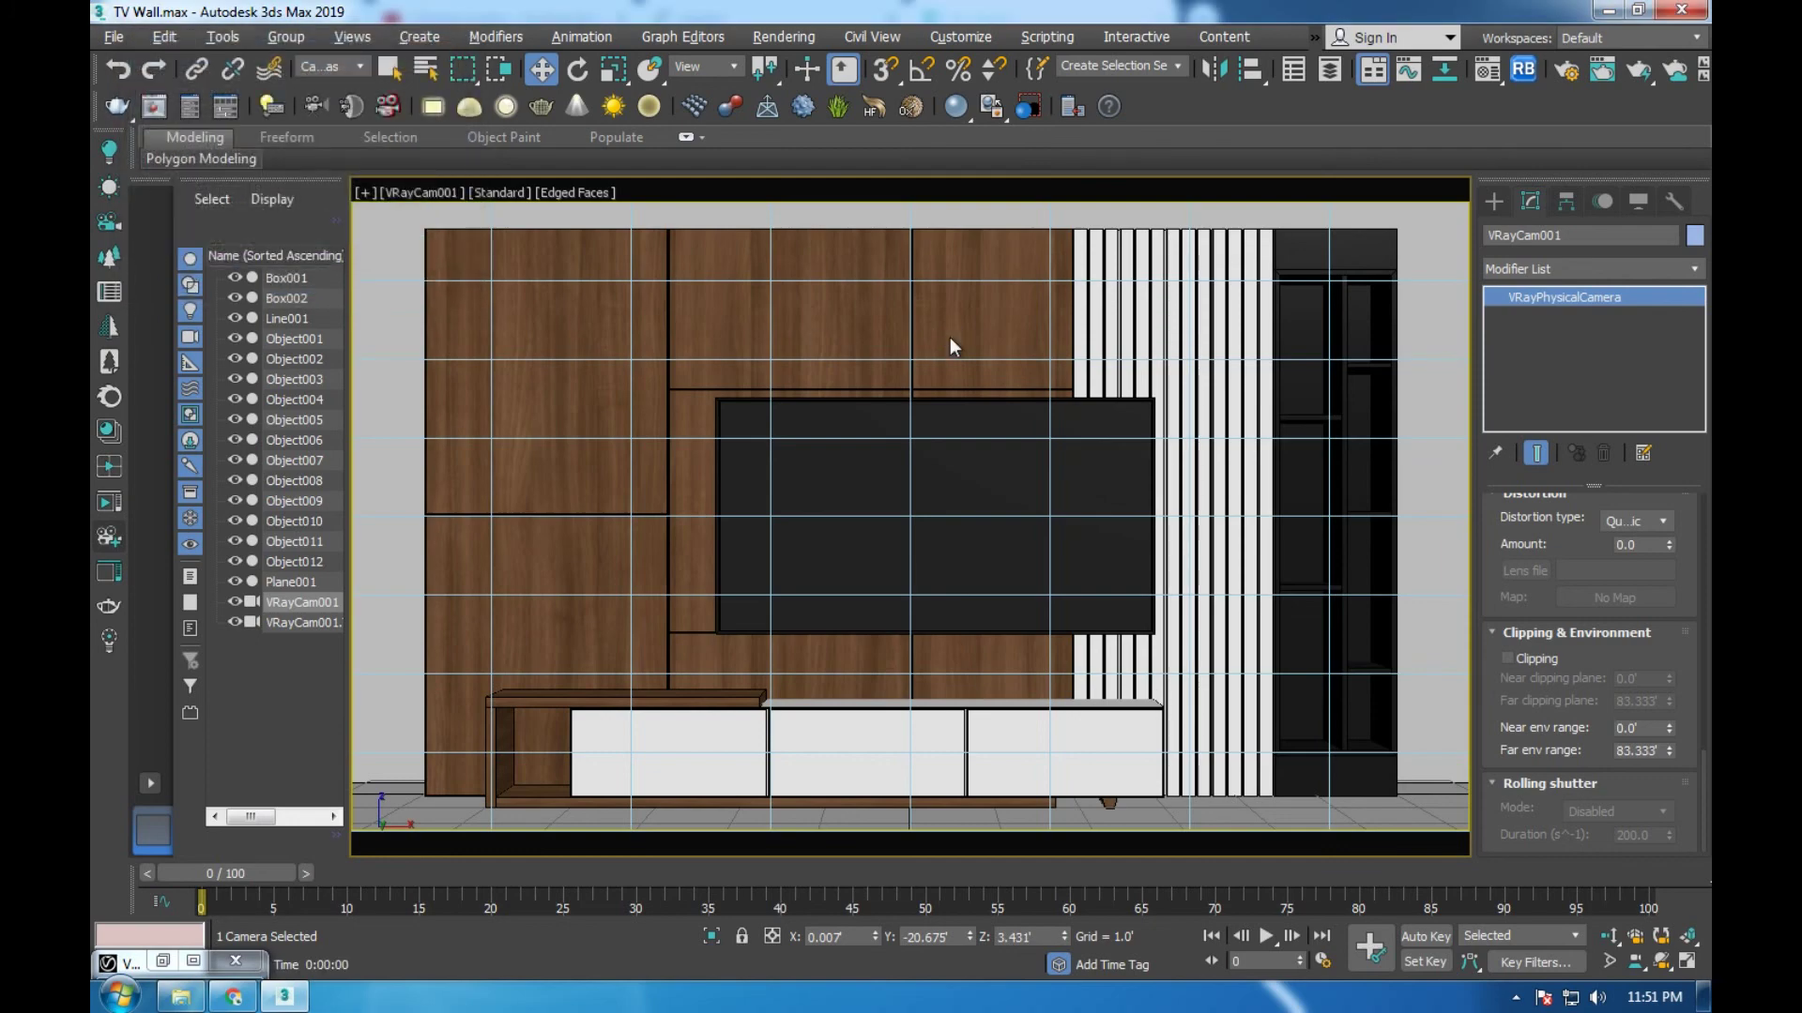
key(shift+q)
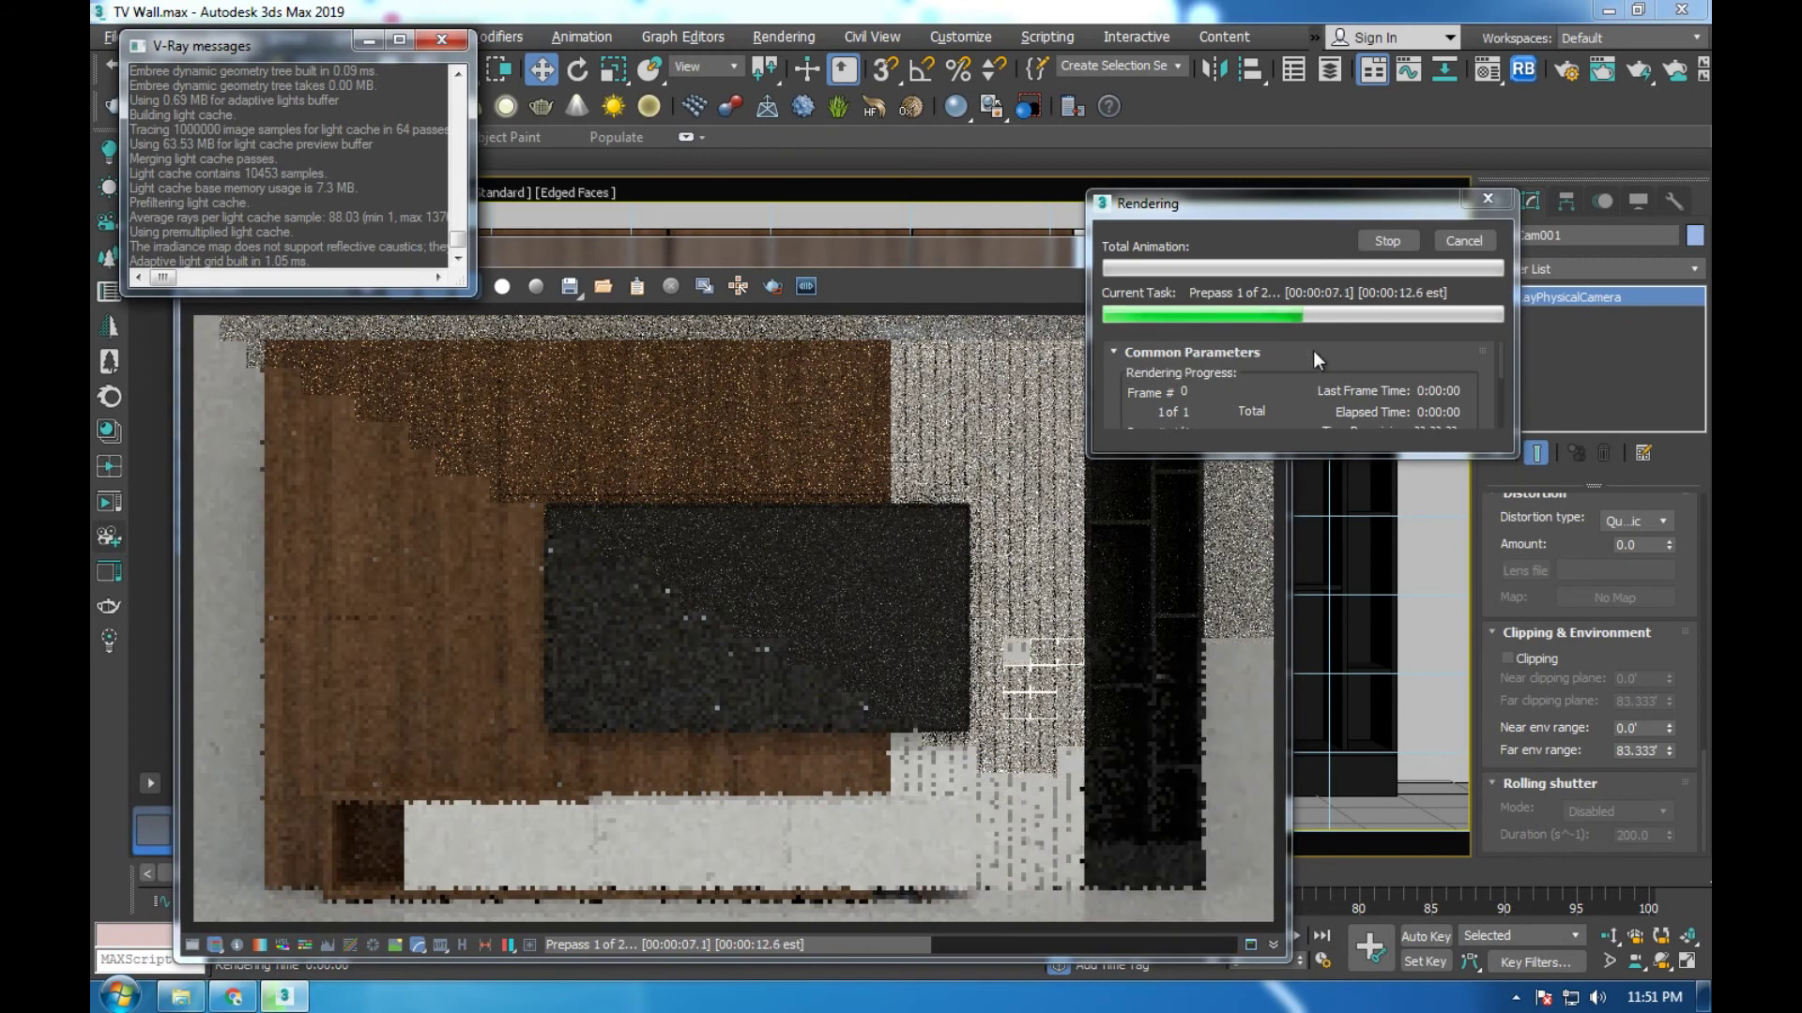
click(1463, 241)
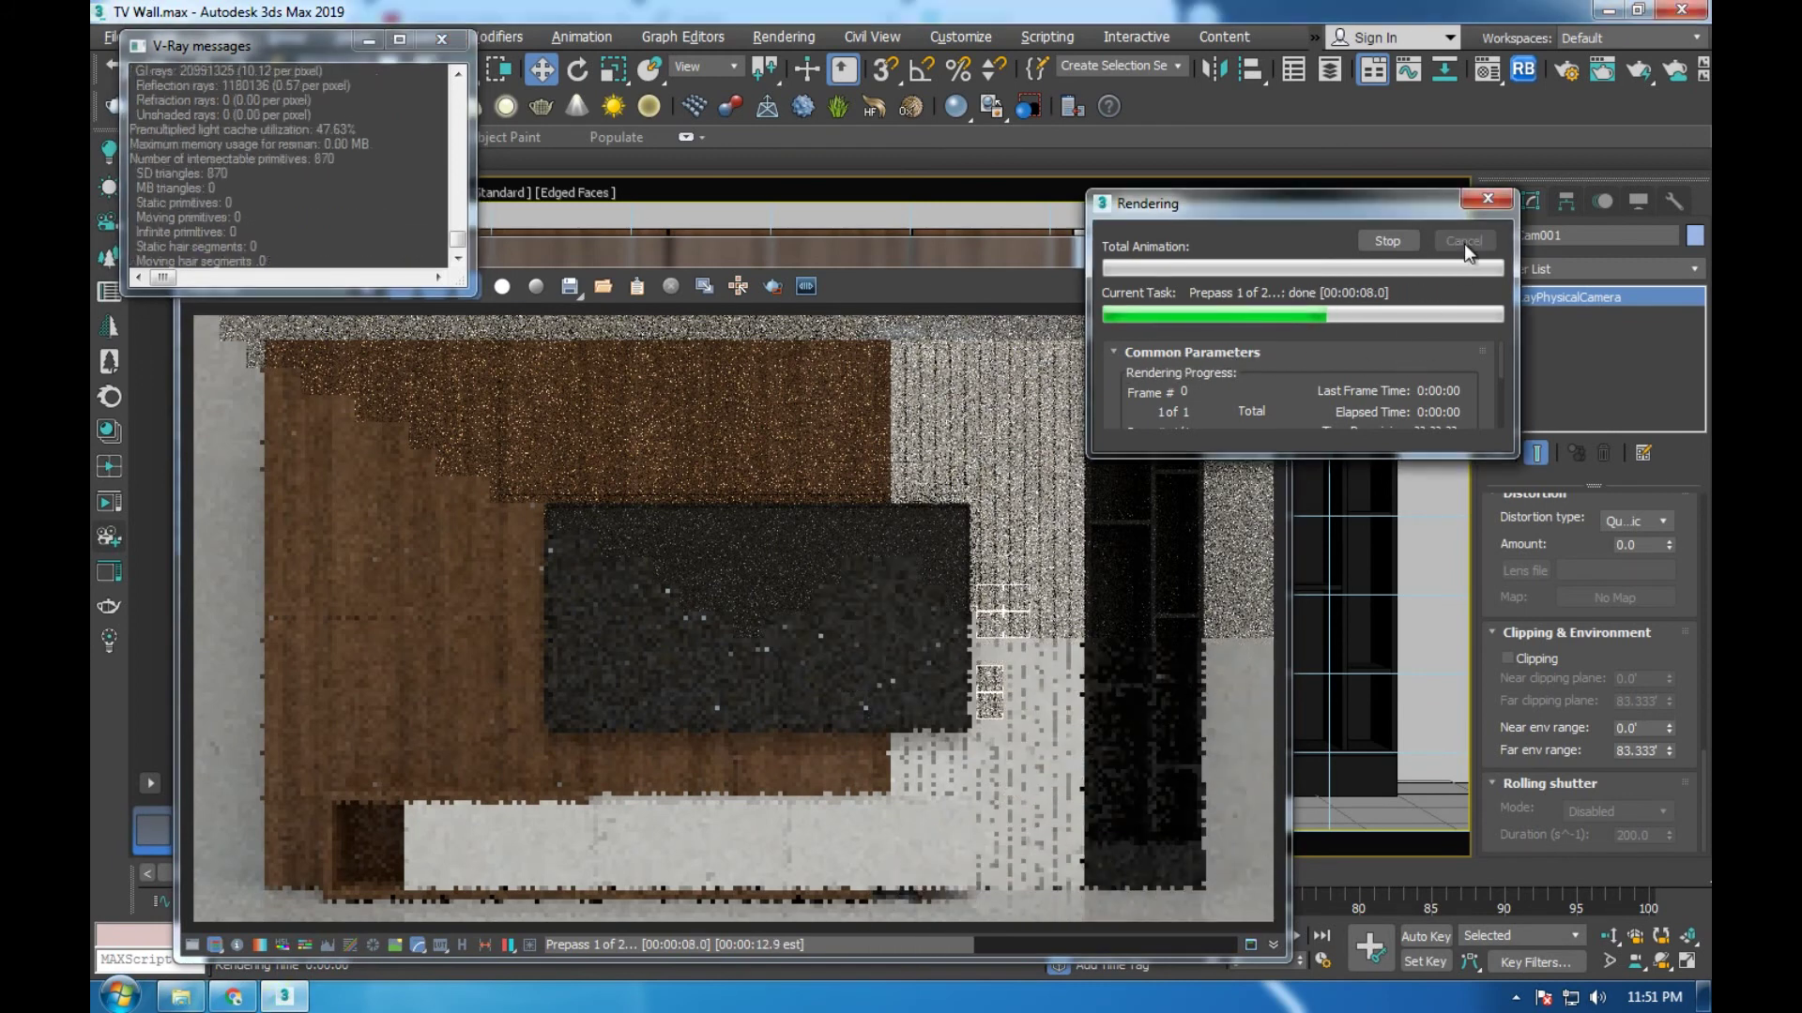
click(441, 41)
click(1184, 248)
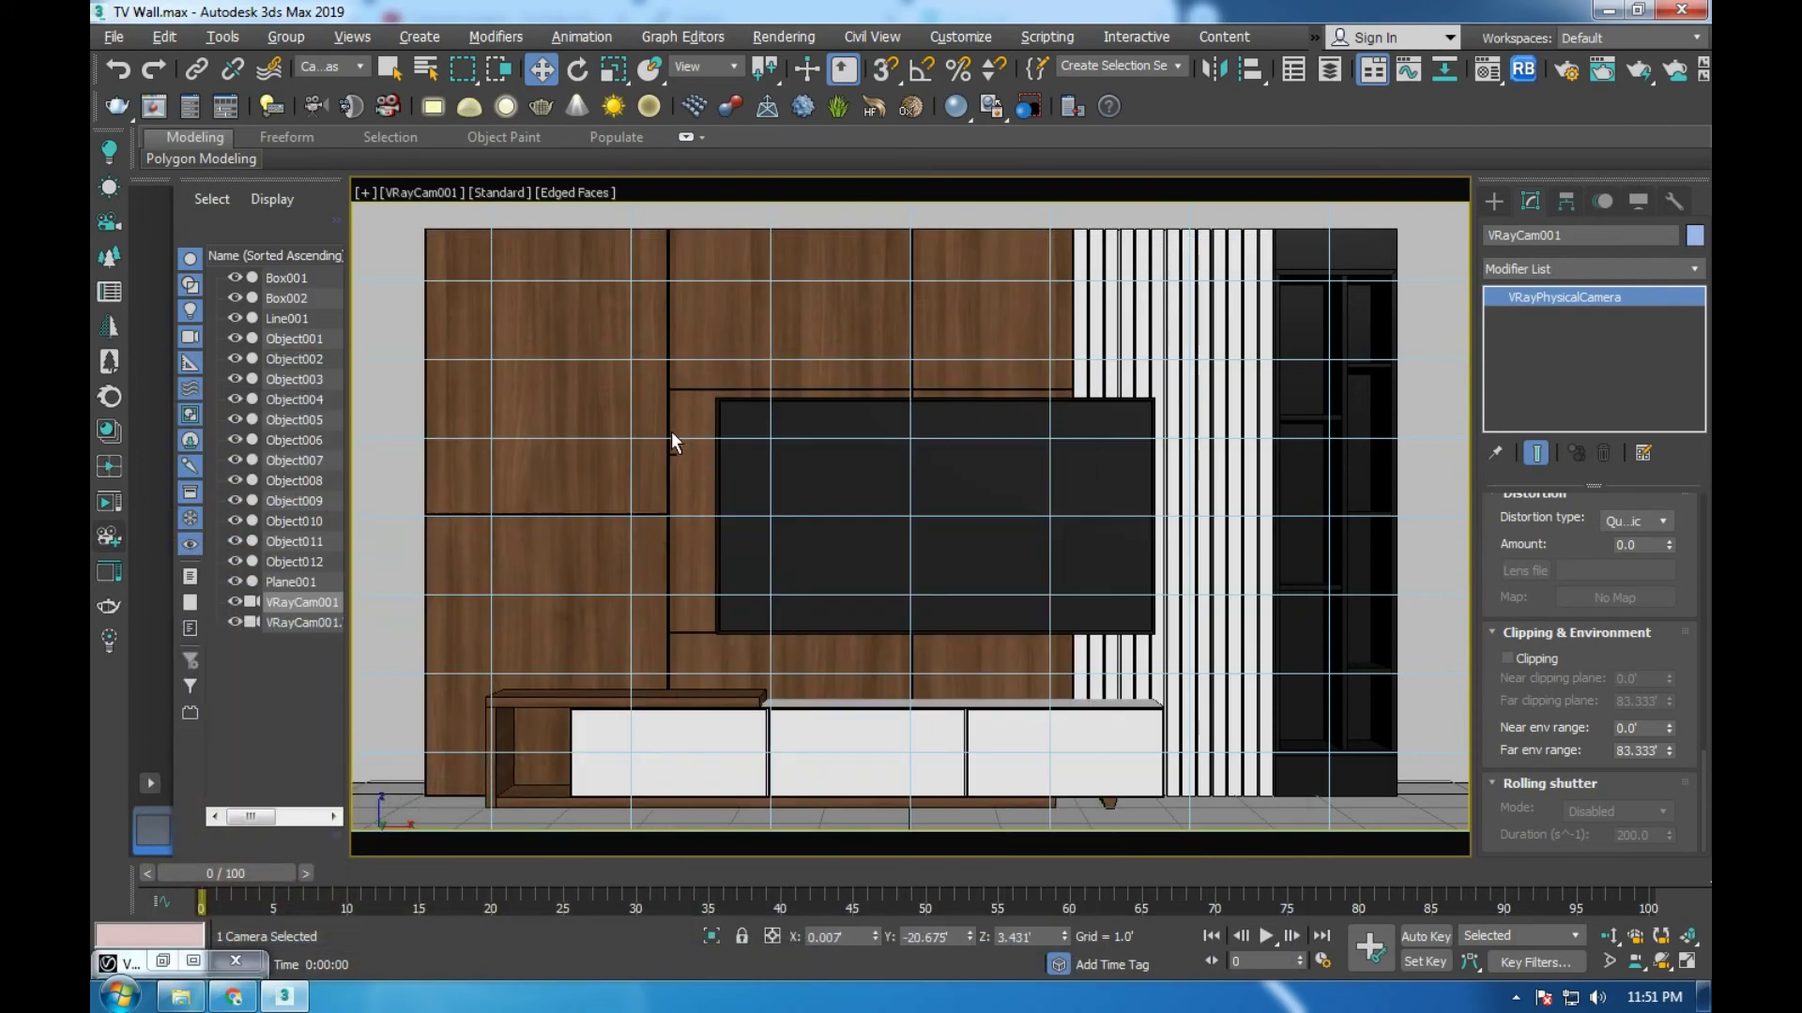
key(alt+w)
key(alt+w)
Clone VRayCam001 to the left as a copy named VRayCam002
scroll(933, 515, down, 4)
scroll(933, 514, up, 4)
click(948, 369)
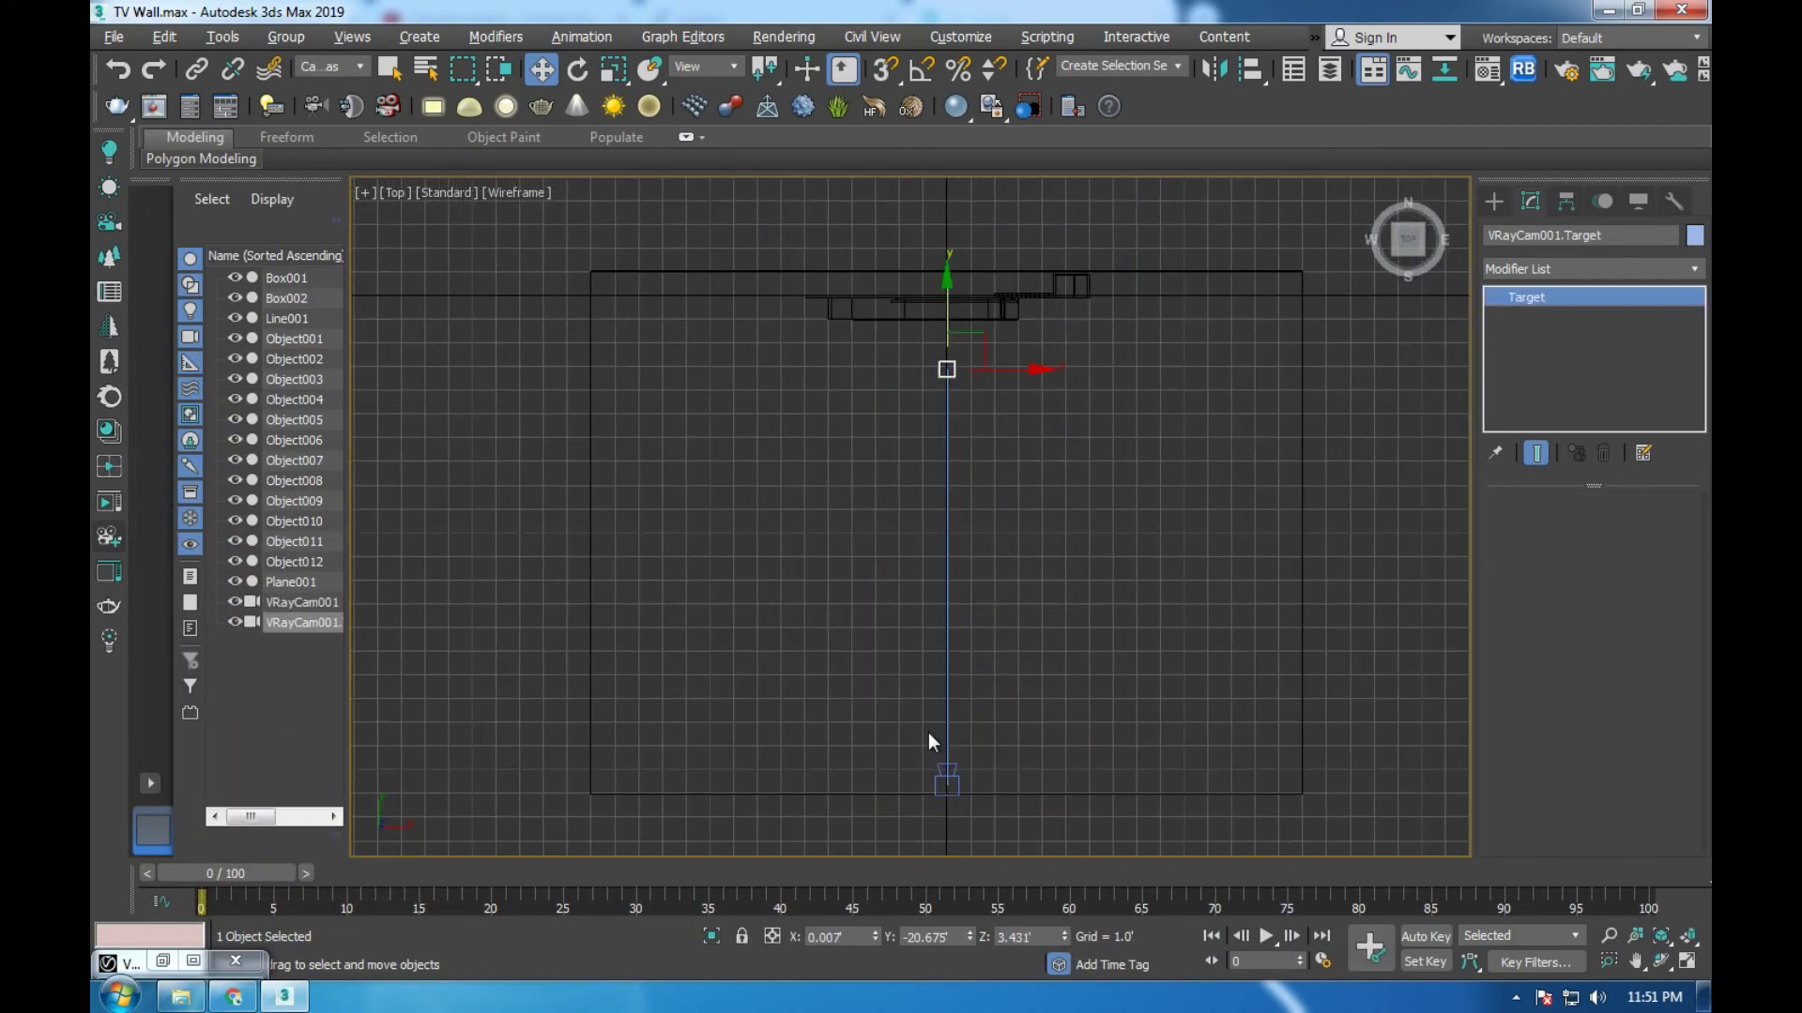
click(950, 779)
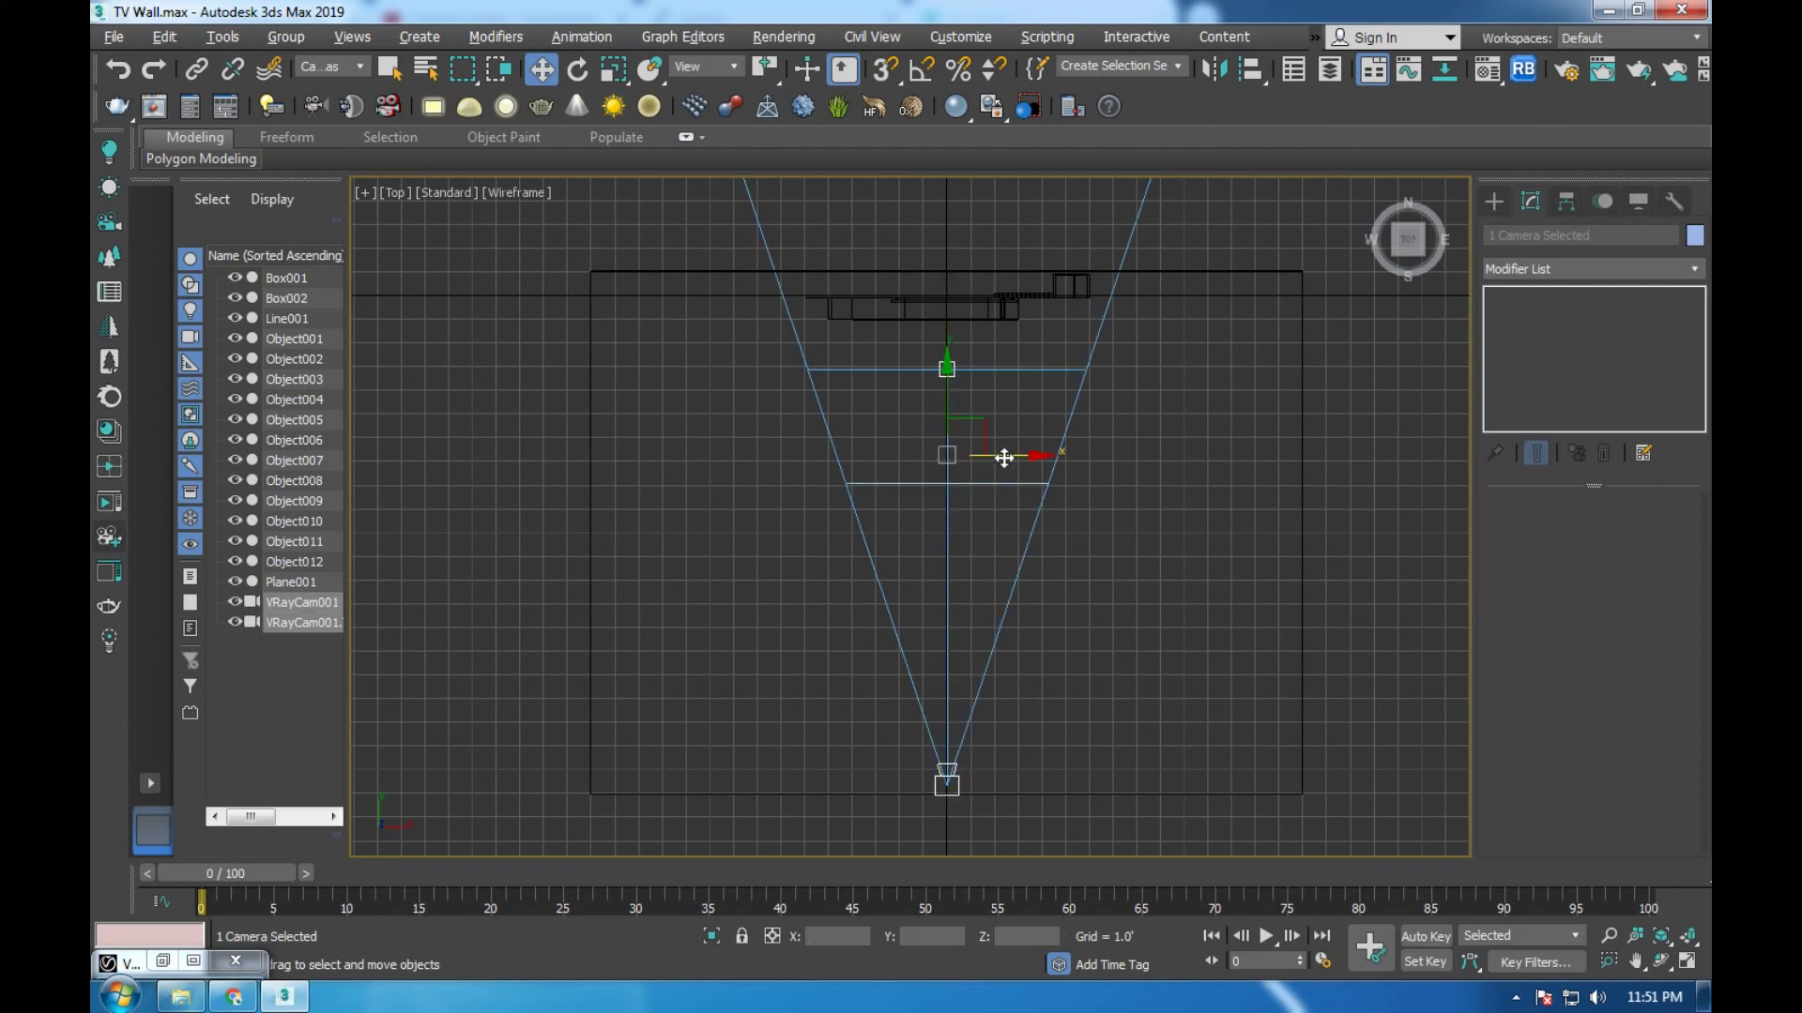
shift+drag(1004, 458, 882, 458)
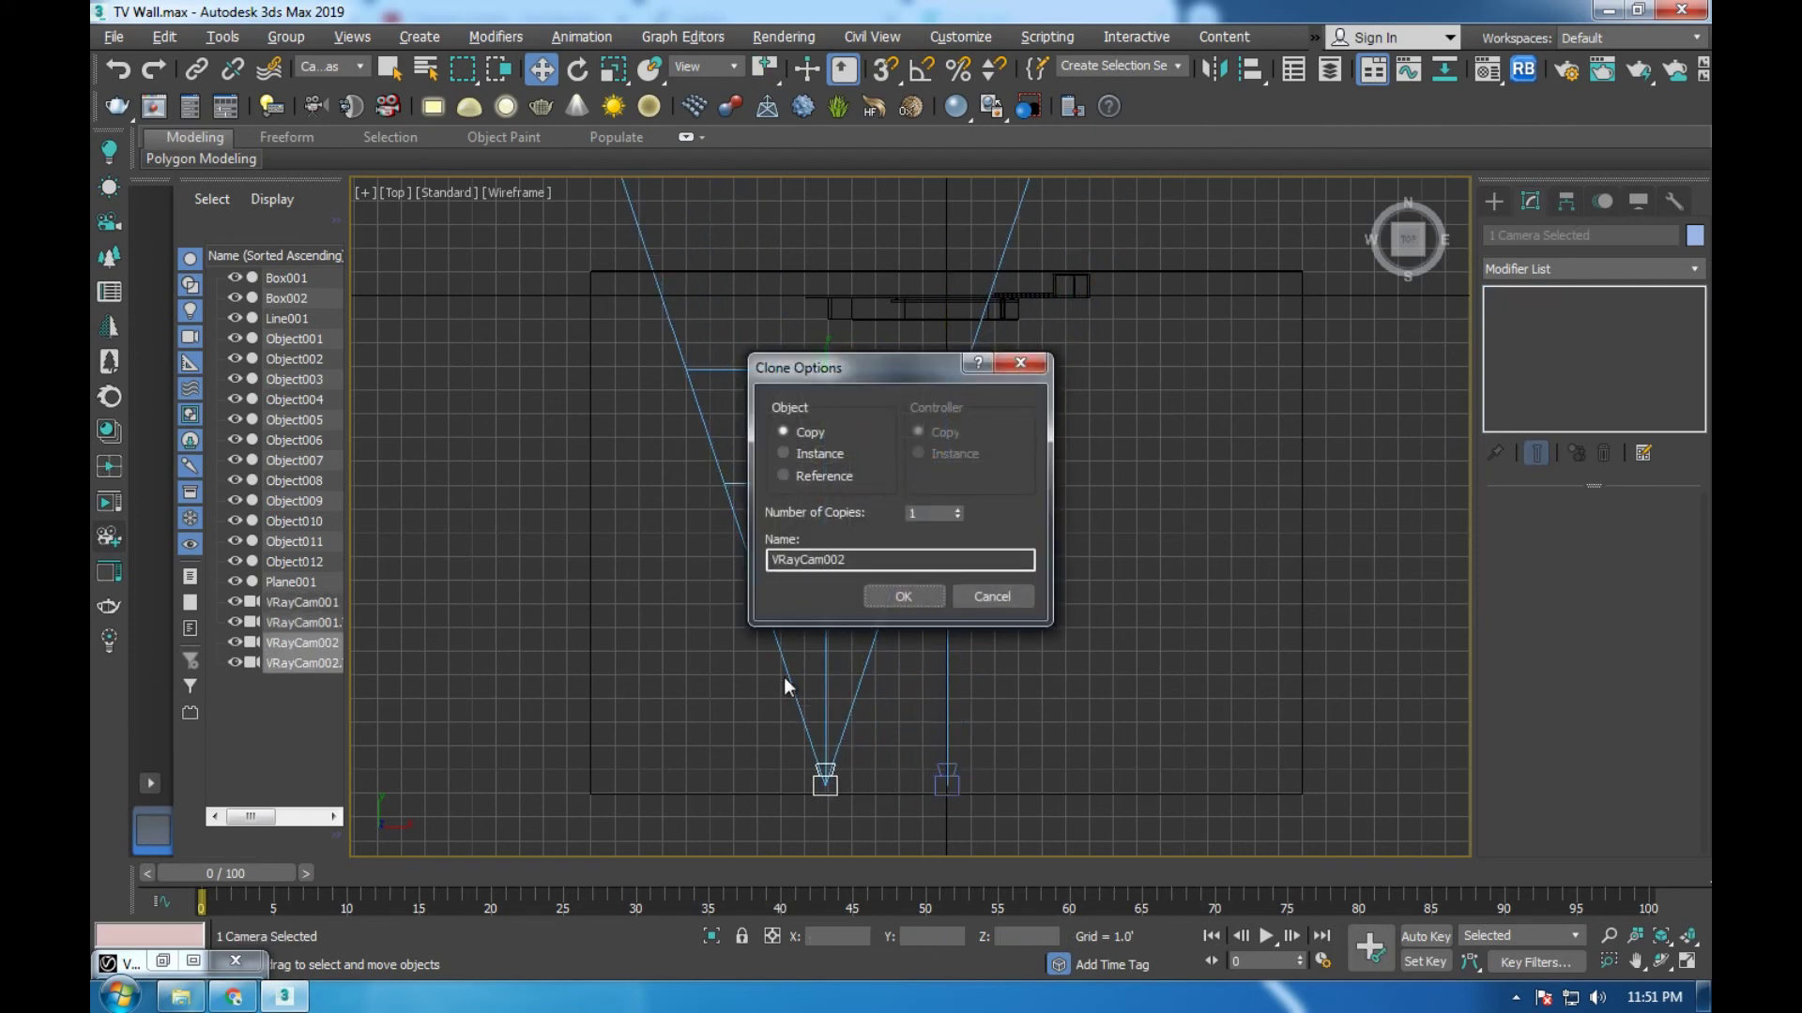
click(886, 601)
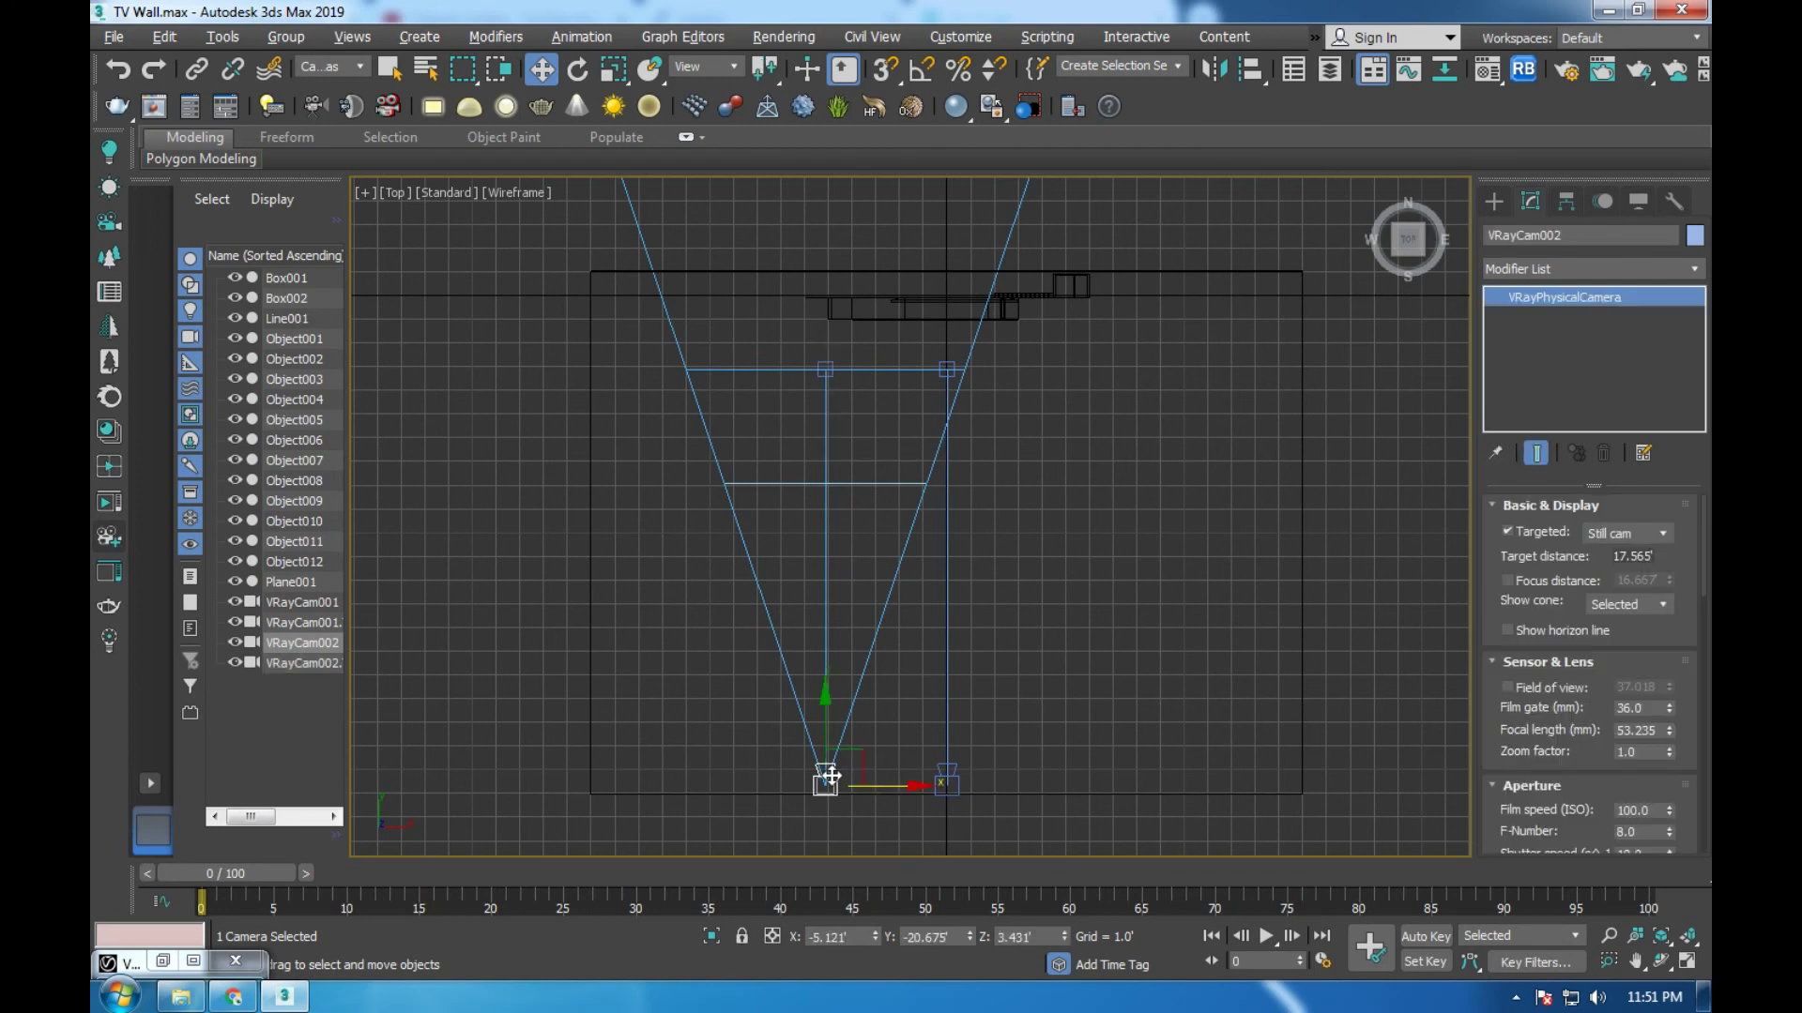
Move VRayCam002 further left and aim its target toward the TV wall centre
drag(872, 785, 722, 729)
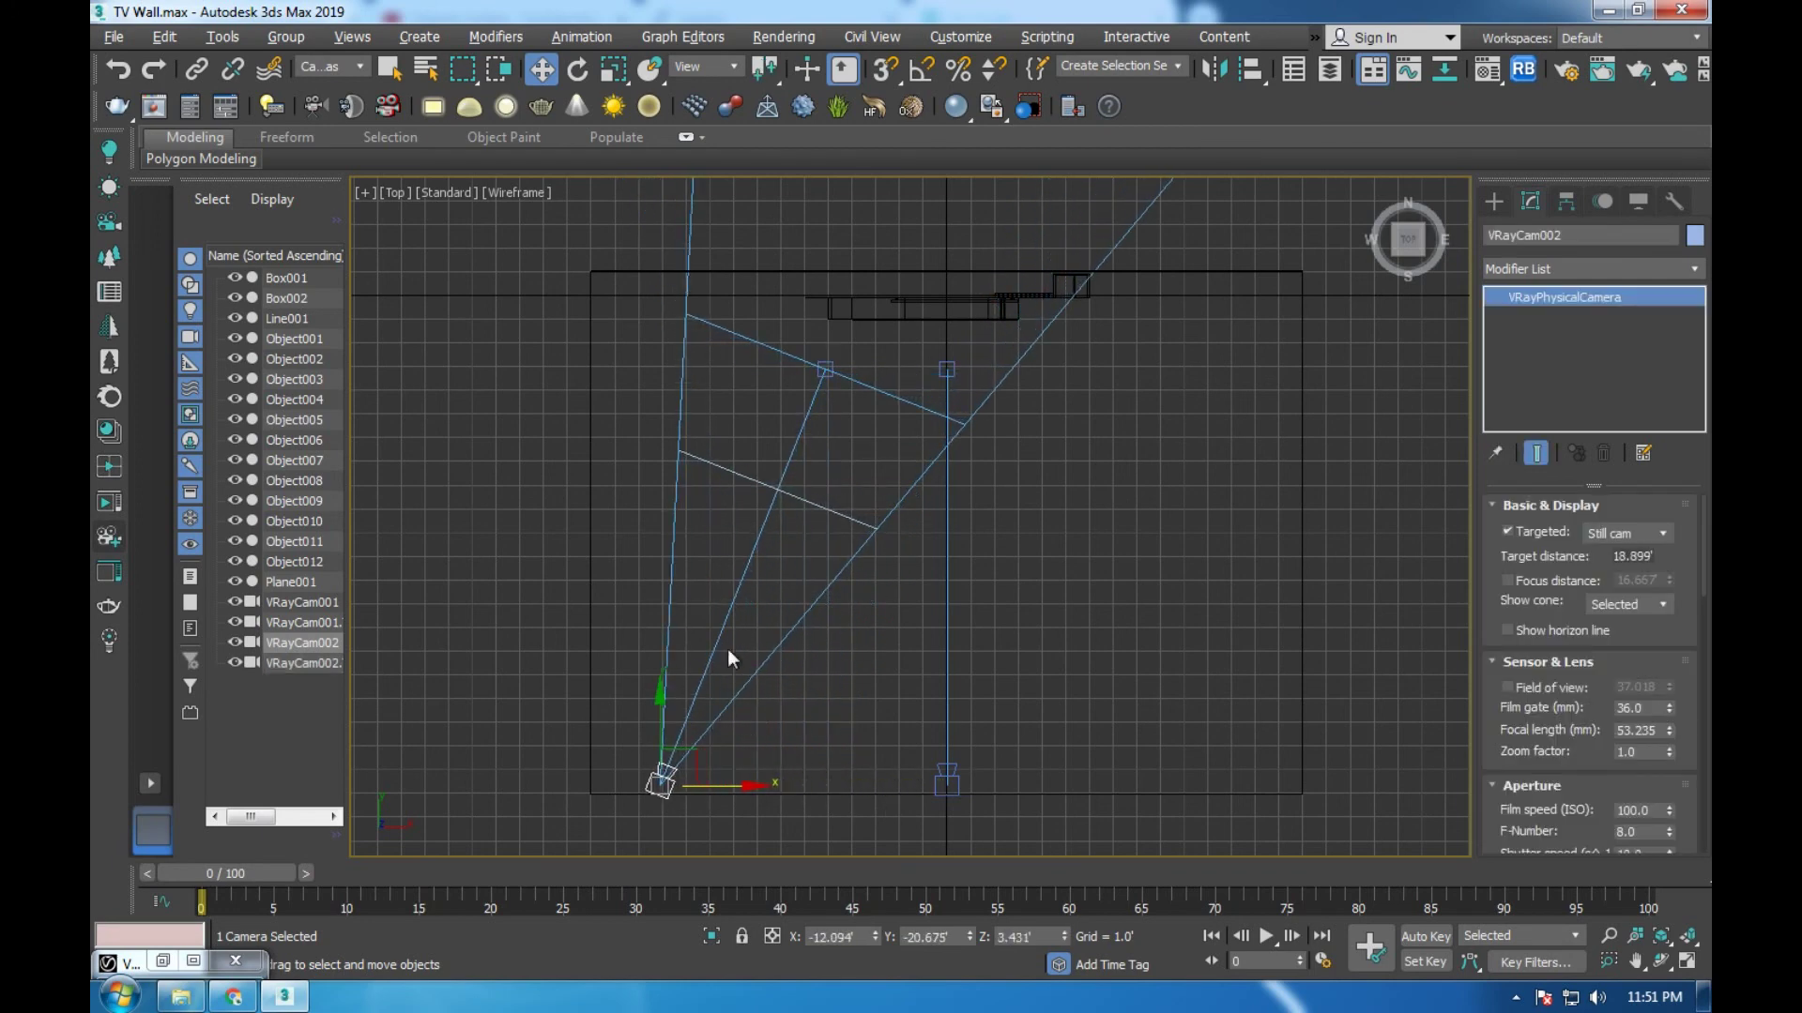
click(827, 372)
drag(864, 369, 946, 385)
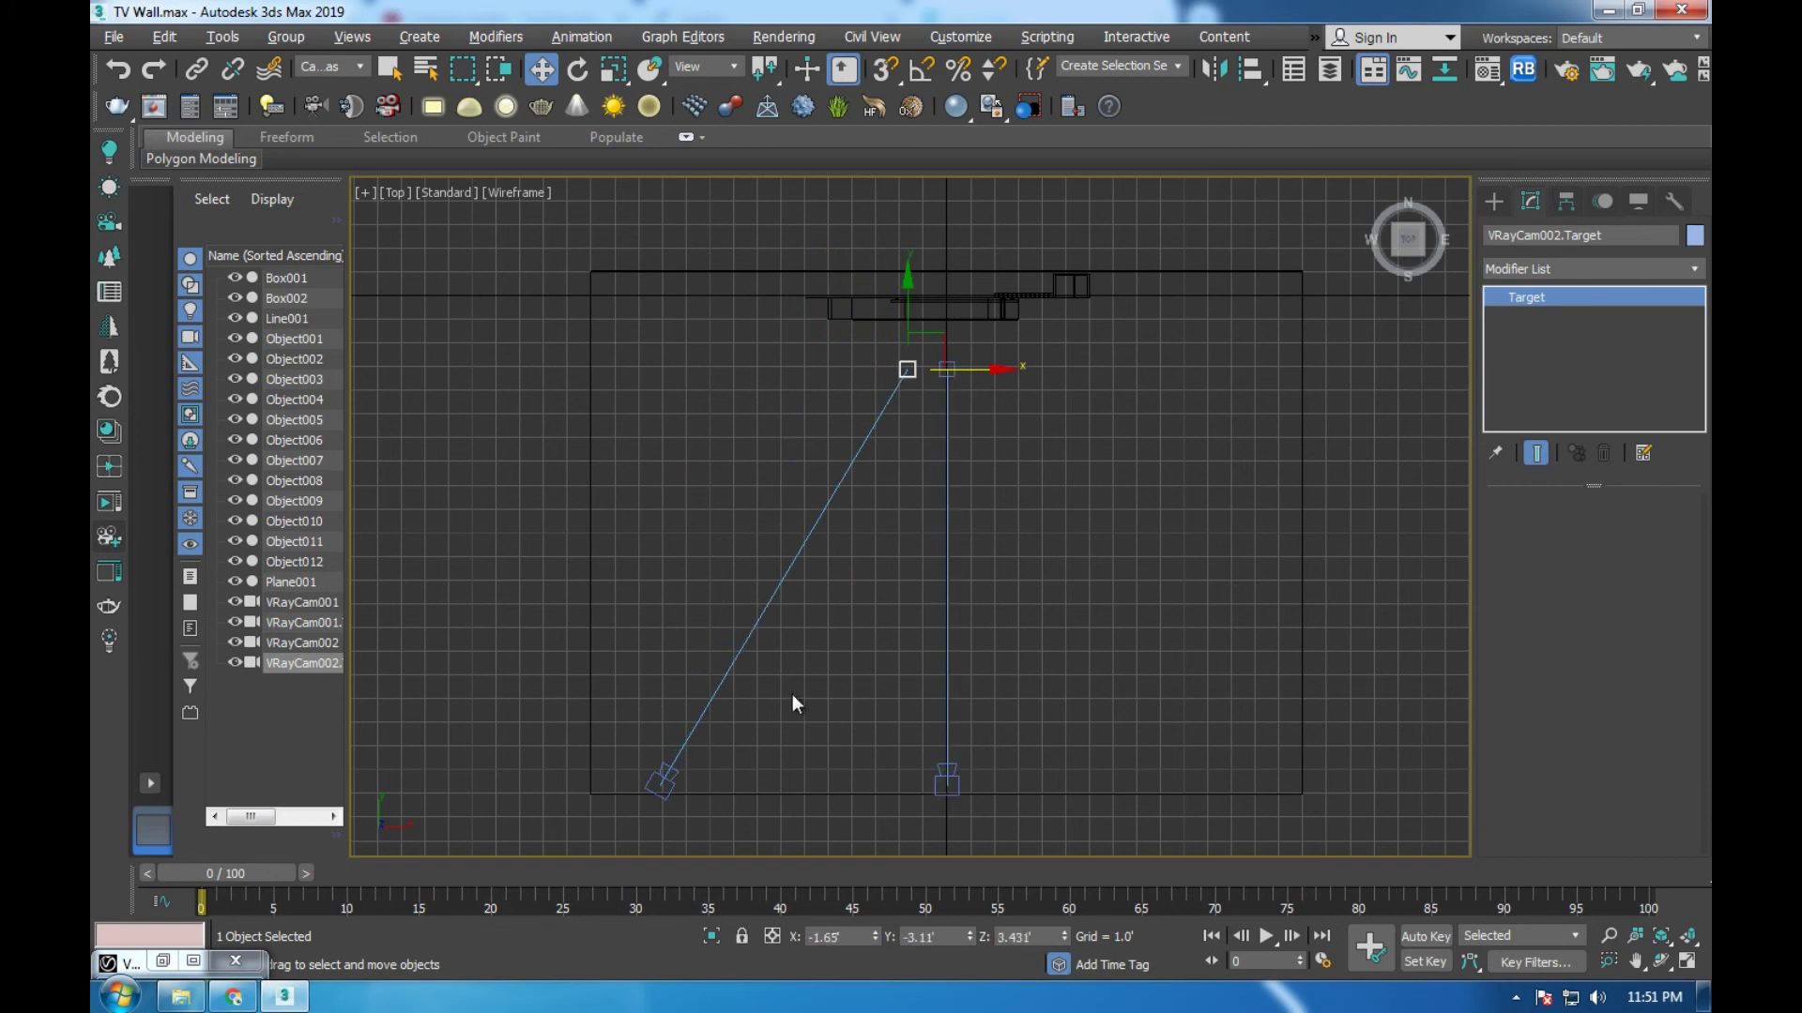
click(669, 776)
key(alt+w)
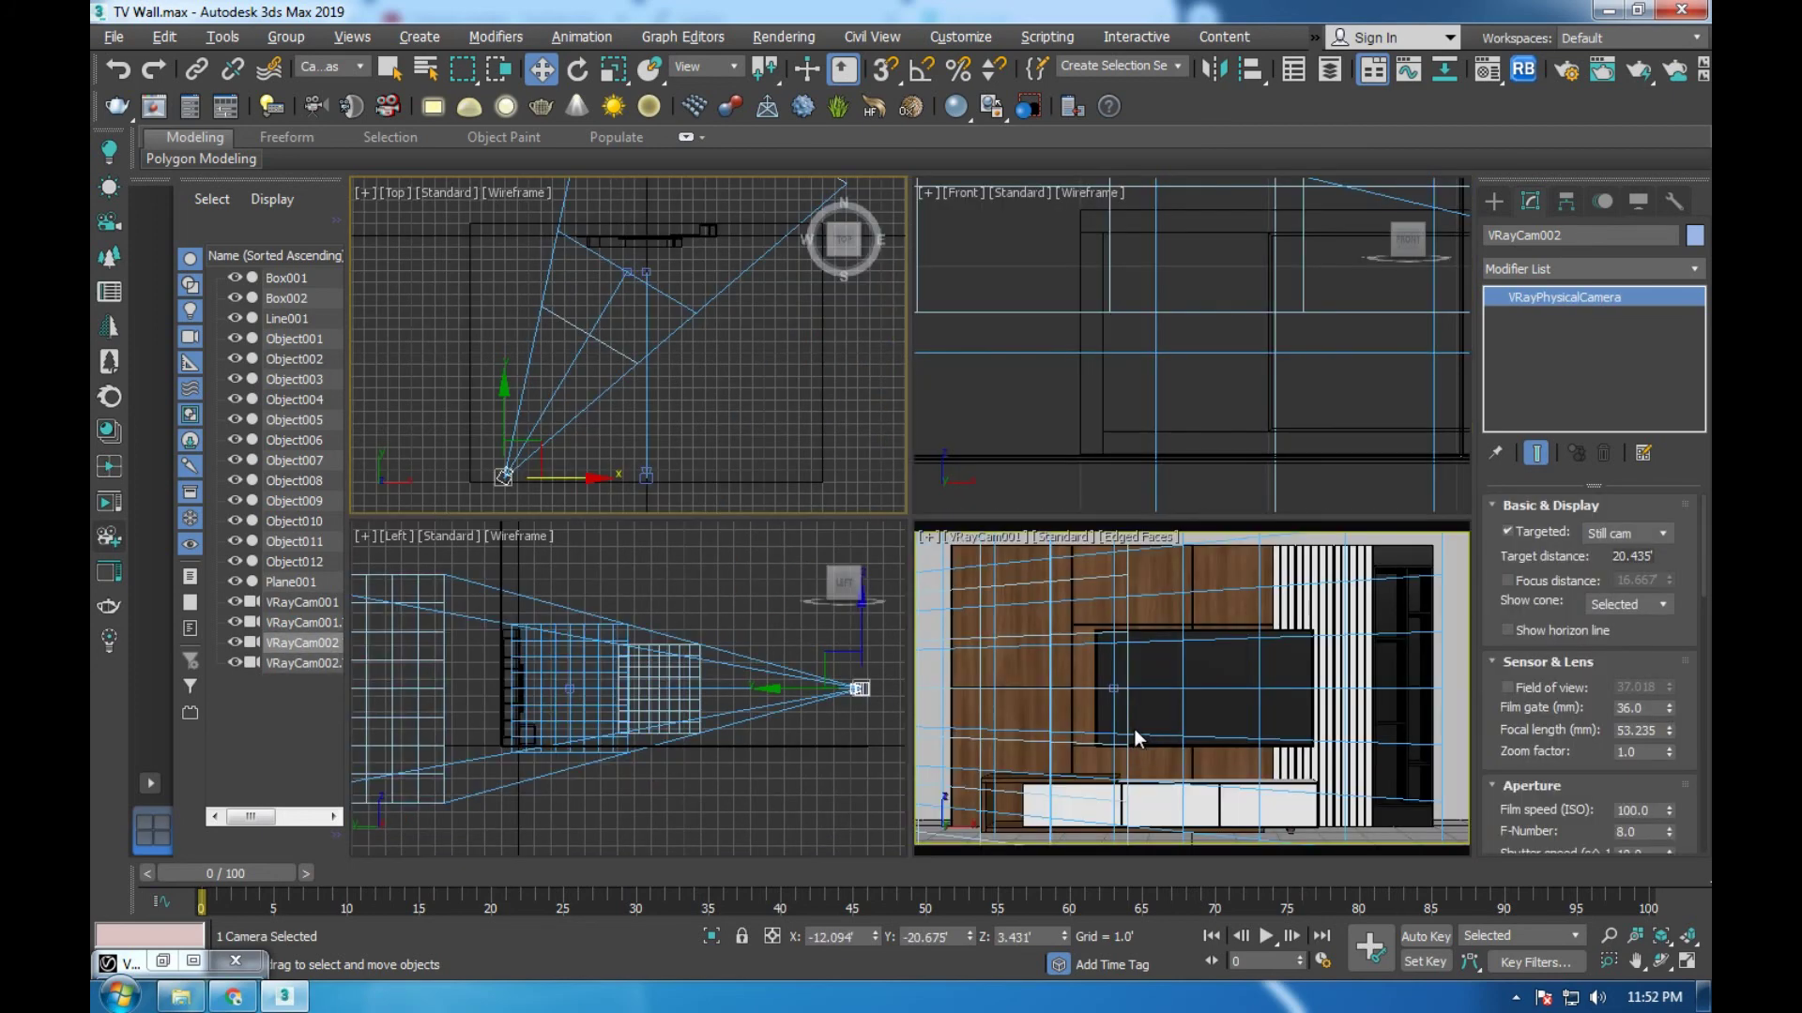
Frame the whole TV wall through VRayCam002 at an angle with focal length 57.601 mm
right_click(1138, 718)
key(alt+w)
key(c)
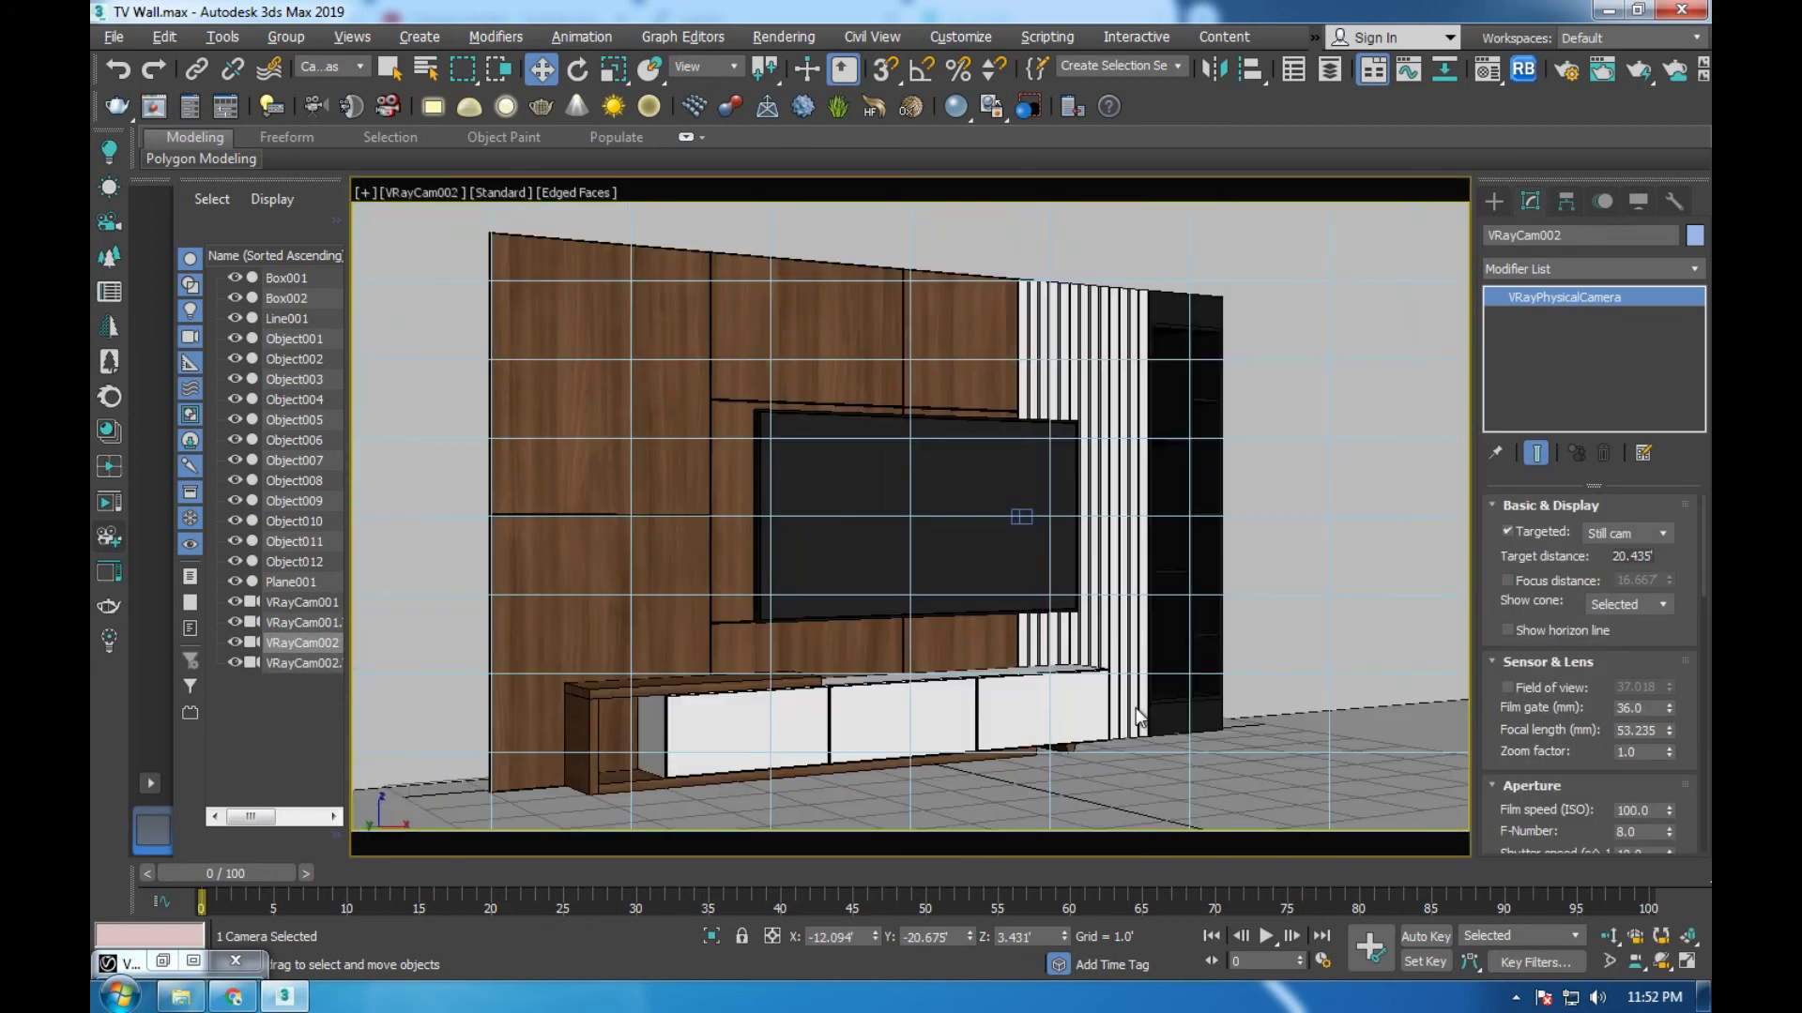
middle_drag(741, 381, 785, 384)
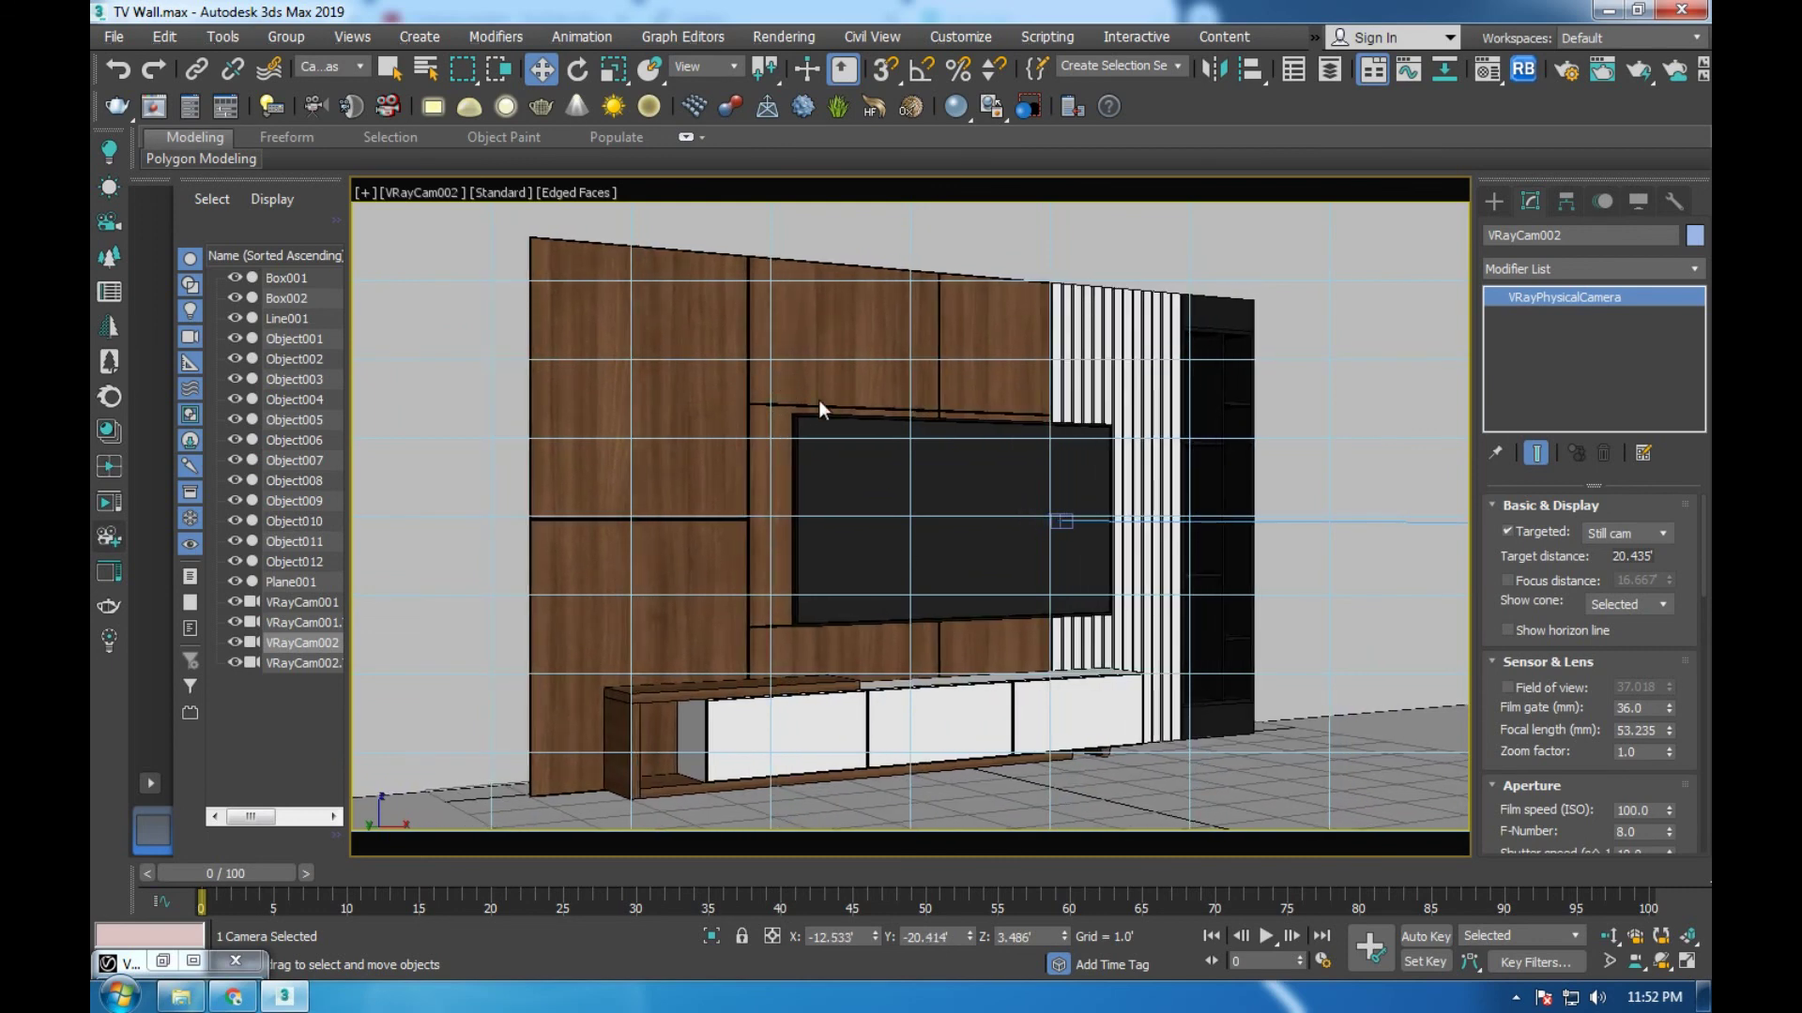
click(1609, 959)
drag(968, 757, 965, 746)
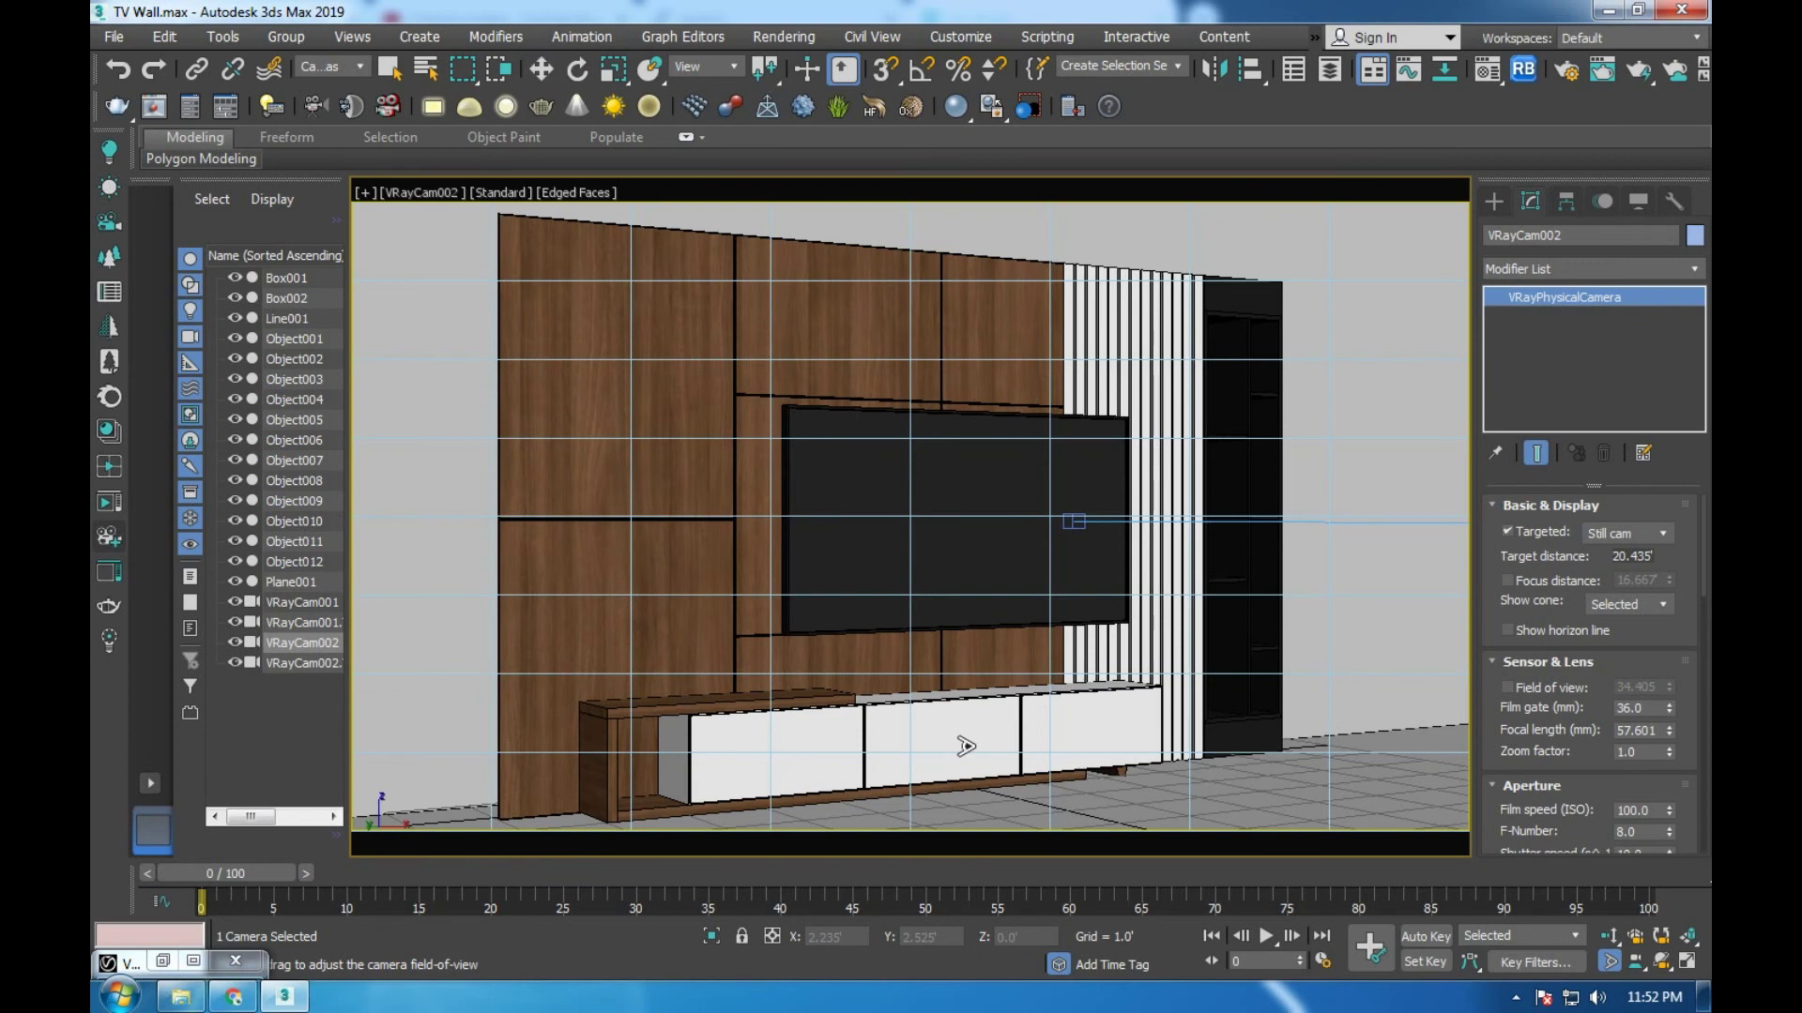
middle_drag(972, 745, 993, 742)
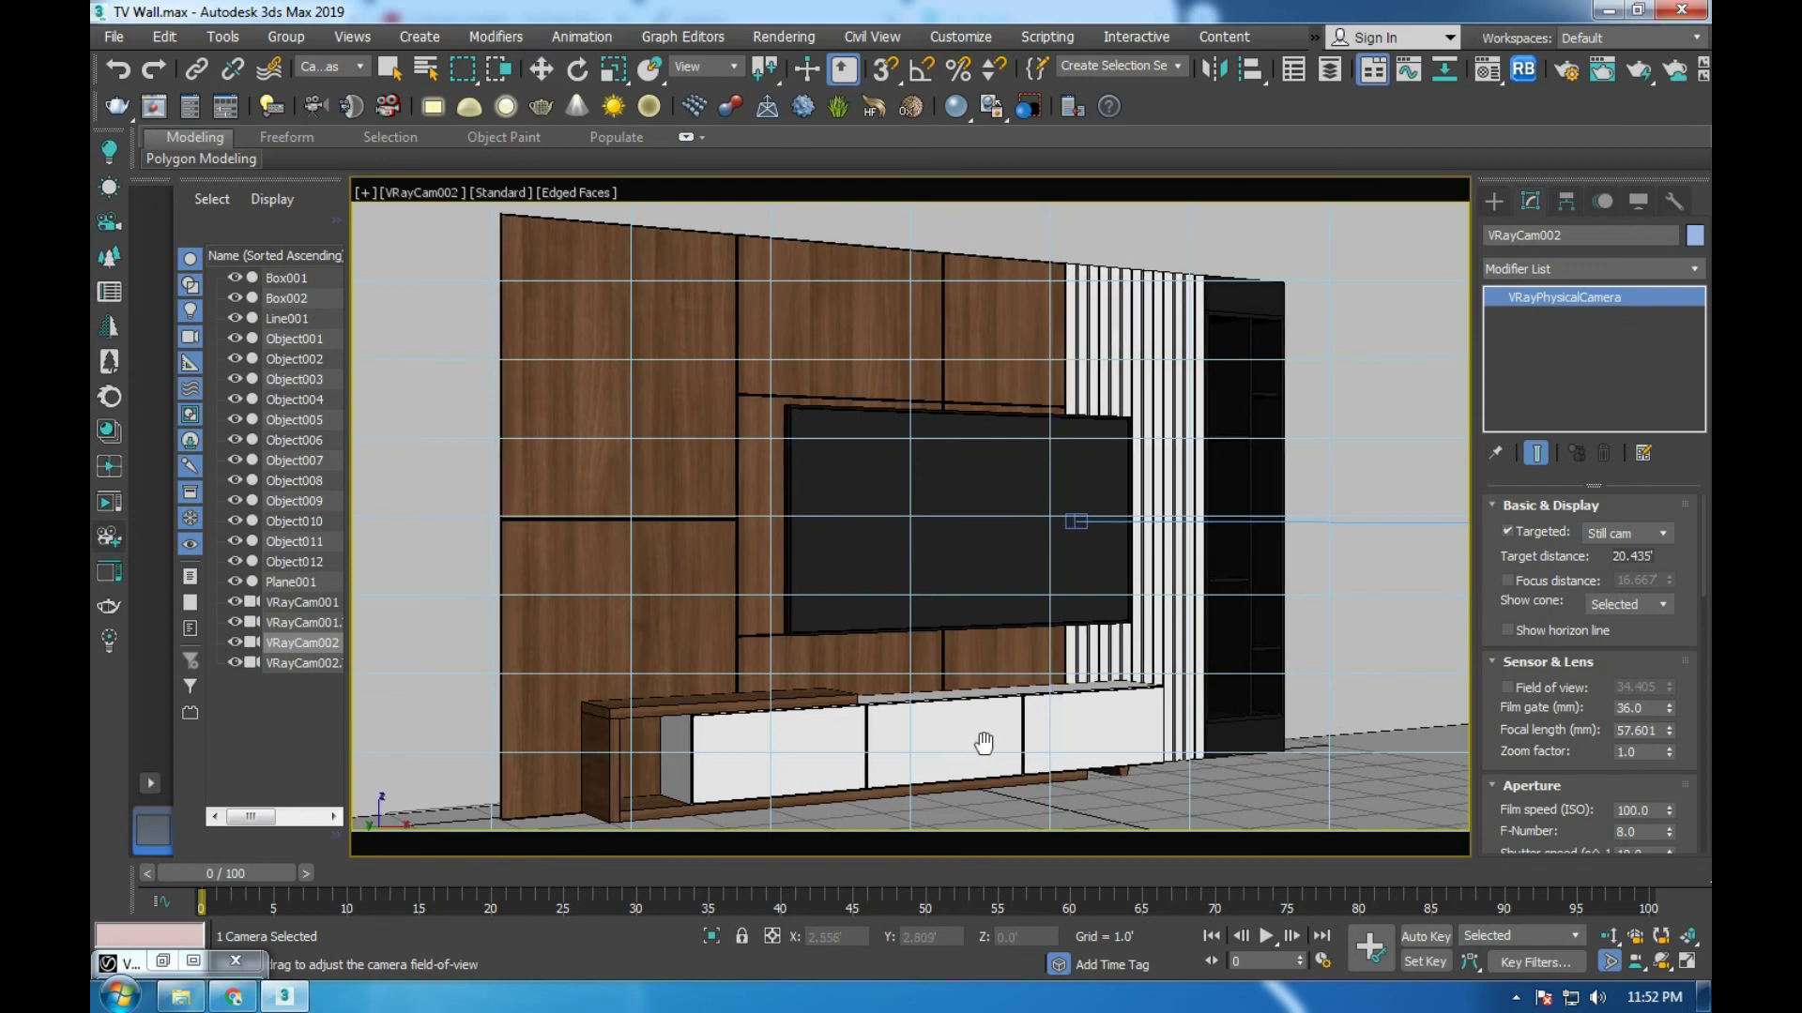
key(w)
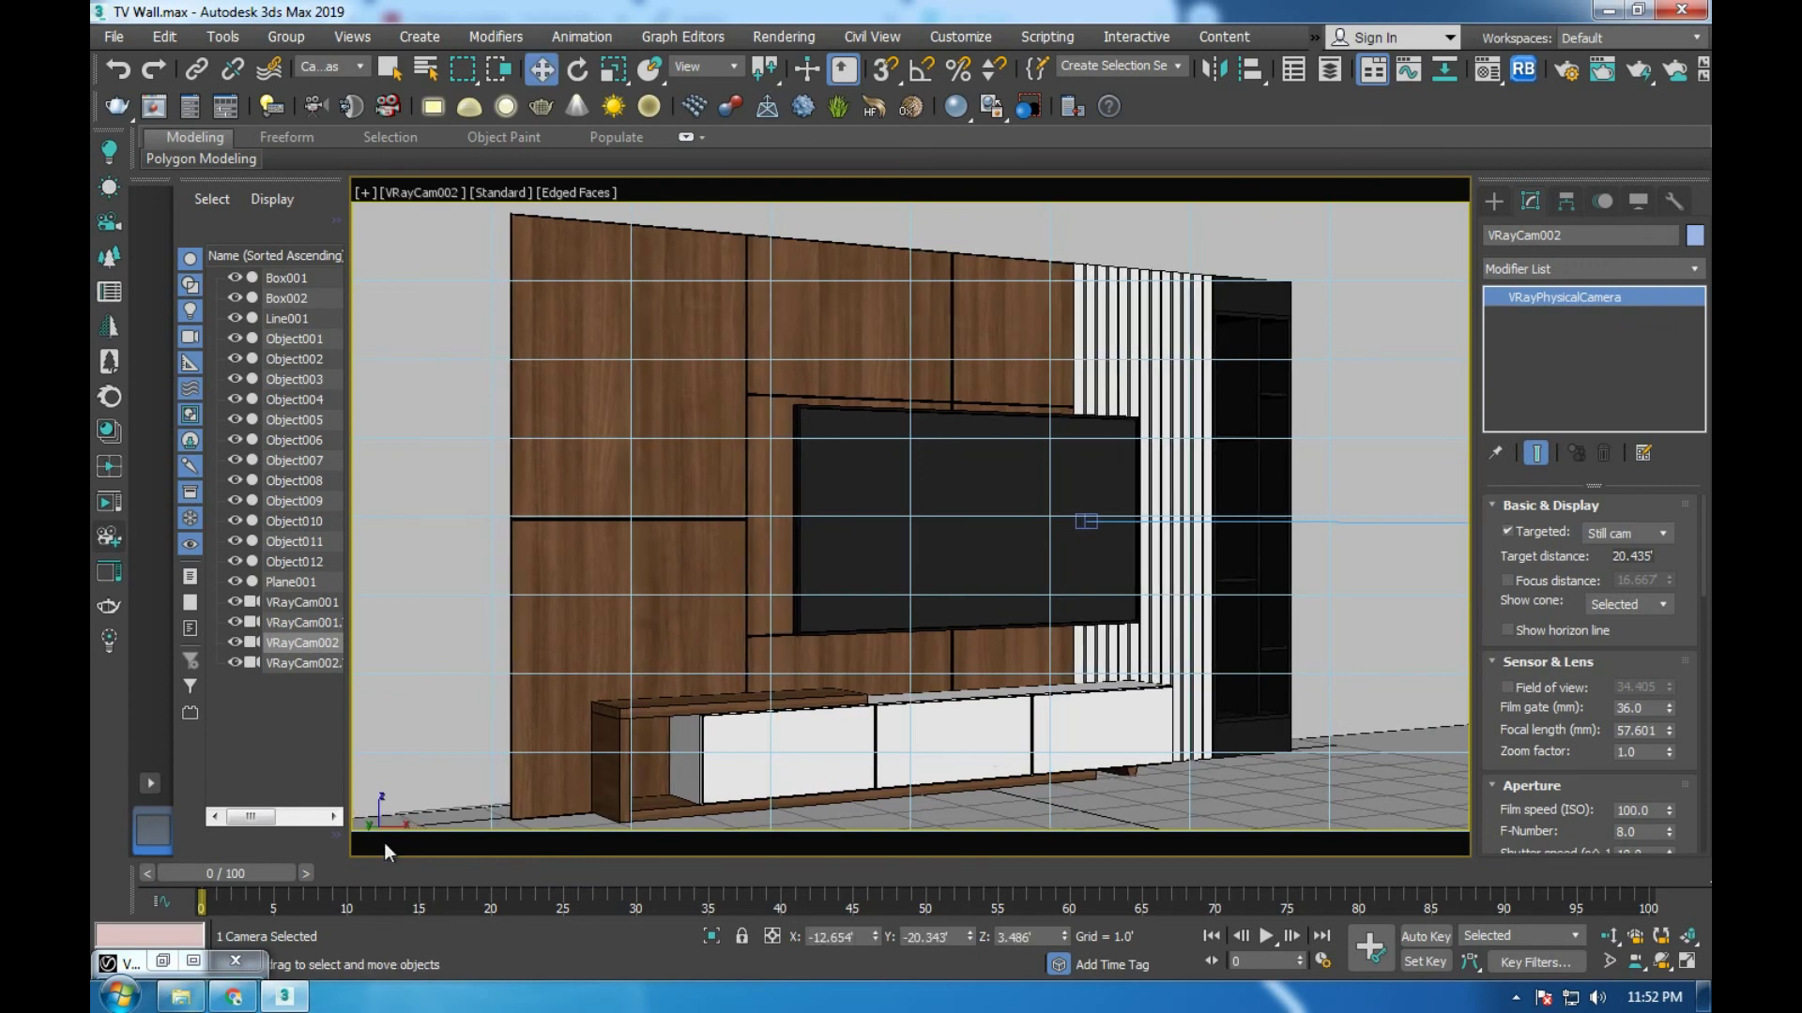